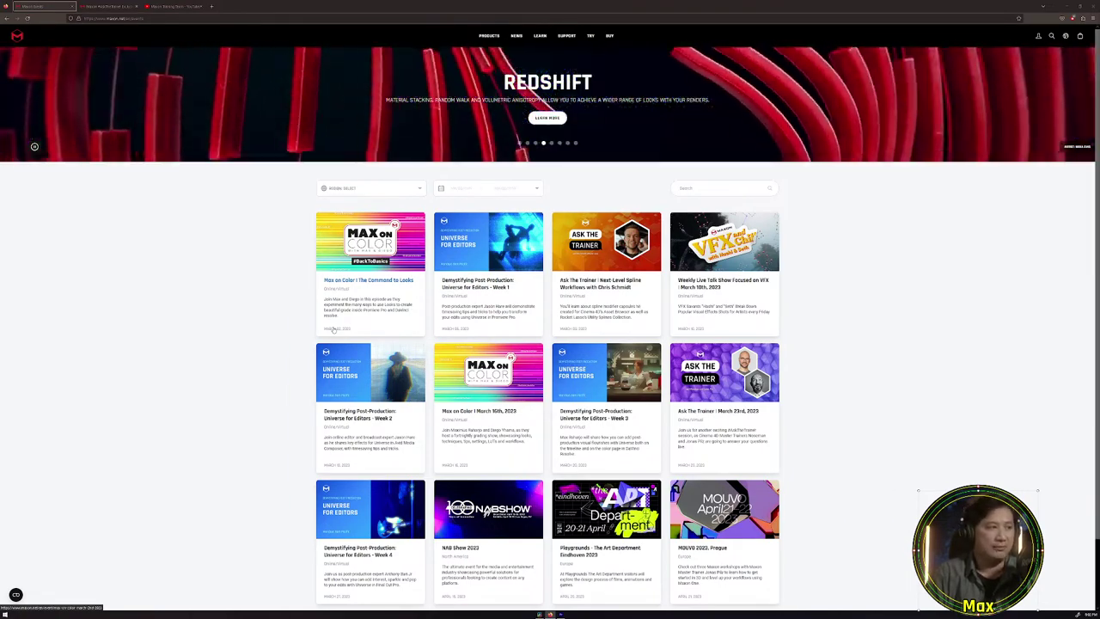
Open the 'Demystifying Post-Production: Universe for Editors - Week 1' webinar page from the events grid.
{"action": "left_click", "coordinate": [446, 328]}
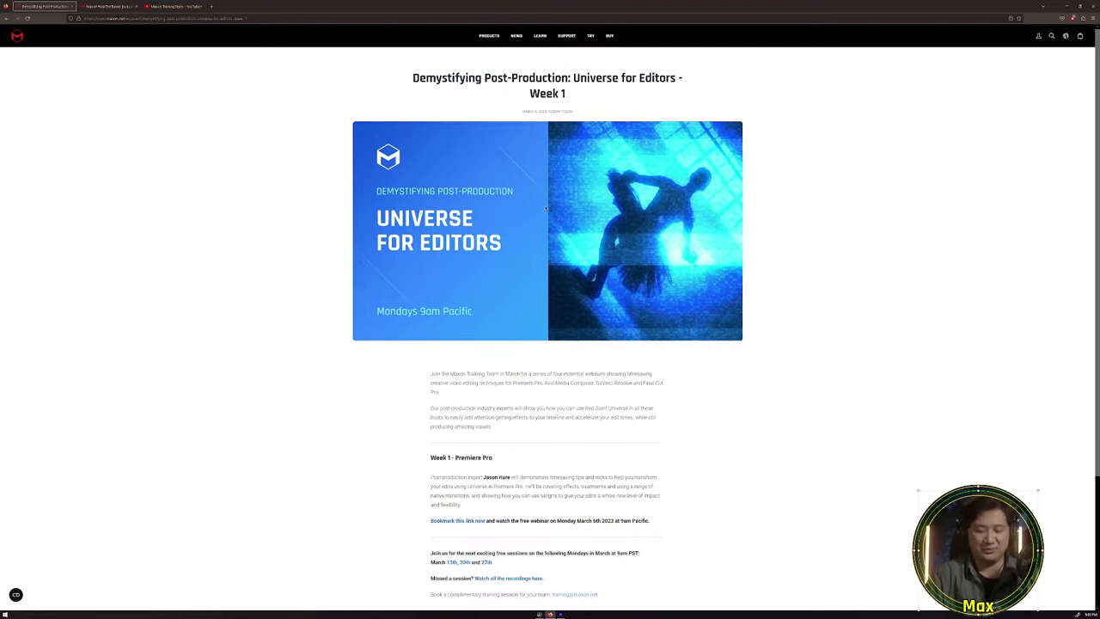
Go back to the Maxon events listing and switch to the Maxon Training Team YouTube channel.
{"action": "left_click", "coordinate": [6, 18]}
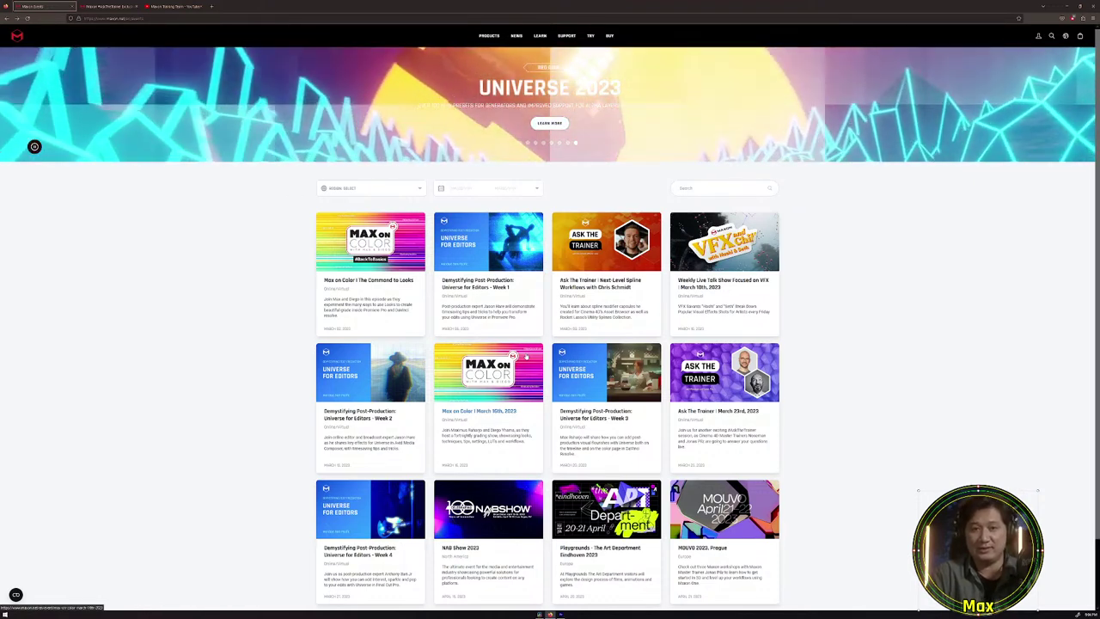
{"action": "left_click", "coordinate": [110, 6]}
{"action": "left_click", "coordinate": [151, 7]}
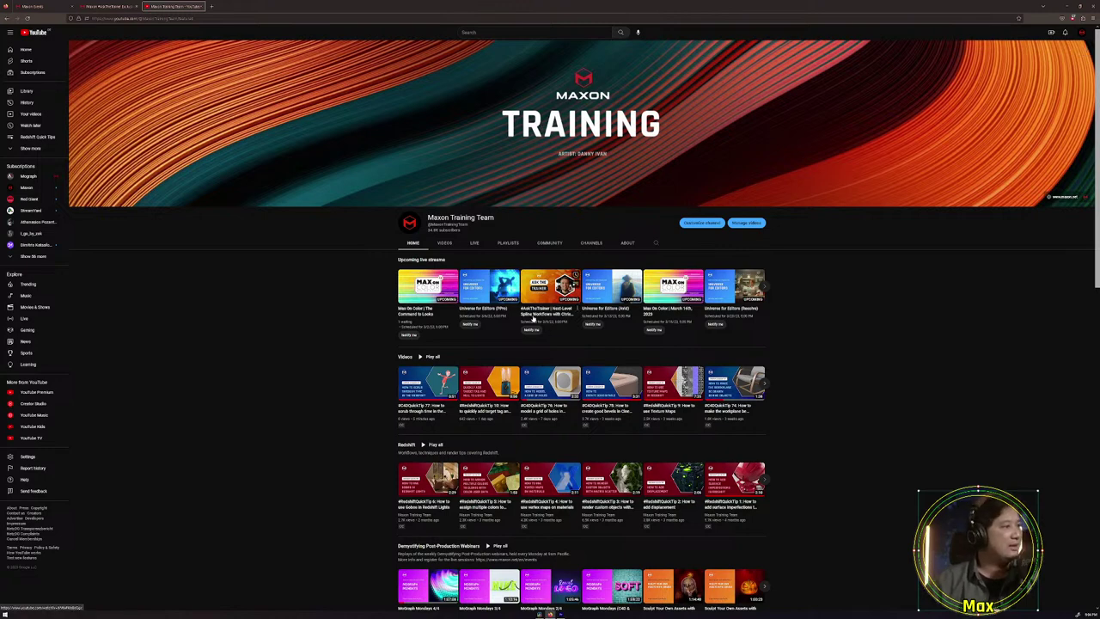
Show the Maxon Training Team channel's Playlists tab with its created playlists.
{"action": "left_click", "coordinate": [507, 244]}
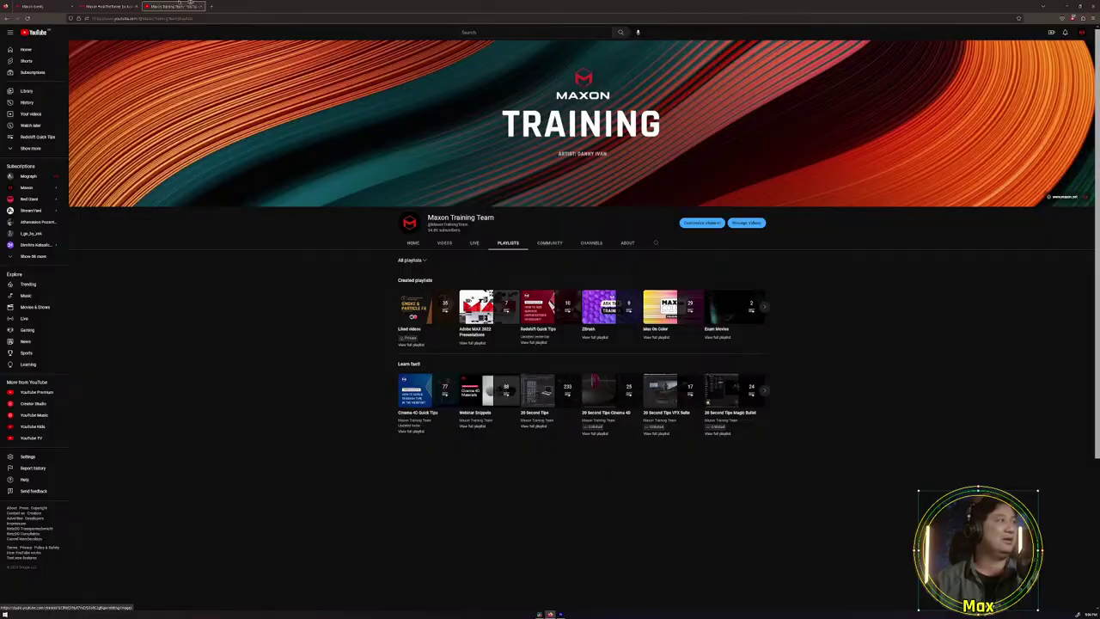
Switch to the Maxon merch store's #AskTheTrainer Exclusive Wear page.
{"action": "left_click", "coordinate": [120, 6]}
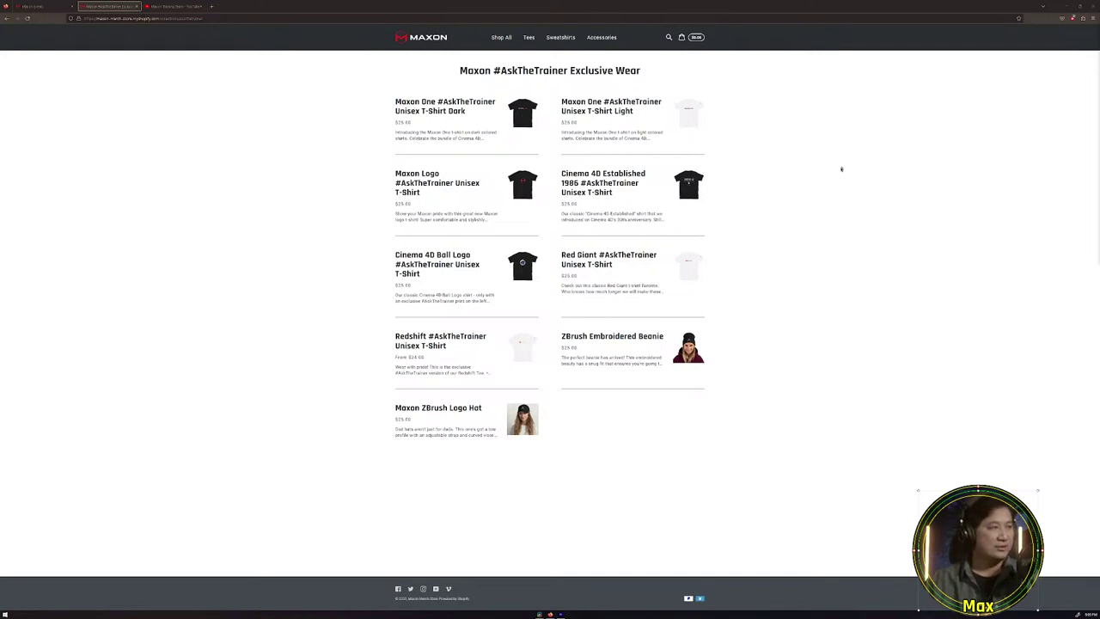
Return to the Maxon events listing, then bring the Premiere Pro hamburger project forward.
{"action": "left_click", "coordinate": [5, 6]}
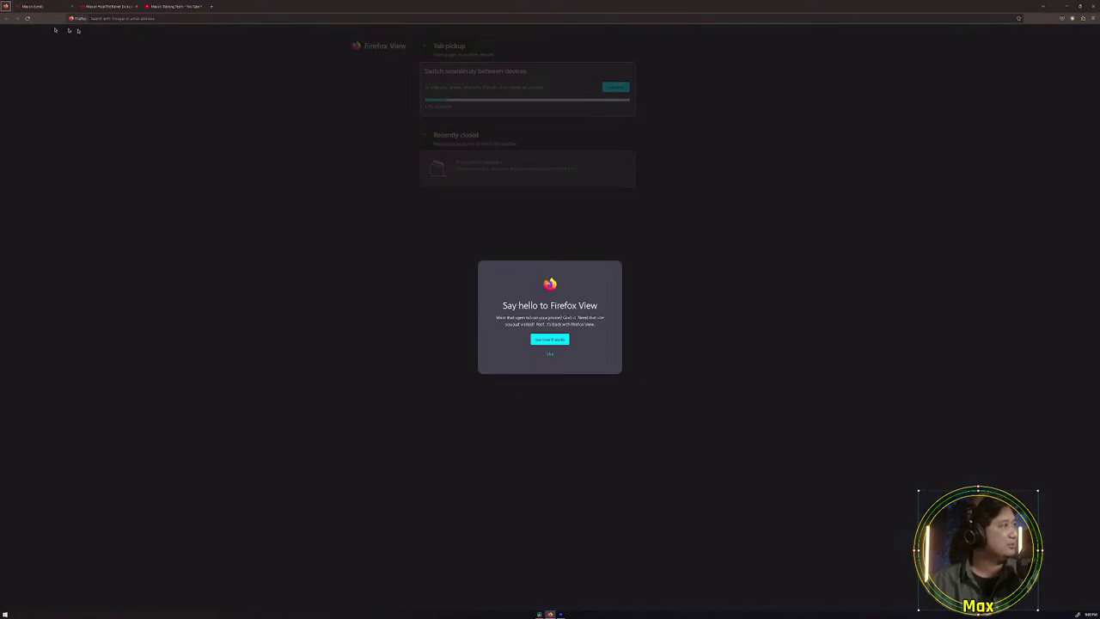
{"action": "left_click", "coordinate": [33, 6]}
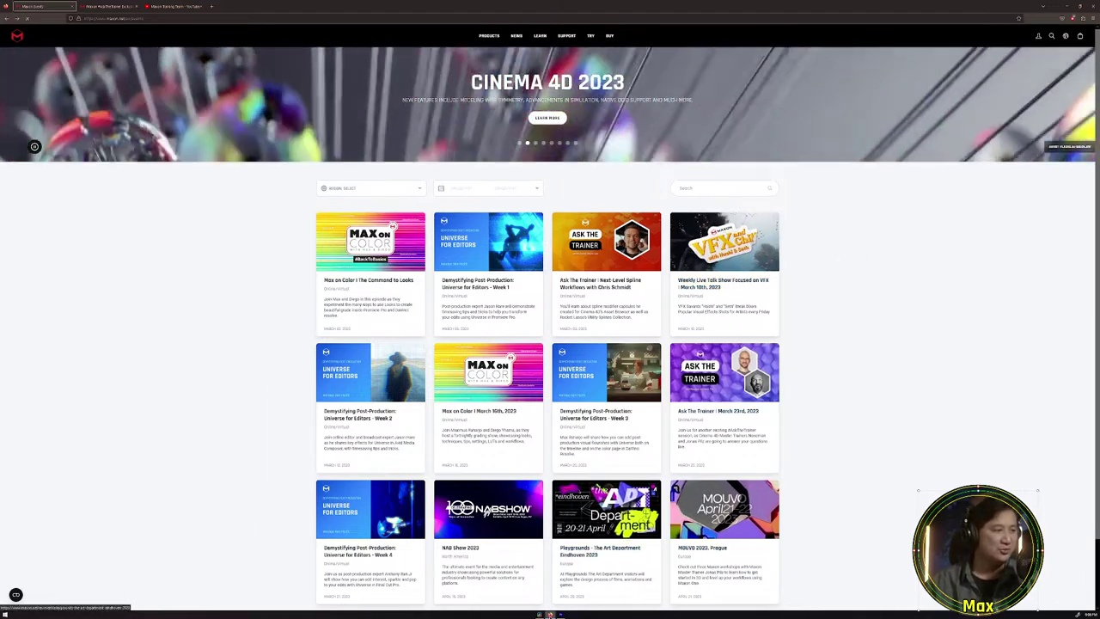
{"action": "left_click", "coordinate": [557, 605]}
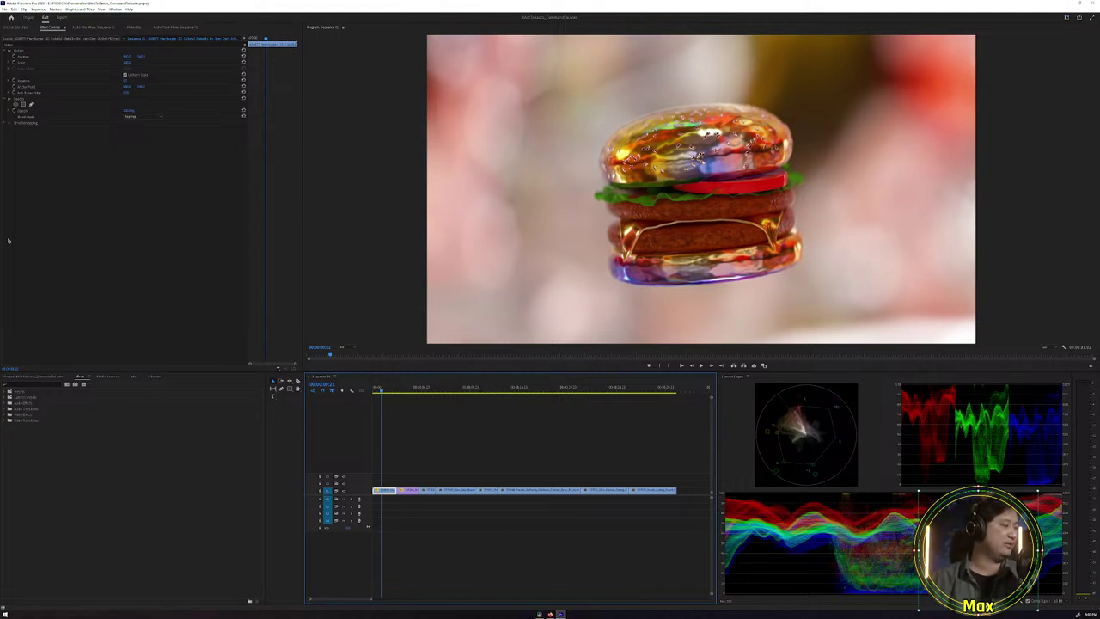
Search the Effects library for 'blur' and select an effect in the video effects folder.
{"action": "left_click", "coordinate": [38, 389]}
{"action": "left_click", "coordinate": [38, 385]}
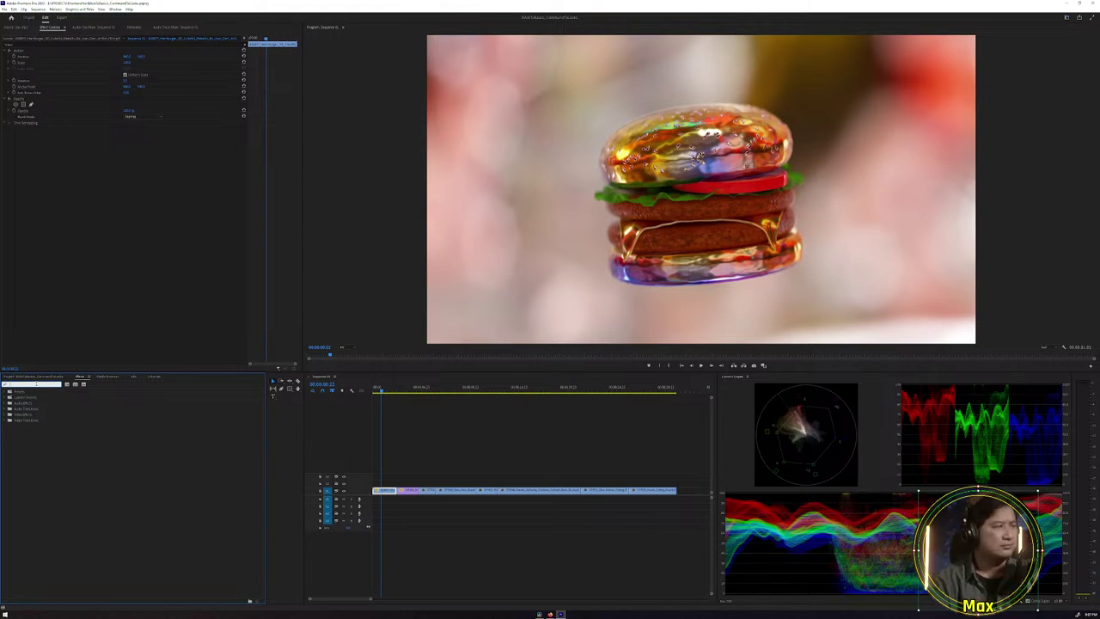
{"action": "type", "text": "b"}
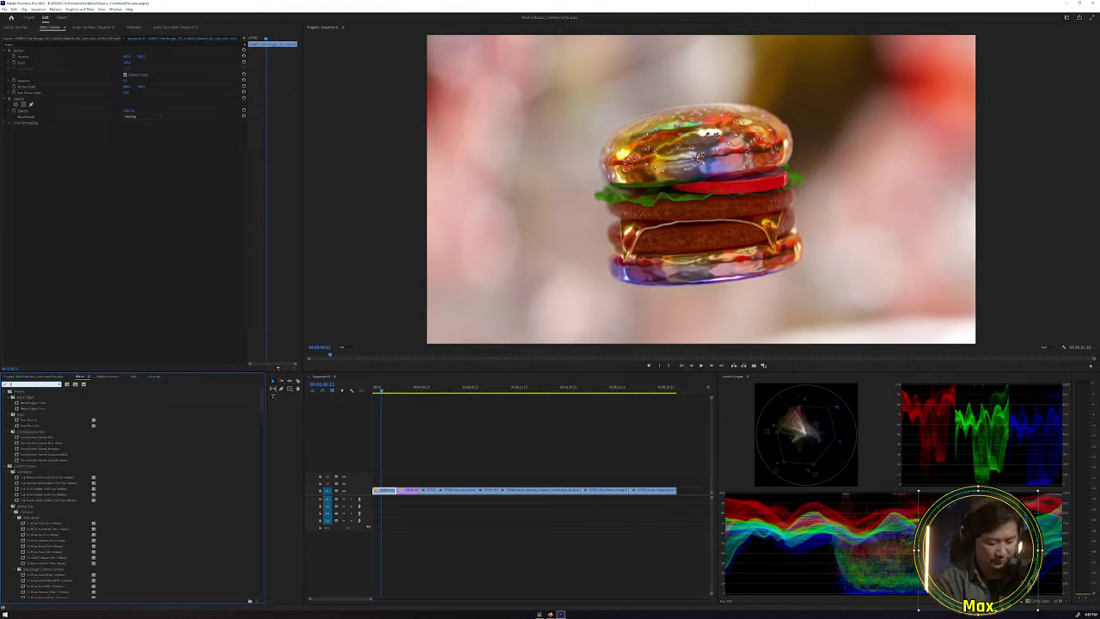
{"action": "type", "text": "lur"}
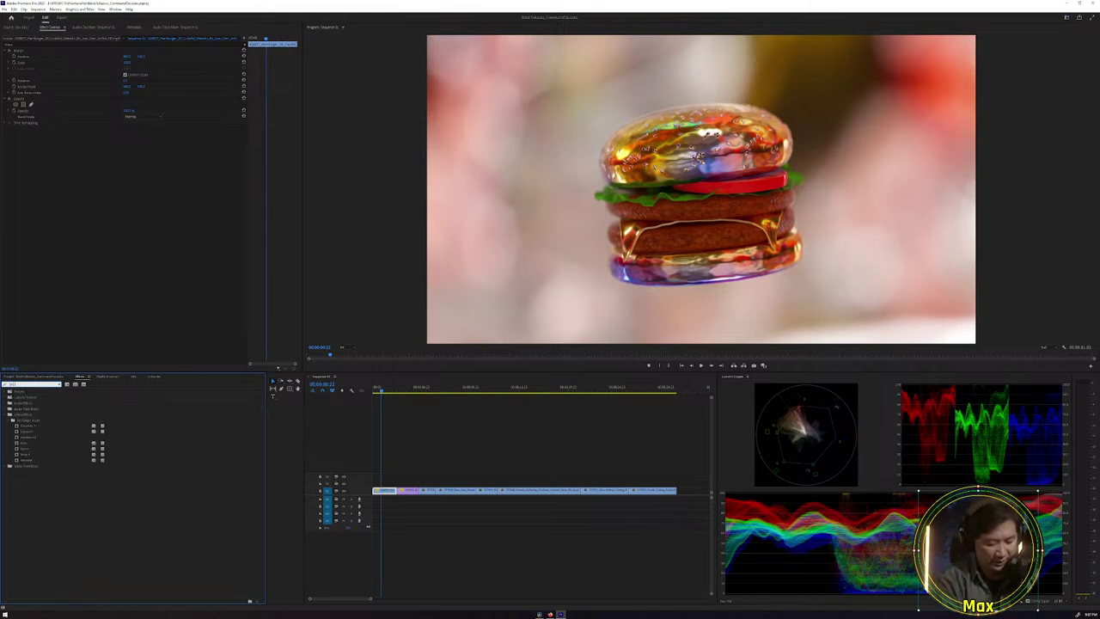
{"action": "left_click", "coordinate": [28, 442]}
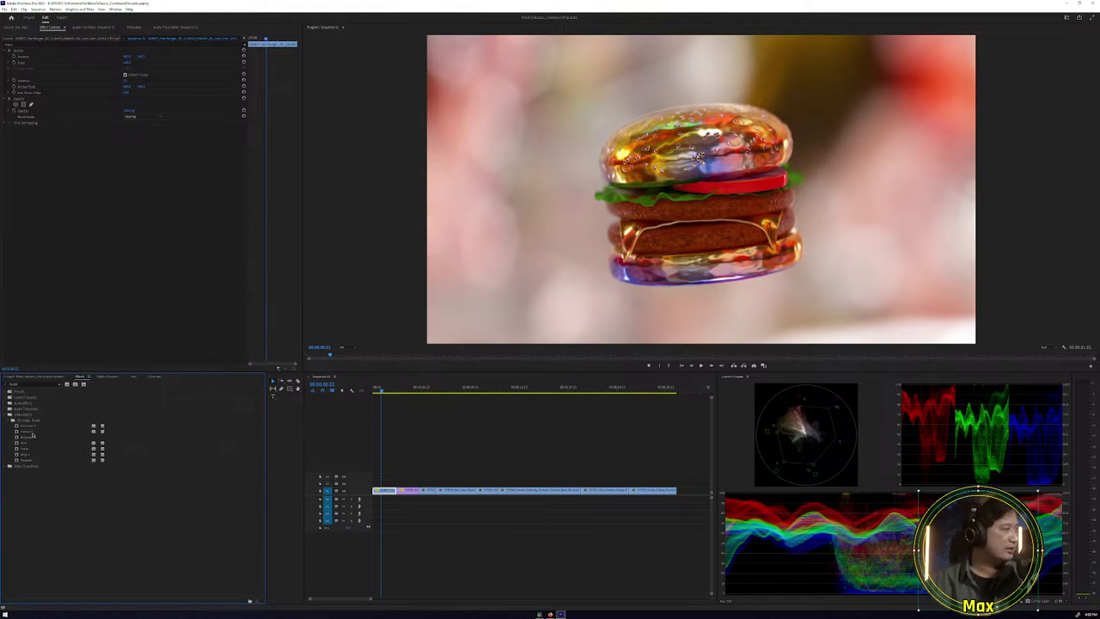
{"action": "left_click", "coordinate": [26, 452]}
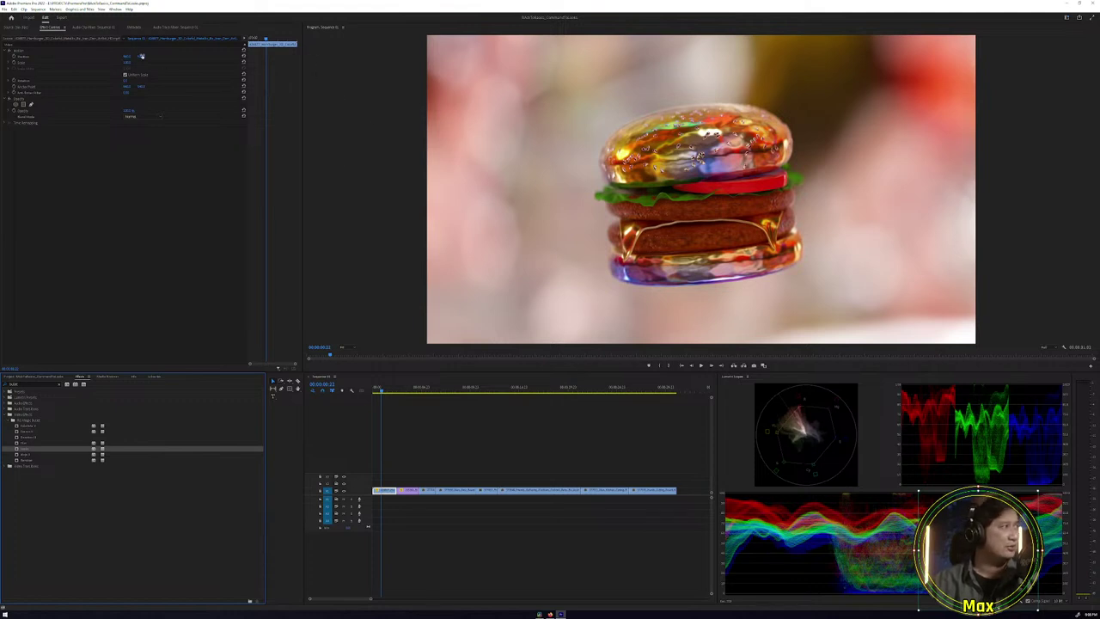
{"action": "left_click", "coordinate": [114, 9]}
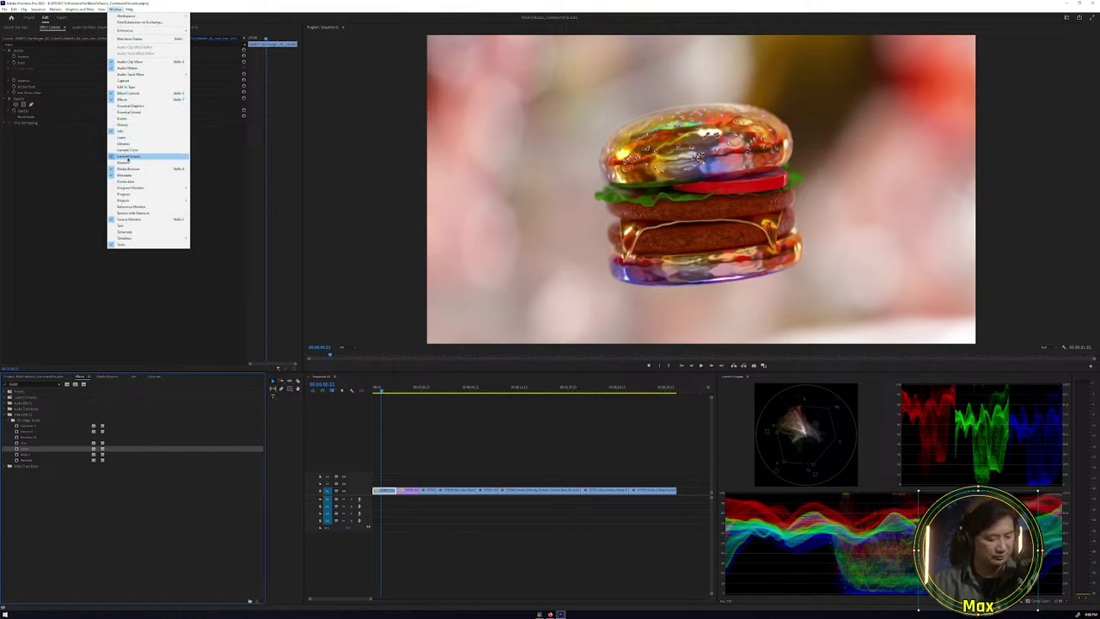
Drag the Looks effect from the Effects panel onto the first burger clip in the timeline.
{"action": "left_click", "coordinate": [562, 432]}
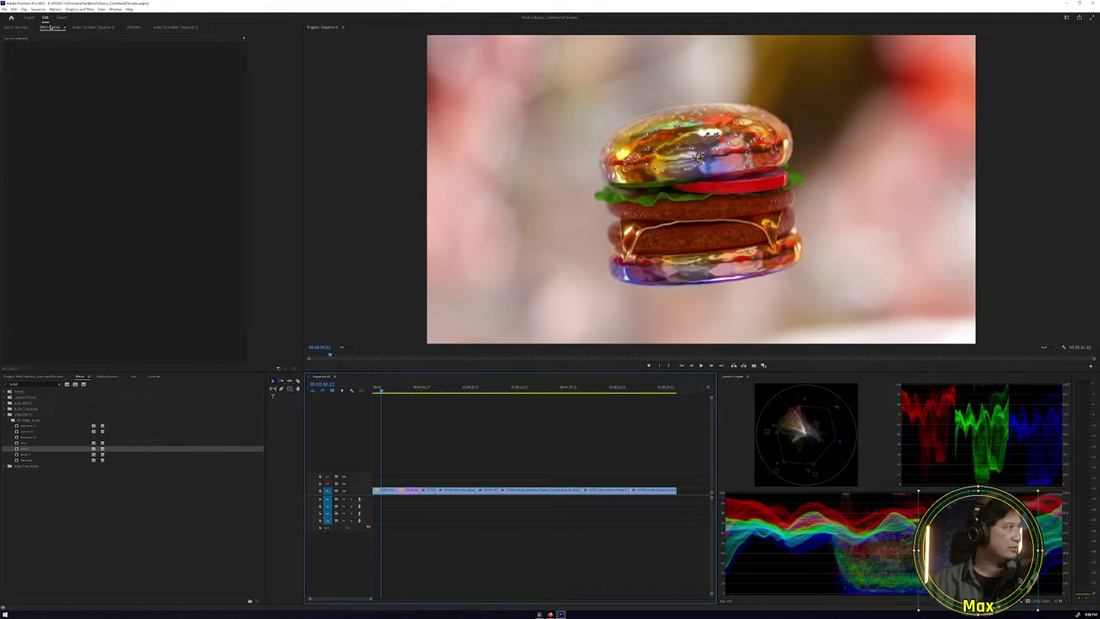
{"action": "left_click", "coordinate": [51, 26]}
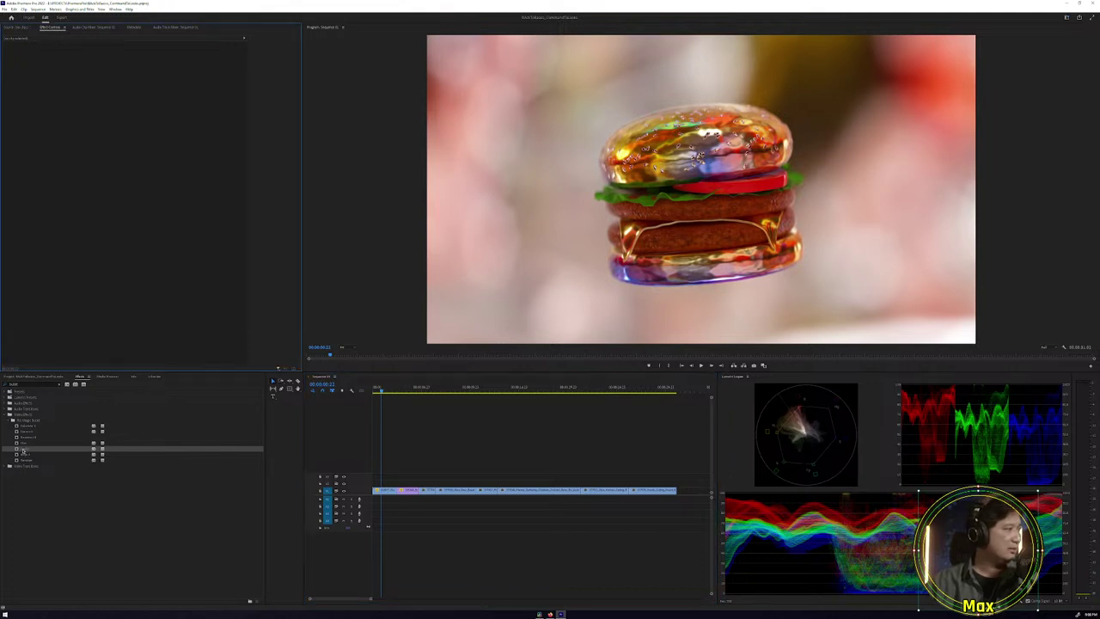
{"action": "left_click_drag", "start_coordinate": [24, 451], "coordinate": [390, 492]}
Select the first burger clip and launch its Looks effect in the Magic Bullet Looks editor.
{"action": "left_click", "coordinate": [390, 491]}
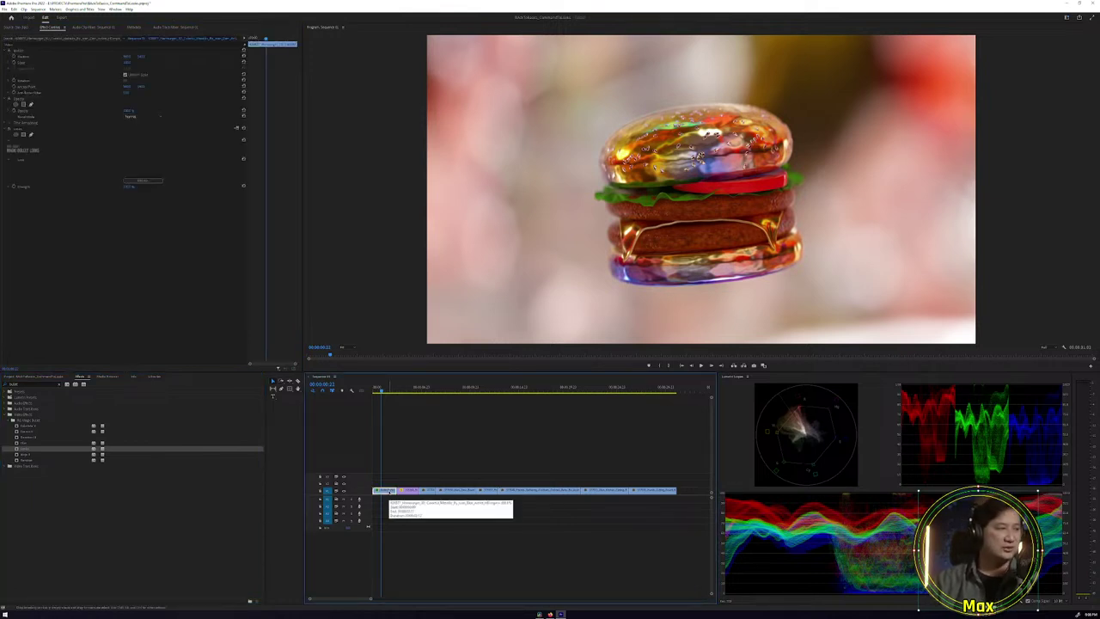
{"action": "left_click", "coordinate": [133, 180]}
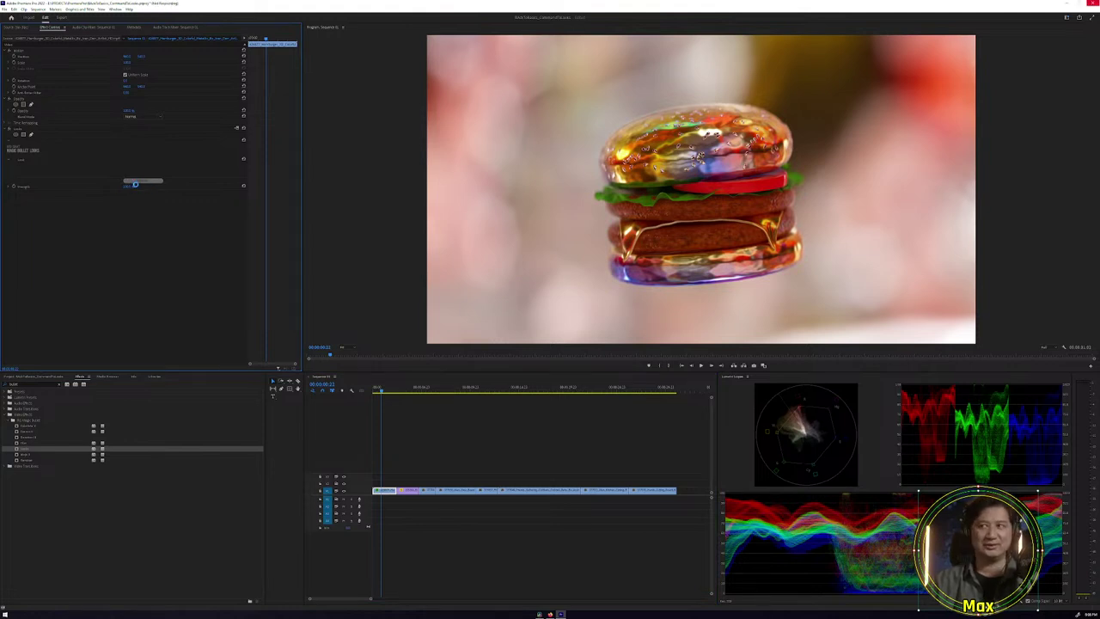
{"action": "left_click", "coordinate": [134, 183]}
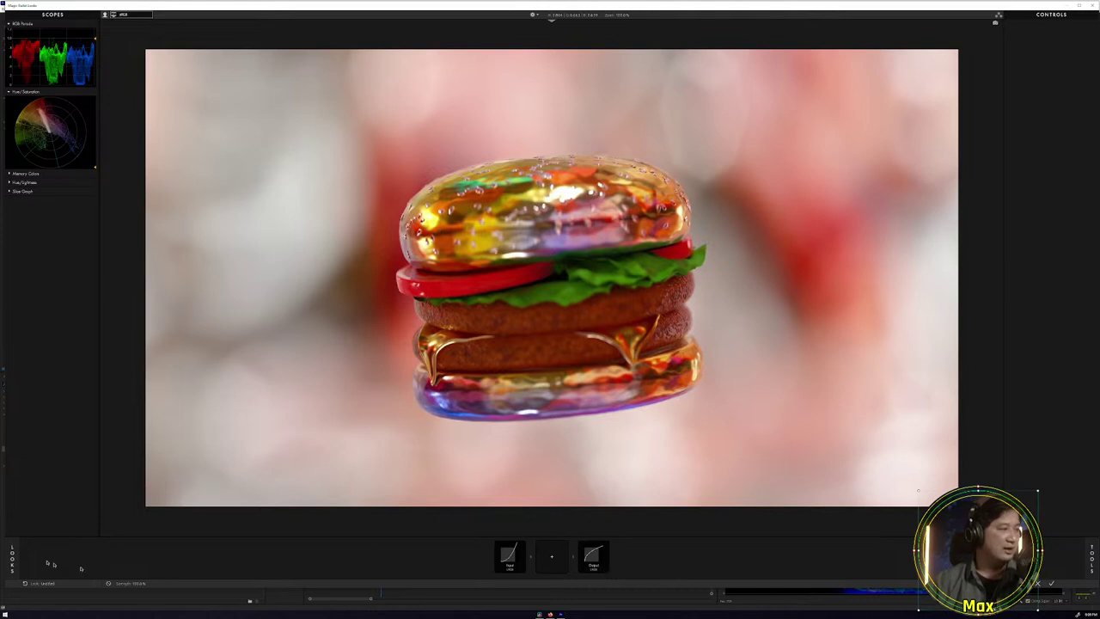
Open the Looks library showing preset look categories and custom looks.
{"action": "left_click", "coordinate": [6, 559]}
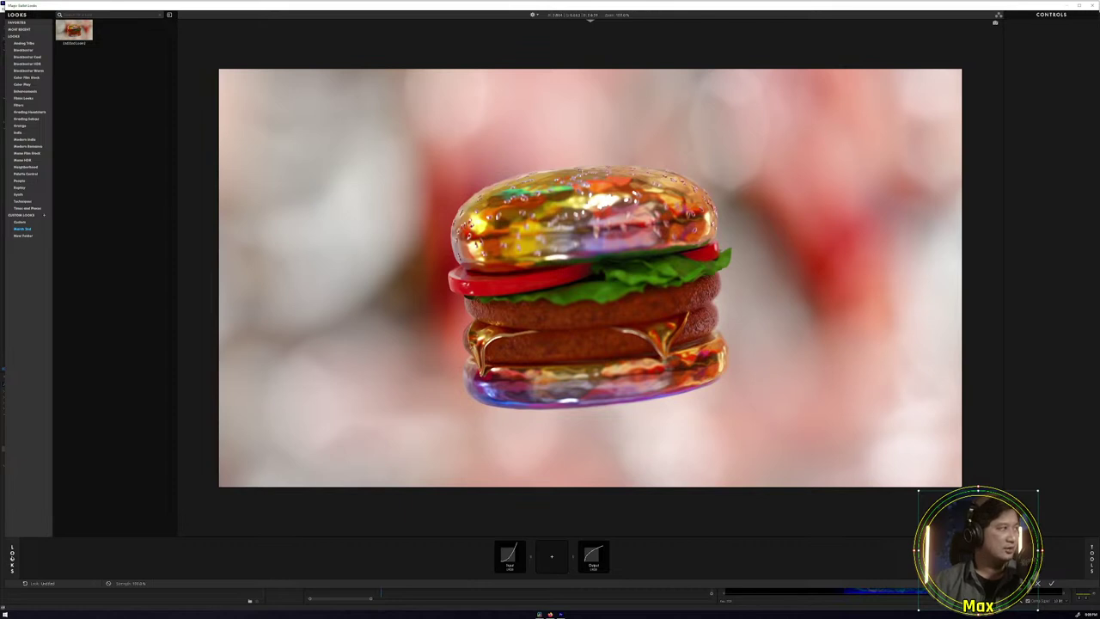
Show thumbnails for all preset looks, then close the Looks browser to return to the scopes.
{"action": "left_click", "coordinate": [20, 38]}
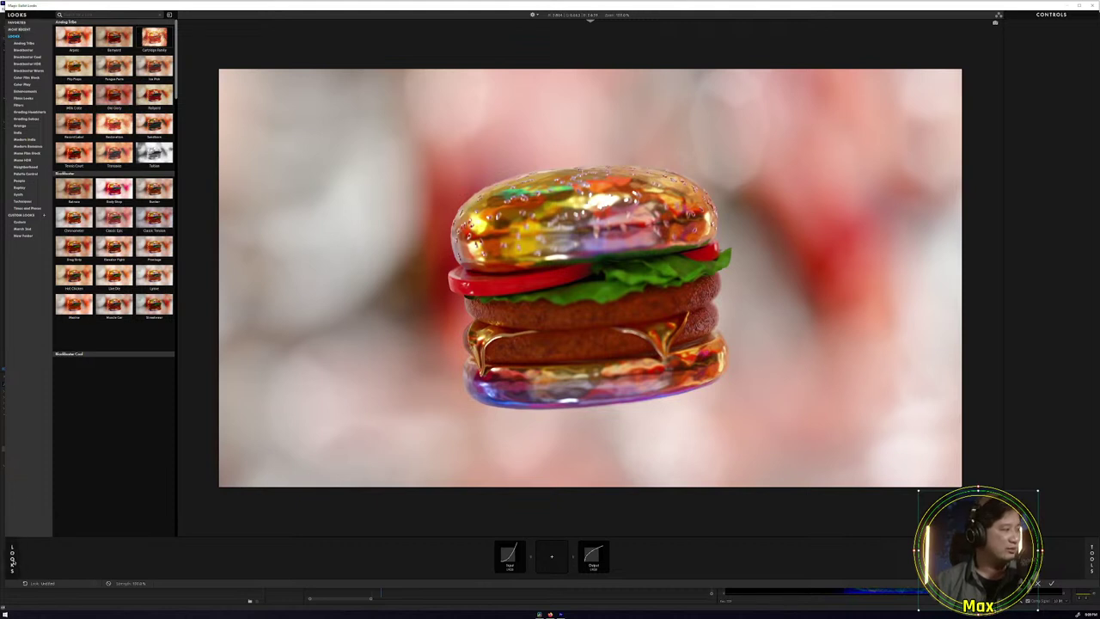
{"action": "left_click", "coordinate": [12, 559]}
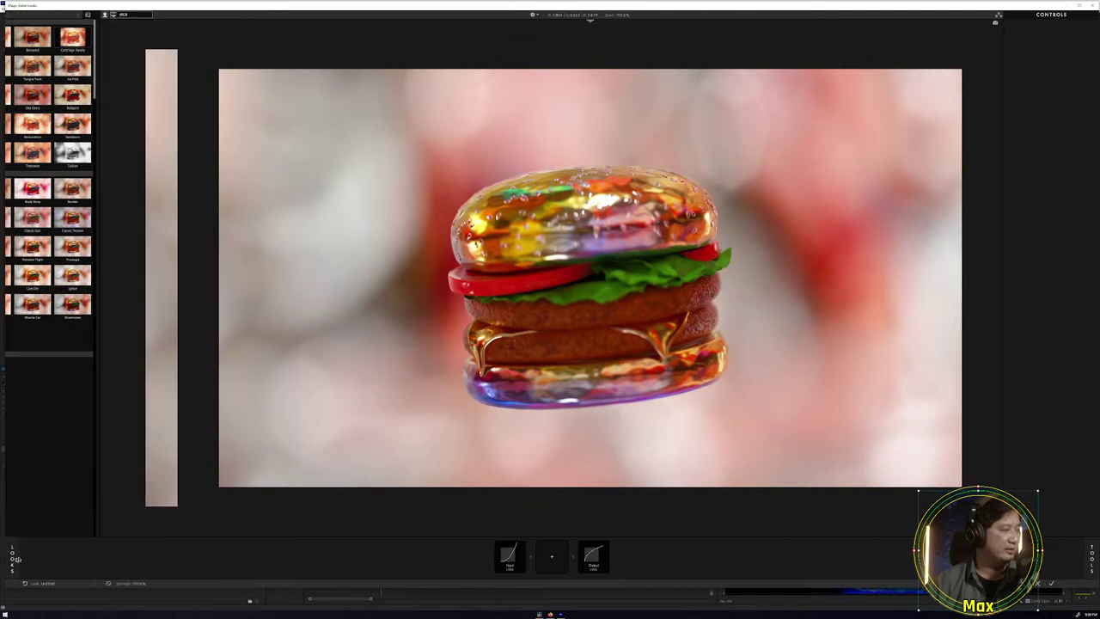
{"action": "left_click", "coordinate": [12, 559]}
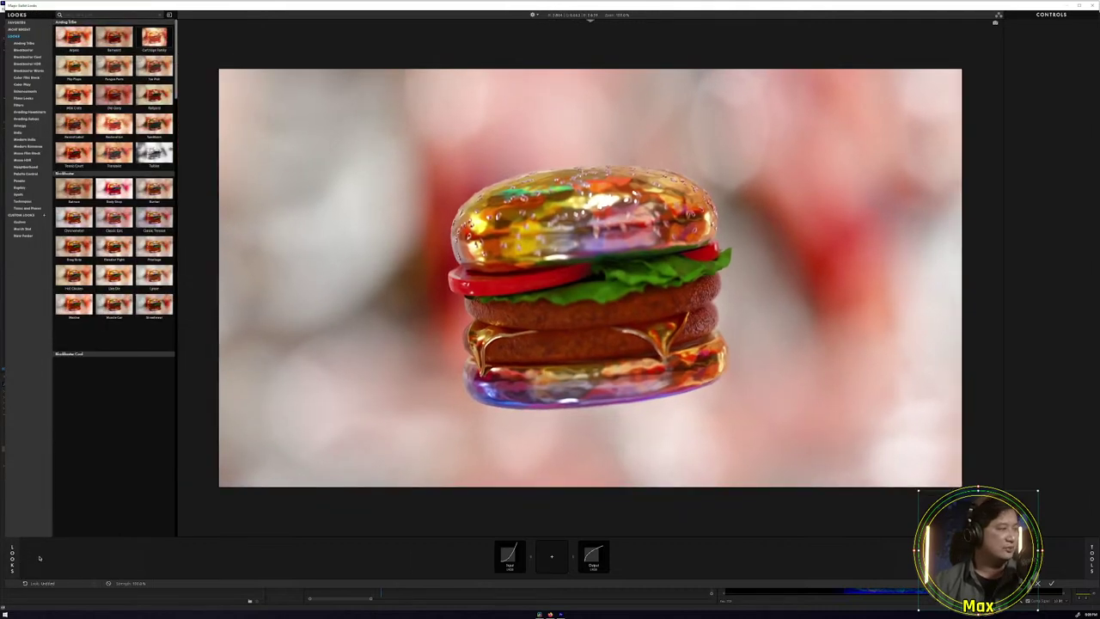
{"action": "left_click", "coordinate": [39, 558]}
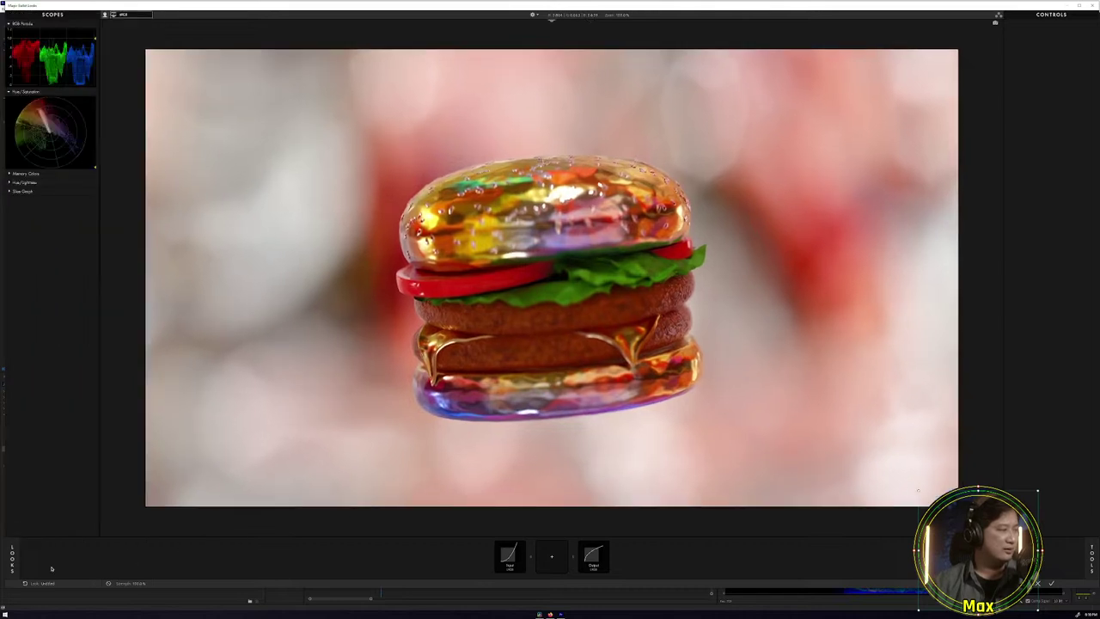
{"action": "left_click", "coordinate": [12, 558]}
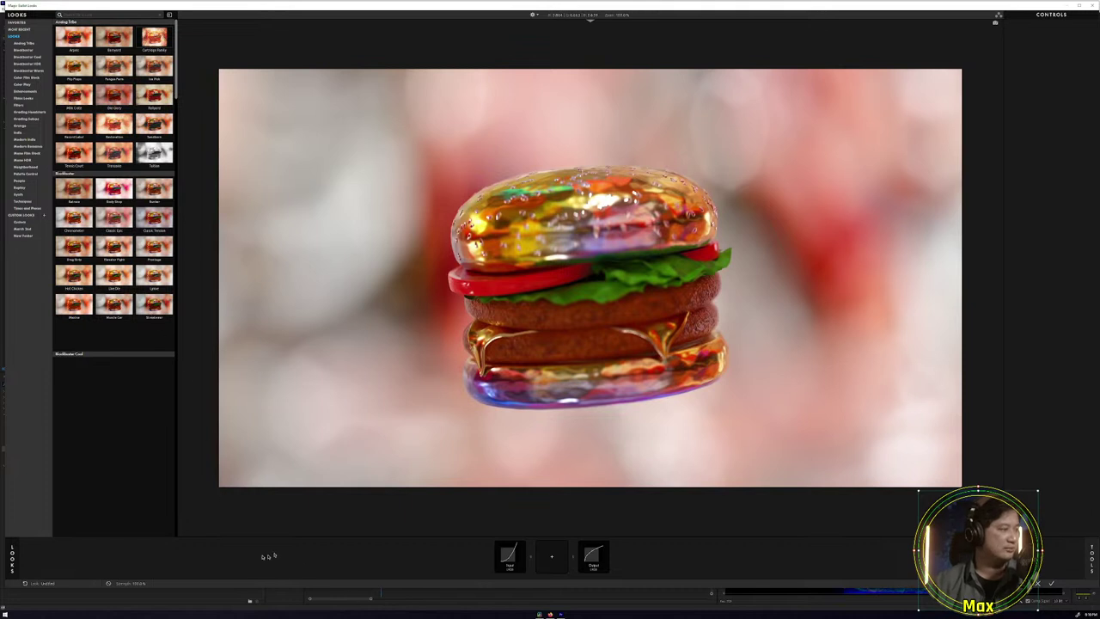
{"action": "left_click", "coordinate": [12, 559]}
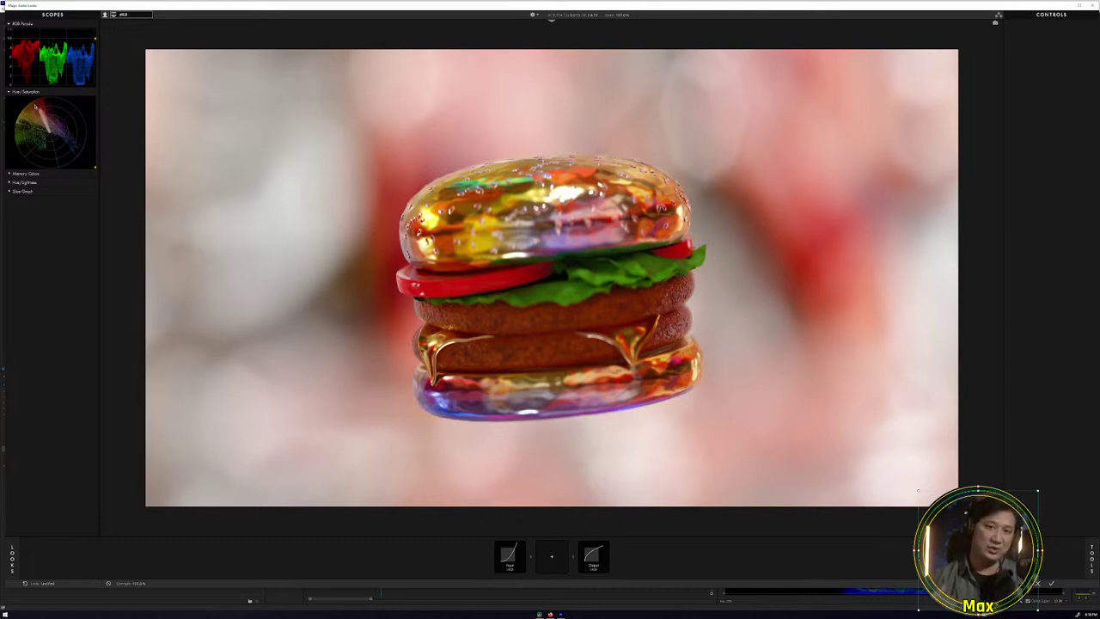
Widen the scopes area beside the preview by dragging its divider right.
{"action": "mouse_move", "coordinate": [35, 106]}
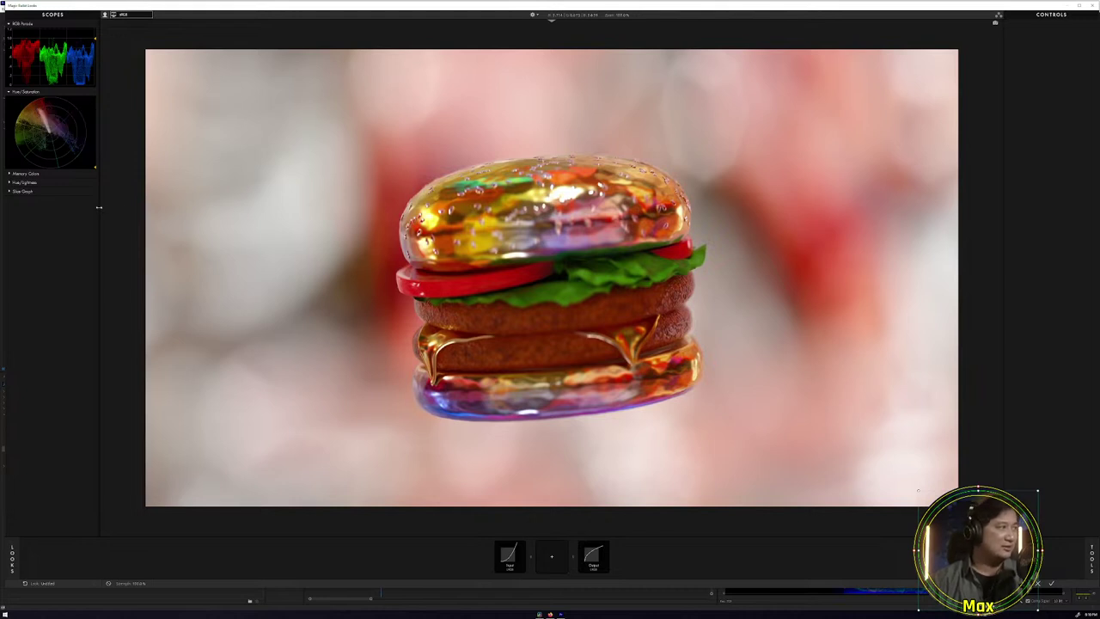
{"action": "mouse_move", "coordinate": [99, 207]}
{"action": "left_mouse_down"}
{"action": "mouse_move", "coordinate": [176, 207]}
{"action": "mouse_move", "coordinate": [98, 207]}
{"action": "mouse_move", "coordinate": [172, 207]}
{"action": "mouse_move", "coordinate": [114, 207]}
{"action": "left_mouse_up"}
{"action": "left_click_drag", "start_coordinate": [190, 215], "coordinate": [176, 210]}
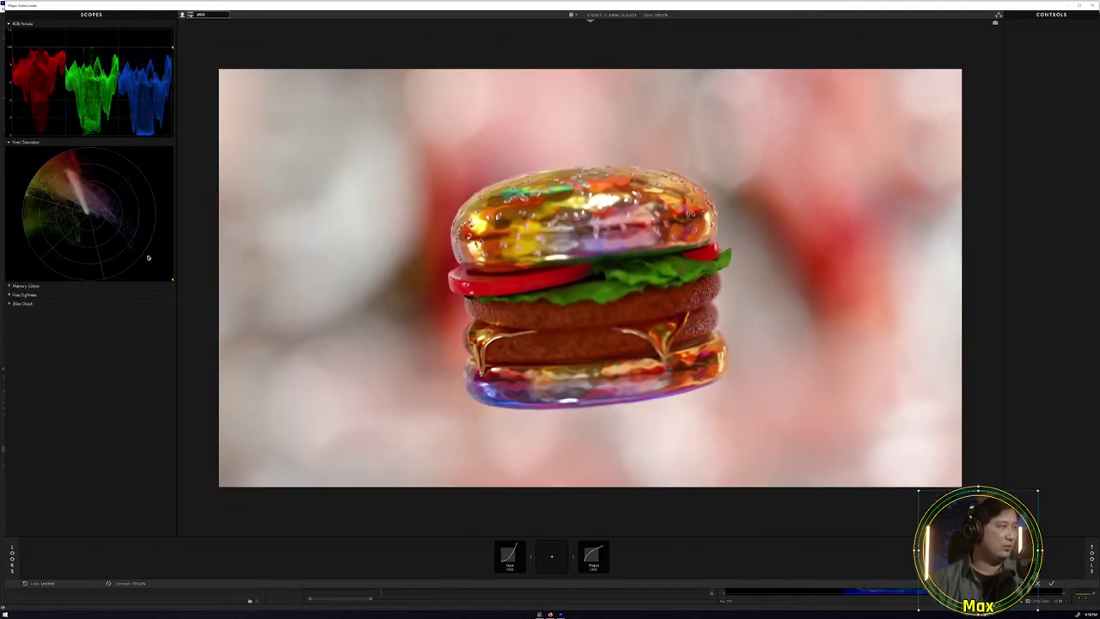
Expand the Memory Colors, Hue/Lightness and Slice Graph scopes.
{"action": "left_click", "coordinate": [10, 286]}
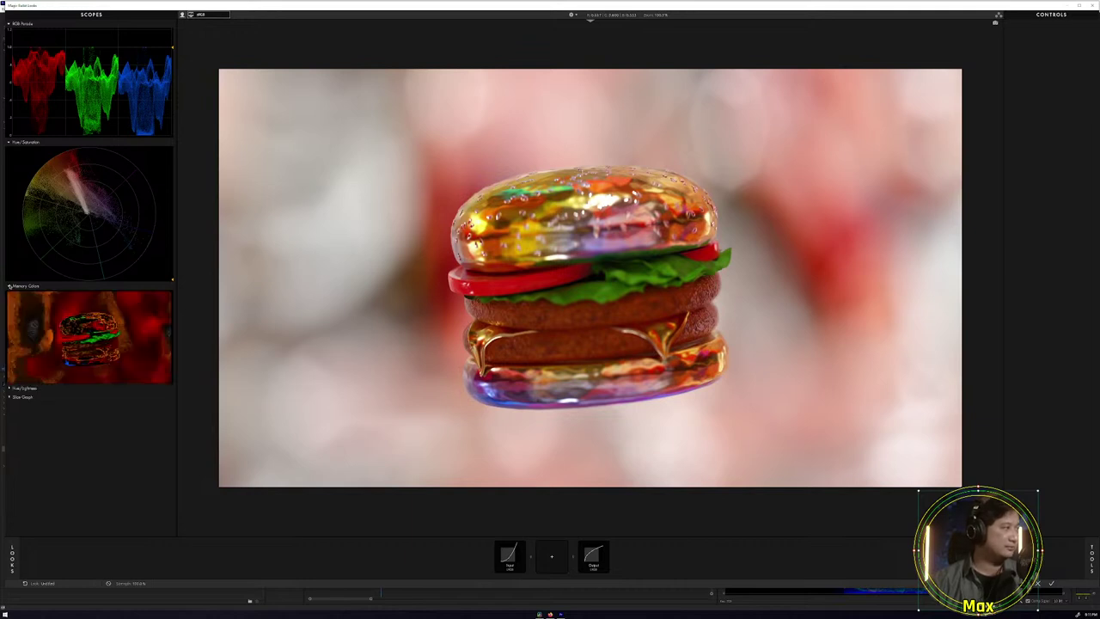
{"action": "left_click", "coordinate": [9, 389]}
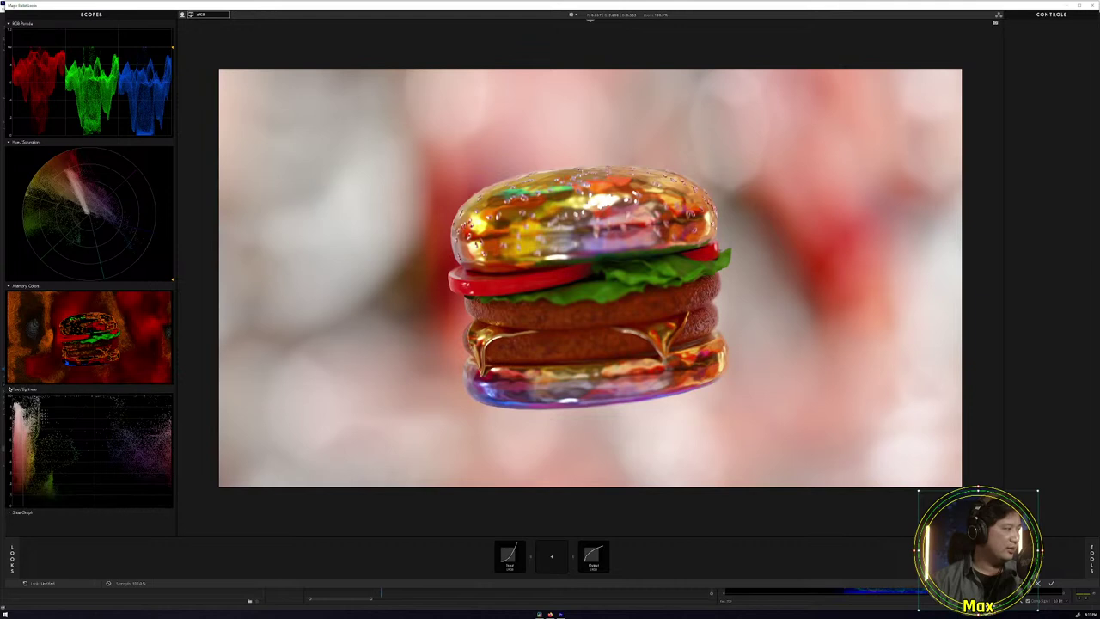
{"action": "left_click", "coordinate": [10, 514]}
{"action": "scroll", "coordinate": [26, 503], "scroll_direction": "down", "scroll_amount": 3}
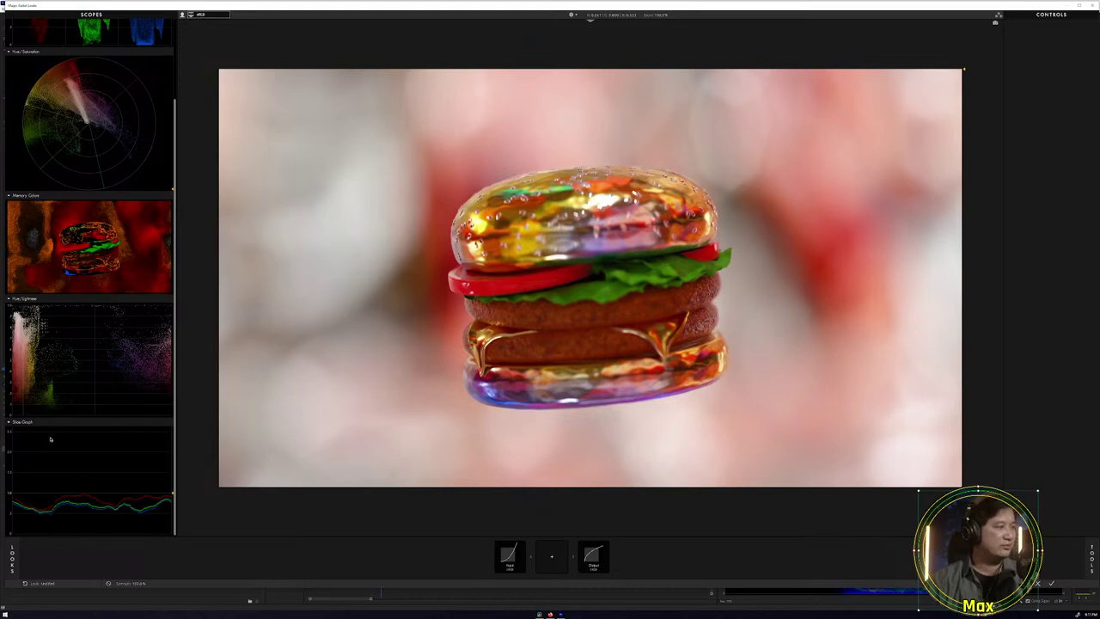
Compare the graded image against the original ungraded burger clip.
{"action": "mouse_move", "coordinate": [50, 440]}
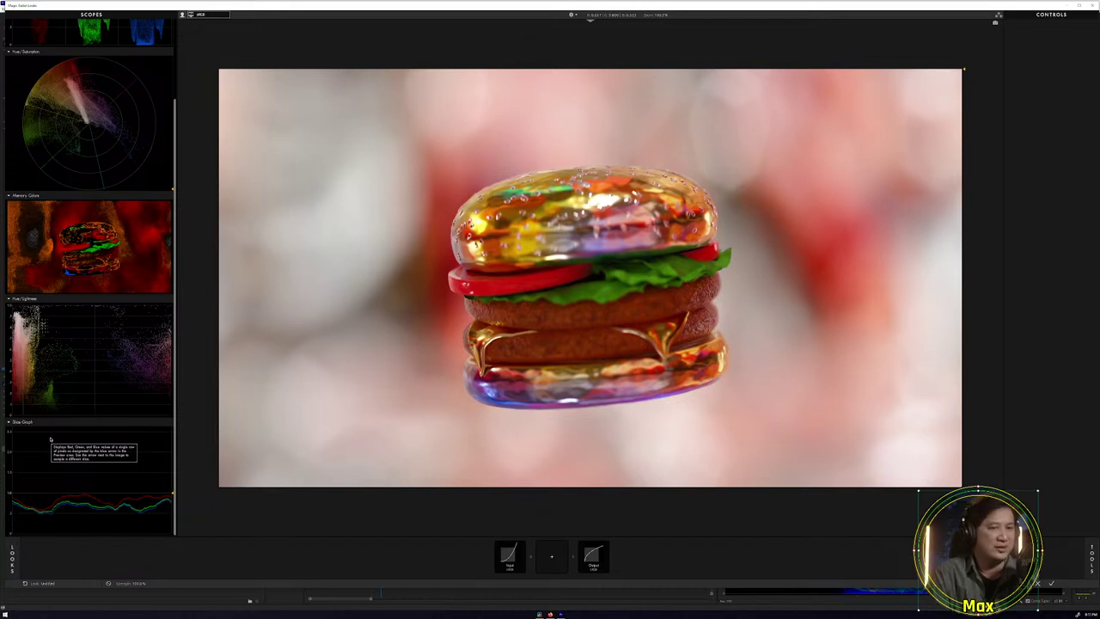
{"action": "left_click", "coordinate": [965, 70]}
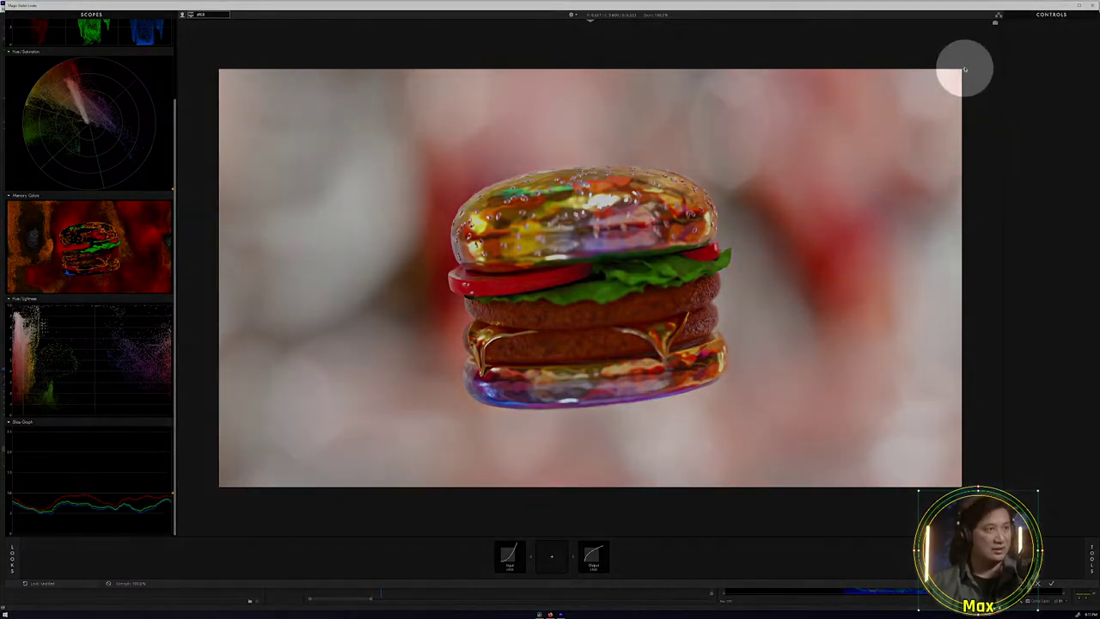
{"action": "left_click_drag", "start_coordinate": [964, 70], "coordinate": [964, 72]}
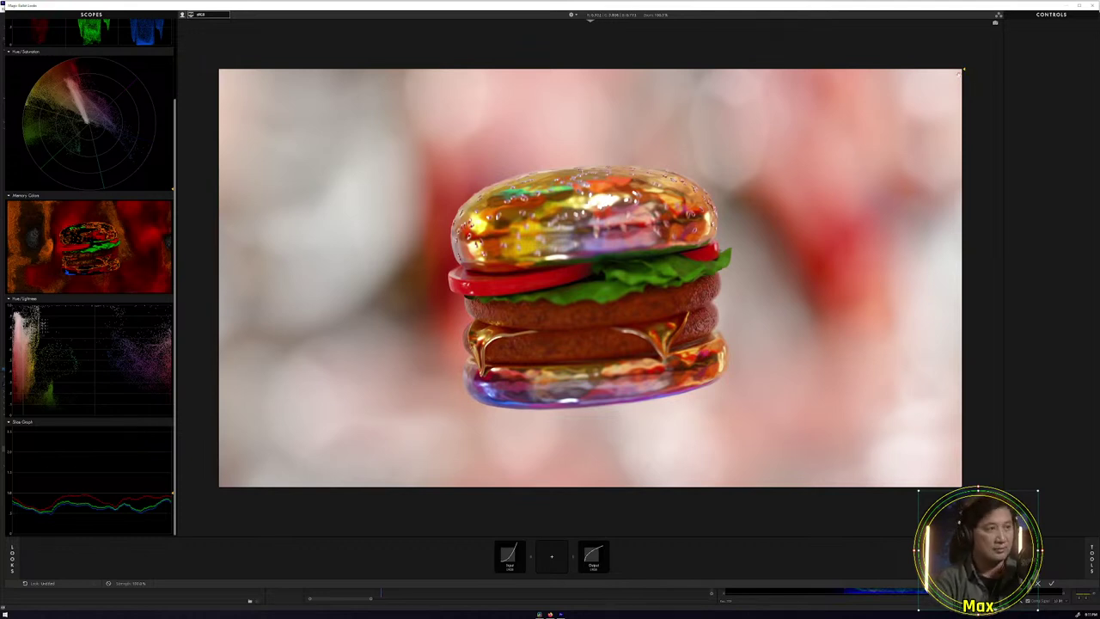
{"action": "mouse_move", "coordinate": [965, 71]}
{"action": "left_mouse_down"}
{"action": "mouse_move", "coordinate": [953, 59]}
{"action": "mouse_move", "coordinate": [977, 69]}
{"action": "mouse_move", "coordinate": [957, 61]}
{"action": "mouse_move", "coordinate": [964, 68]}
{"action": "left_mouse_up"}
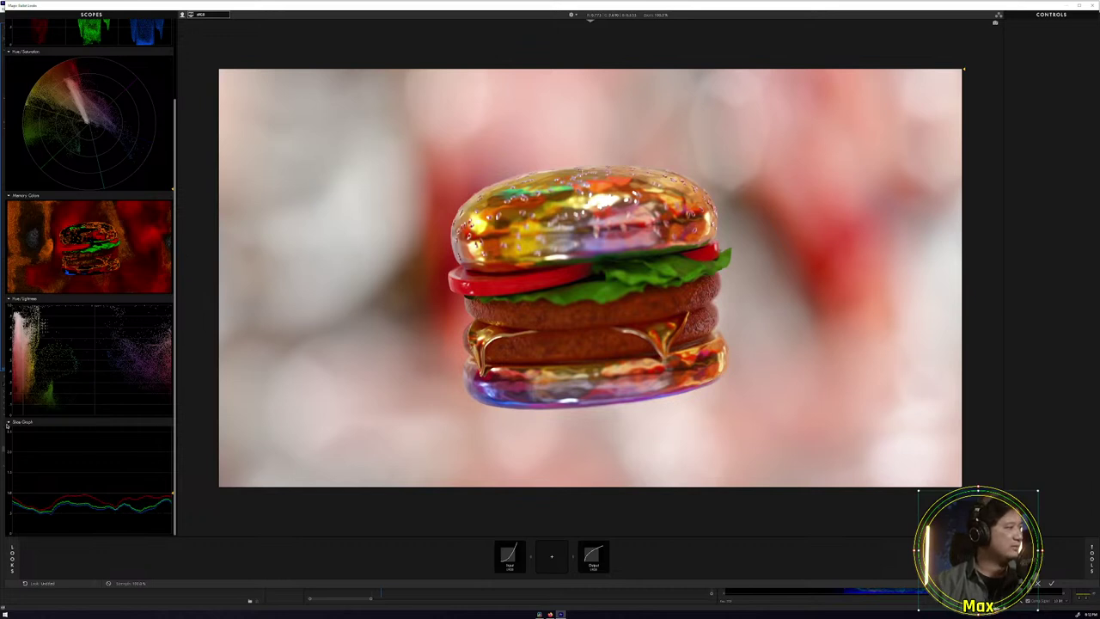
Swap Slice Graph and Memory Colors order, then collapse Memory Colors, Slice Graph and Hue/Lightness.
{"action": "left_click_drag", "start_coordinate": [23, 420], "coordinate": [24, 289]}
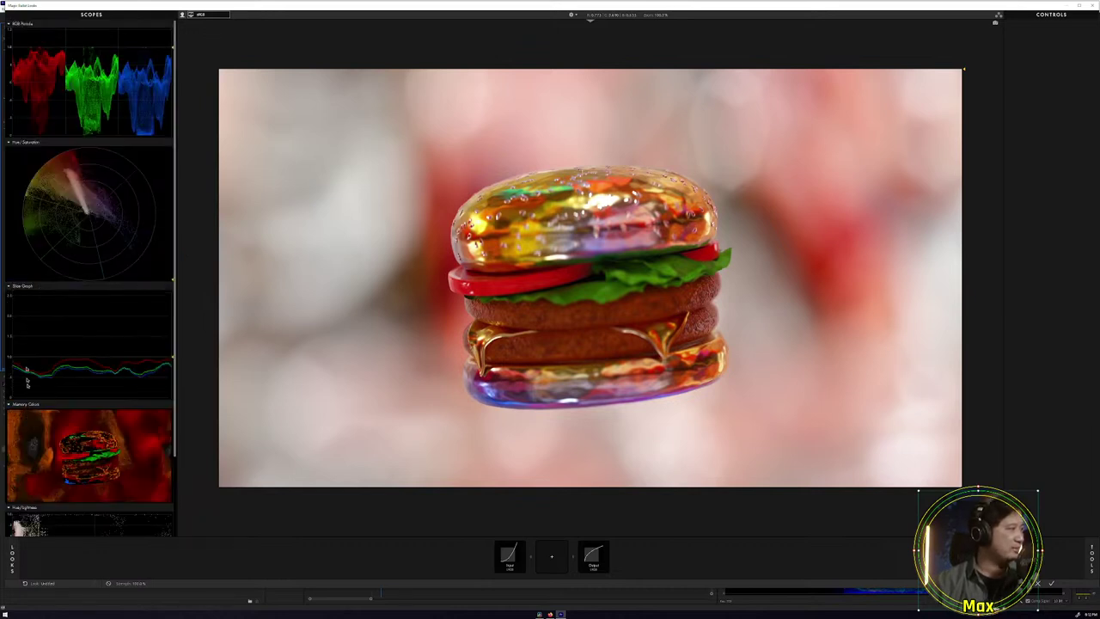
{"action": "left_click_drag", "start_coordinate": [25, 407], "coordinate": [32, 289]}
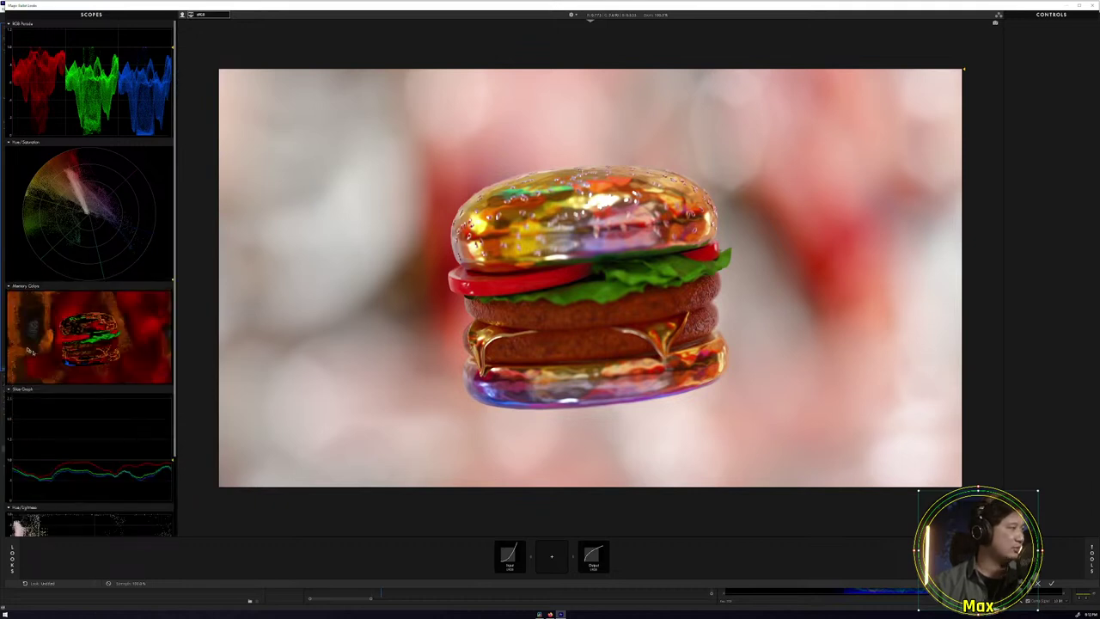
{"action": "left_click", "coordinate": [8, 286]}
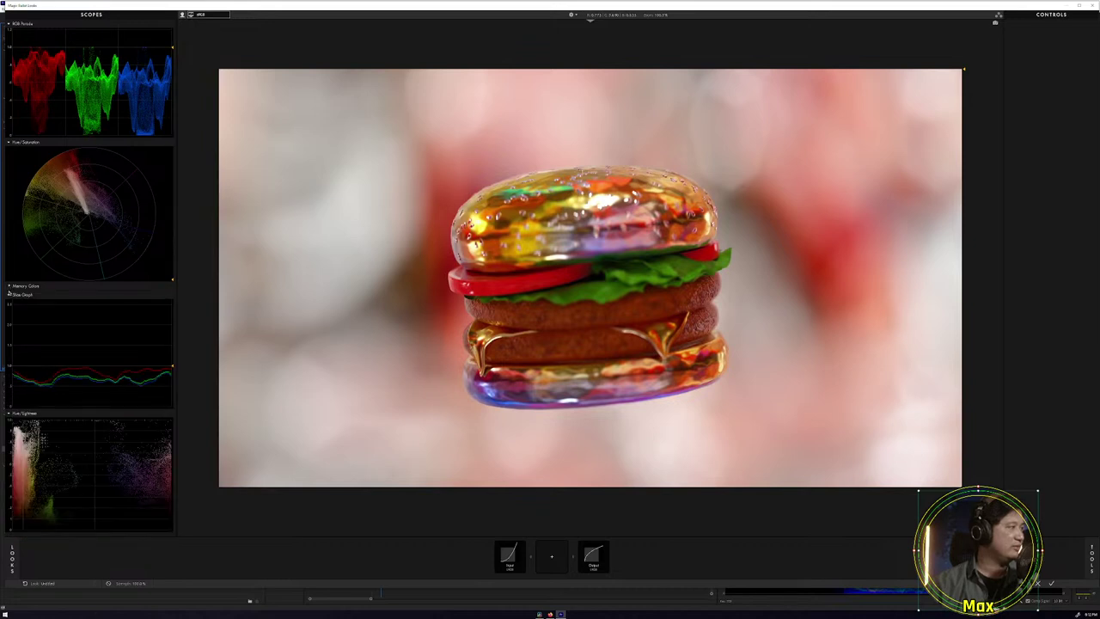
{"action": "left_click", "coordinate": [9, 295]}
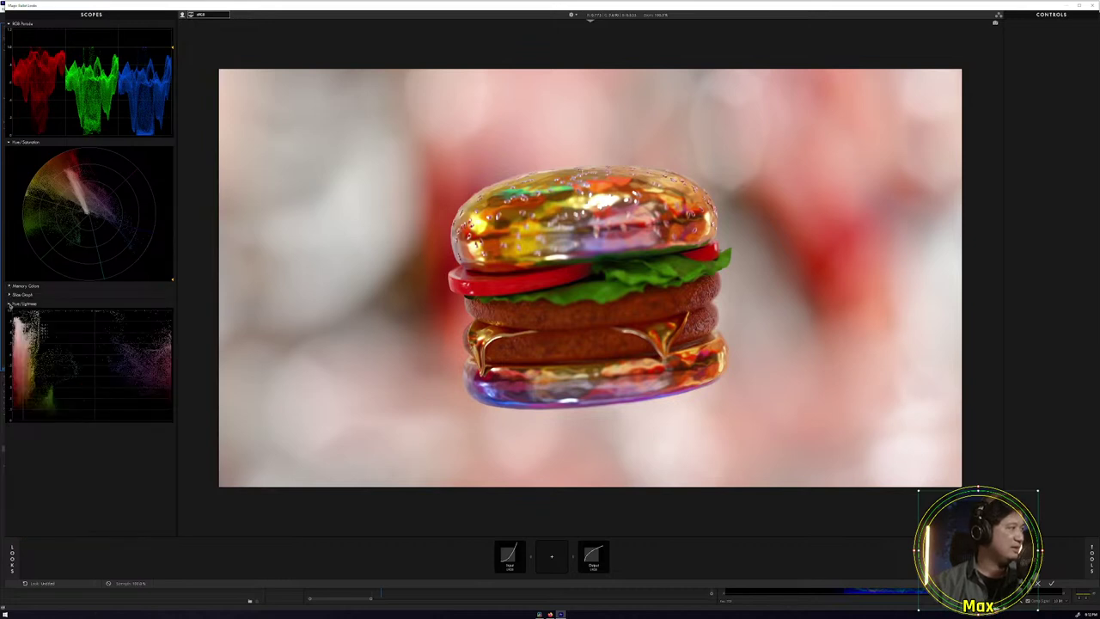
{"action": "left_click", "coordinate": [8, 305]}
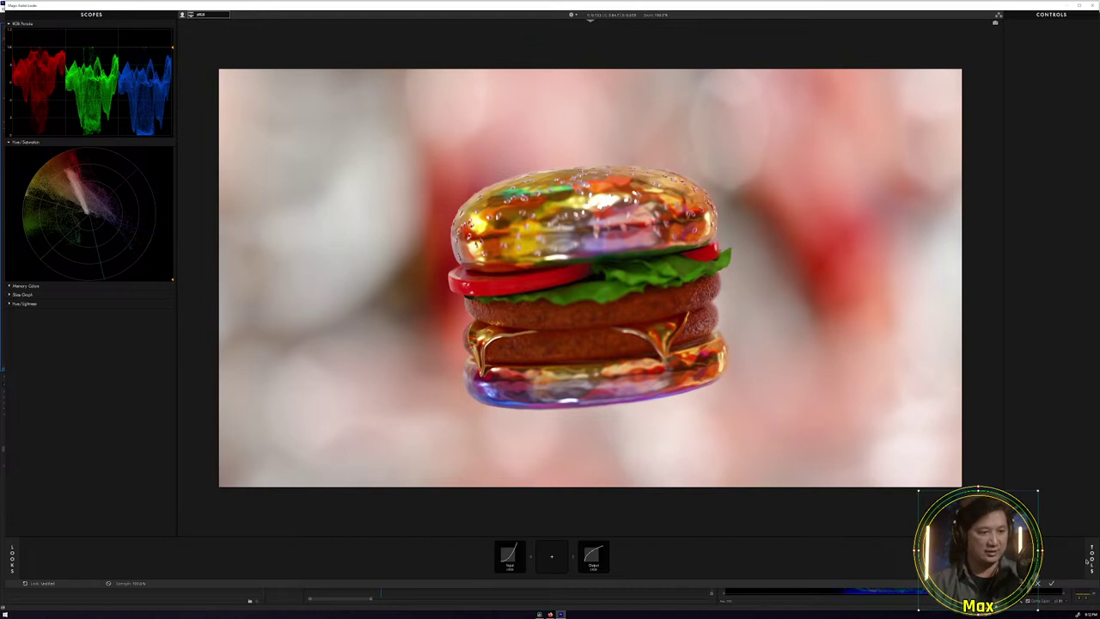
{"action": "mouse_move", "coordinate": [1090, 554]}
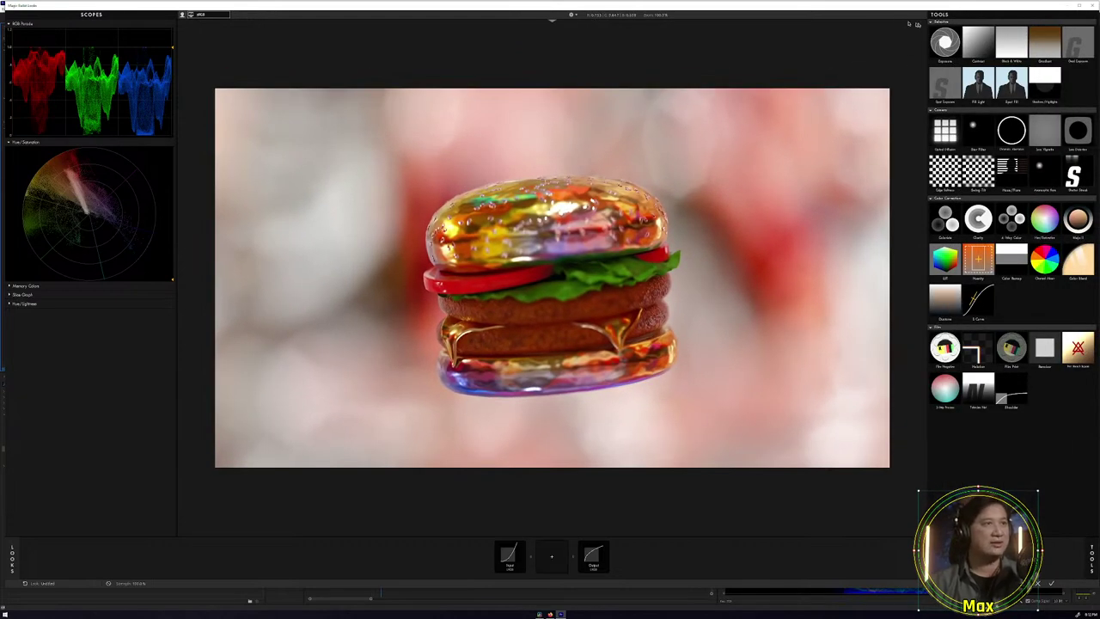
Collapse Selective, Camera, Color Correction and Film categories, then re-expand Selective and Camera.
{"action": "left_click", "coordinate": [932, 22]}
{"action": "left_click", "coordinate": [932, 28]}
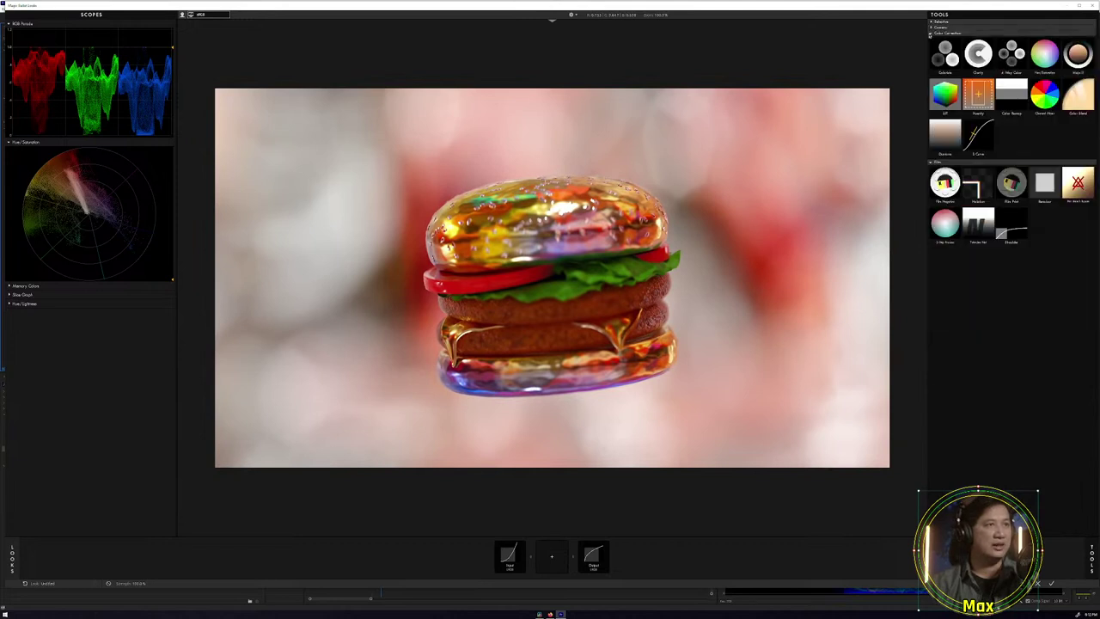
{"action": "left_click", "coordinate": [930, 32]}
{"action": "left_click", "coordinate": [931, 39]}
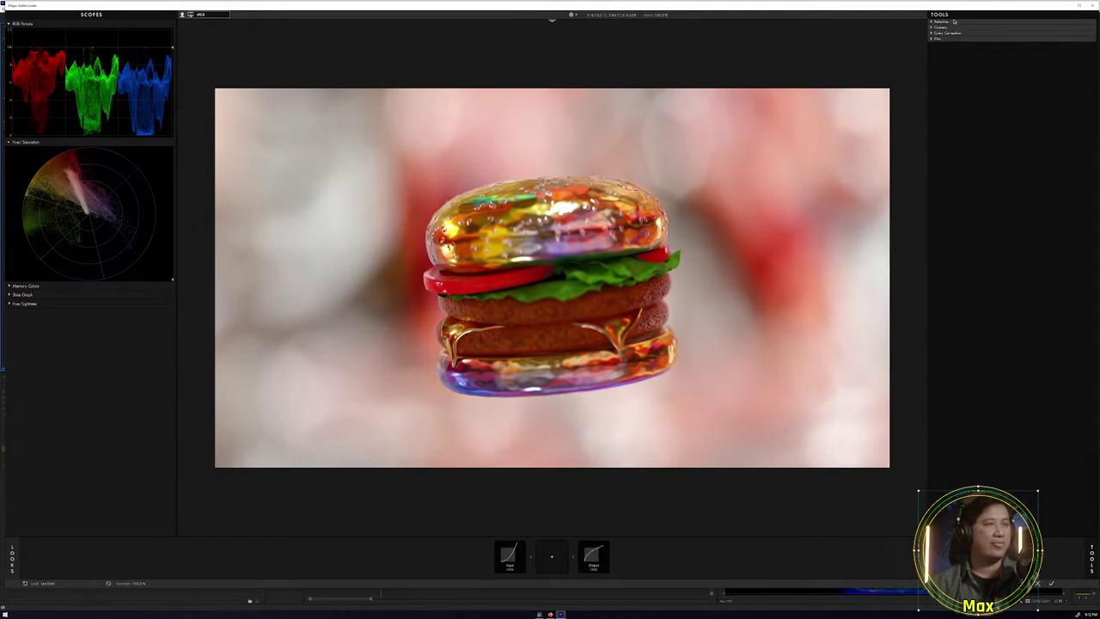
{"action": "left_click", "coordinate": [931, 22]}
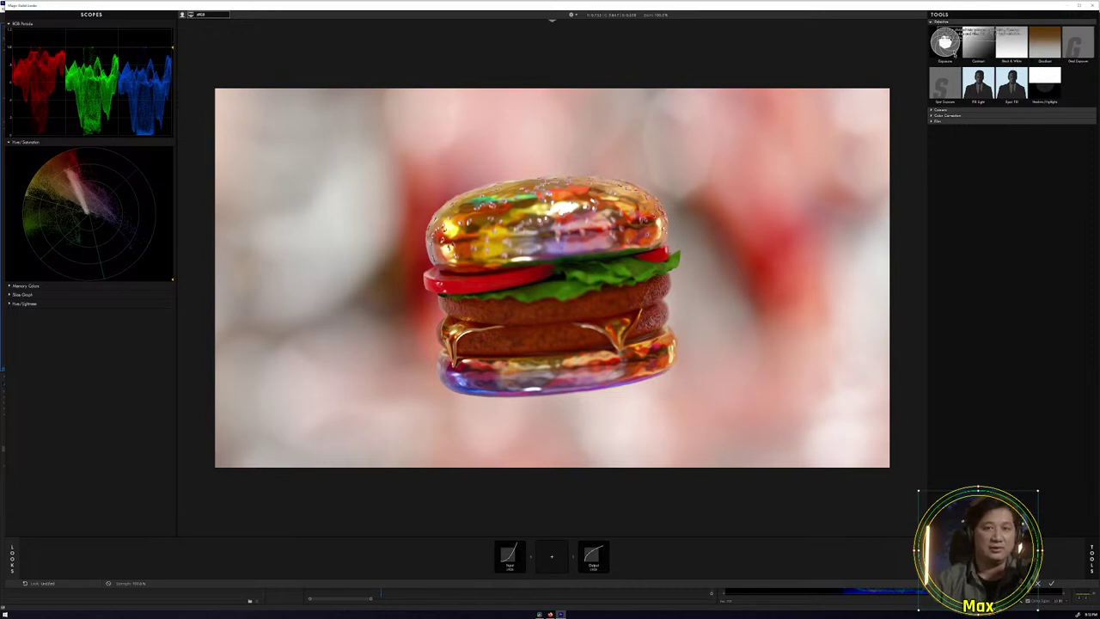
{"action": "left_click", "coordinate": [978, 86]}
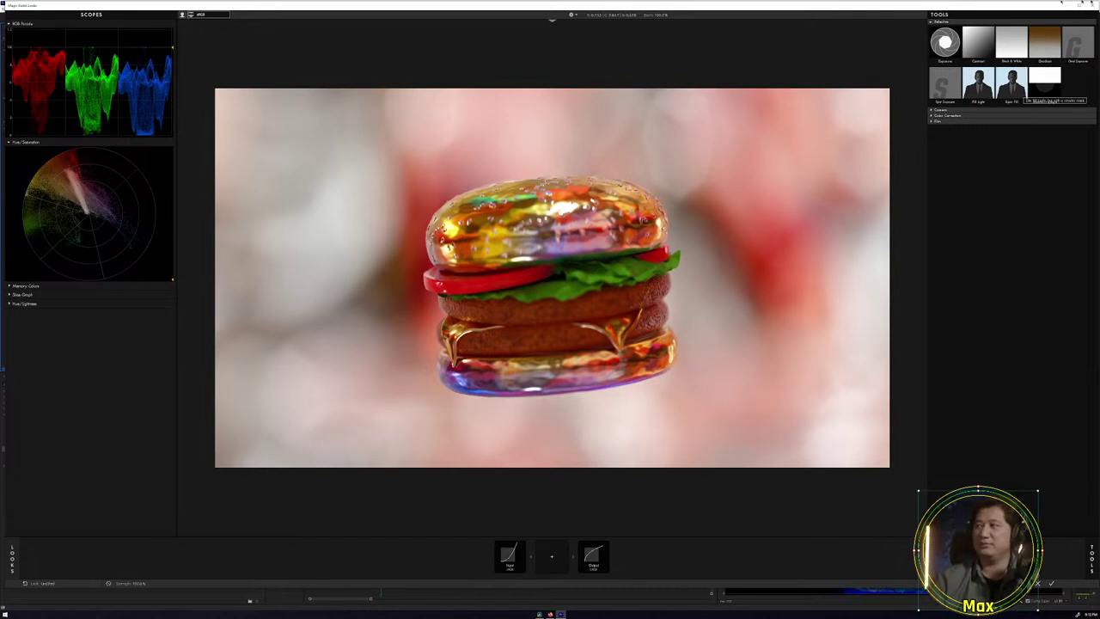
{"action": "left_click", "coordinate": [931, 111]}
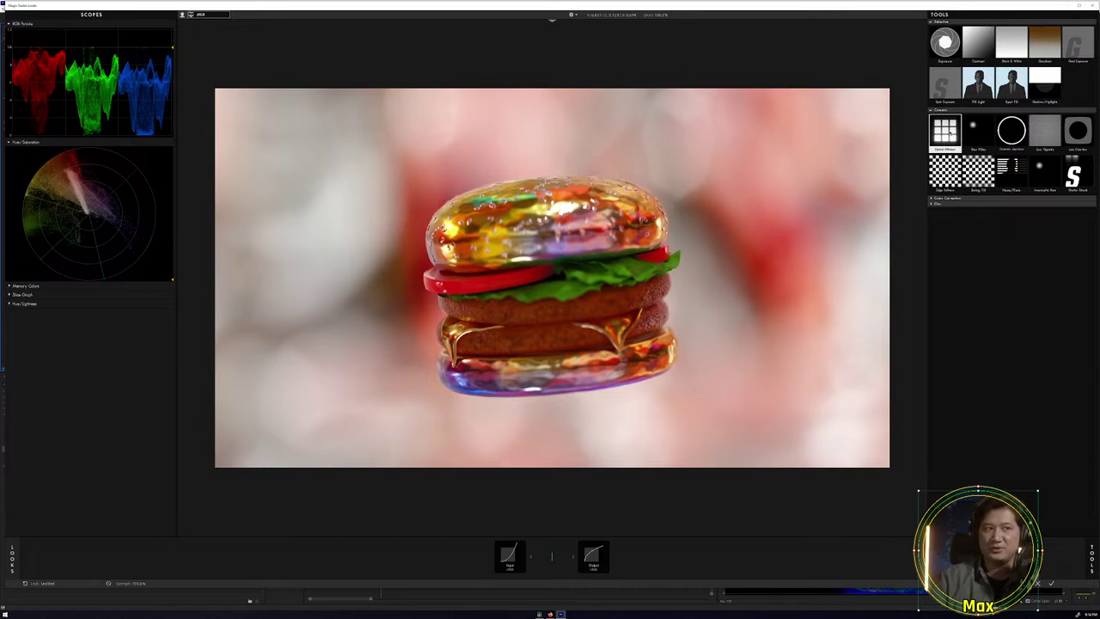
Drop a trial Shutter Streak between input and output, then delete it from the chain.
{"action": "left_click_drag", "start_coordinate": [951, 129], "coordinate": [952, 136]}
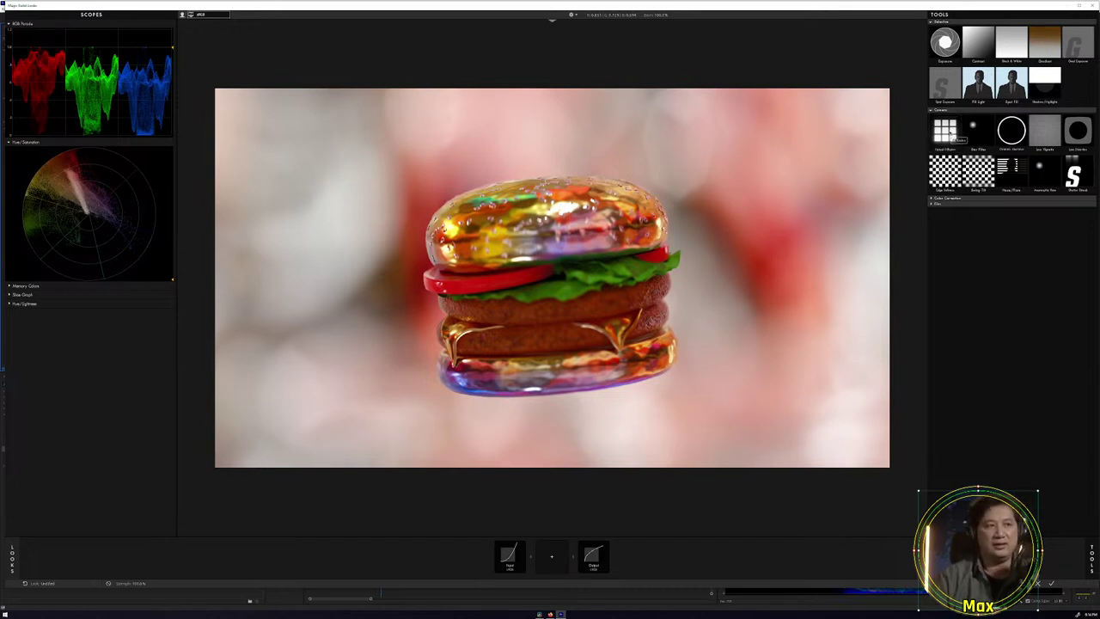
{"action": "left_click_drag", "start_coordinate": [947, 145], "coordinate": [948, 145]}
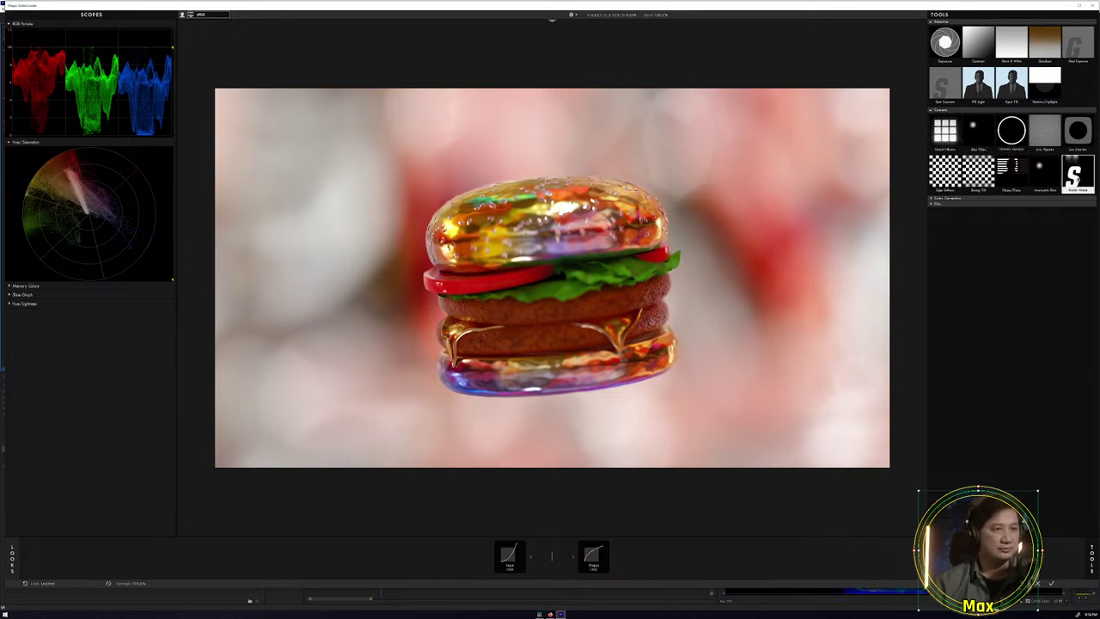
{"action": "mouse_move", "coordinate": [1073, 174]}
{"action": "left_mouse_down"}
{"action": "mouse_move", "coordinate": [860, 344]}
{"action": "mouse_move", "coordinate": [556, 533]}
{"action": "mouse_move", "coordinate": [552, 554]}
{"action": "left_mouse_up"}
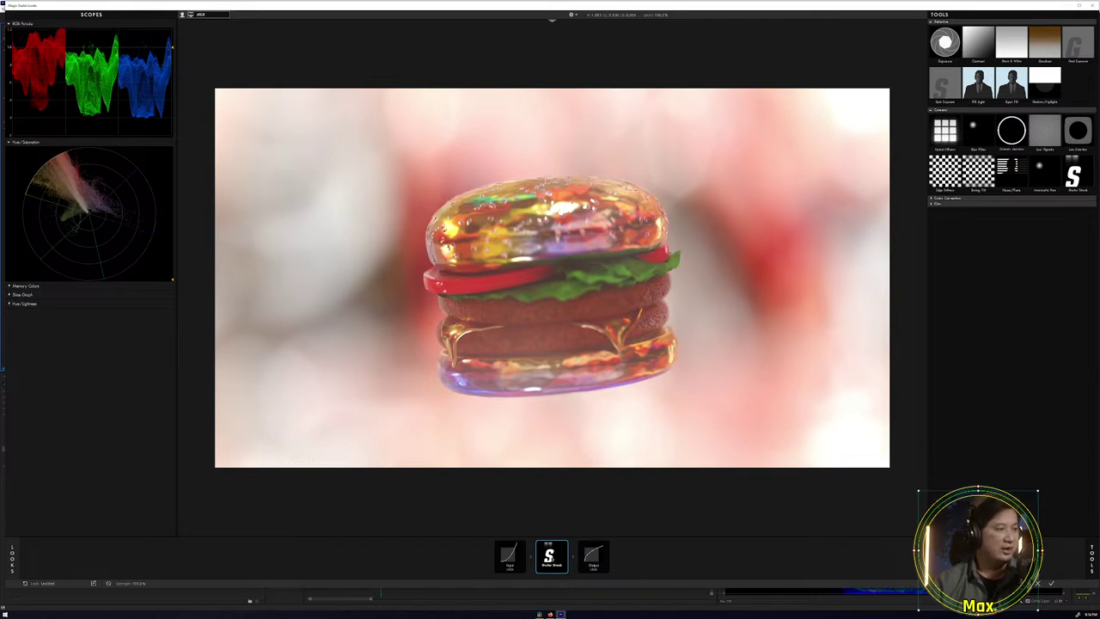
{"action": "left_click", "coordinate": [554, 554]}
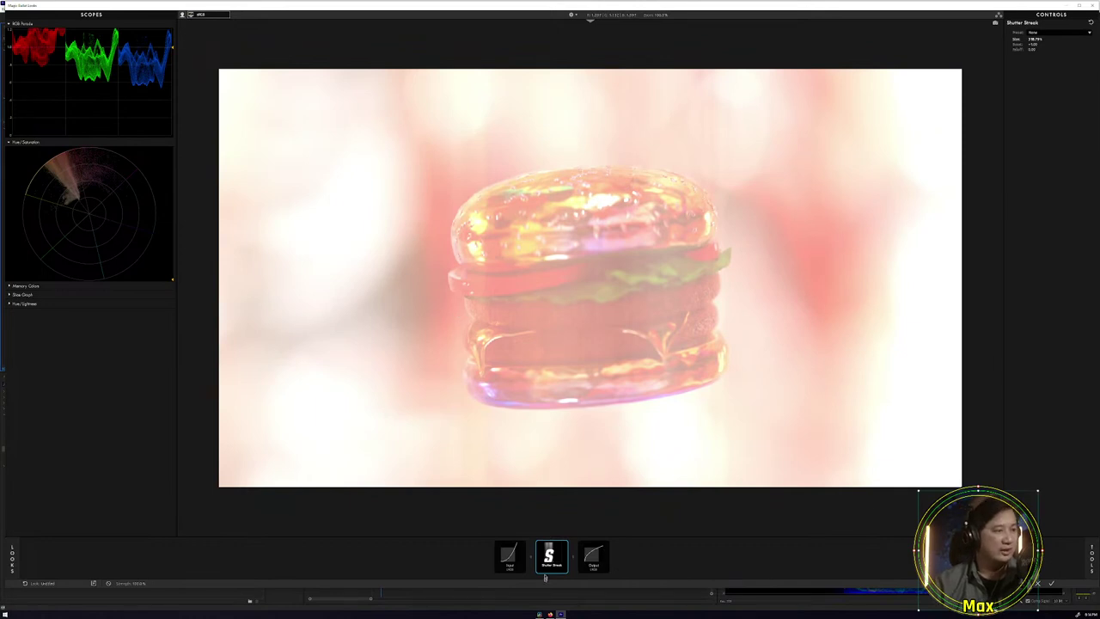
{"action": "key", "text": "Delete"}
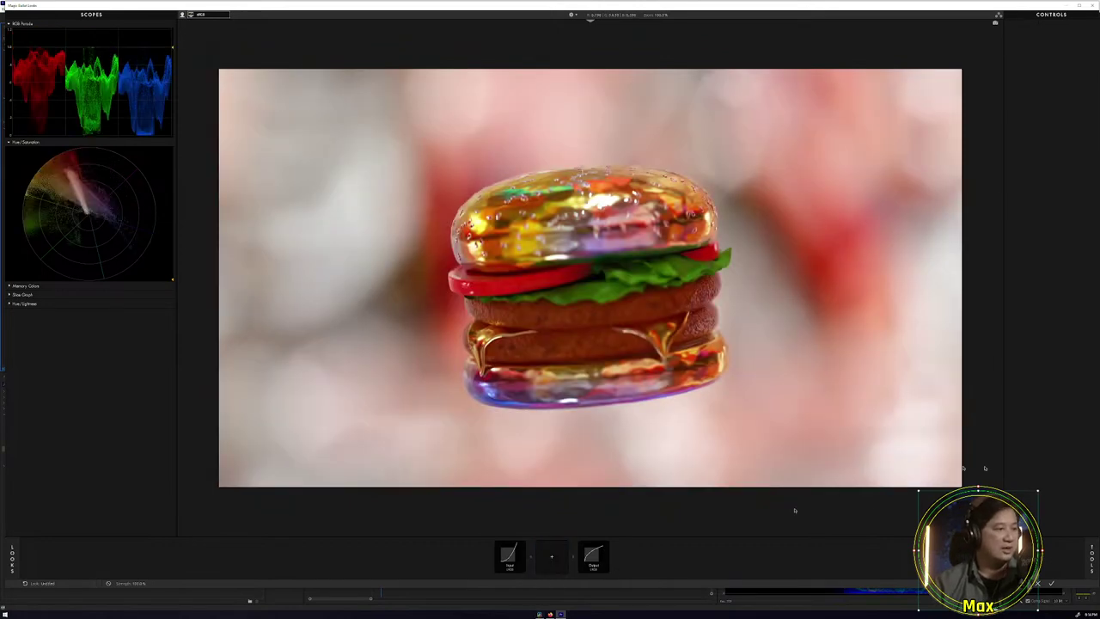
{"action": "left_click", "coordinate": [1092, 555]}
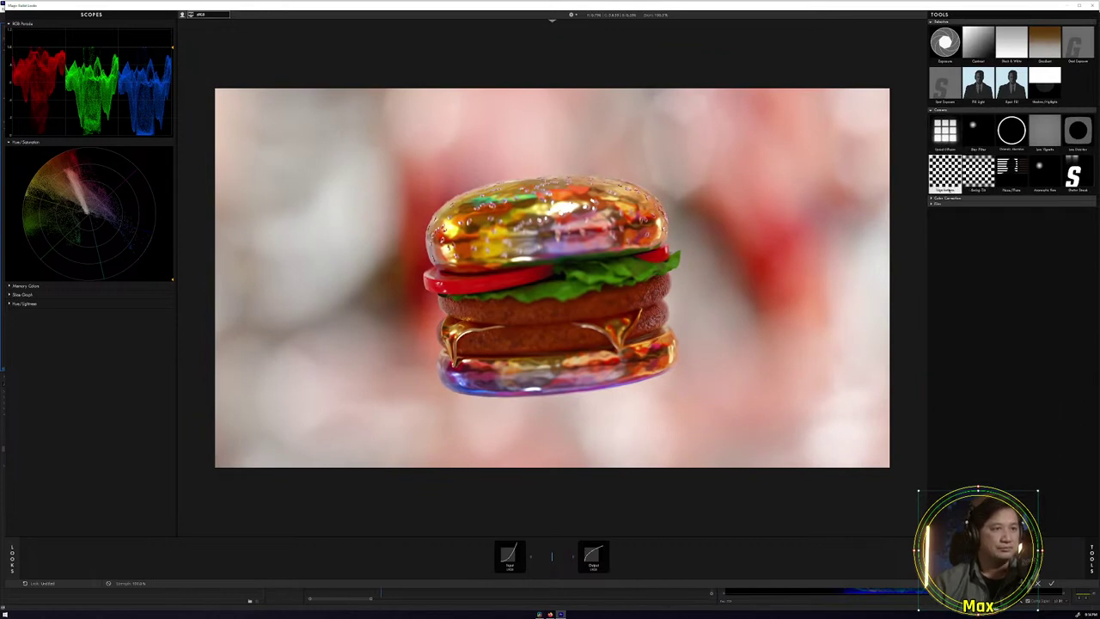
Expand the Color Correction and Film categories so all four tool groups show.
{"action": "left_click", "coordinate": [932, 199]}
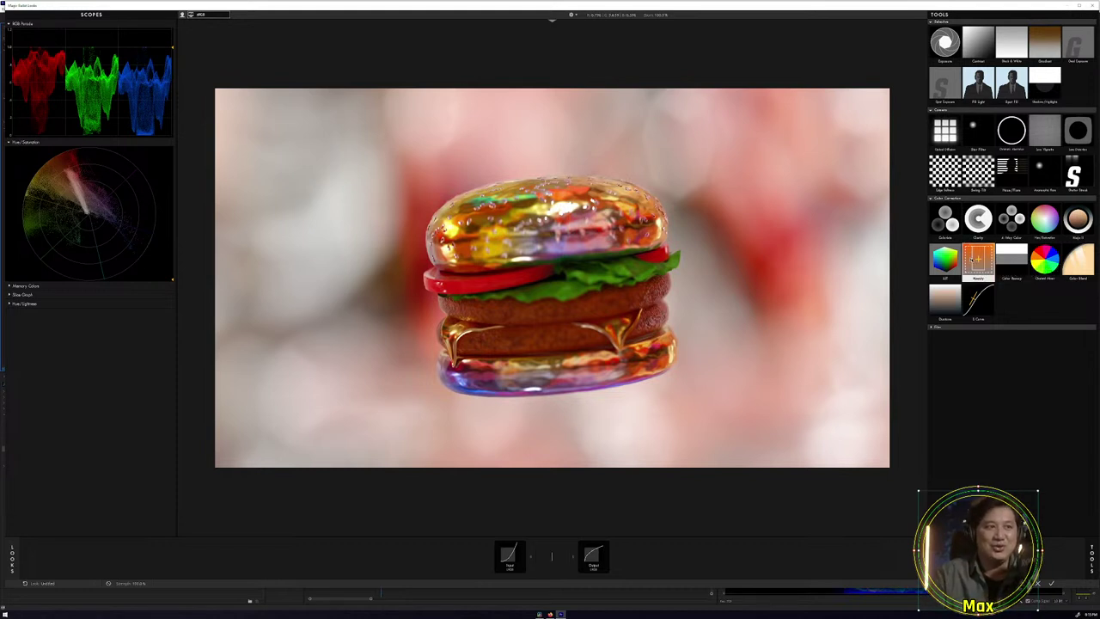
{"action": "left_click", "coordinate": [932, 328]}
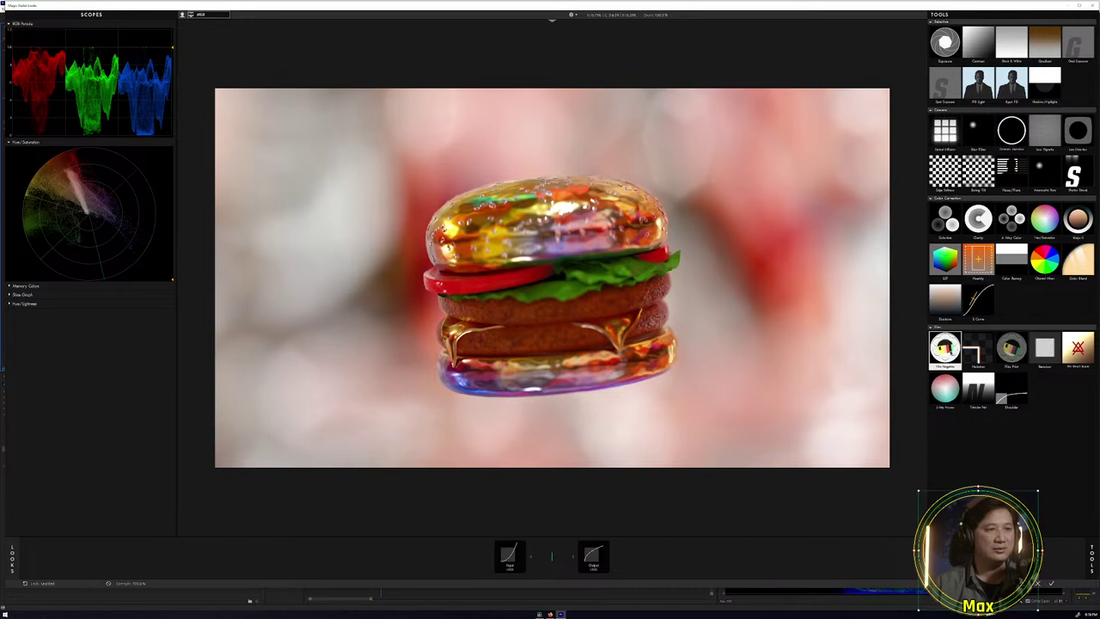
Add Film Negative followed by Film Print to the tool chain and inspect their settings.
{"action": "double_click", "coordinate": [945, 347]}
{"action": "double_click", "coordinate": [1012, 348]}
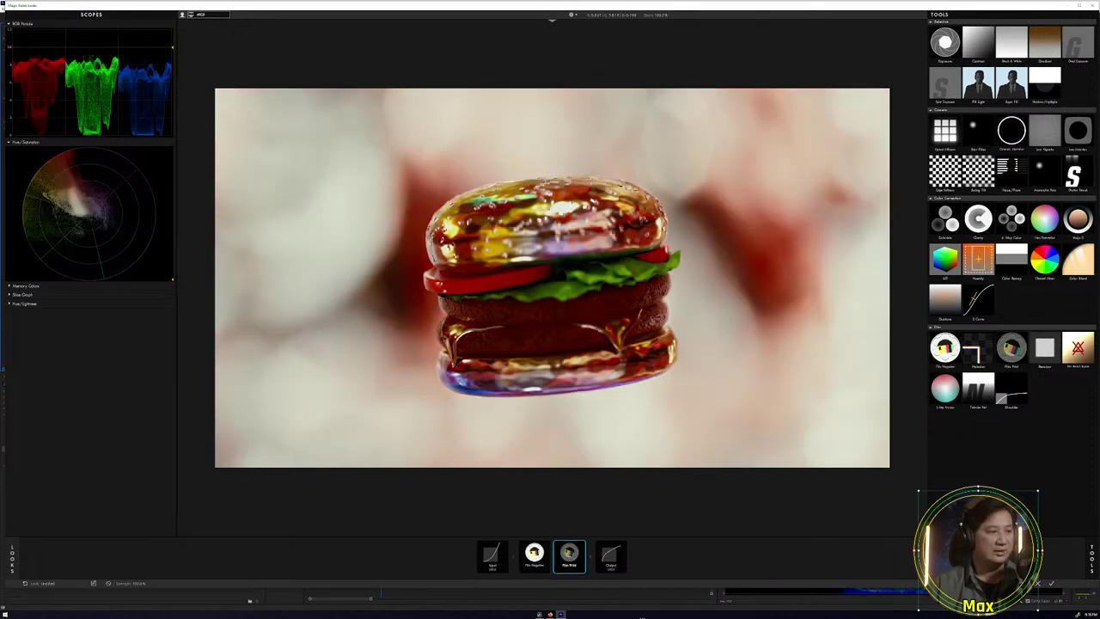
{"action": "left_click", "coordinate": [533, 555]}
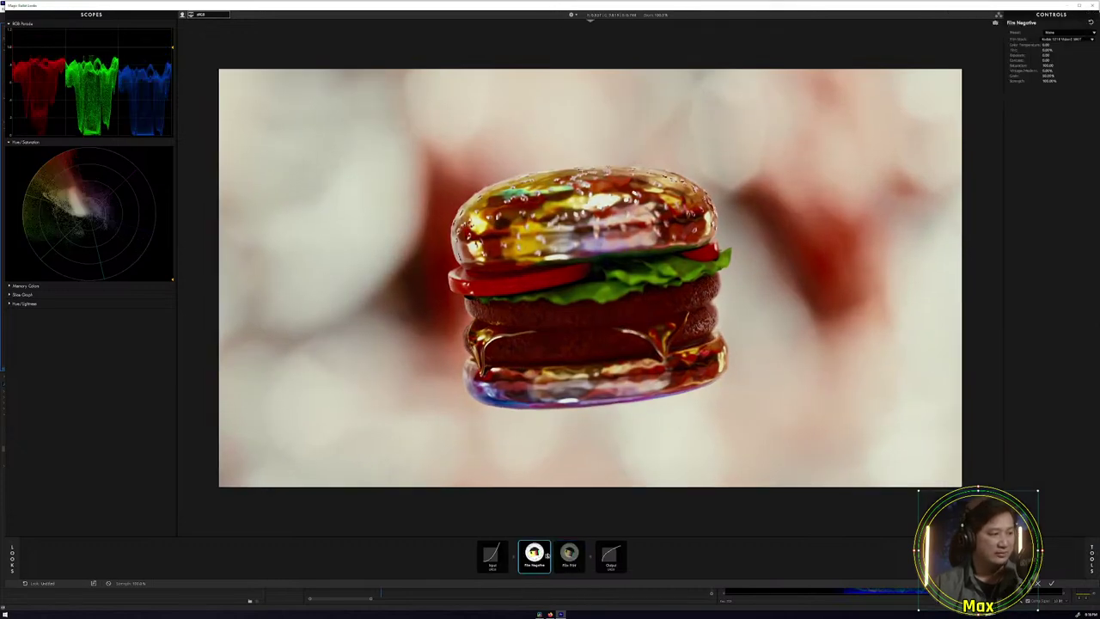
{"action": "left_click", "coordinate": [569, 554]}
{"action": "left_click", "coordinate": [1091, 554]}
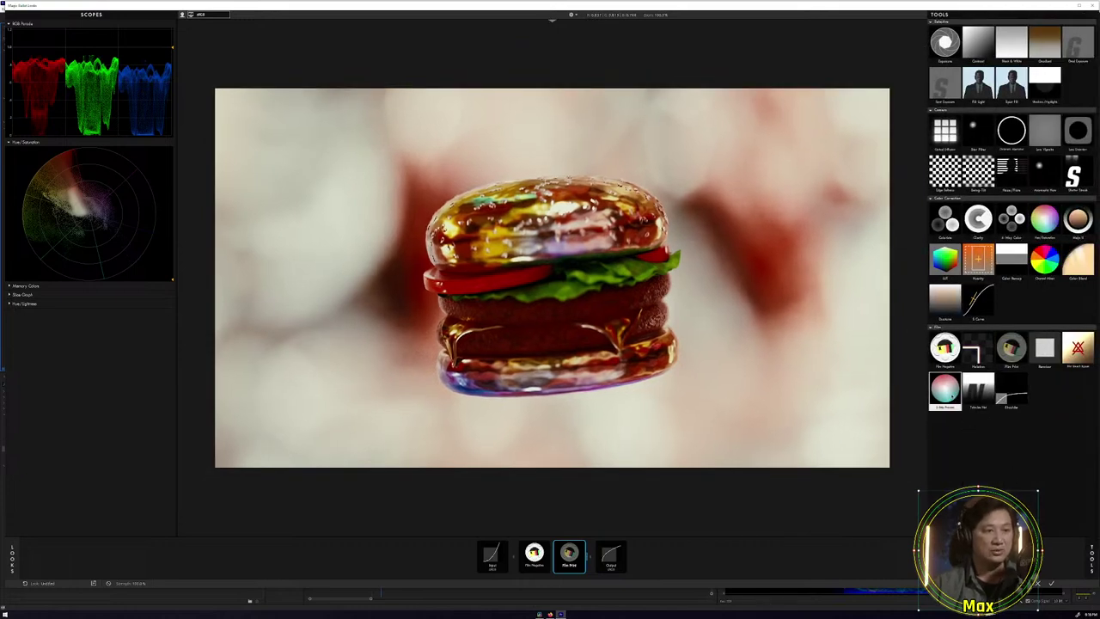
Insert 2-Strip Process between Film Negative and Film Print, then delete the film tools.
{"action": "left_click", "coordinate": [937, 430]}
{"action": "left_click_drag", "start_coordinate": [945, 389], "coordinate": [554, 552]}
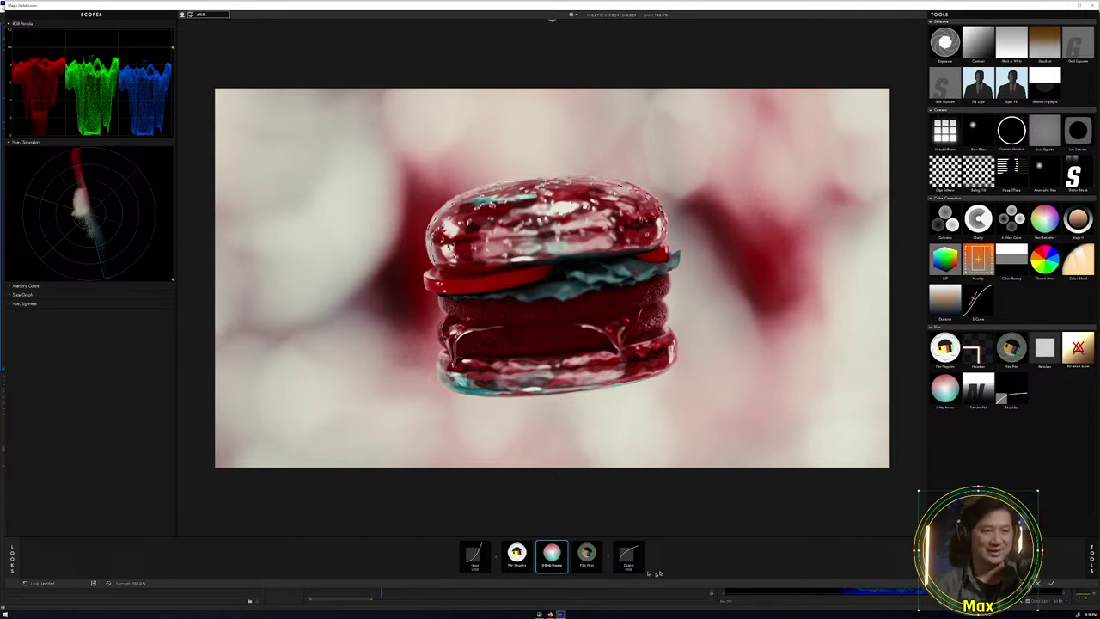
{"action": "key", "text": "Delete"}
{"action": "key", "text": "Delete"}
{"action": "key", "text": "Delete"}
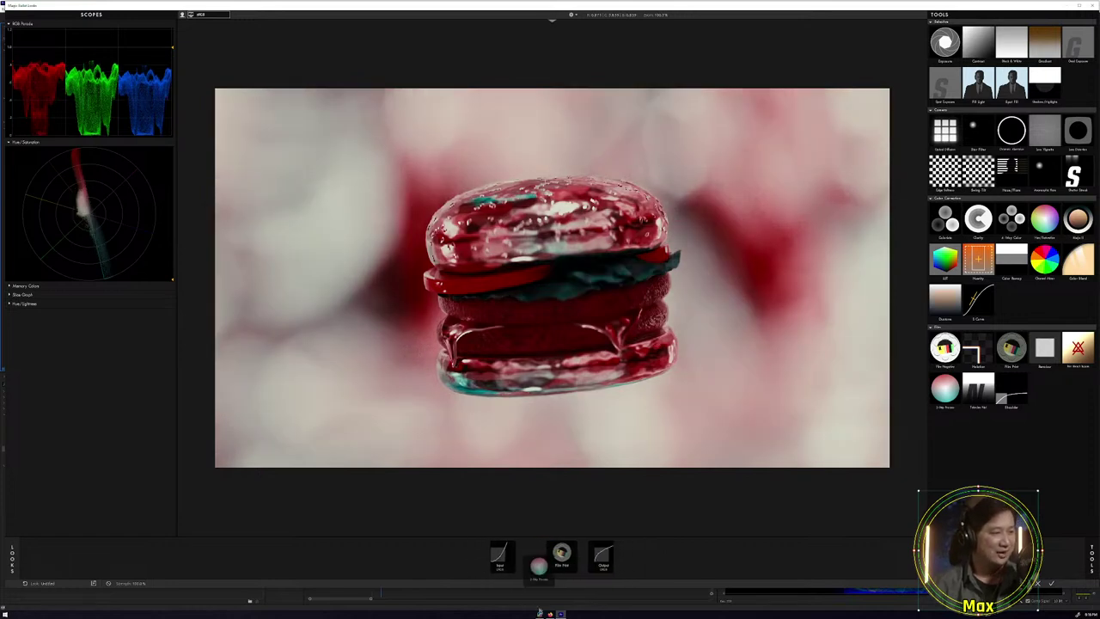
{"action": "key", "text": "Tab"}
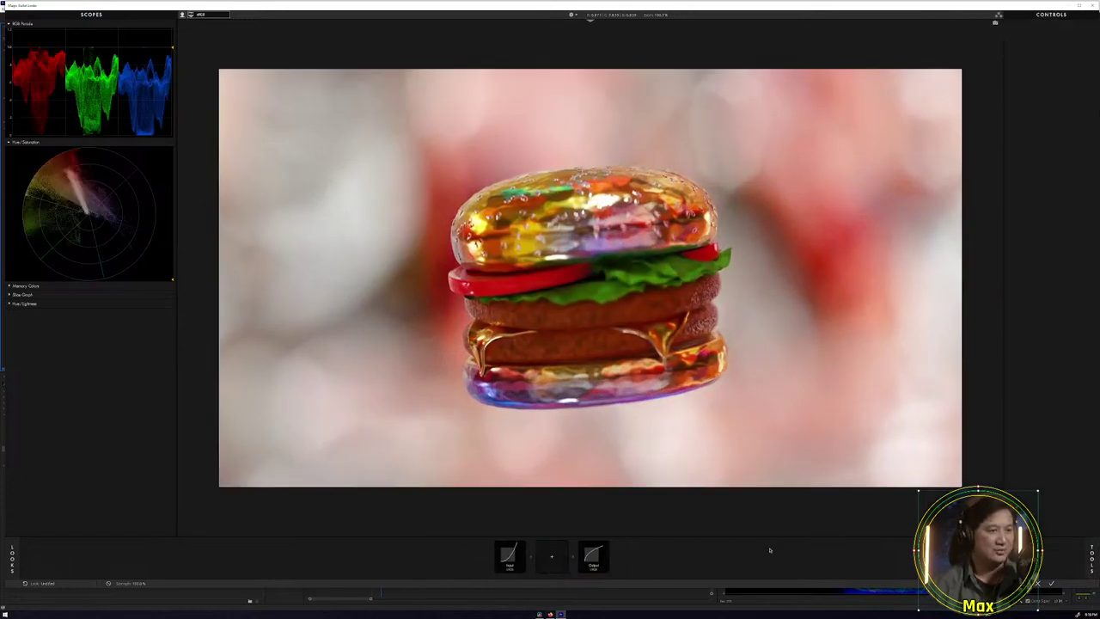
{"action": "left_click", "coordinate": [1090, 554]}
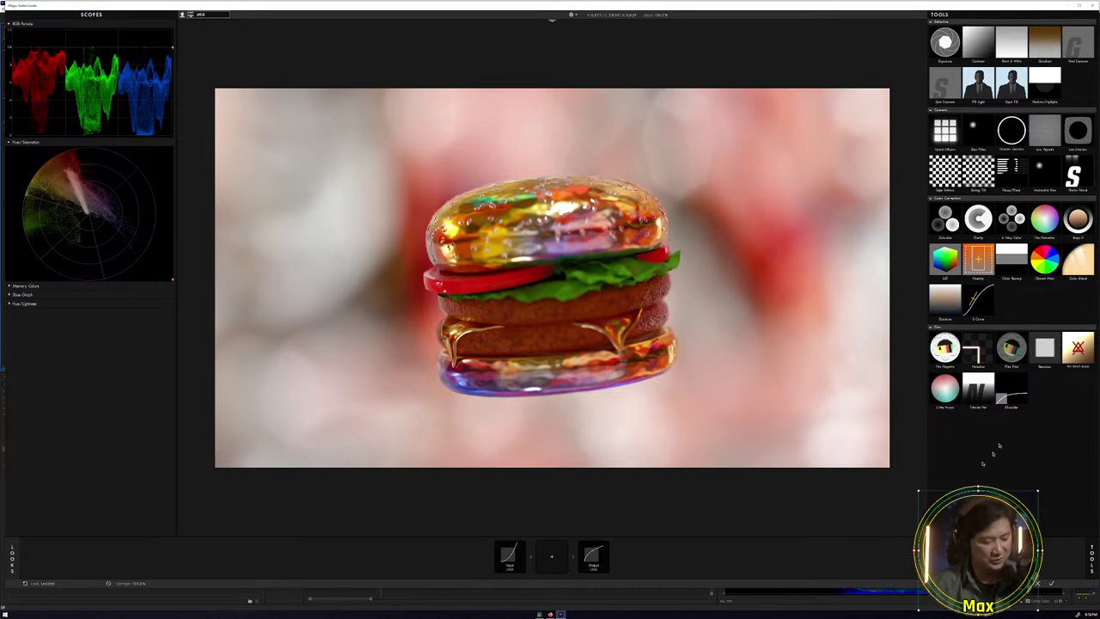
{"action": "left_click", "coordinate": [945, 347]}
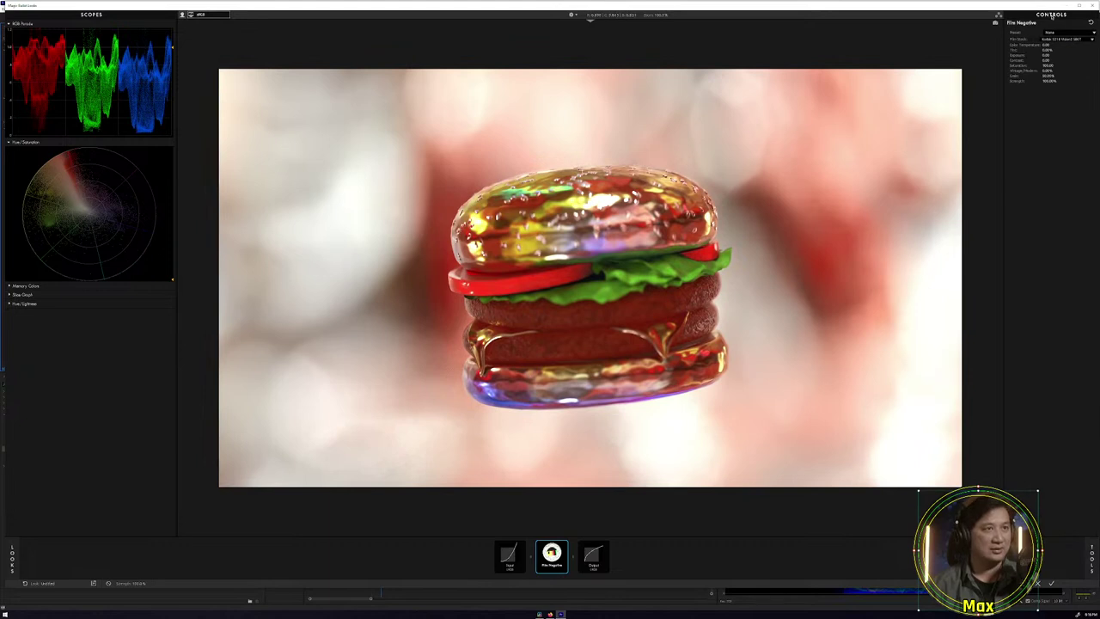
{"action": "left_click", "coordinate": [1052, 15]}
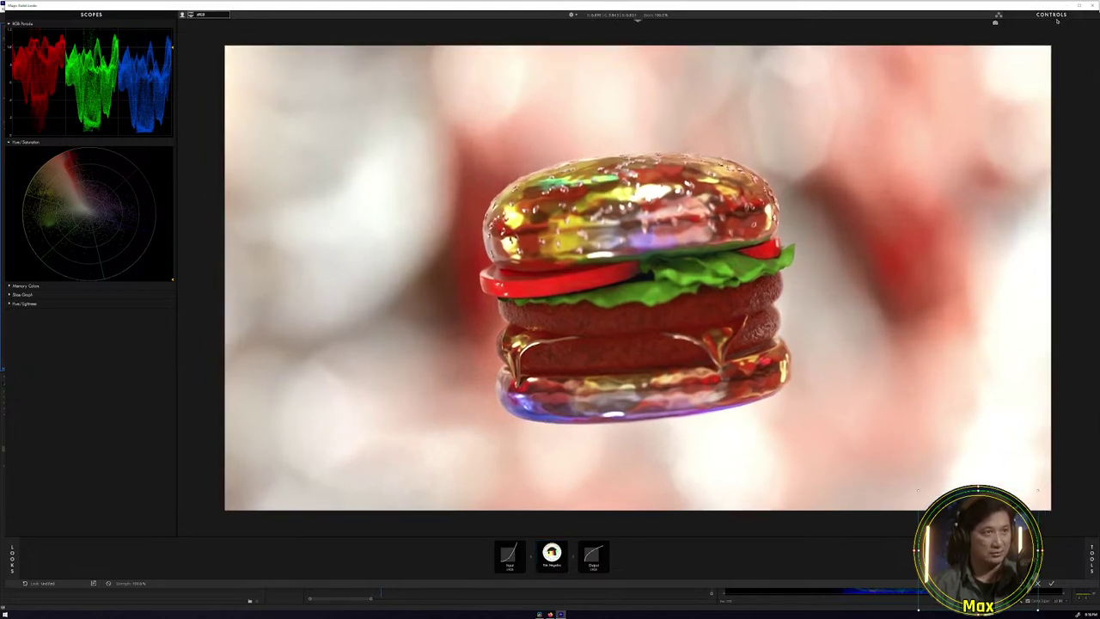
{"action": "left_click", "coordinate": [1058, 21]}
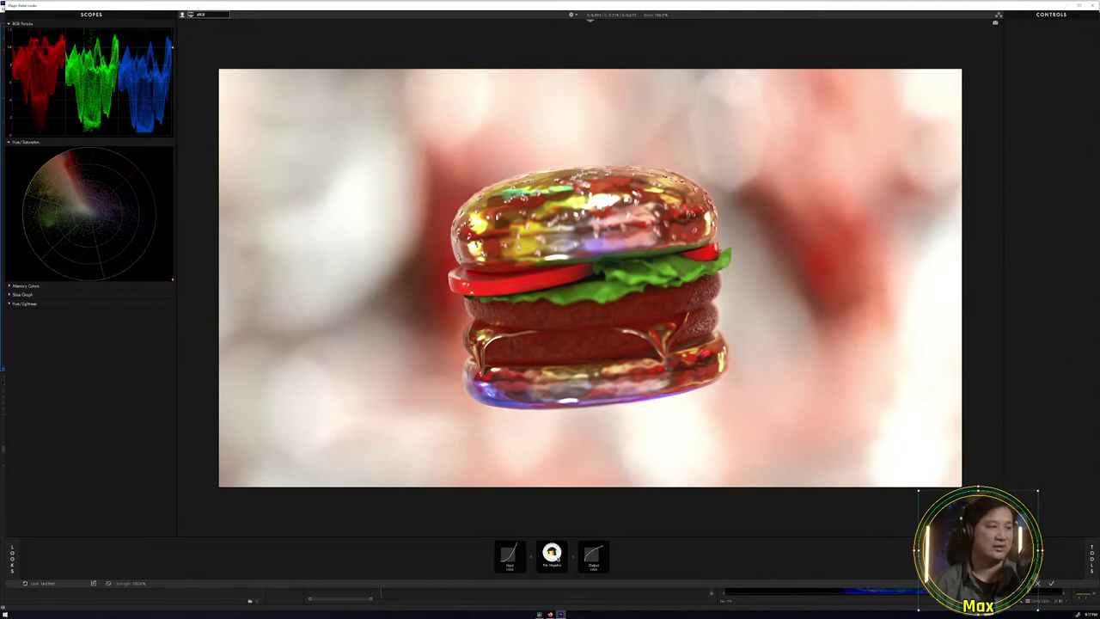
{"action": "left_click", "coordinate": [553, 557]}
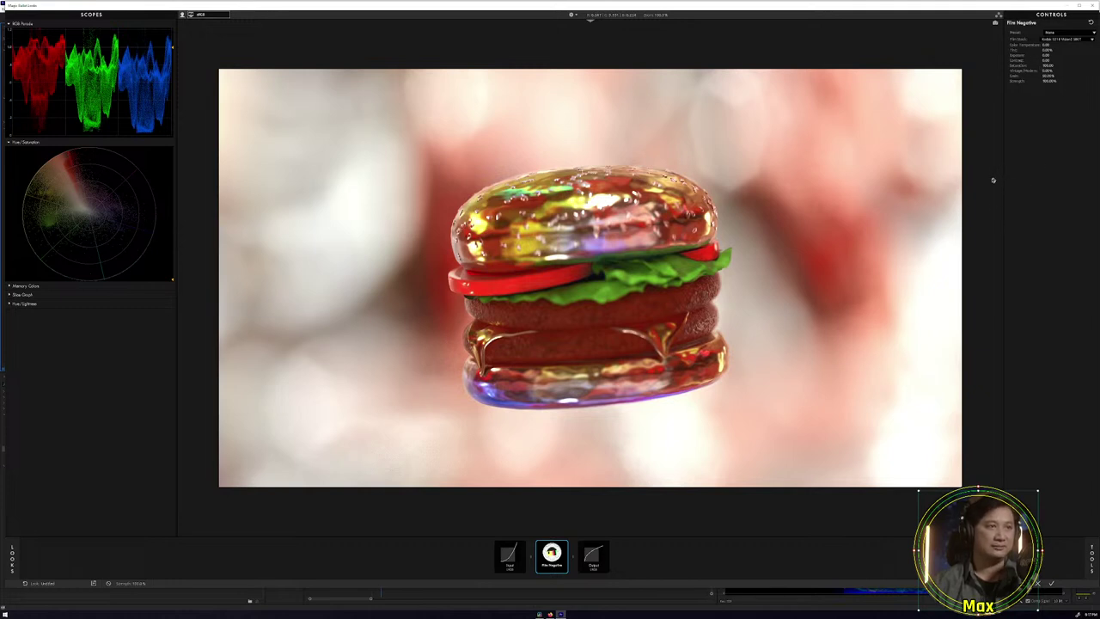
{"action": "key", "text": "Delete"}
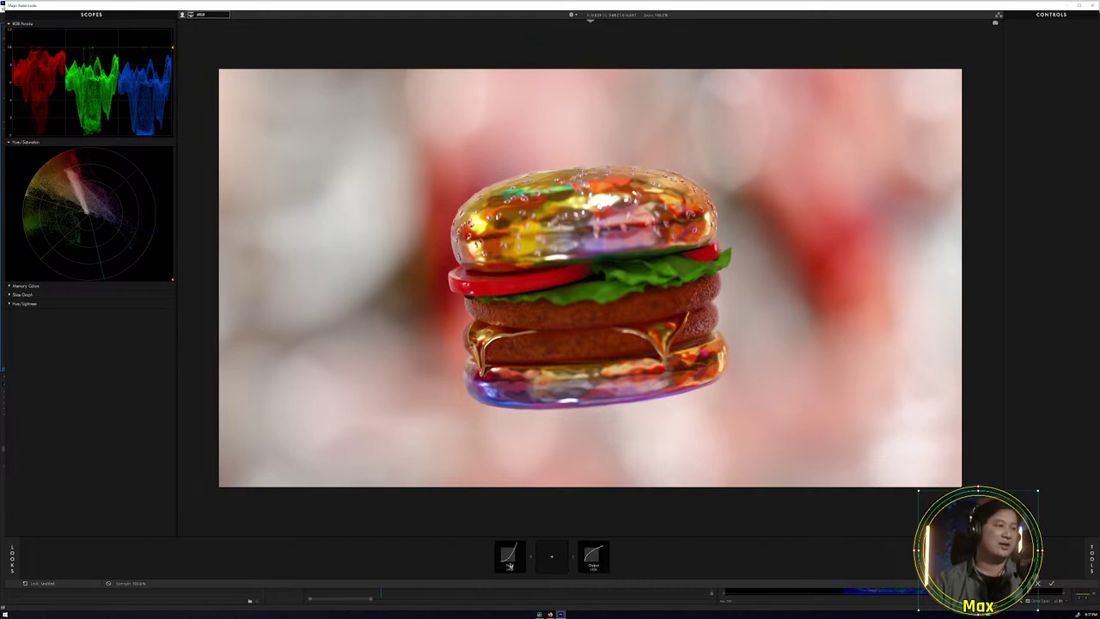
Select the Input stage and list its available input colour spaces.
{"action": "left_click", "coordinate": [520, 567]}
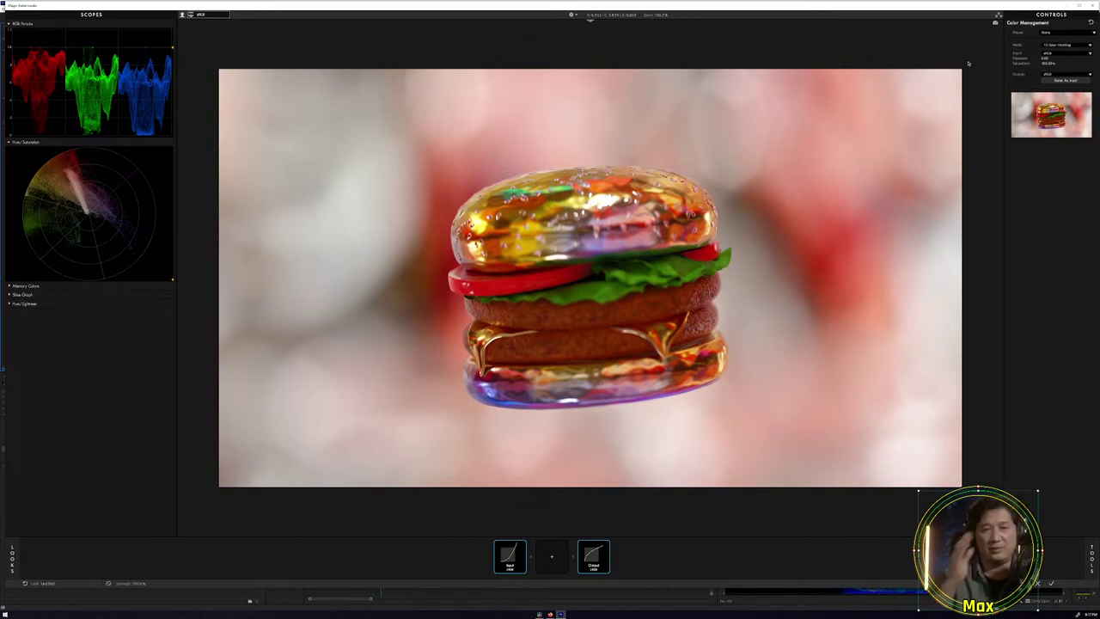
{"action": "left_click", "coordinate": [1063, 53]}
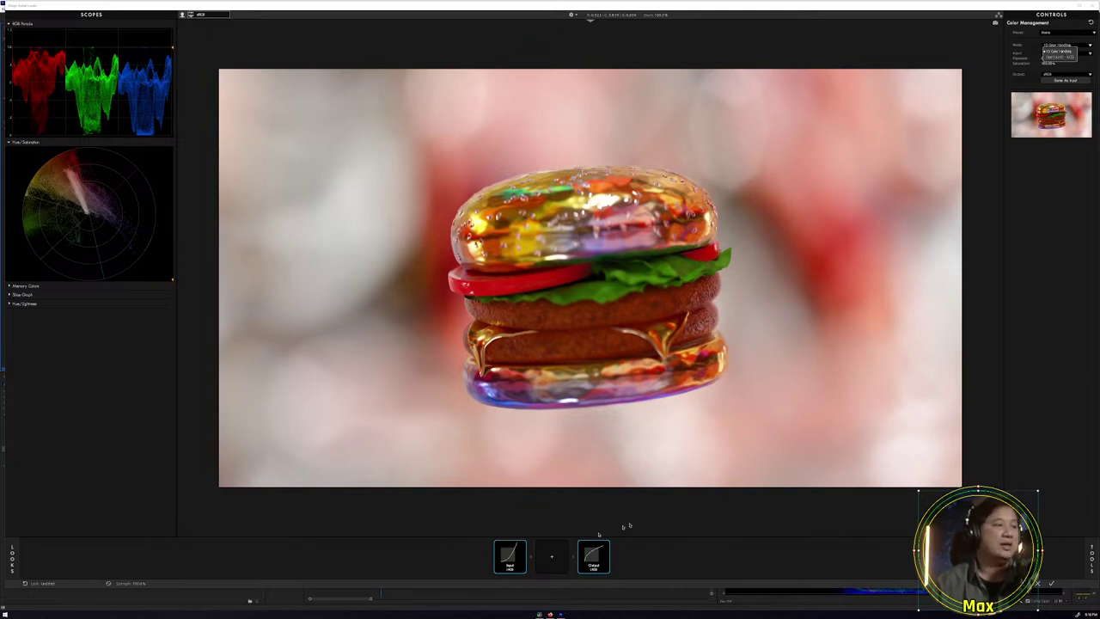
Browse the colour management Mode list and switch to a different mode.
{"action": "left_click", "coordinate": [454, 556]}
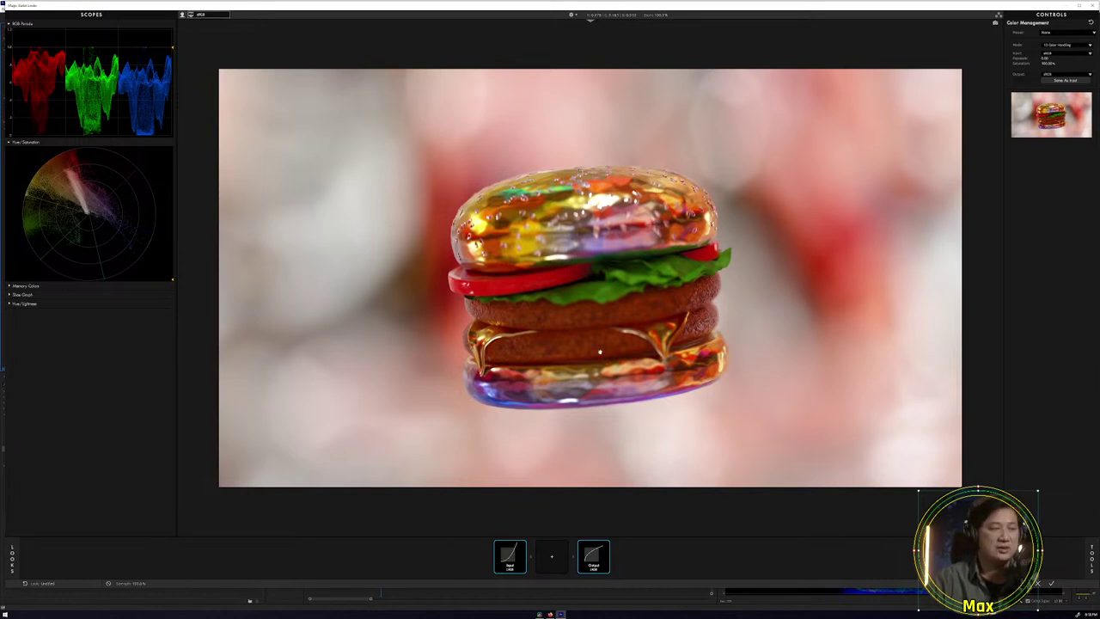
{"action": "left_click", "coordinate": [1063, 45]}
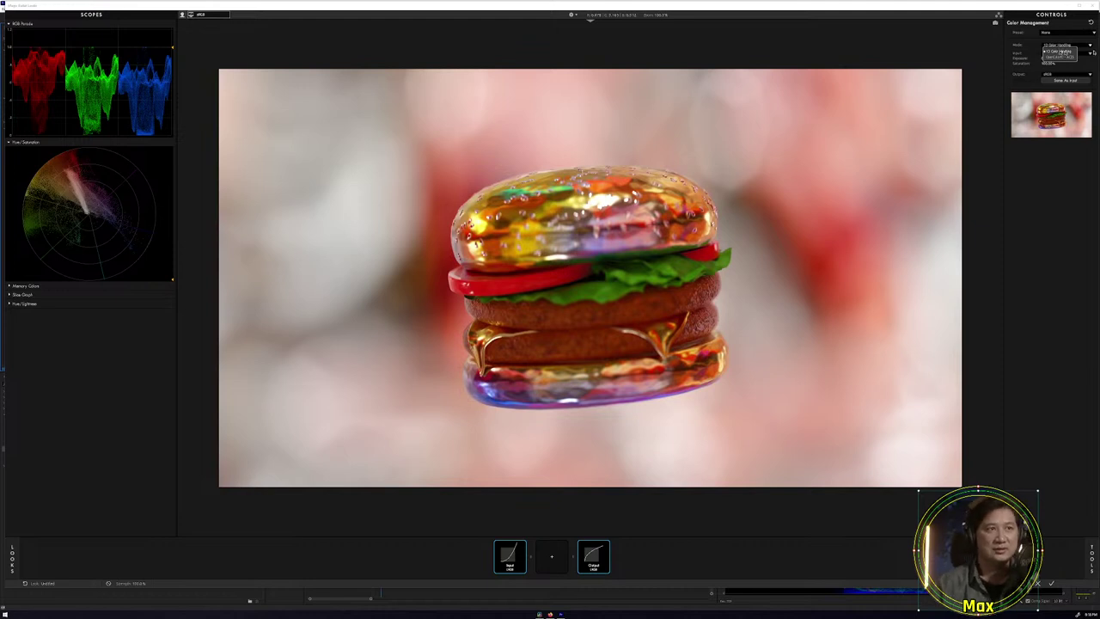
{"action": "left_click", "coordinate": [1031, 93]}
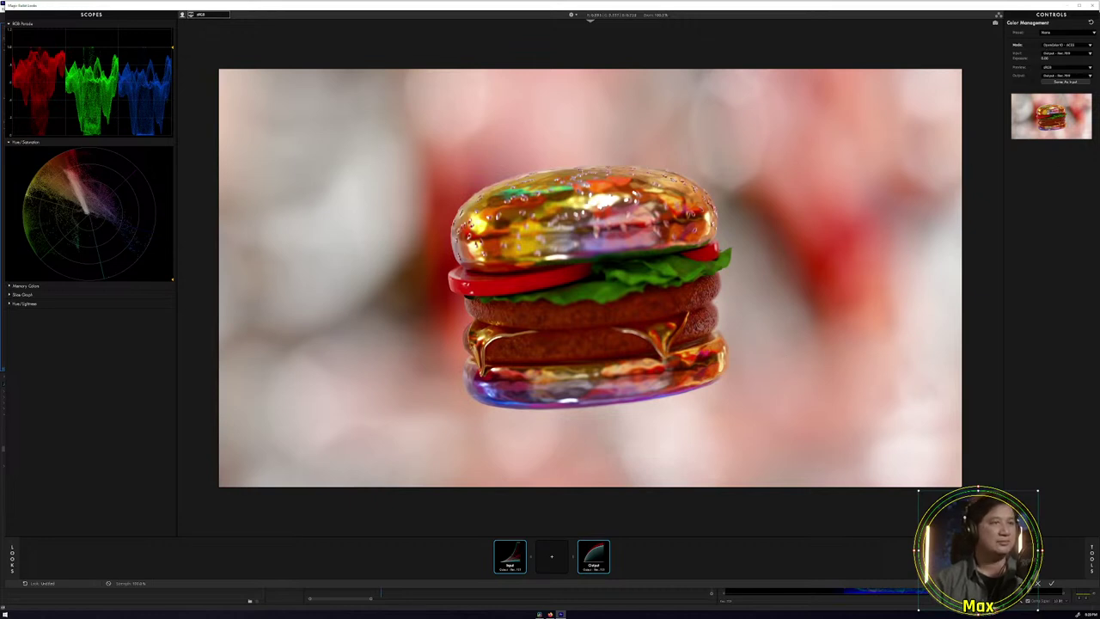
{"action": "left_click", "coordinate": [1062, 45]}
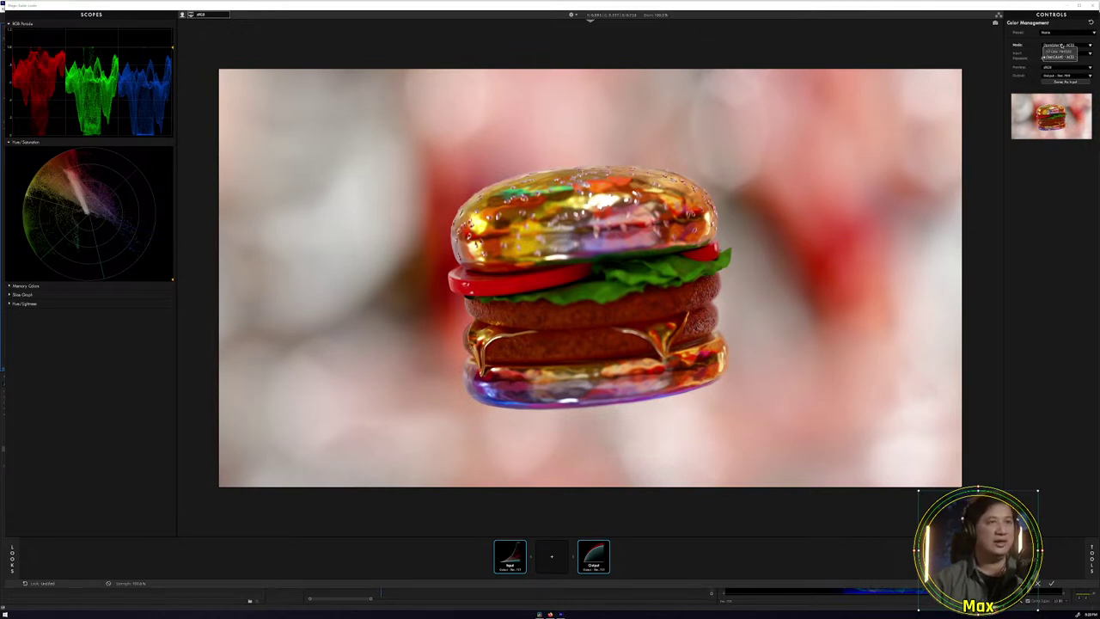
{"action": "left_click", "coordinate": [1057, 51]}
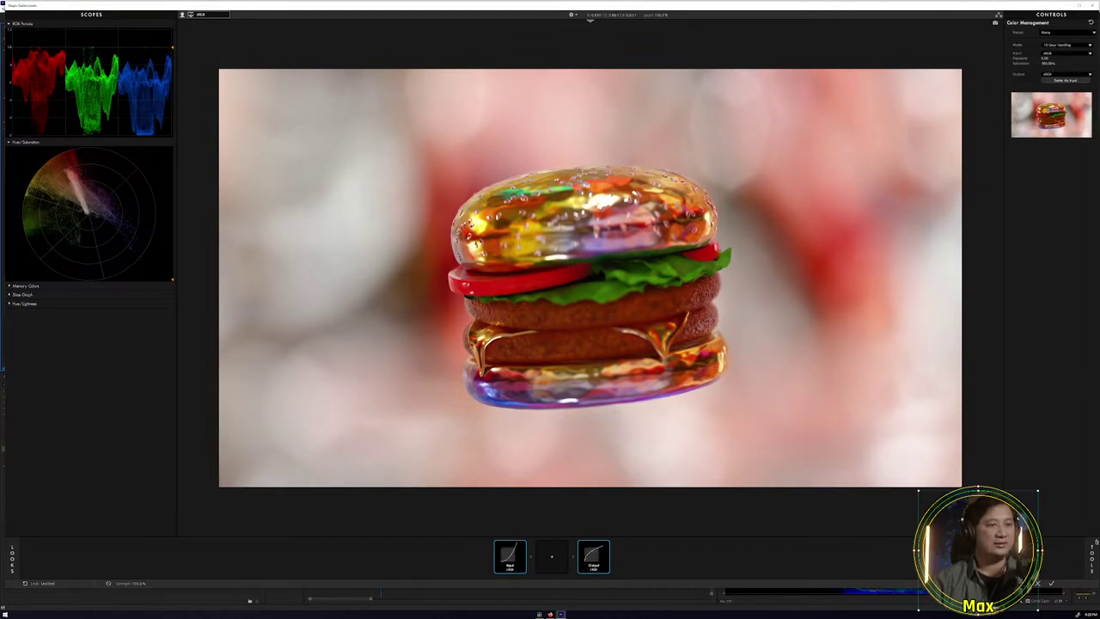
{"action": "left_click", "coordinate": [1094, 549]}
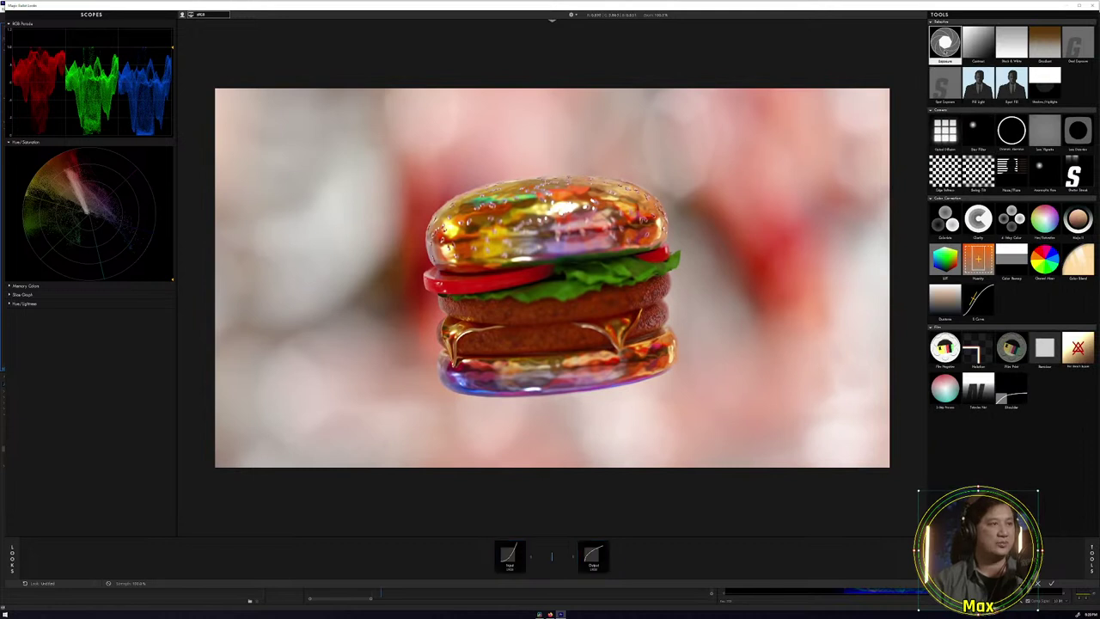
Add an Exposure tool and drag its Stops down to darken the clip.
{"action": "left_click_drag", "start_coordinate": [552, 557], "coordinate": [552, 557]}
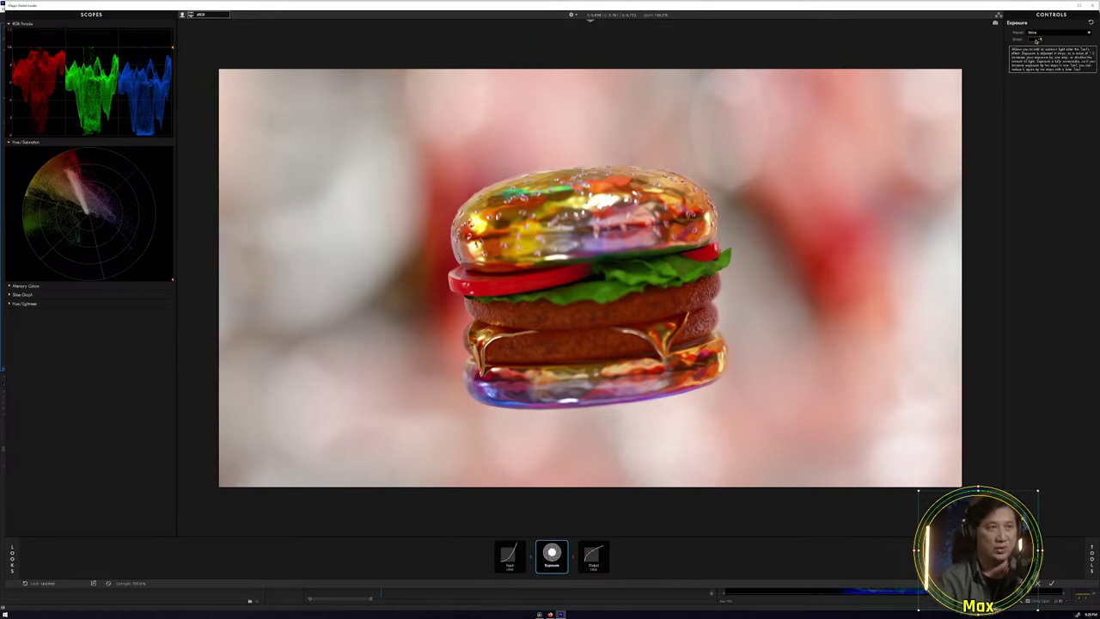
{"action": "left_click_drag", "start_coordinate": [1038, 41], "coordinate": [1035, 41]}
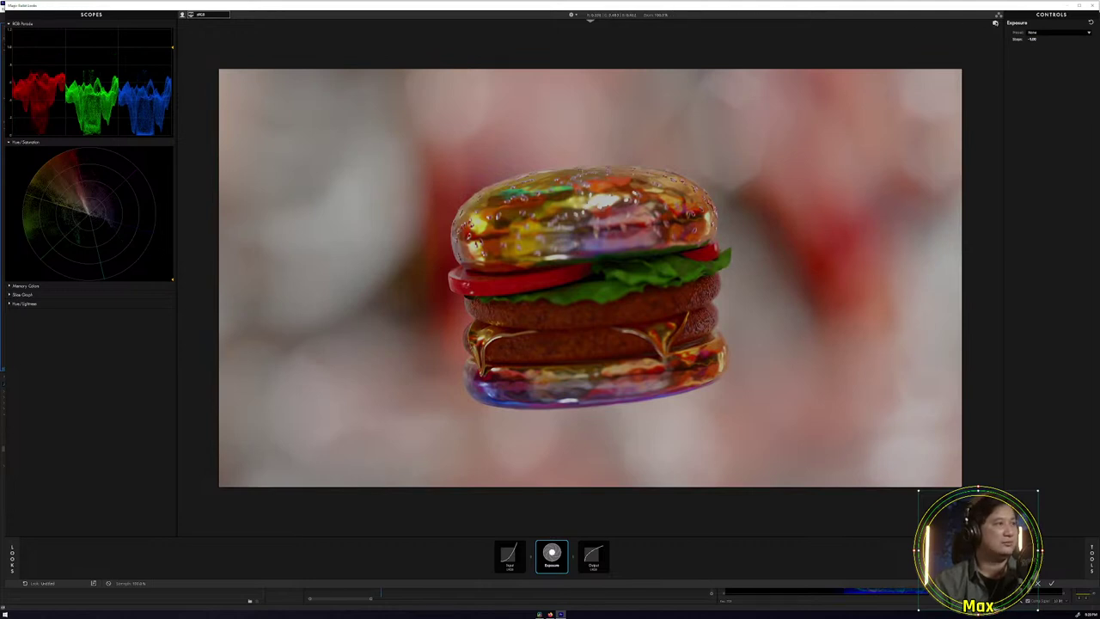
{"action": "left_click", "coordinate": [589, 19]}
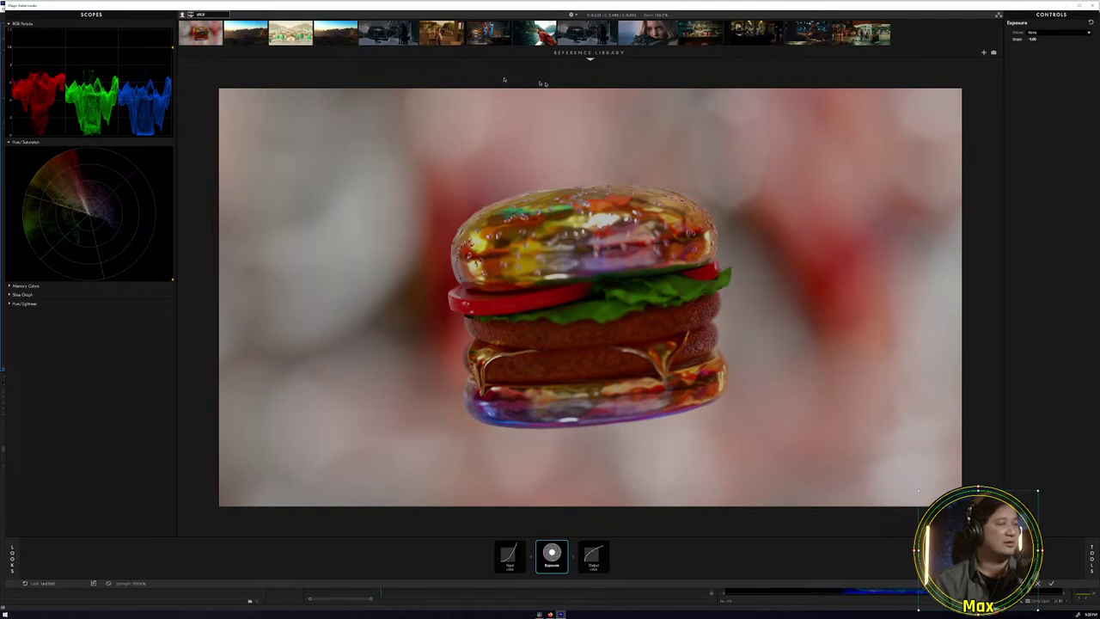
{"action": "left_click", "coordinate": [589, 59]}
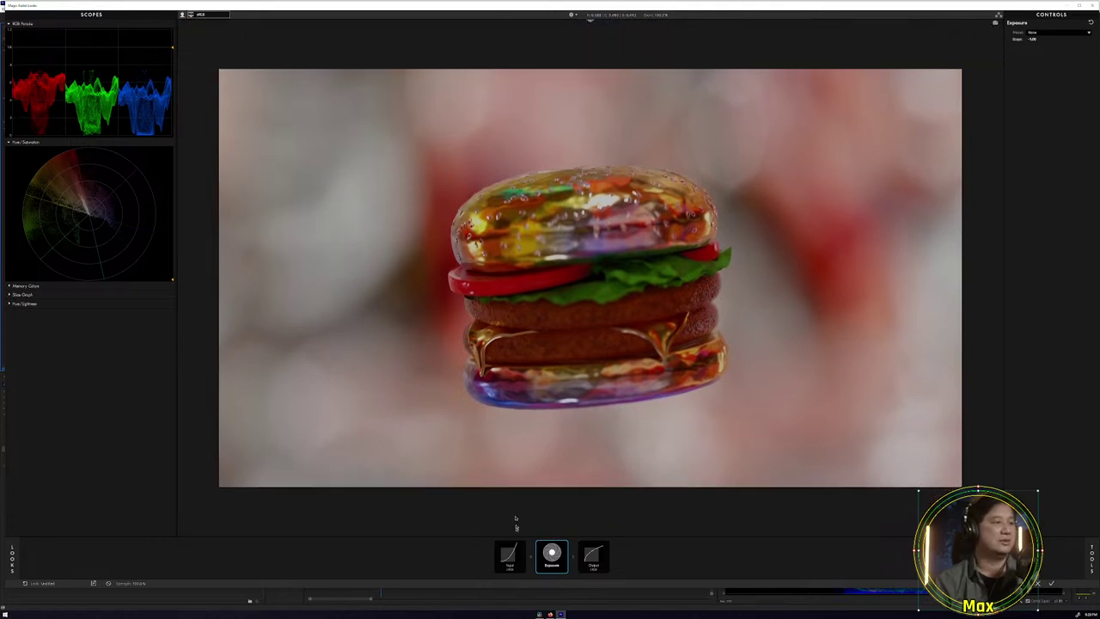
Set the colour management input colour space to Output - sRGB.
{"action": "left_click", "coordinate": [593, 557]}
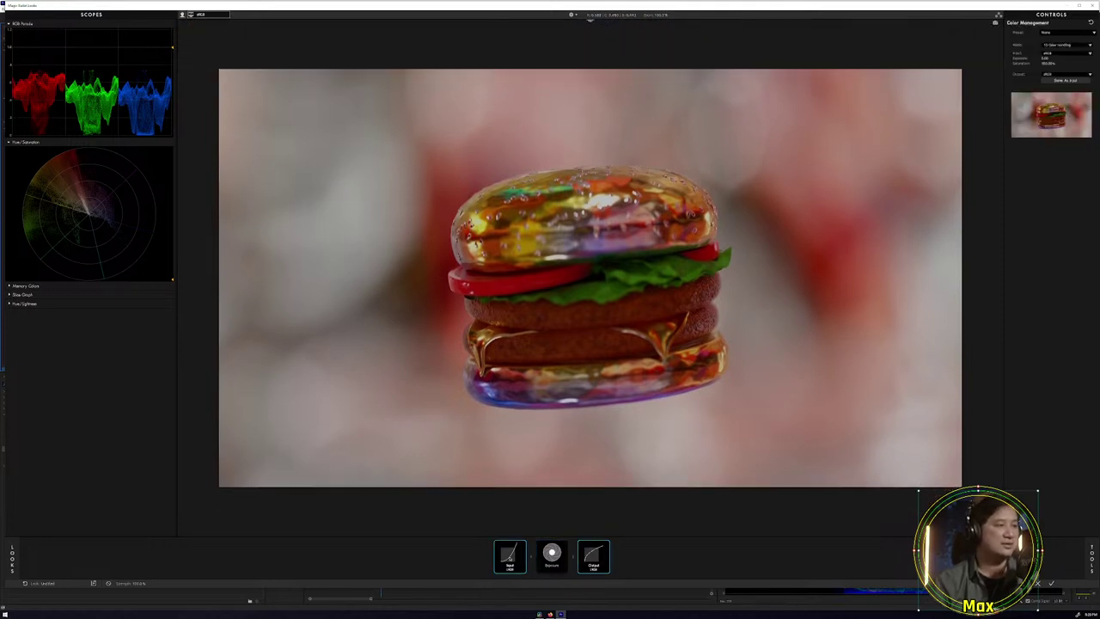
{"action": "left_click", "coordinate": [1069, 54]}
{"action": "left_click", "coordinate": [1064, 57]}
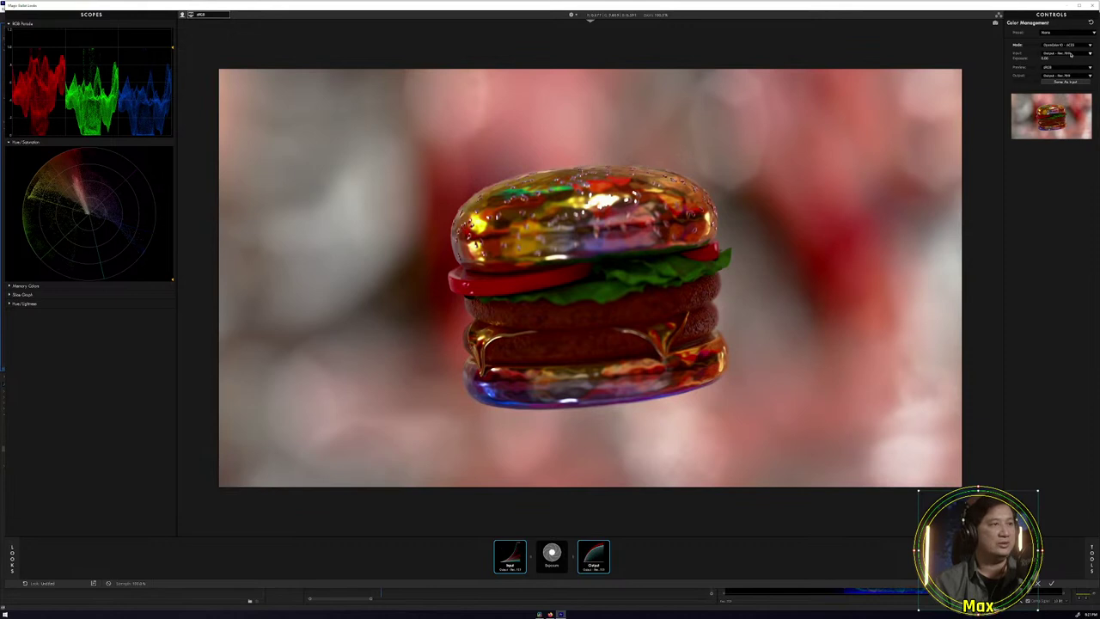
{"action": "left_click", "coordinate": [1072, 55]}
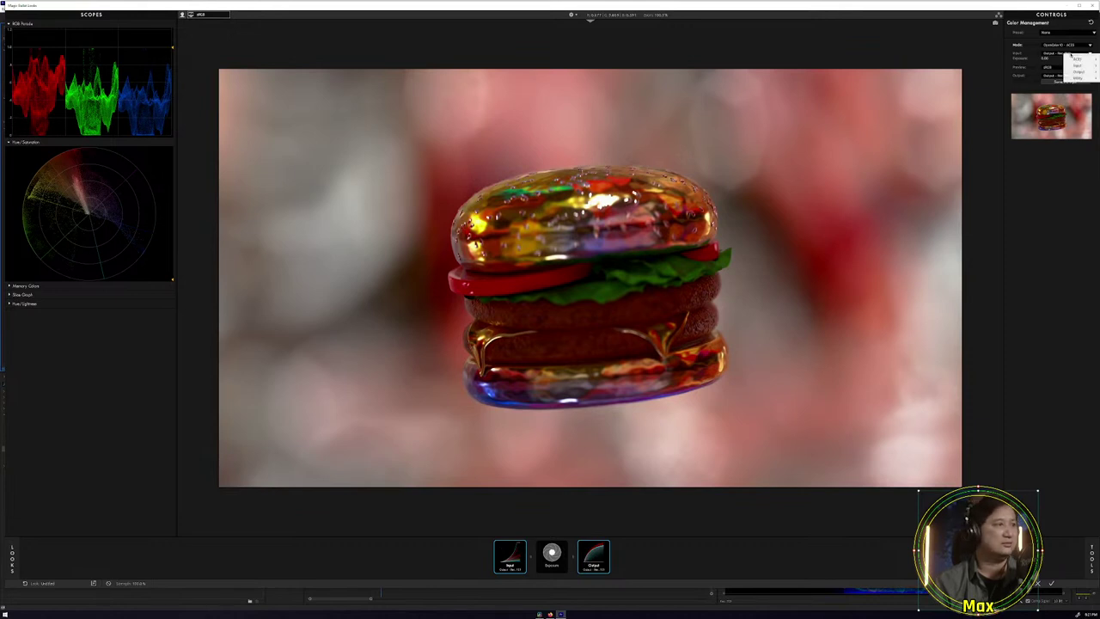
{"action": "mouse_move", "coordinate": [1071, 58]}
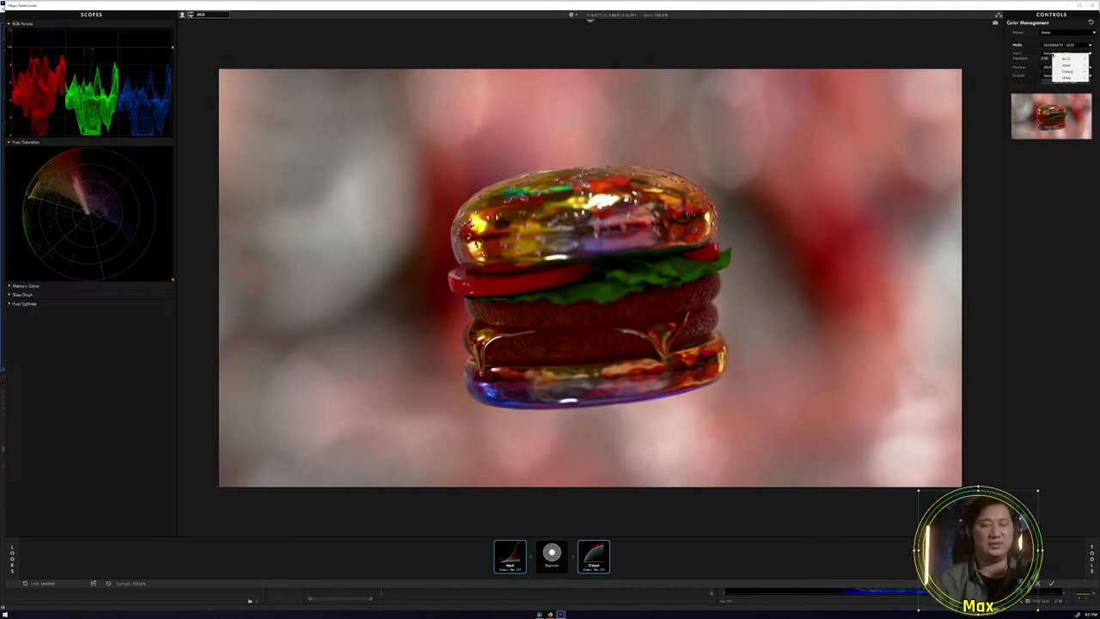
{"action": "left_click", "coordinate": [1040, 182]}
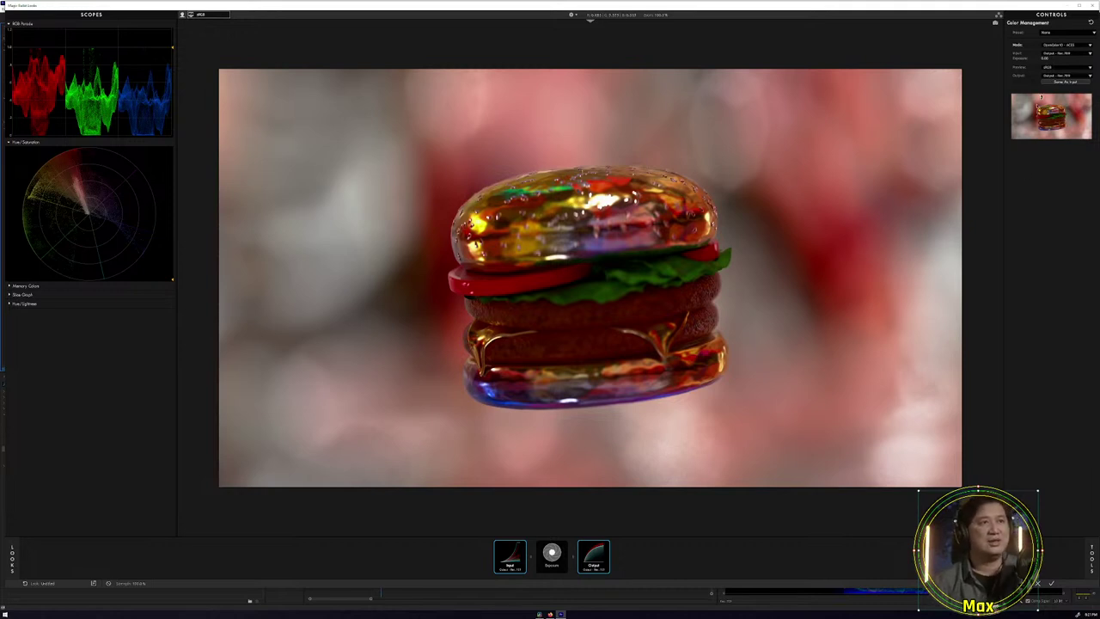
{"action": "left_click", "coordinate": [1067, 69]}
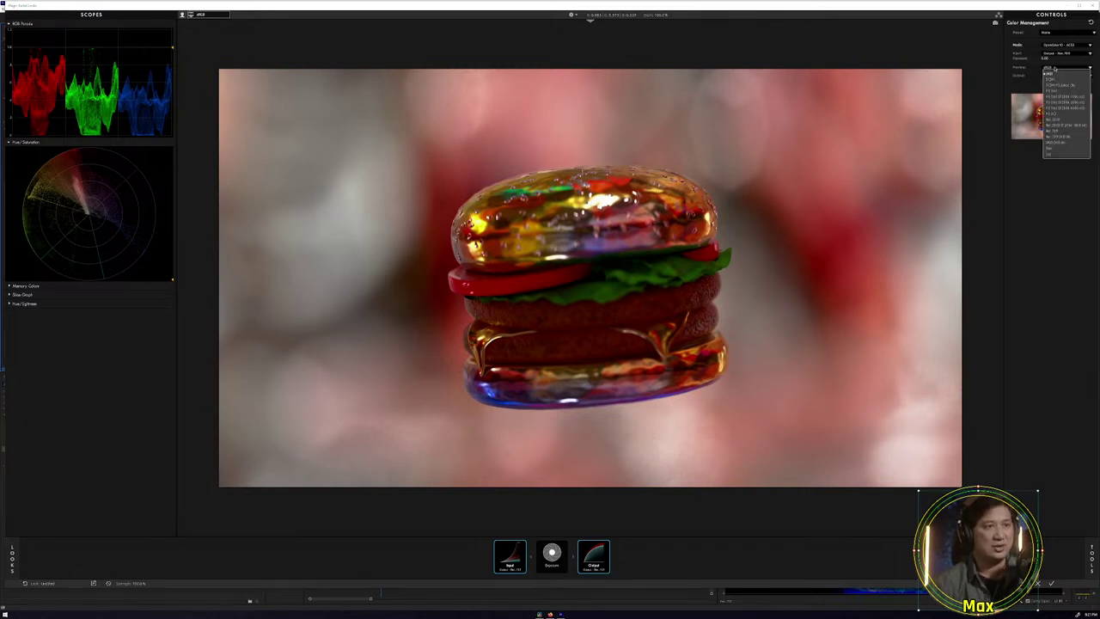
{"action": "left_click", "coordinate": [1066, 54]}
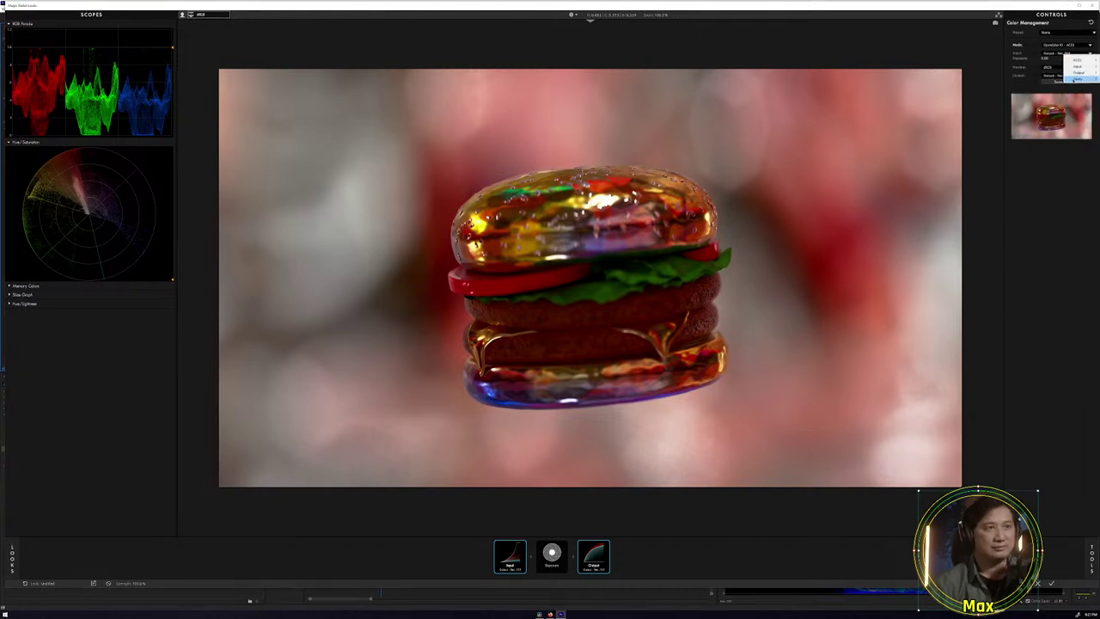
{"action": "mouse_move", "coordinate": [1077, 72]}
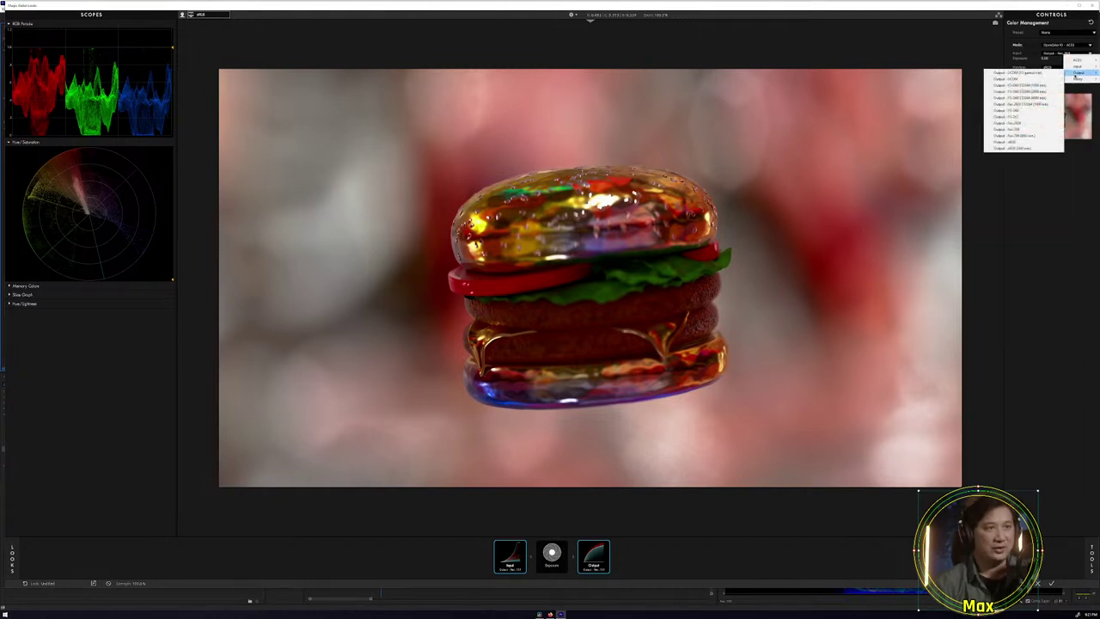
{"action": "left_click", "coordinate": [1032, 141]}
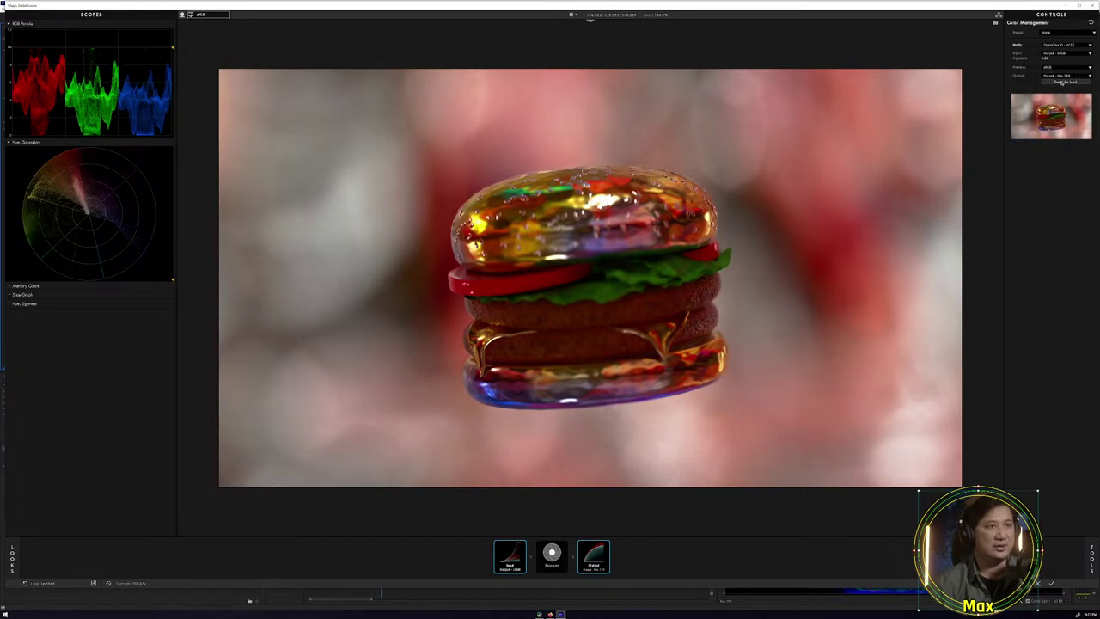
Check Same as Input for the output, set the display option to None, and reselect Exposure.
{"action": "left_click", "coordinate": [1064, 81]}
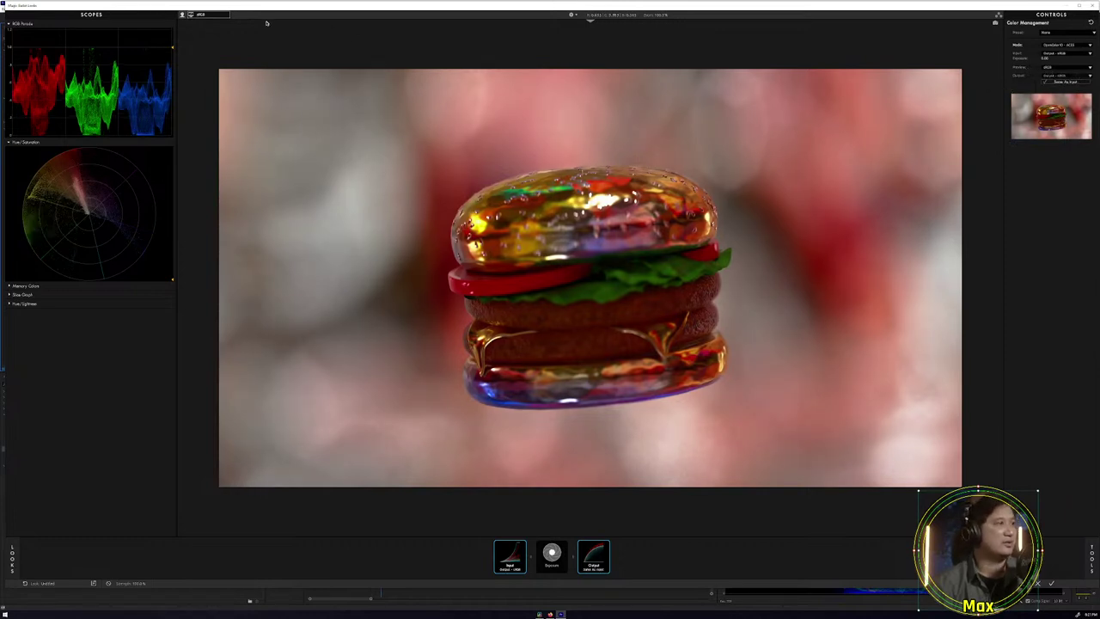
{"action": "left_click", "coordinate": [200, 15]}
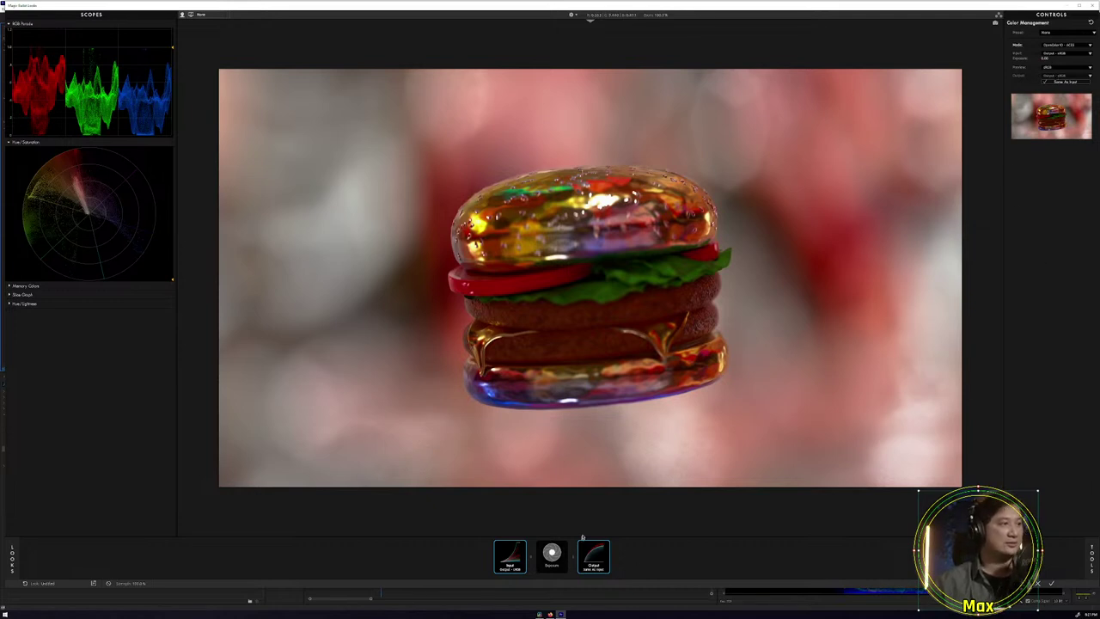
{"action": "left_click", "coordinate": [553, 557]}
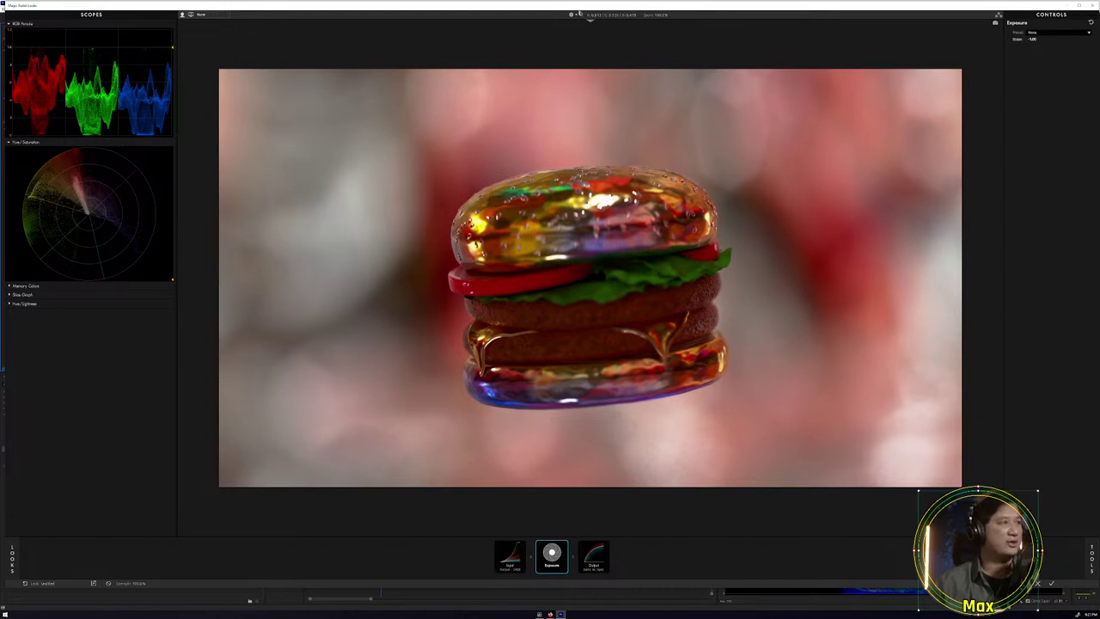
Compare the grade in a before/after split view, then drag the Exposure tool out of the chain.
{"action": "left_click", "coordinate": [590, 20]}
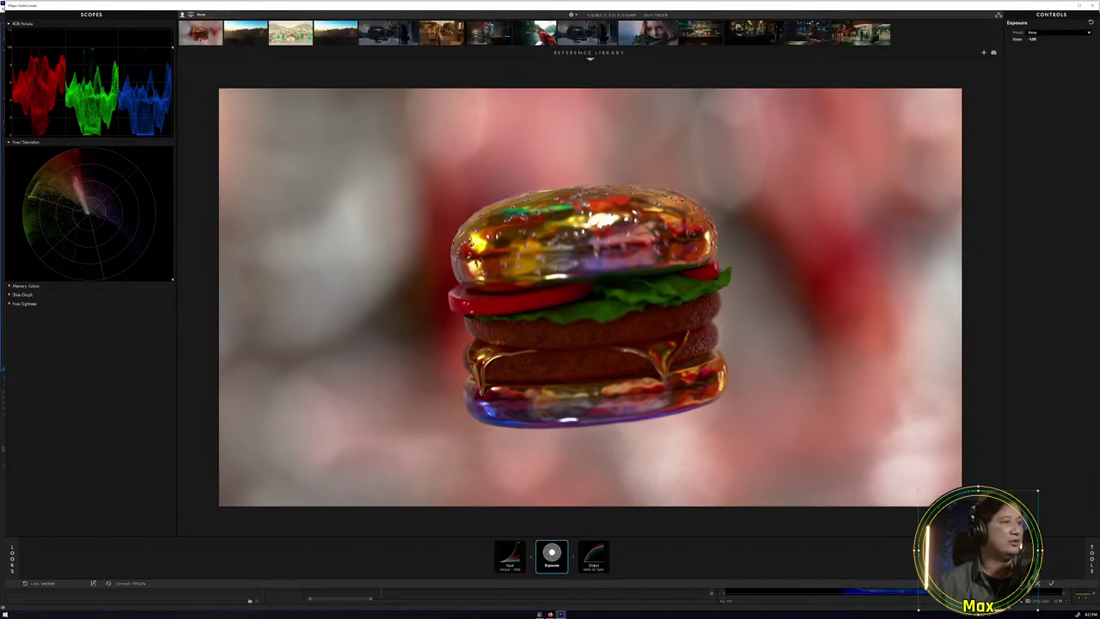
{"action": "left_click", "coordinate": [590, 56]}
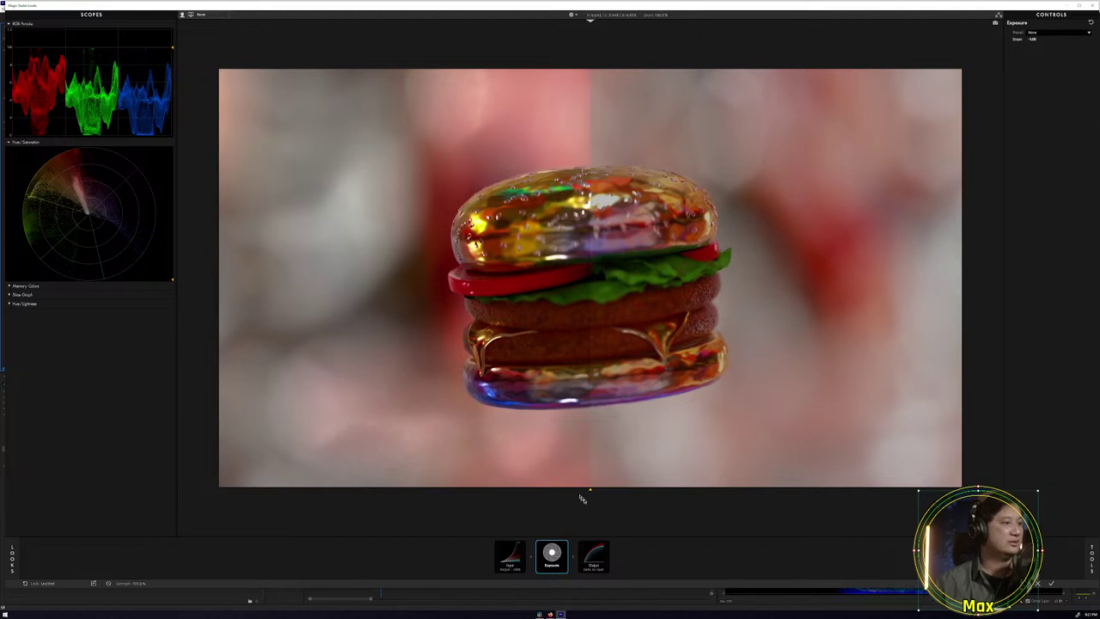
{"action": "left_click_drag", "start_coordinate": [589, 490], "coordinate": [918, 490]}
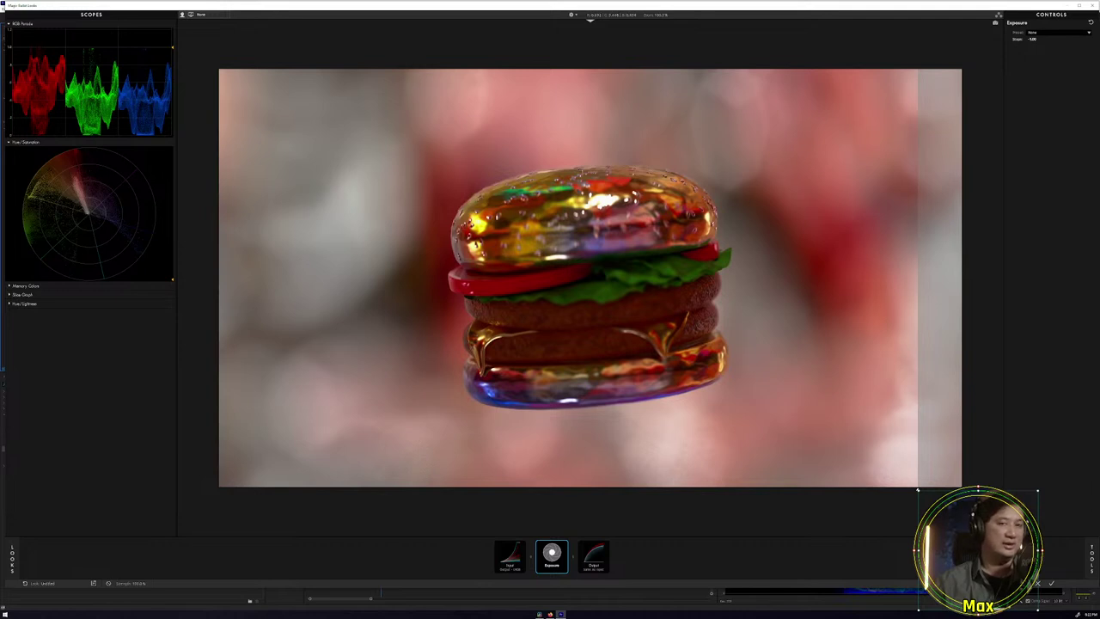
{"action": "left_click_drag", "start_coordinate": [917, 490], "coordinate": [950, 488]}
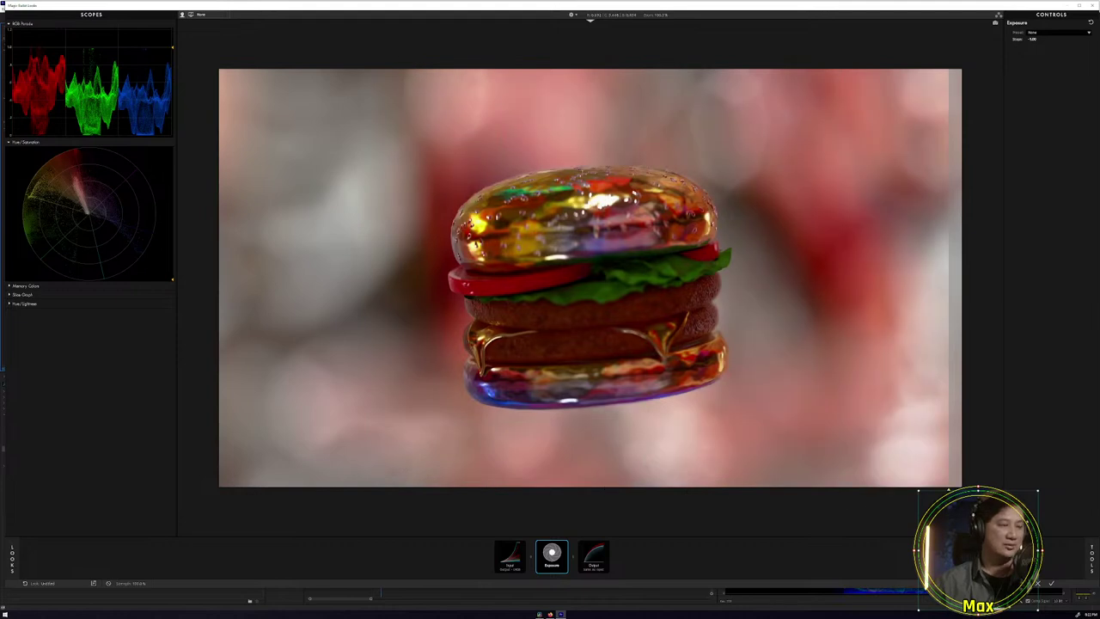
{"action": "left_click_drag", "start_coordinate": [555, 562], "coordinate": [529, 554]}
{"action": "left_click", "coordinate": [599, 557]}
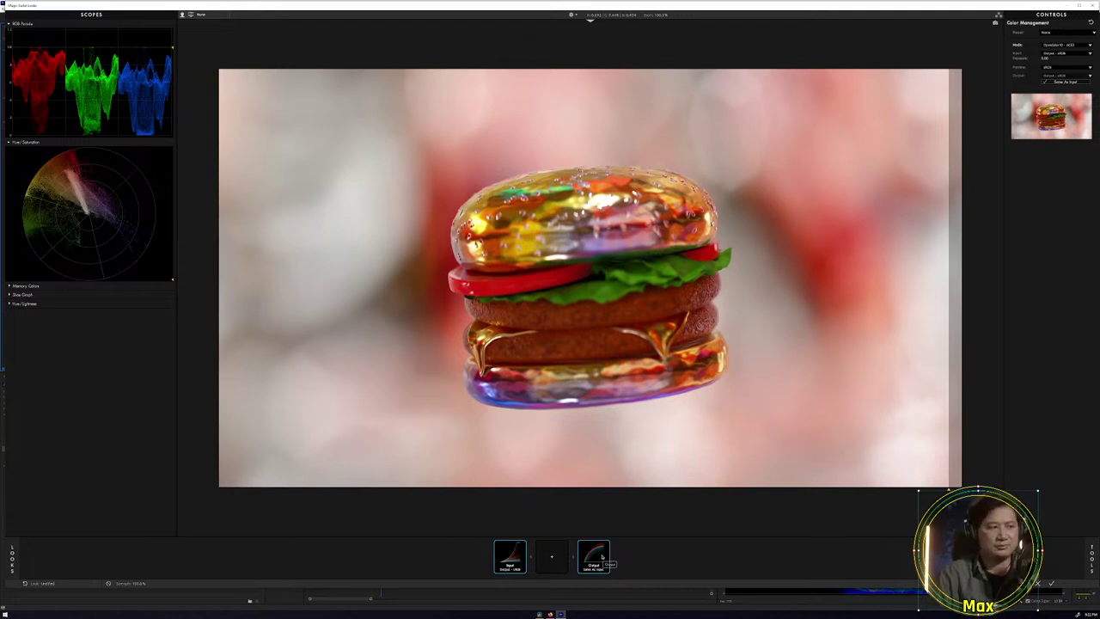
Open and close the Reference Library, then close the Looks window to get the unsaved-changes prompt.
{"action": "left_click", "coordinate": [590, 21]}
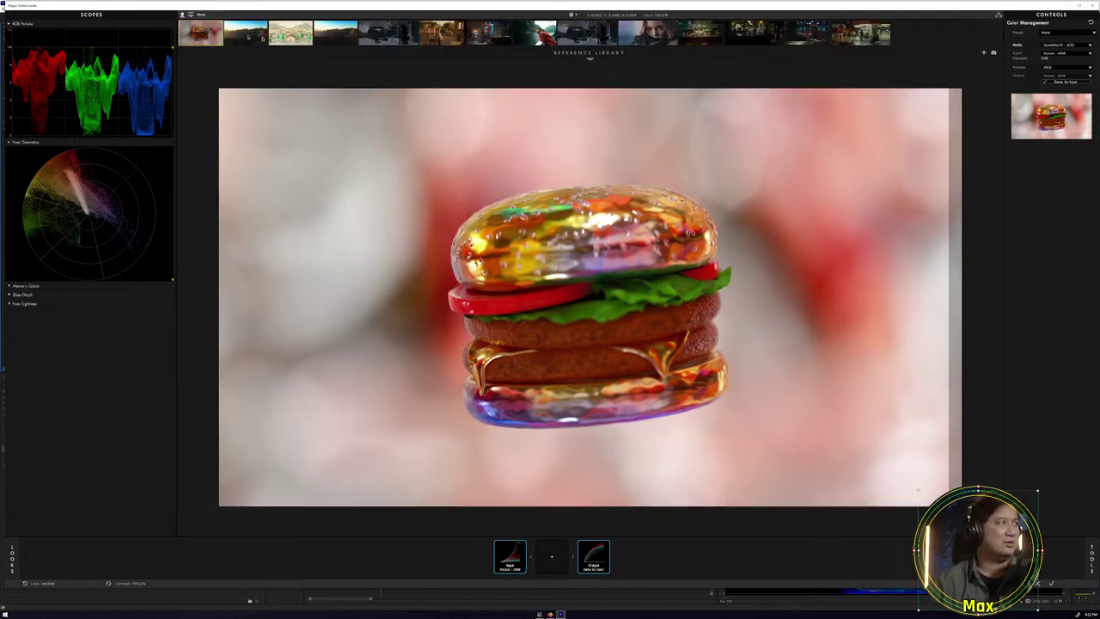
{"action": "left_click", "coordinate": [557, 58]}
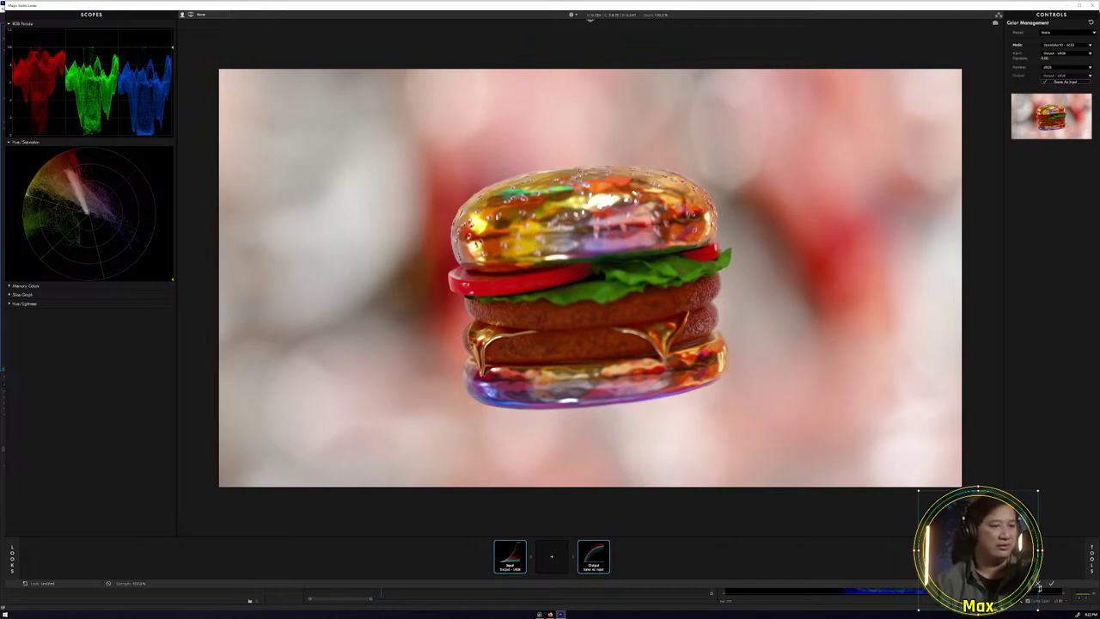
{"action": "left_click", "coordinate": [1038, 585]}
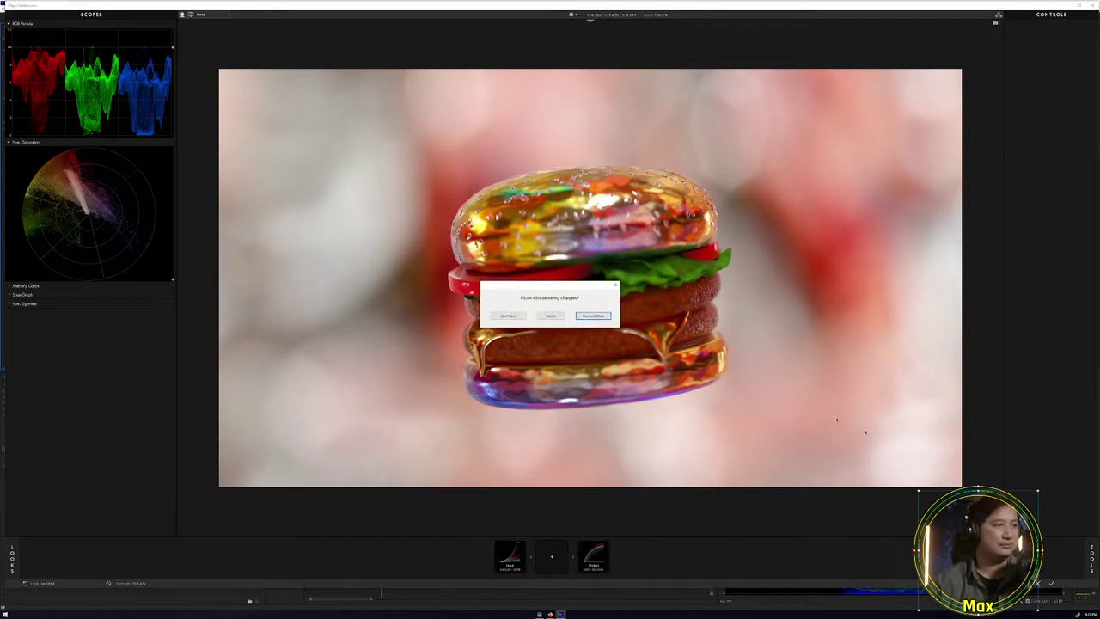
Return to Premiere, apply Magic Bullet Looks to the group-shot clip and launch its Looks editor.
{"action": "left_click", "coordinate": [509, 317]}
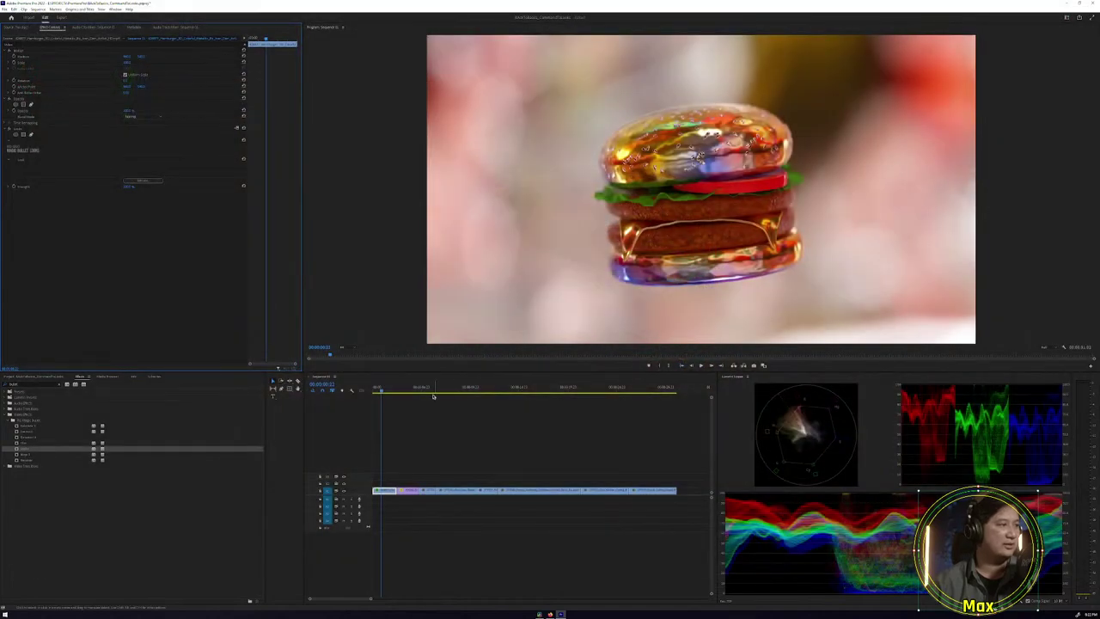
{"action": "left_click", "coordinate": [424, 389]}
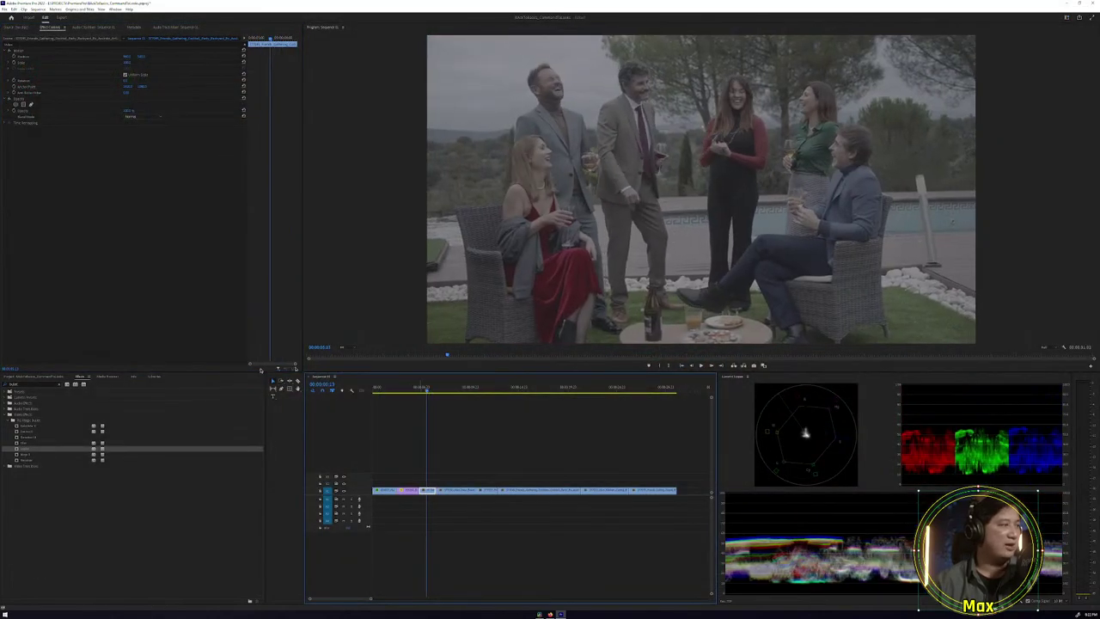
{"action": "left_click_drag", "start_coordinate": [28, 449], "coordinate": [422, 493]}
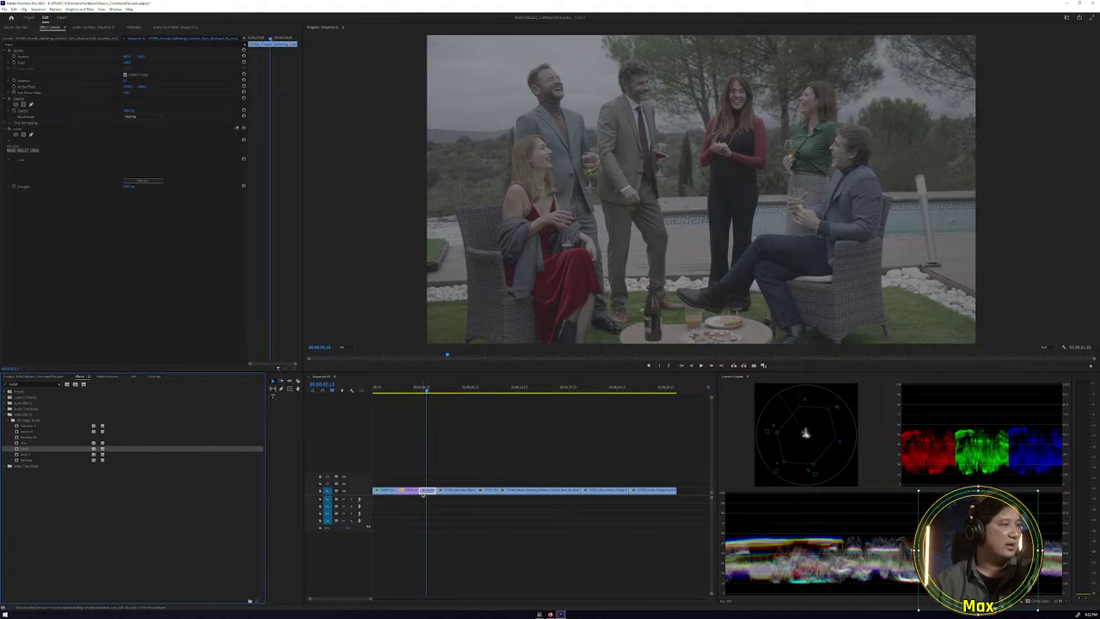
{"action": "left_click", "coordinate": [143, 181]}
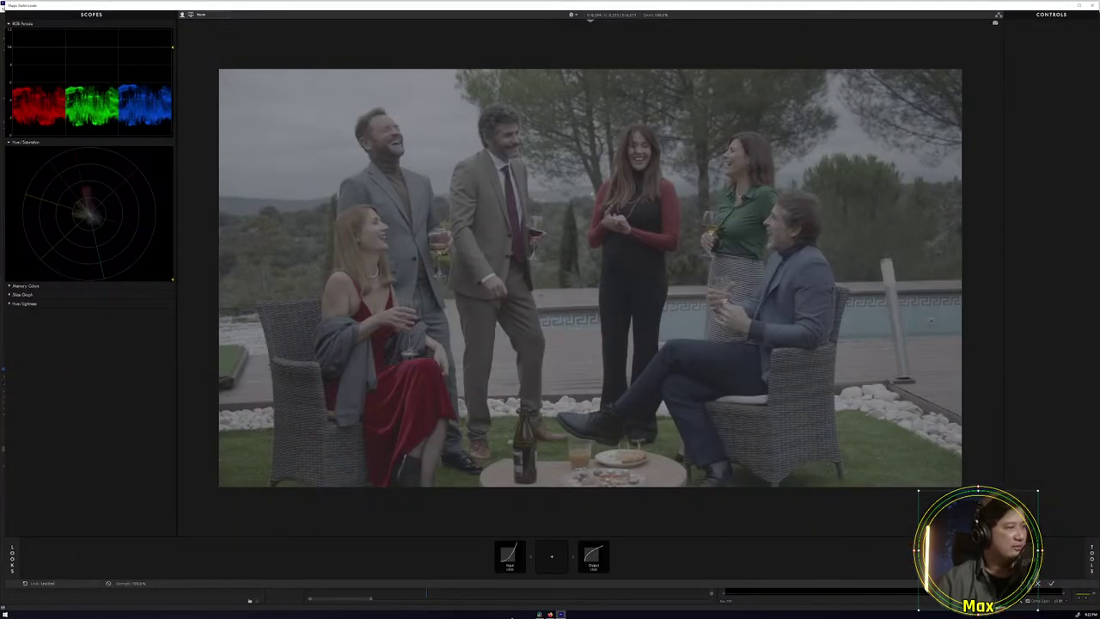
Set colour management Mode to OpenColorIO ACES with an ARRI LogC Wide Gamut input space.
{"action": "left_click", "coordinate": [509, 557]}
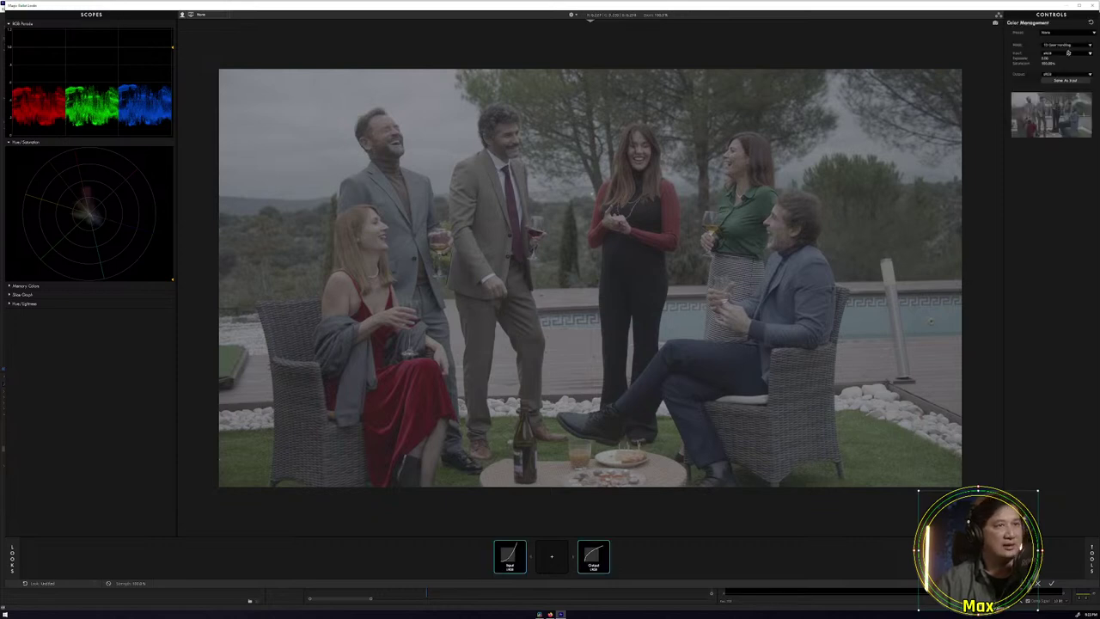
{"action": "left_click", "coordinate": [1067, 44]}
{"action": "left_click", "coordinate": [1061, 59]}
{"action": "left_click", "coordinate": [1062, 53]}
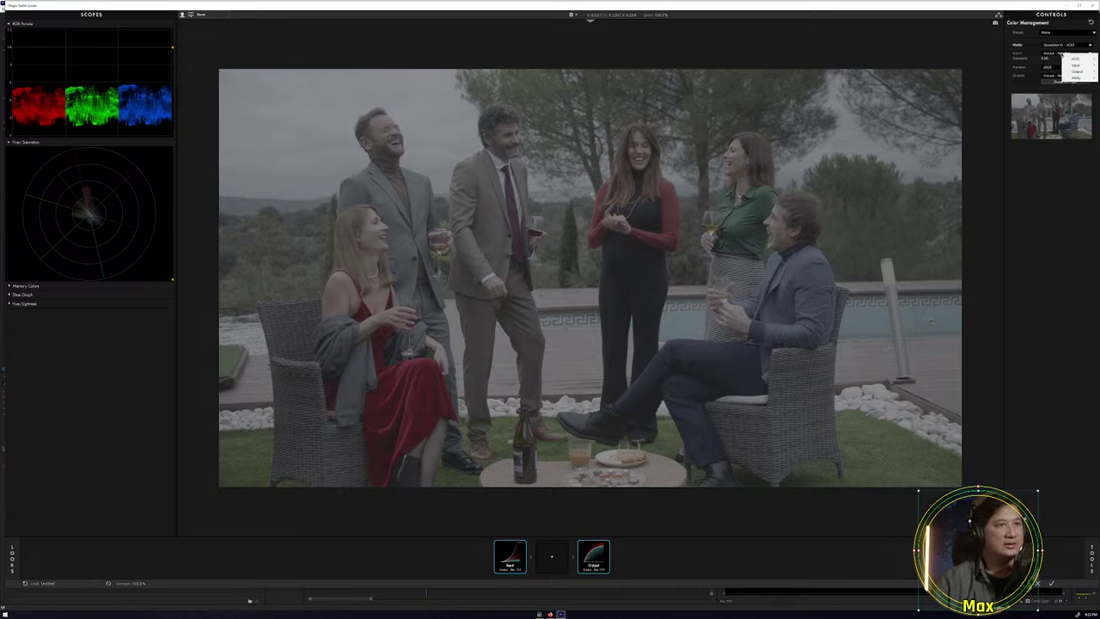
{"action": "mouse_move", "coordinate": [1048, 71]}
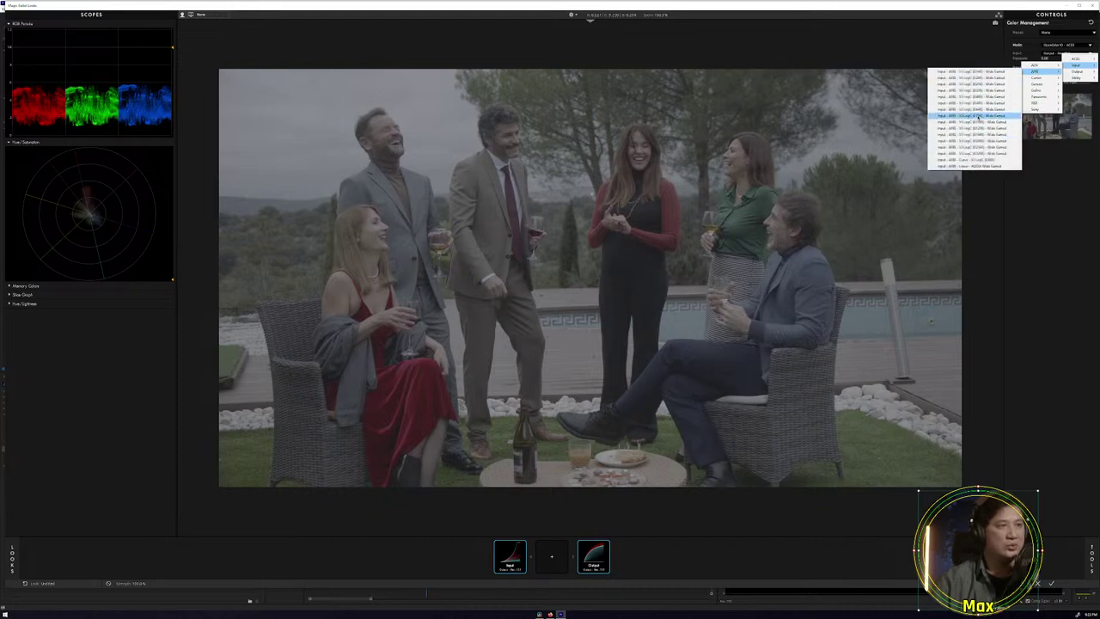
{"action": "left_click", "coordinate": [979, 117]}
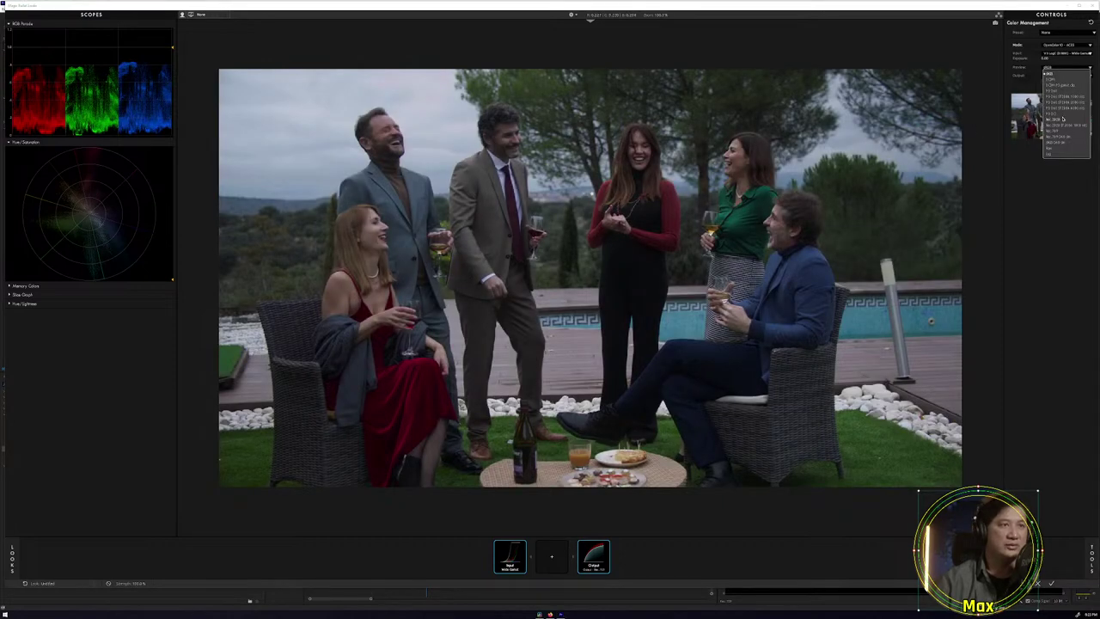
Choose Rec 709 from the Color Management Preview dropdown.
{"action": "left_click", "coordinate": [1057, 131]}
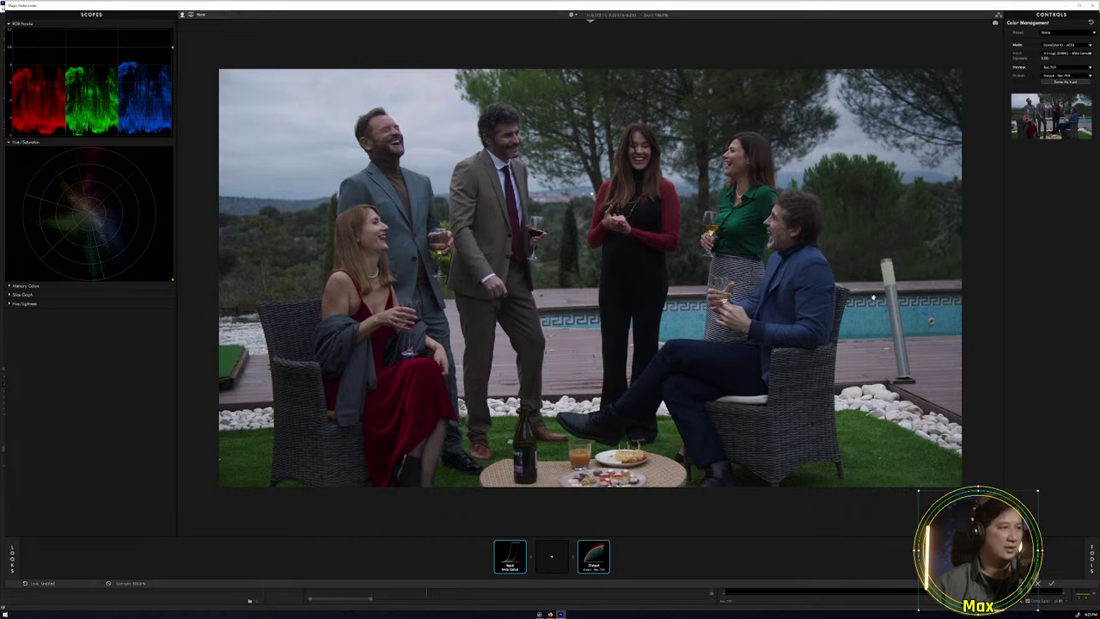
{"action": "left_click", "coordinate": [1090, 561]}
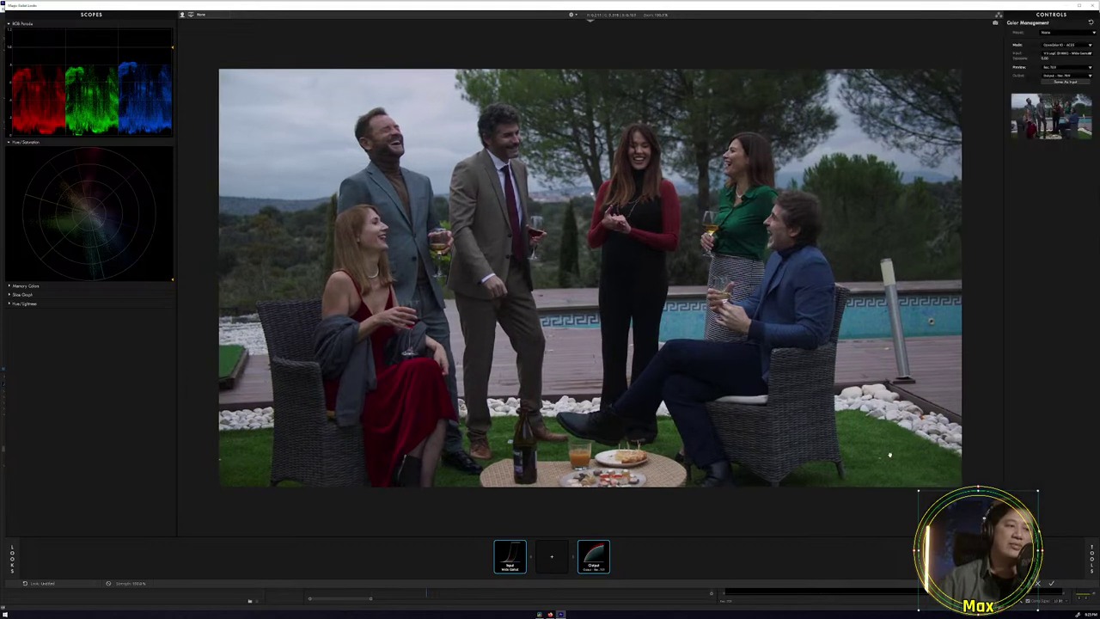
Add the Film Negative tool from the Film category and show its Controls.
{"action": "left_click", "coordinate": [1086, 553]}
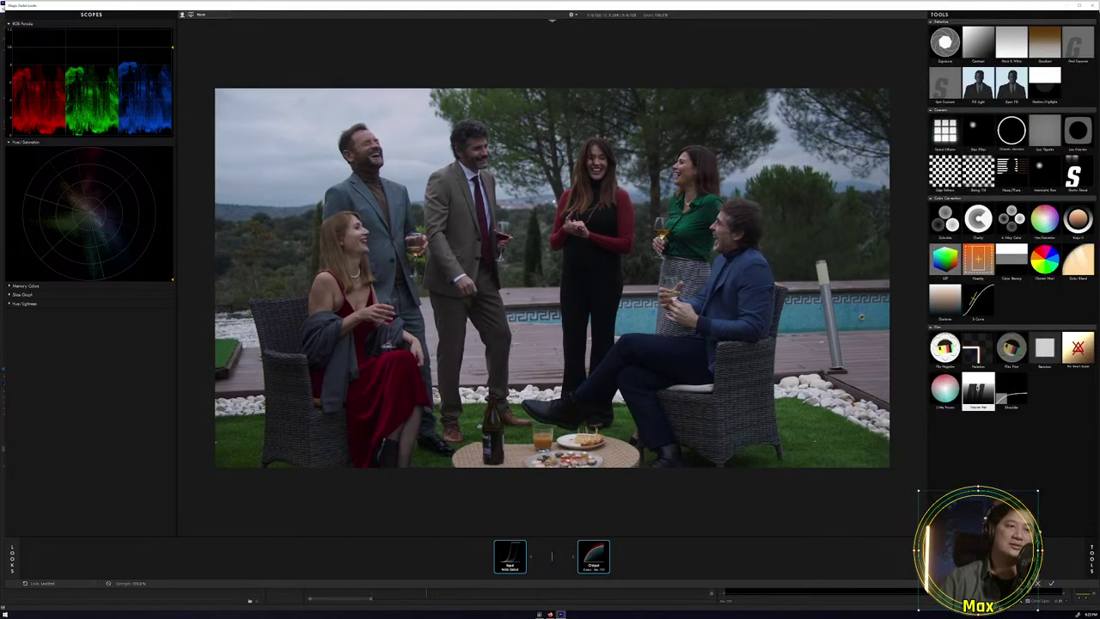
{"action": "double_click", "coordinate": [944, 347]}
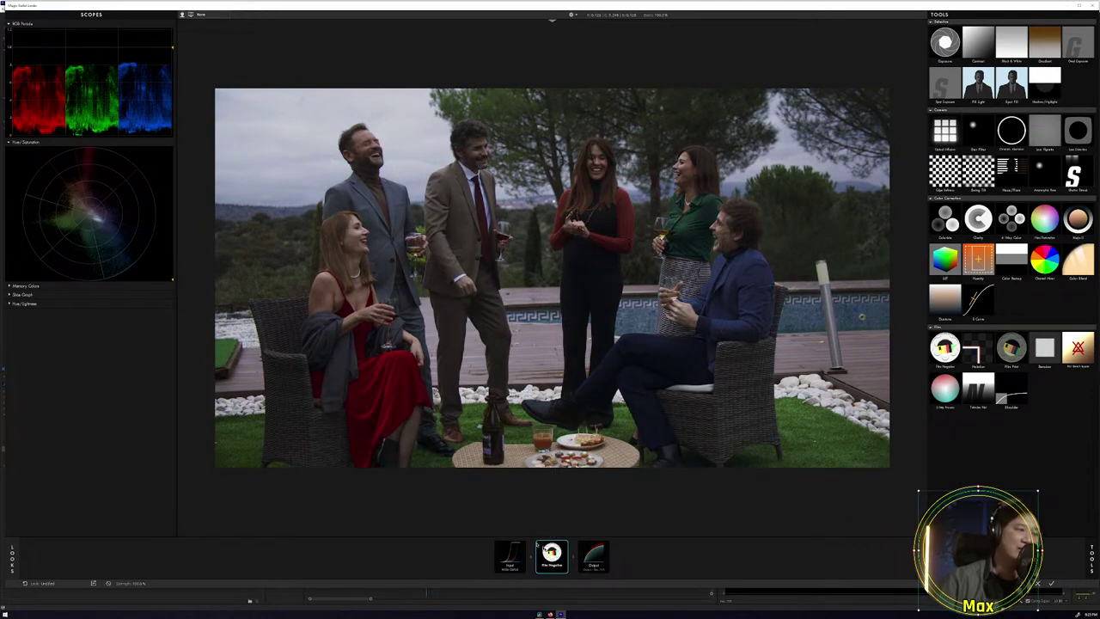
{"action": "left_click", "coordinate": [552, 555]}
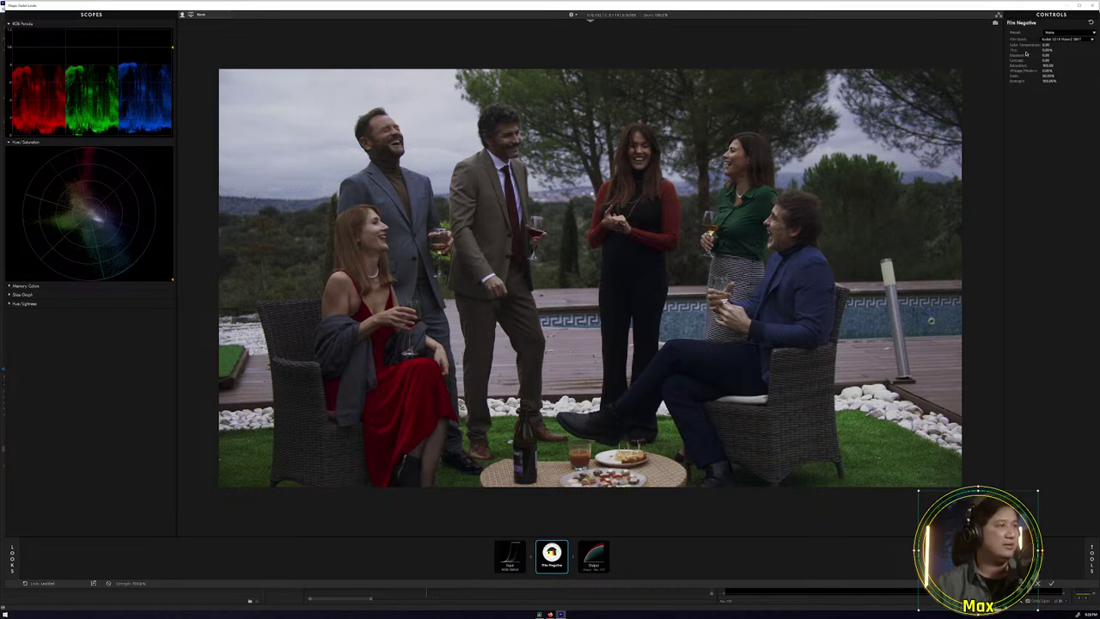
Choose the Kodak 5229 Vision2 500T film stock, lower grain slightly and set Contrast to -20.
{"action": "left_click", "coordinate": [1050, 40]}
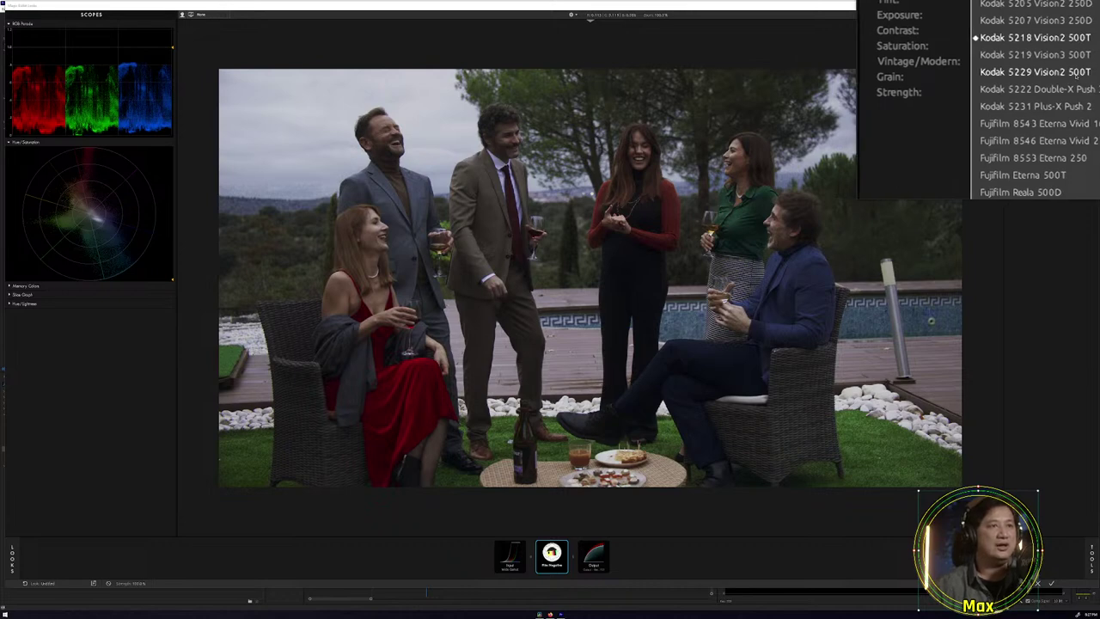
{"action": "left_click", "coordinate": [1079, 75]}
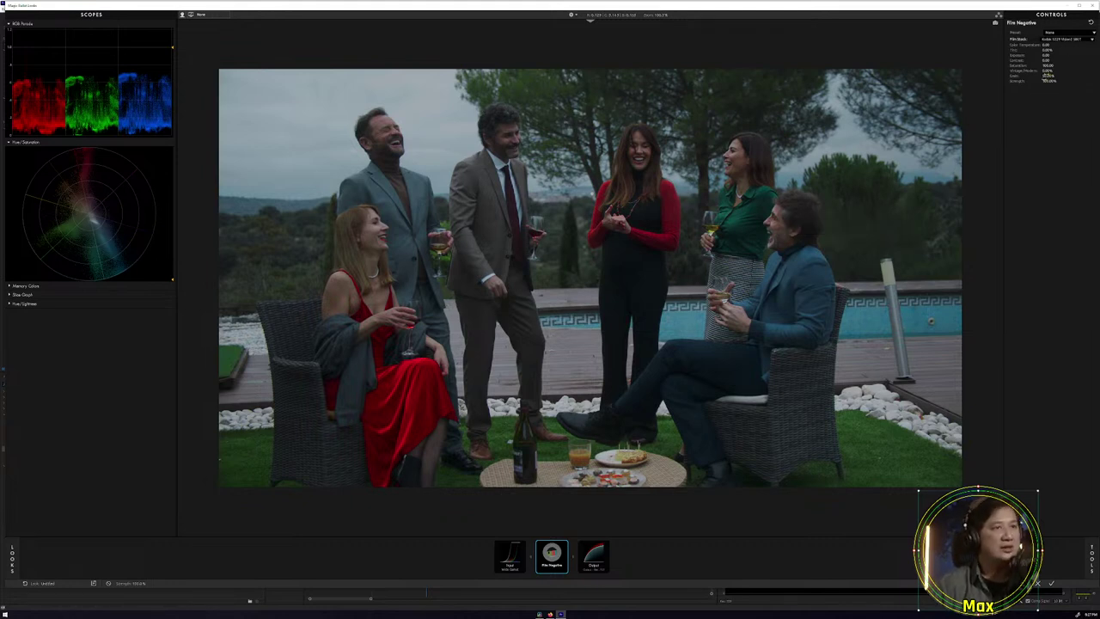
{"action": "mouse_move", "coordinate": [1048, 76]}
{"action": "left_mouse_down"}
{"action": "mouse_move", "coordinate": [1057, 75]}
{"action": "mouse_move", "coordinate": [1036, 75]}
{"action": "left_mouse_up"}
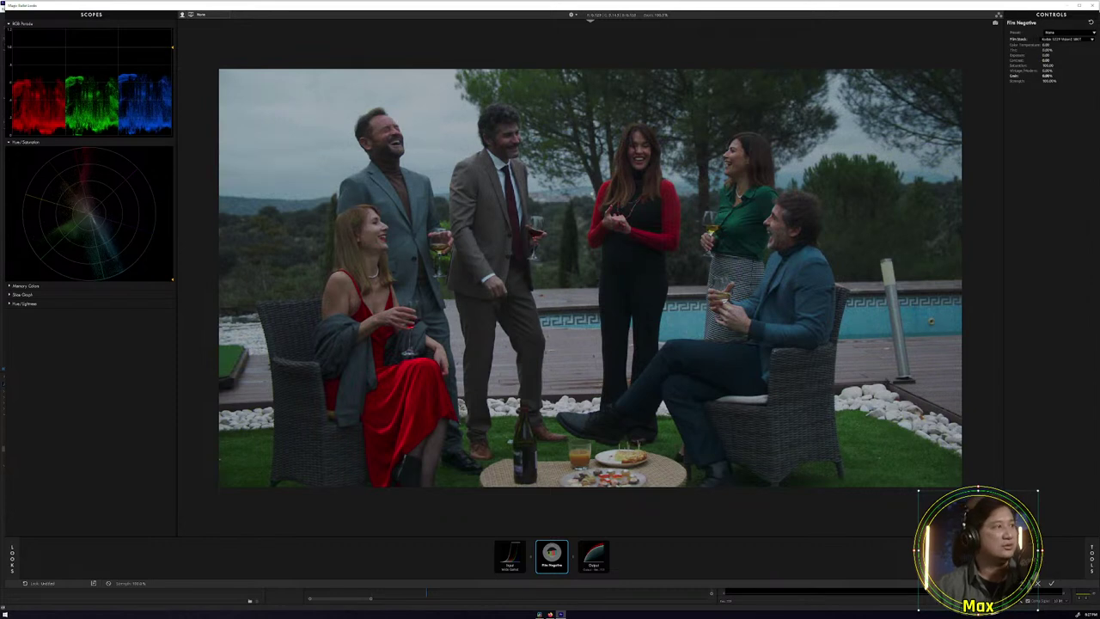
{"action": "left_click_drag", "start_coordinate": [1045, 60], "coordinate": [1038, 60]}
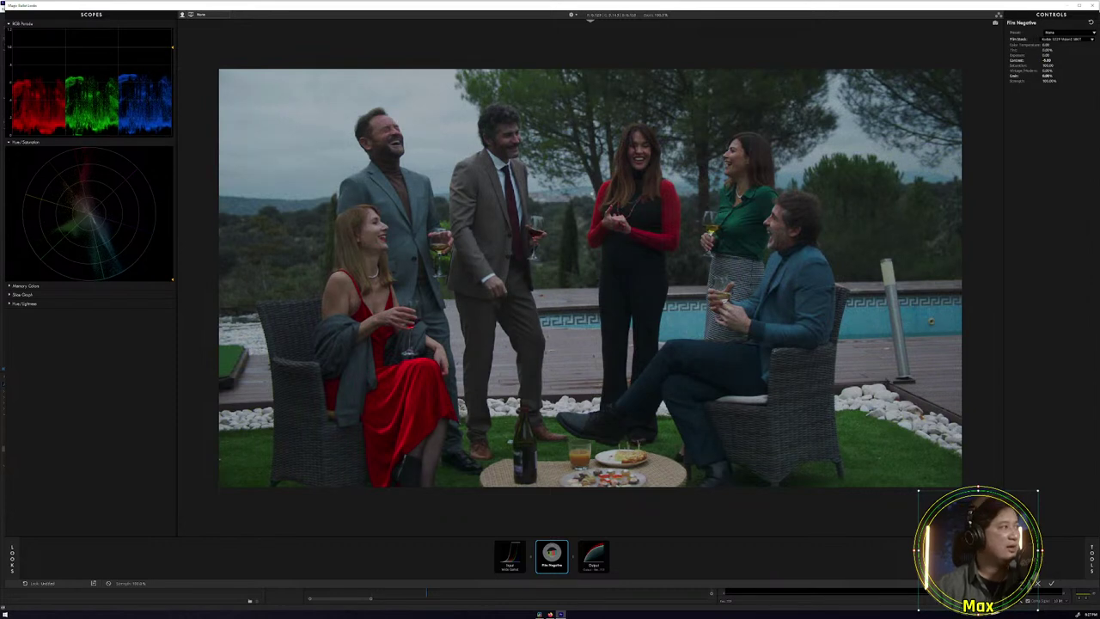
{"action": "left_click_drag", "start_coordinate": [1046, 60], "coordinate": [1061, 60]}
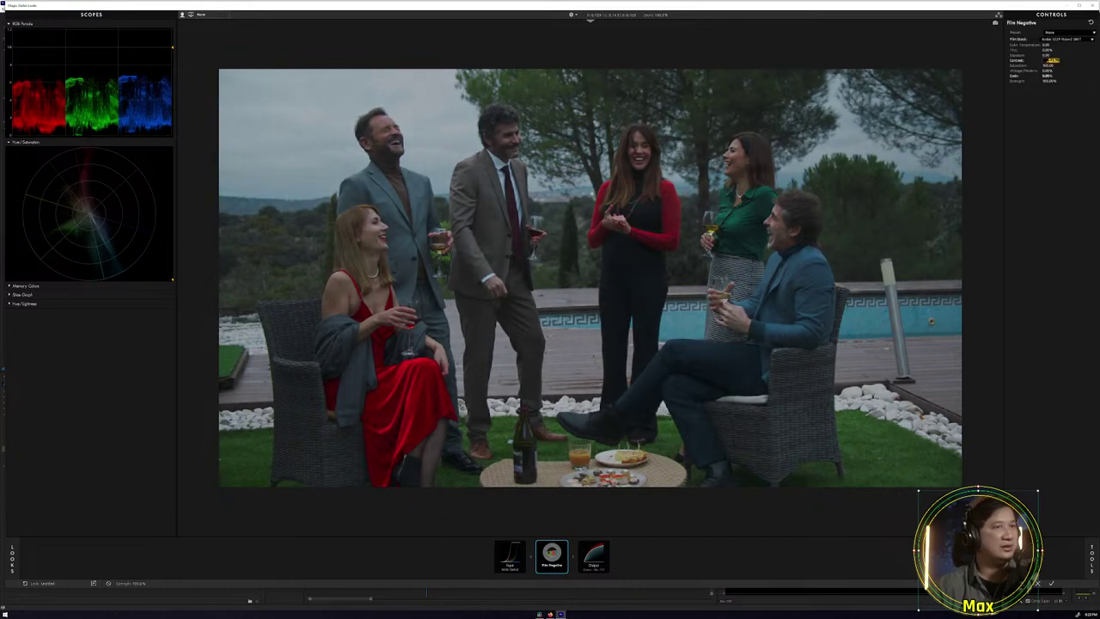
{"action": "double_click", "coordinate": [1052, 60]}
{"action": "key", "text": "BackSpace"}
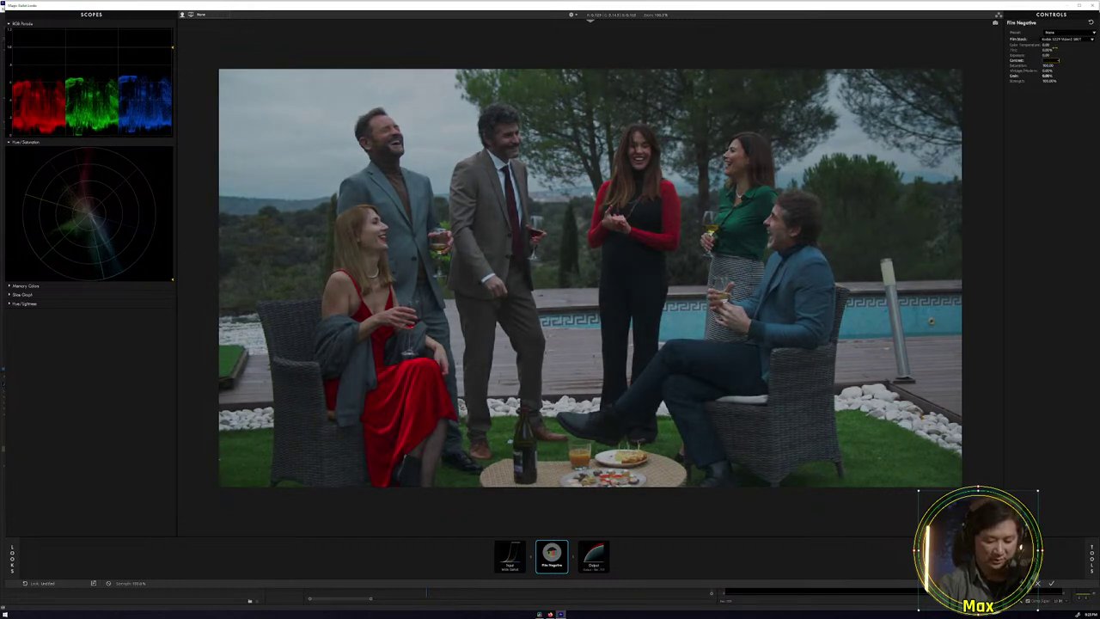
{"action": "type", "text": "-20"}
{"action": "key", "text": "Return"}
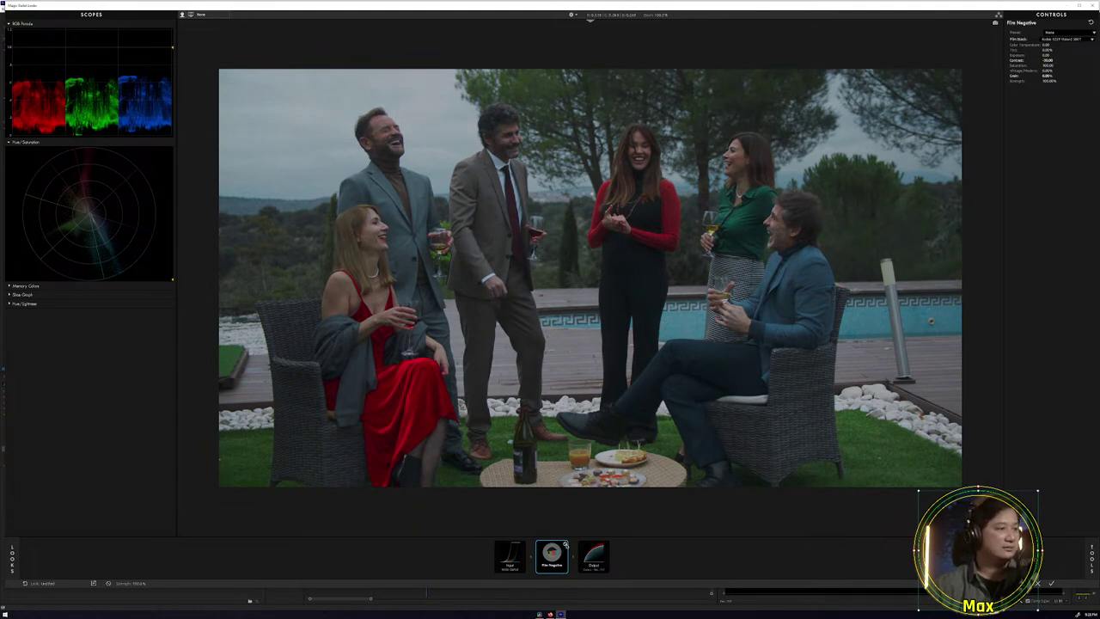
Toggle Film Negative off and on to compare, leaving it enabled.
{"action": "left_click", "coordinate": [566, 545]}
{"action": "left_click", "coordinate": [565, 545]}
{"action": "left_click", "coordinate": [565, 545]}
{"action": "left_click", "coordinate": [566, 545]}
{"action": "left_click", "coordinate": [566, 545]}
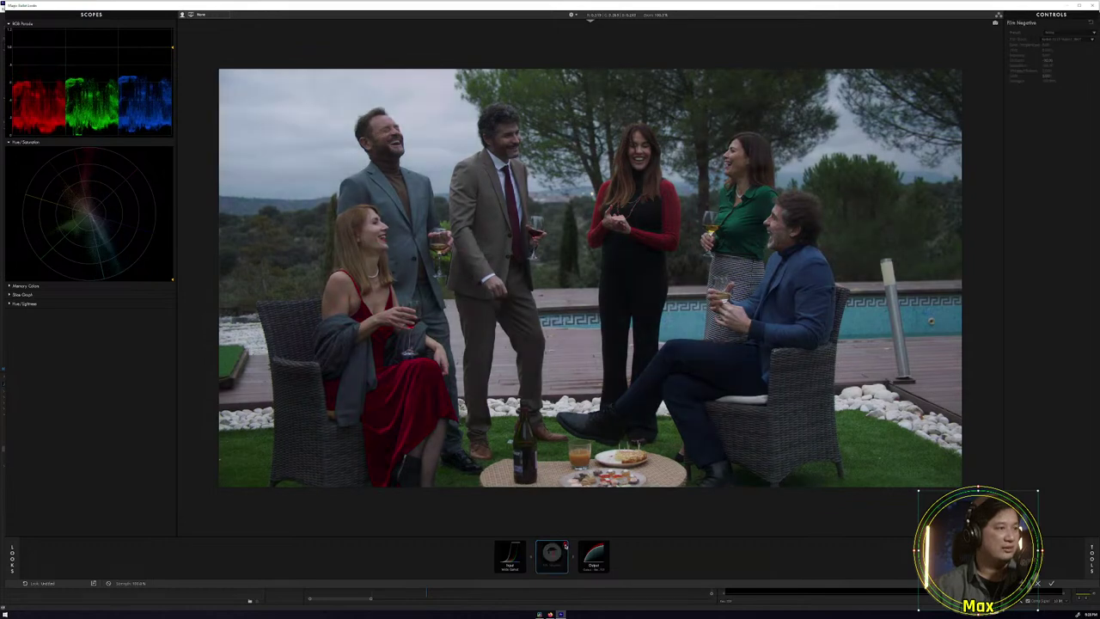
{"action": "left_click", "coordinate": [566, 545]}
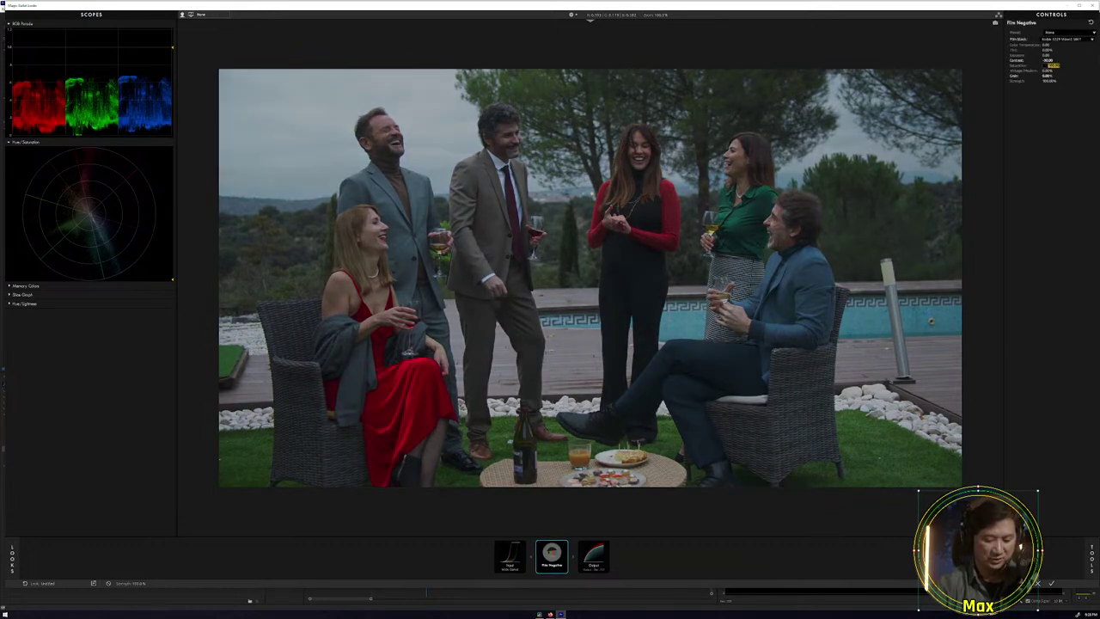
Set the Film Negative Saturation to 80.
{"action": "key", "text": "Return"}
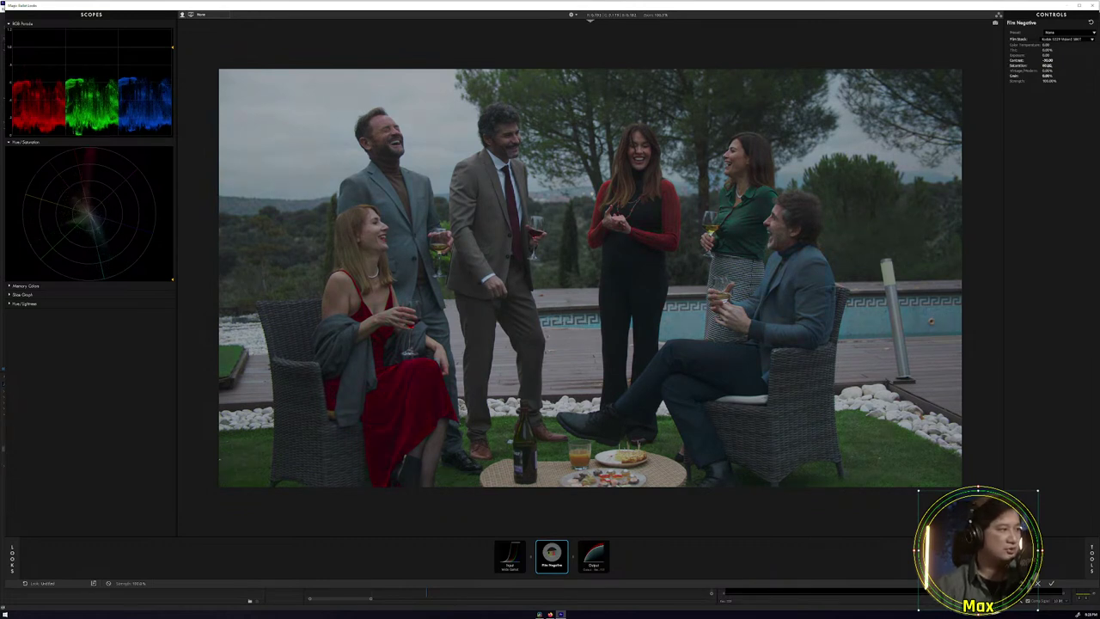
{"action": "left_click", "coordinate": [1053, 66]}
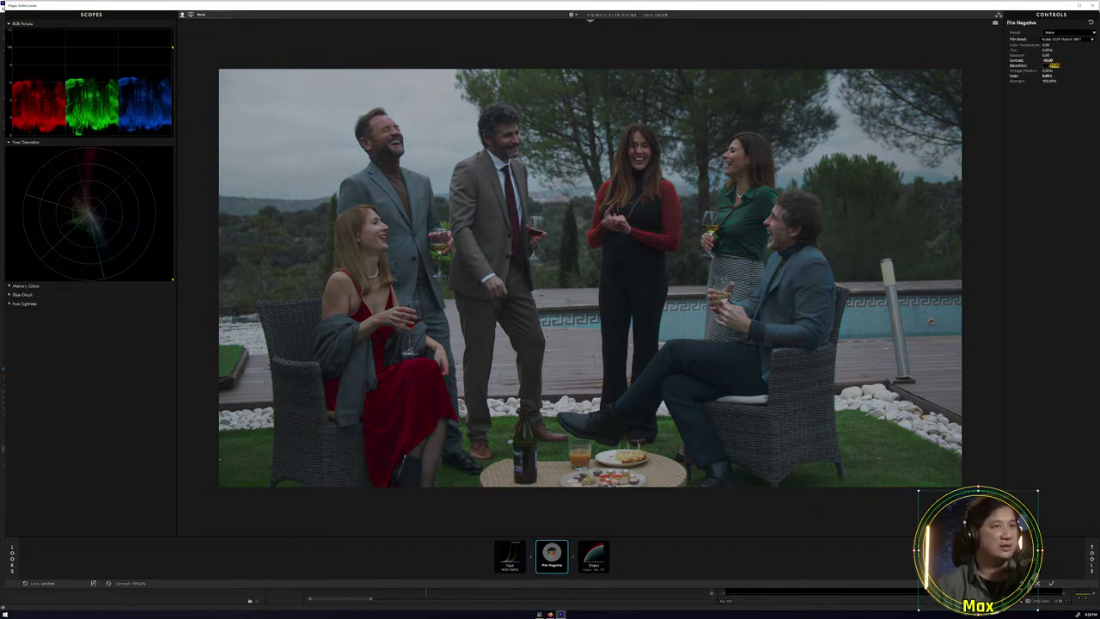
{"action": "type", "text": "80"}
{"action": "key", "text": "Return"}
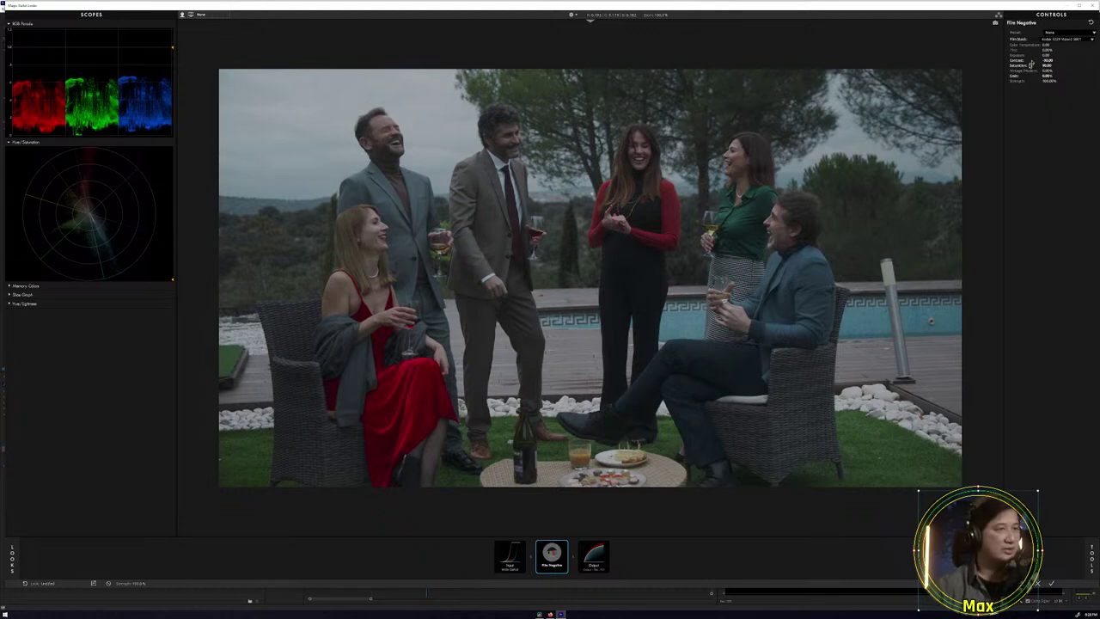
Adjust the Film Negative Strength, then compare with it bypassed and finish with it on.
{"action": "left_click", "coordinate": [1052, 81]}
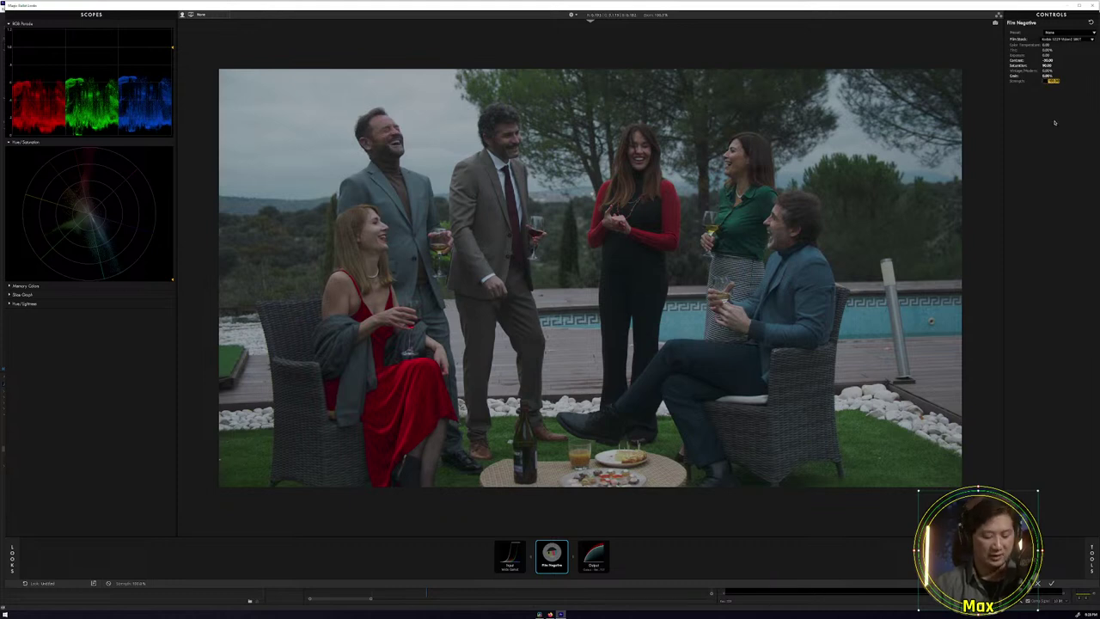
{"action": "key", "text": "Return"}
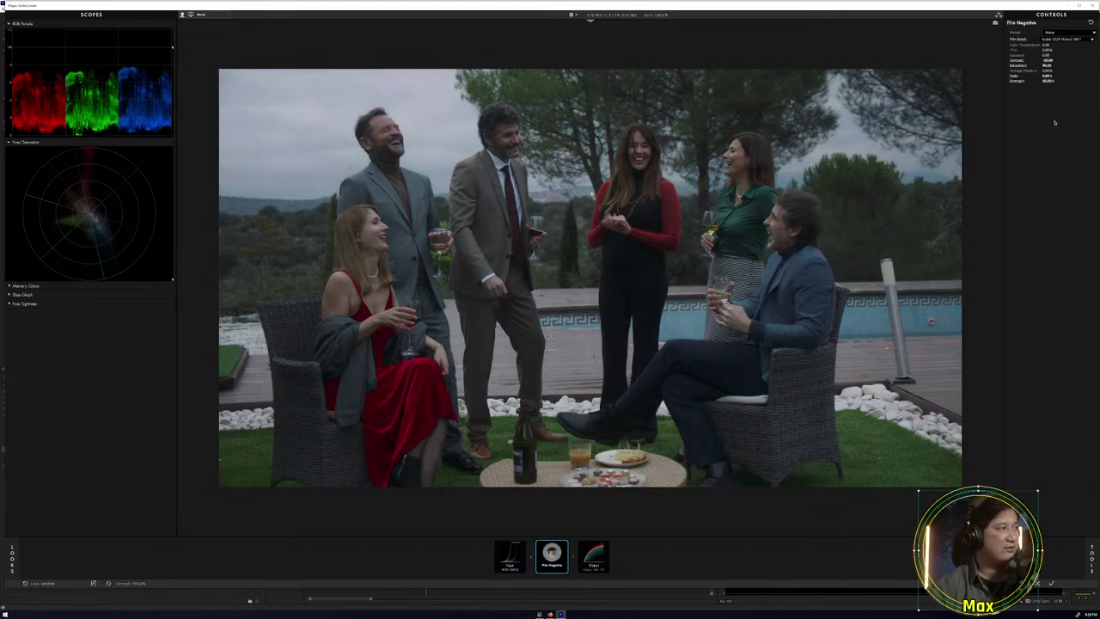
{"action": "left_click", "coordinate": [1051, 81]}
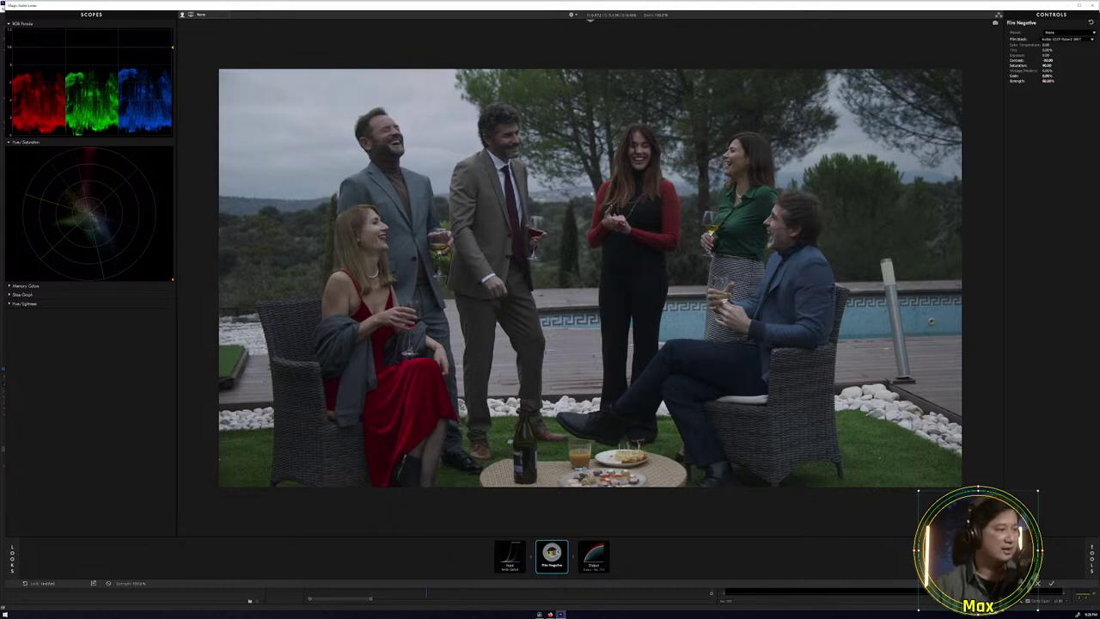
{"action": "left_click", "coordinate": [565, 544]}
{"action": "left_click", "coordinate": [565, 544]}
{"action": "left_click", "coordinate": [565, 544]}
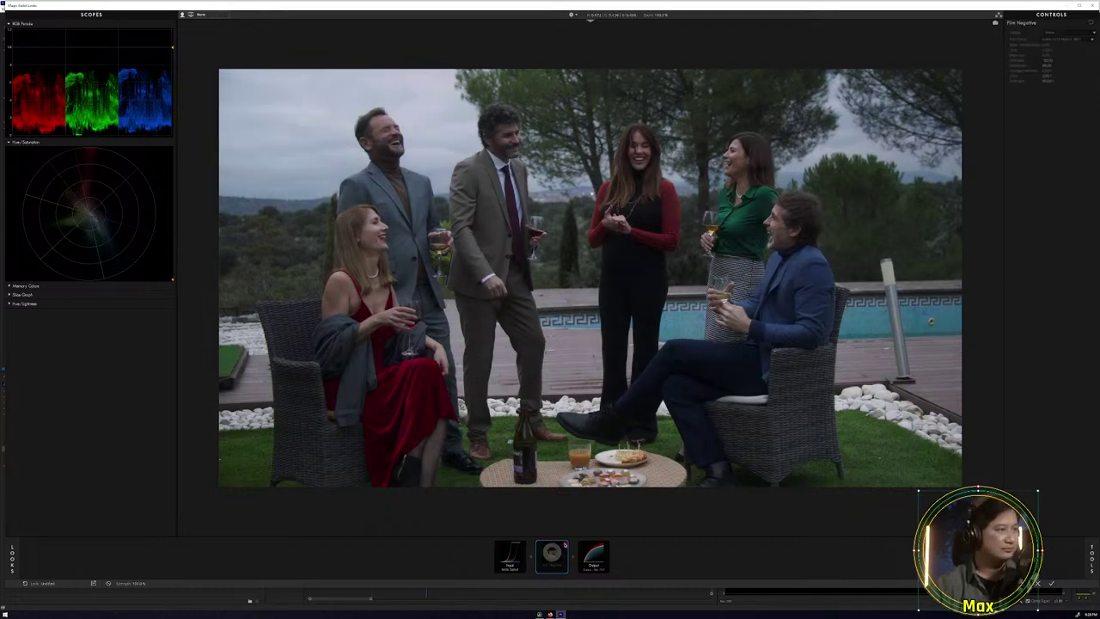
{"action": "left_click", "coordinate": [564, 544]}
{"action": "left_click", "coordinate": [565, 545]}
{"action": "left_click", "coordinate": [565, 544]}
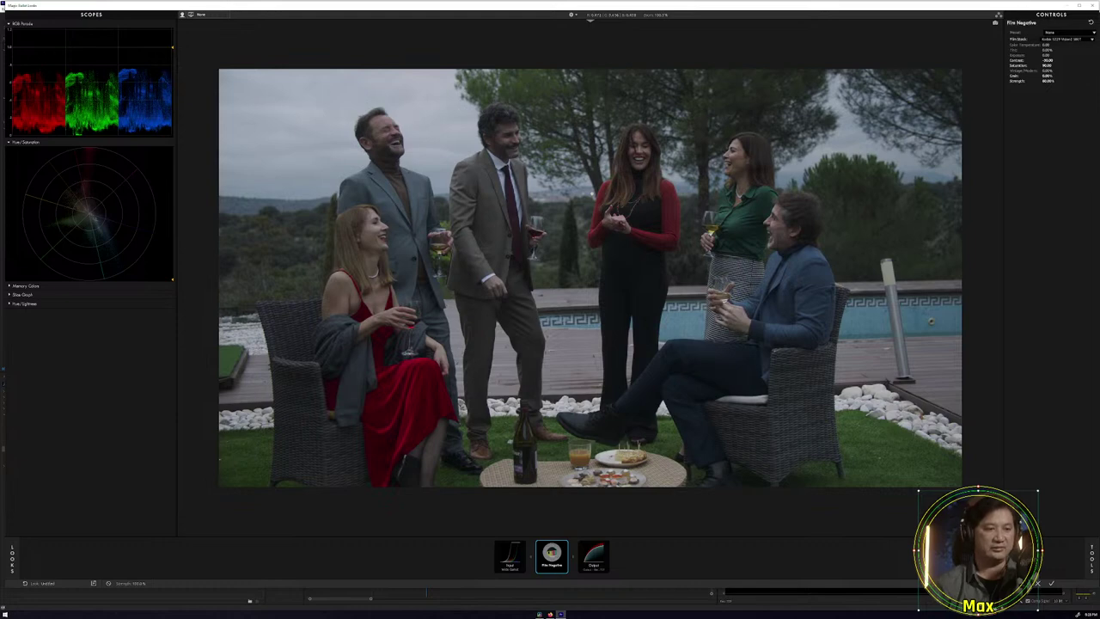
Add a Film Print tool after Film Negative and show its settings.
{"action": "left_click", "coordinate": [1090, 566]}
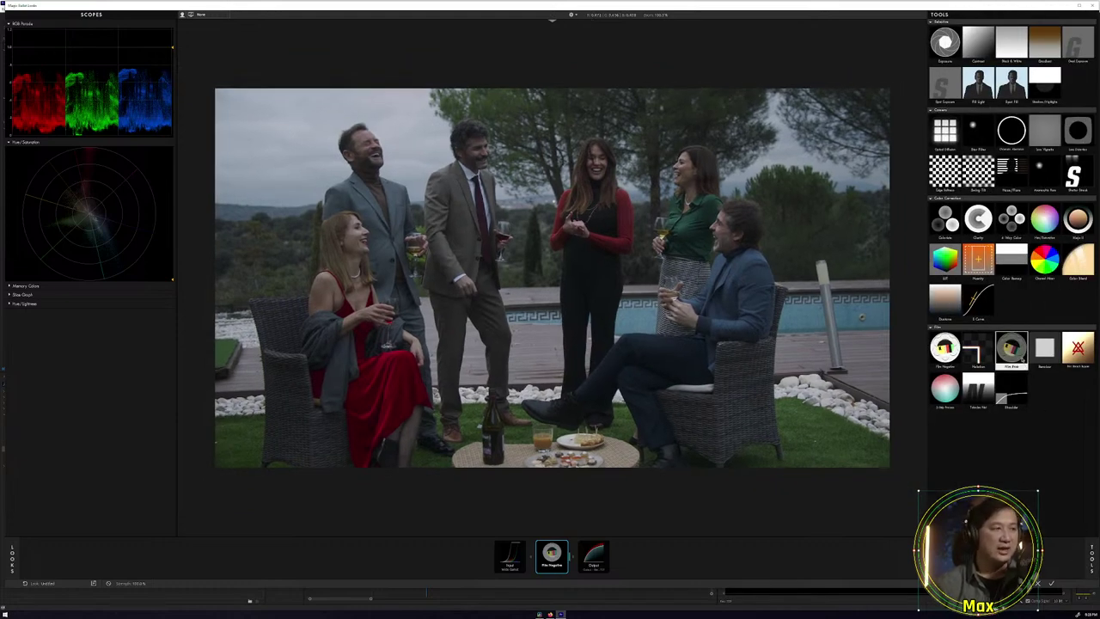
{"action": "double_click", "coordinate": [1011, 348]}
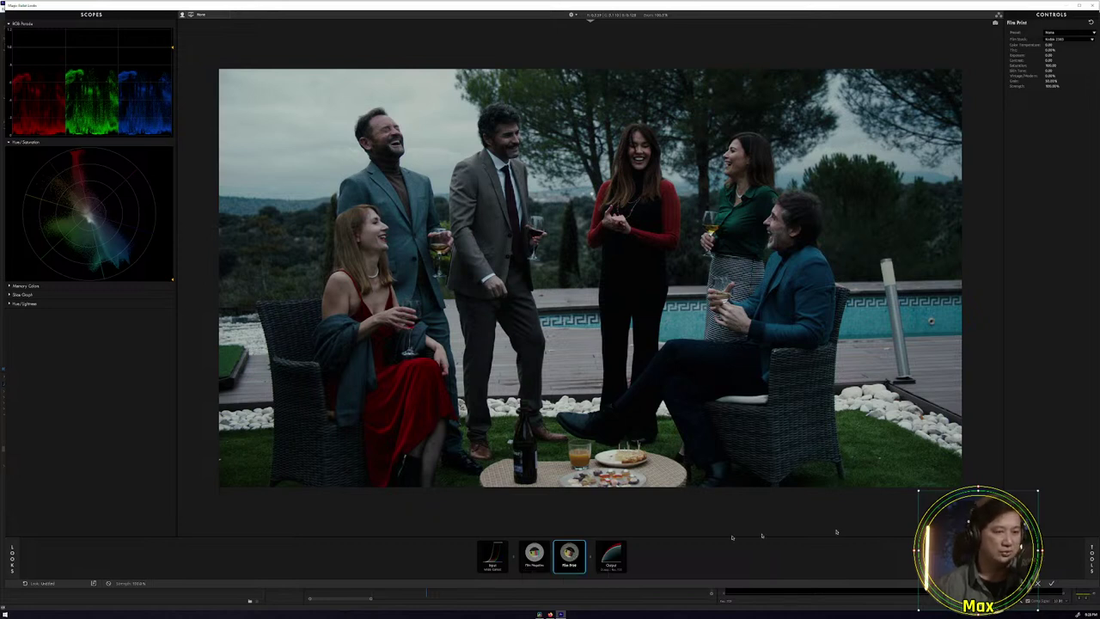
{"action": "left_click", "coordinate": [1087, 554]}
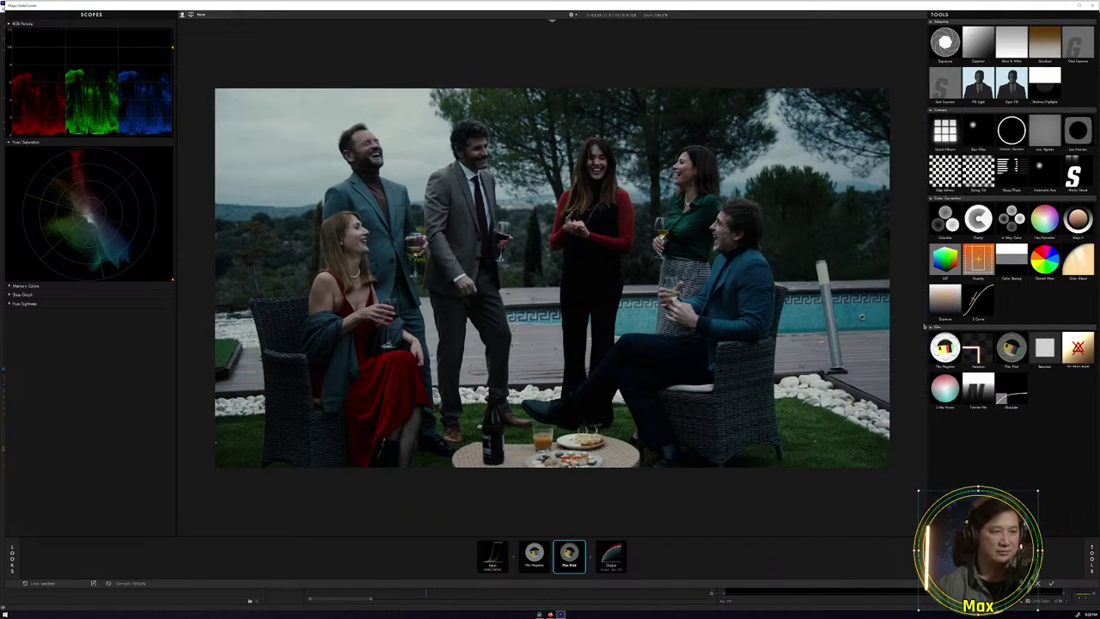
{"action": "left_click", "coordinate": [570, 559]}
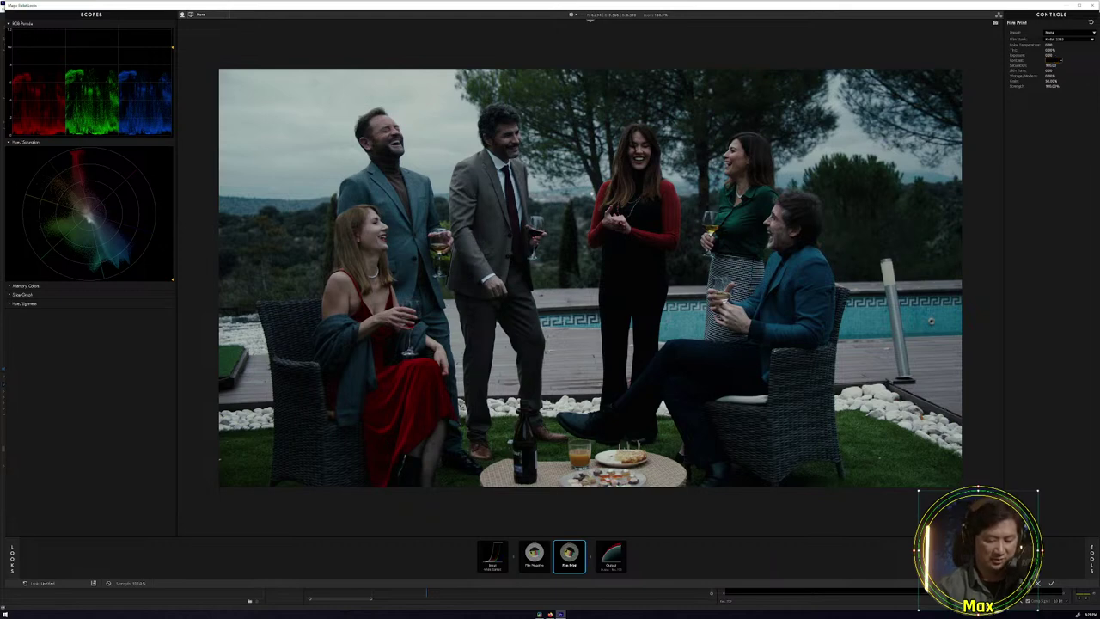
Raise Film Print contrast, nudge its gain, and set Strength to 99.2, then fine-tune it.
{"action": "left_click_drag", "start_coordinate": [1057, 60], "coordinate": [1070, 60]}
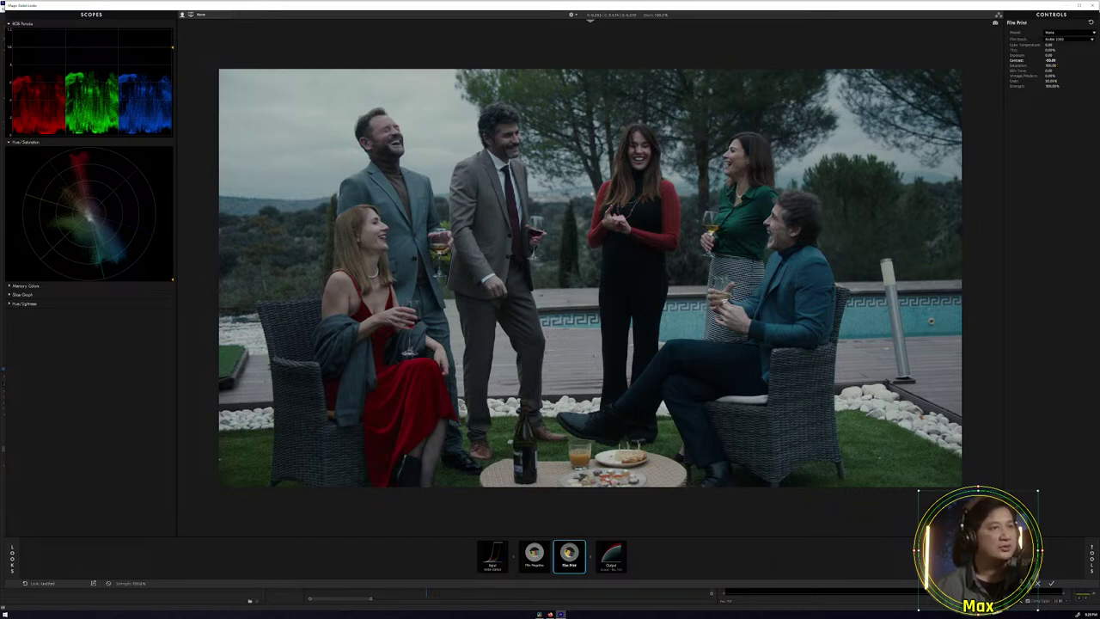
{"action": "left_click_drag", "start_coordinate": [1051, 80], "coordinate": [1053, 80]}
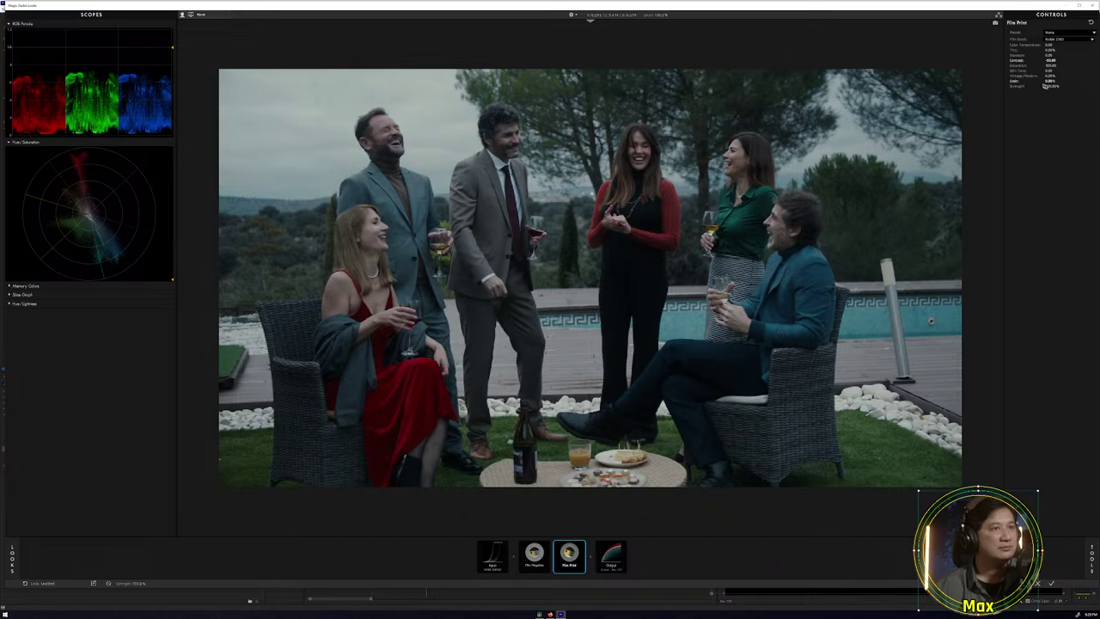
{"action": "type", "text": "99.2"}
{"action": "key", "text": "Return"}
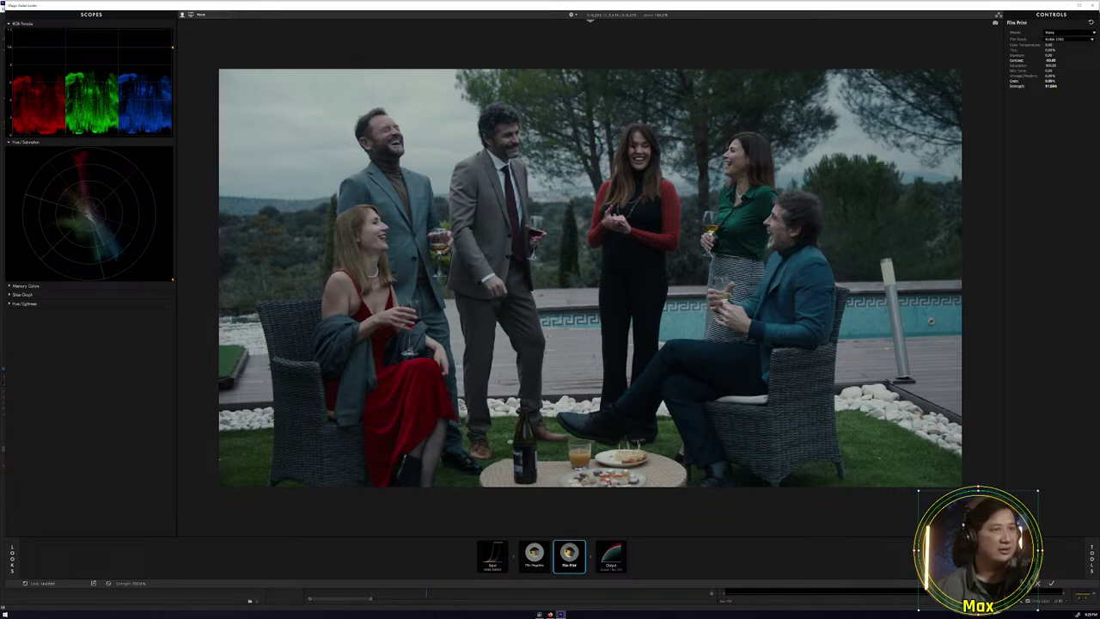
{"action": "left_click_drag", "start_coordinate": [1050, 86], "coordinate": [1051, 98]}
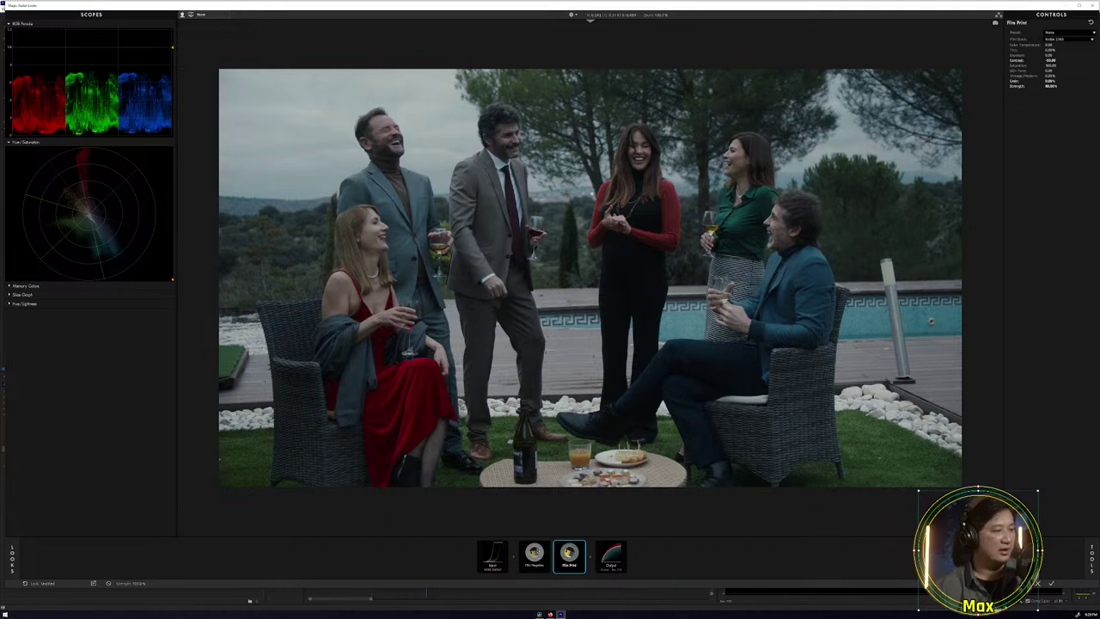
Compare Film Negative and Film Print toggled off and on, then warm Film Negative temperature to about +2.
{"action": "left_click", "coordinate": [537, 550]}
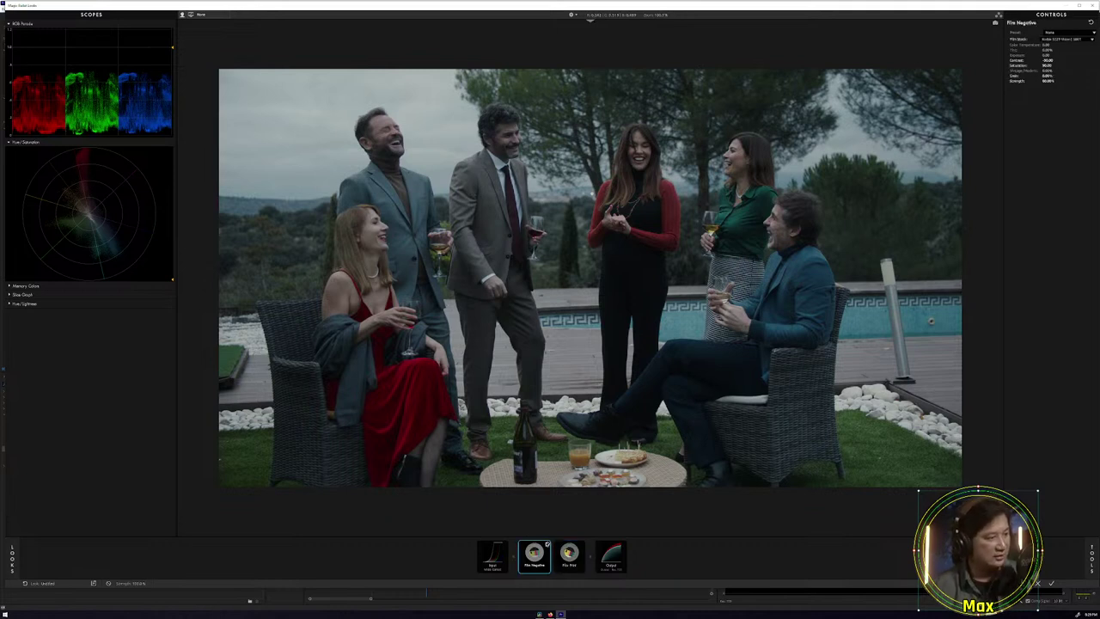
{"action": "left_click", "coordinate": [546, 546]}
{"action": "left_click", "coordinate": [582, 545]}
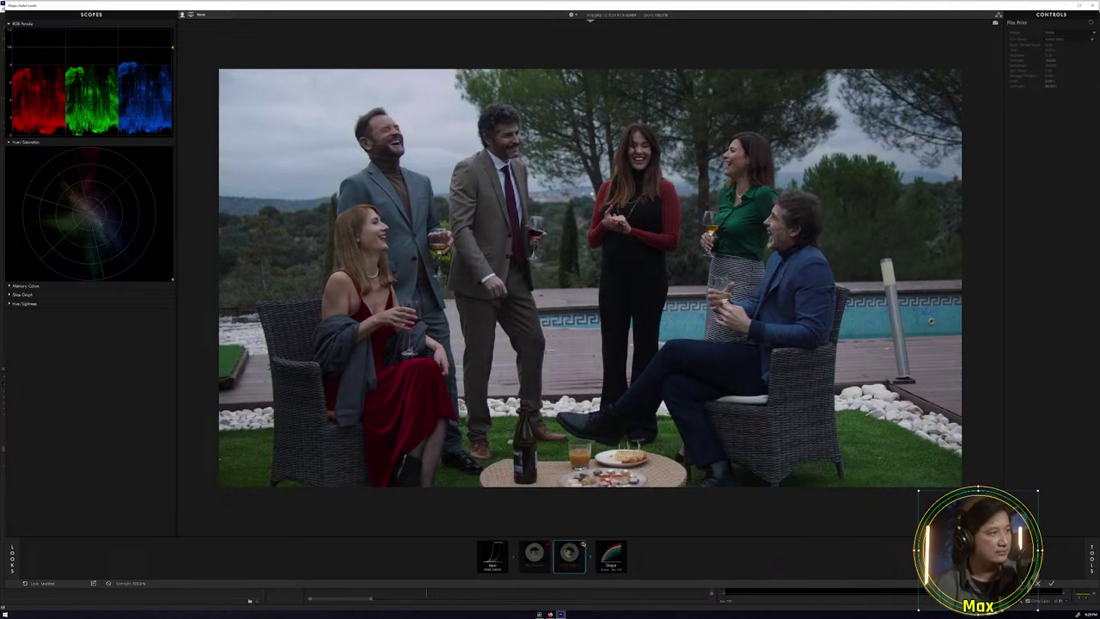
{"action": "left_click", "coordinate": [582, 545]}
{"action": "left_click", "coordinate": [548, 545]}
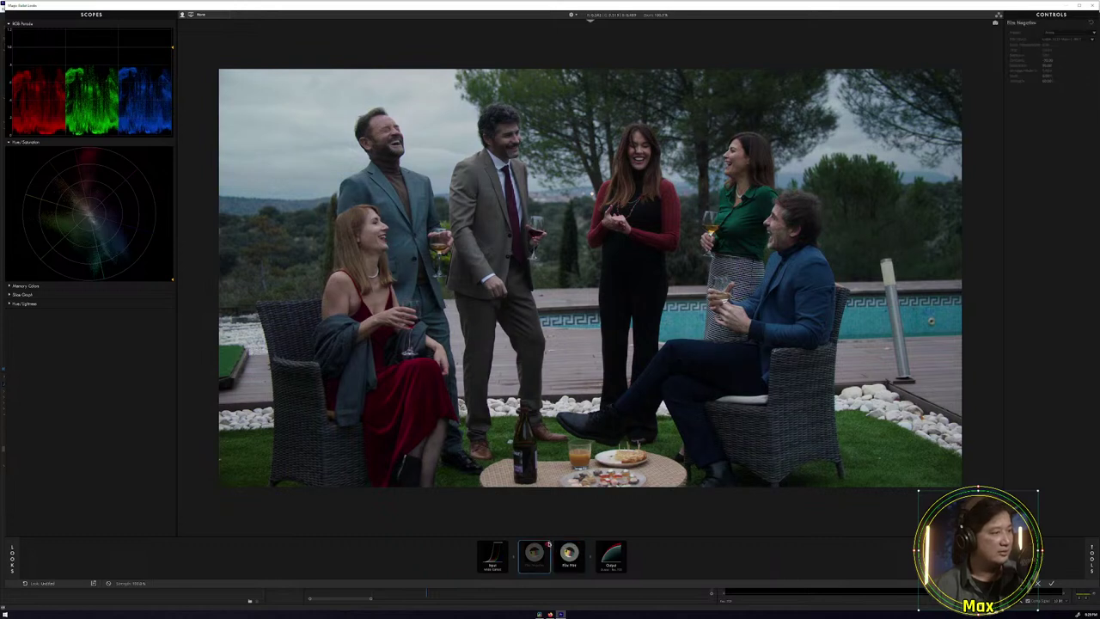
{"action": "left_click", "coordinate": [547, 545]}
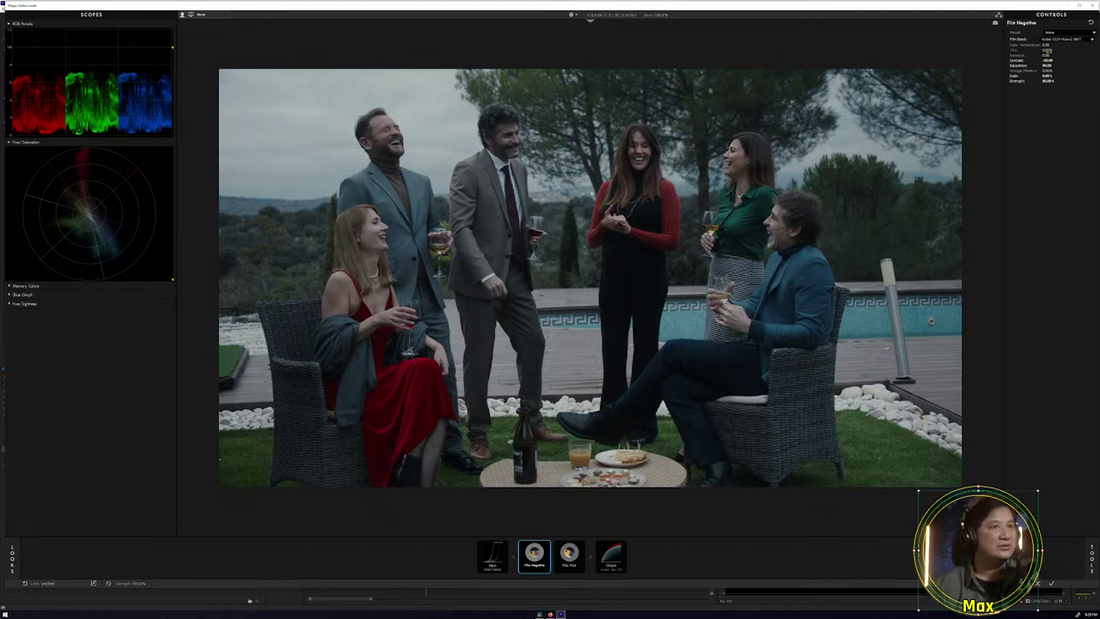
{"action": "left_click_drag", "start_coordinate": [1047, 44], "coordinate": [1056, 44]}
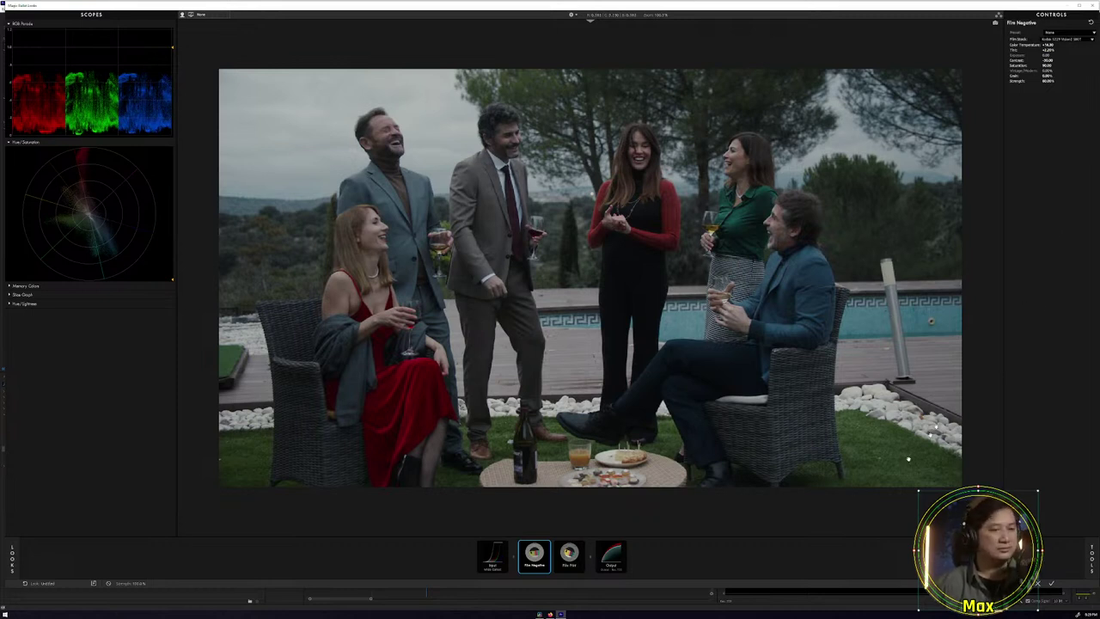
Add 4-Way Color and move its node after Film Print, just before Output.
{"action": "left_click", "coordinate": [1093, 553]}
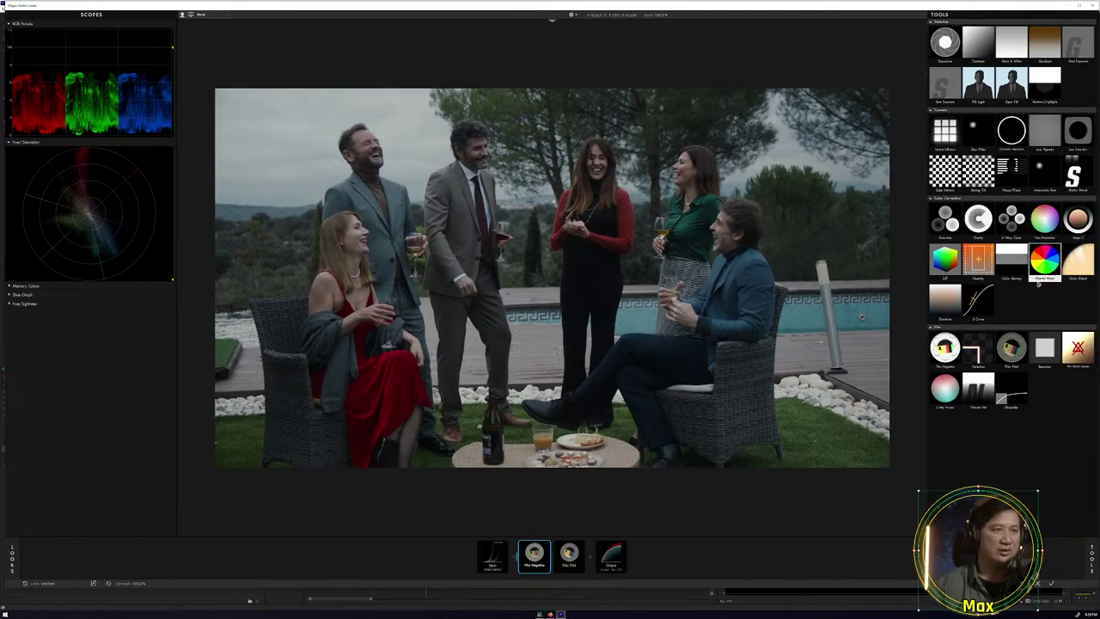
{"action": "double_click", "coordinate": [1012, 219]}
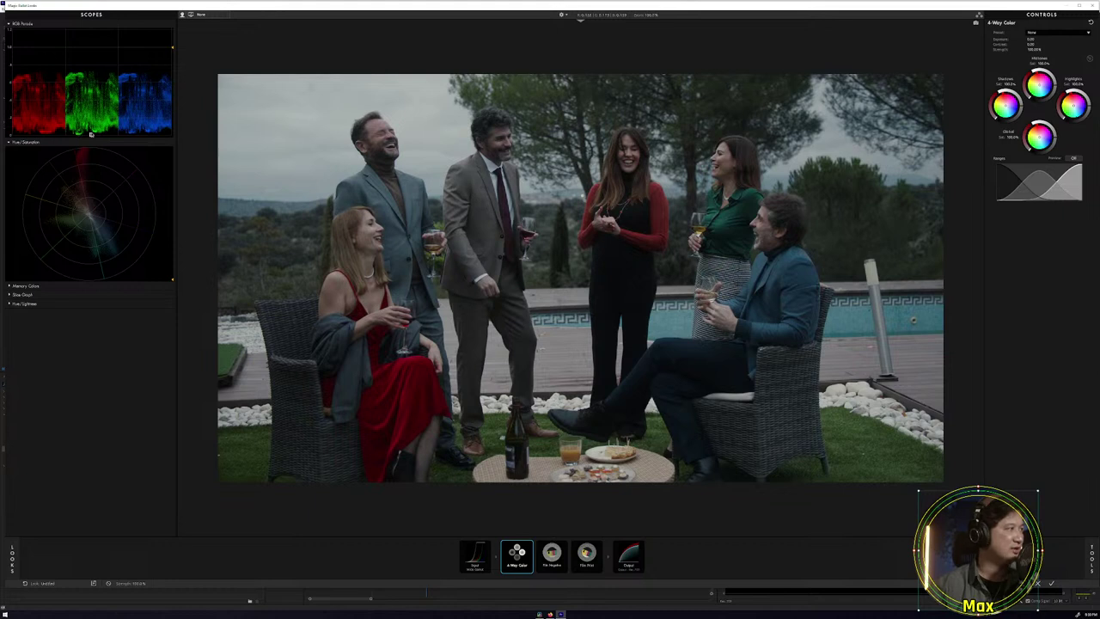
{"action": "left_click_drag", "start_coordinate": [517, 555], "coordinate": [587, 555]}
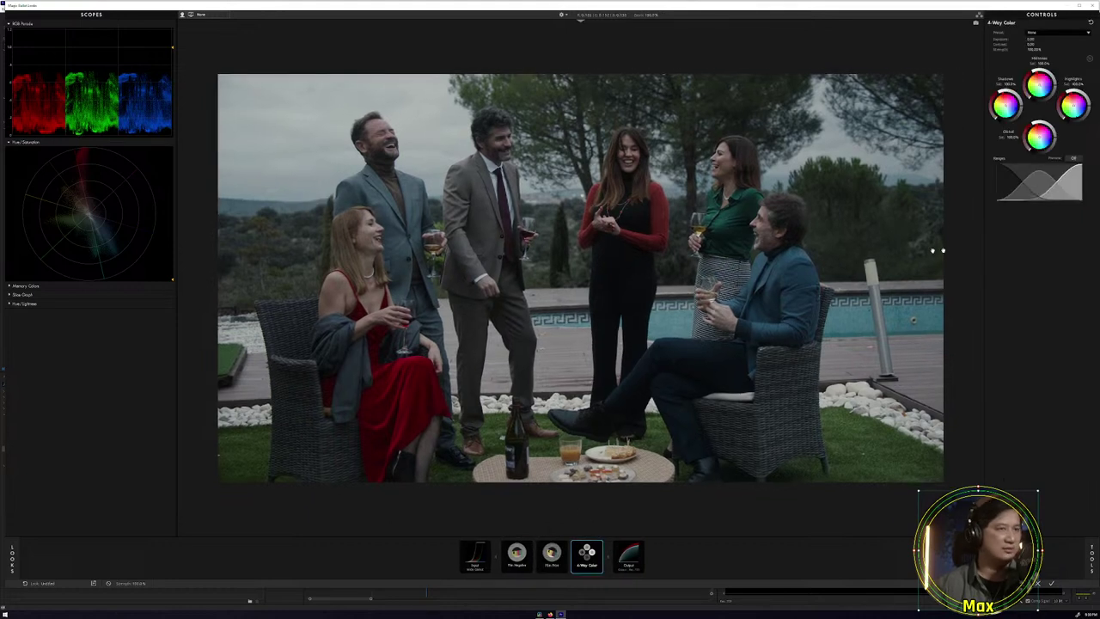
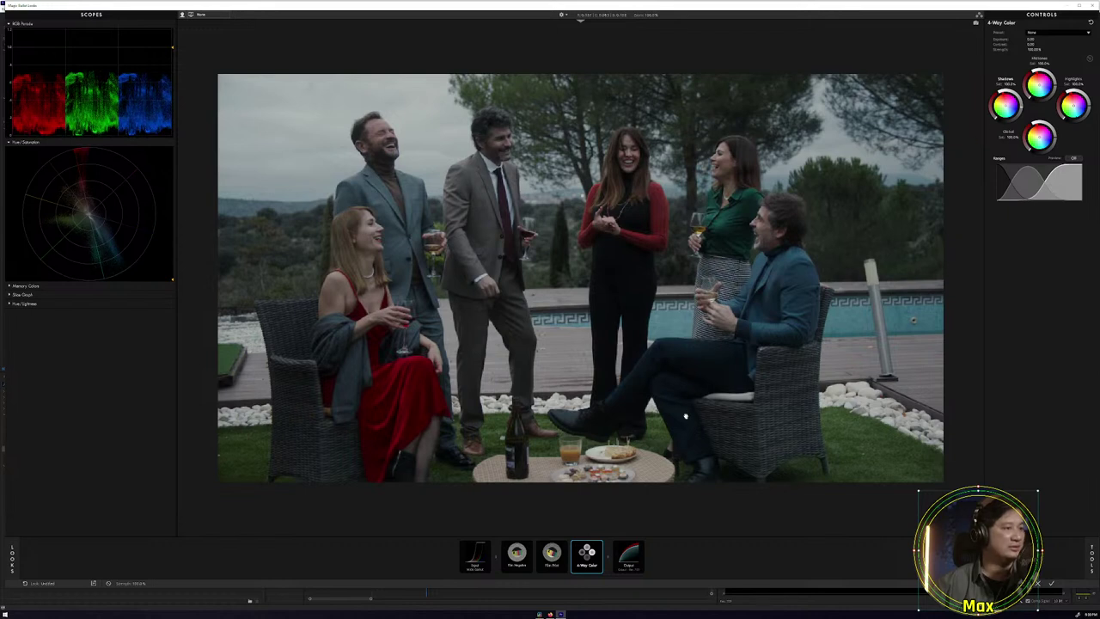
Flick the 4-Way Color correction on and off to compare, ending with it enabled.
{"action": "left_click", "coordinate": [601, 545]}
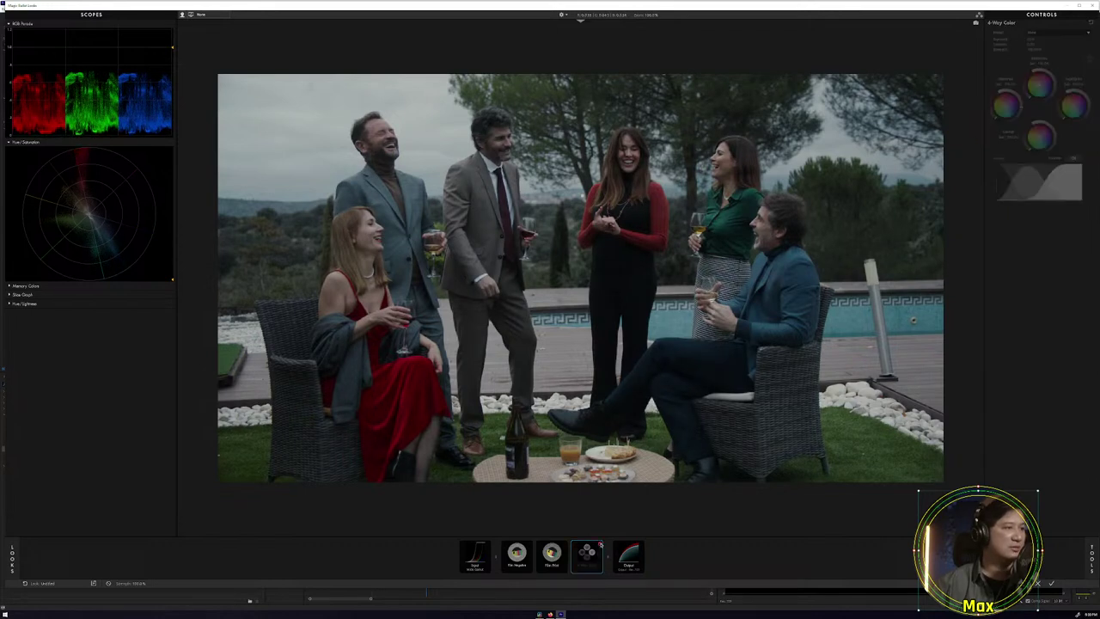
{"action": "left_click", "coordinate": [601, 545]}
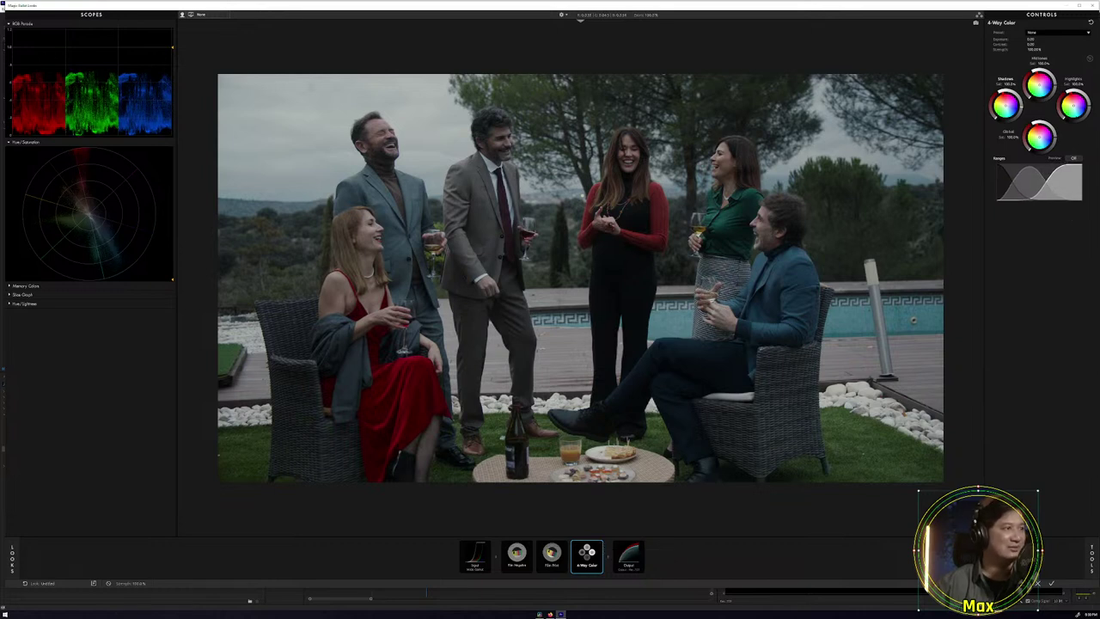
{"action": "left_click", "coordinate": [601, 545]}
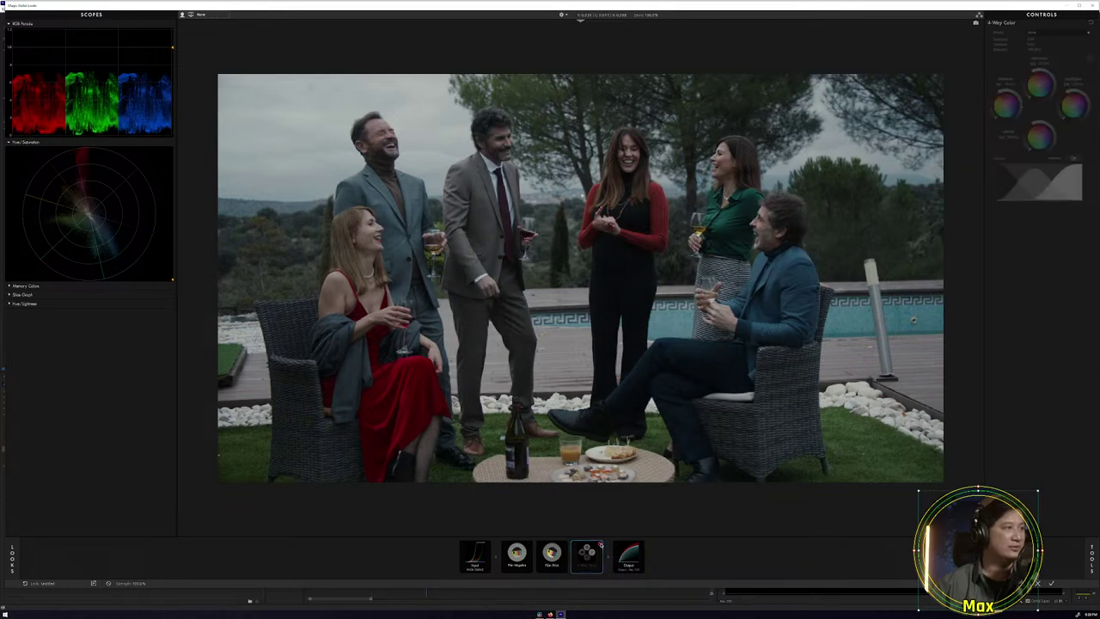
{"action": "left_click", "coordinate": [601, 545]}
{"action": "left_click", "coordinate": [600, 545]}
{"action": "left_click", "coordinate": [601, 545]}
{"action": "left_click", "coordinate": [601, 545]}
{"action": "left_click", "coordinate": [600, 545]}
{"action": "left_click", "coordinate": [601, 545]}
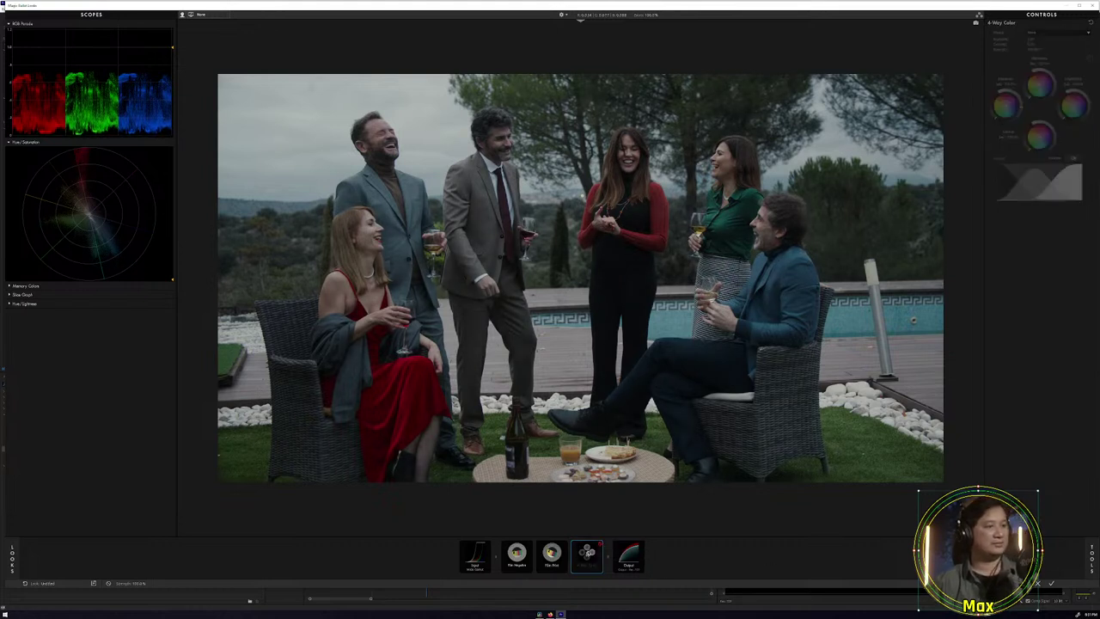
{"action": "left_click", "coordinate": [600, 545]}
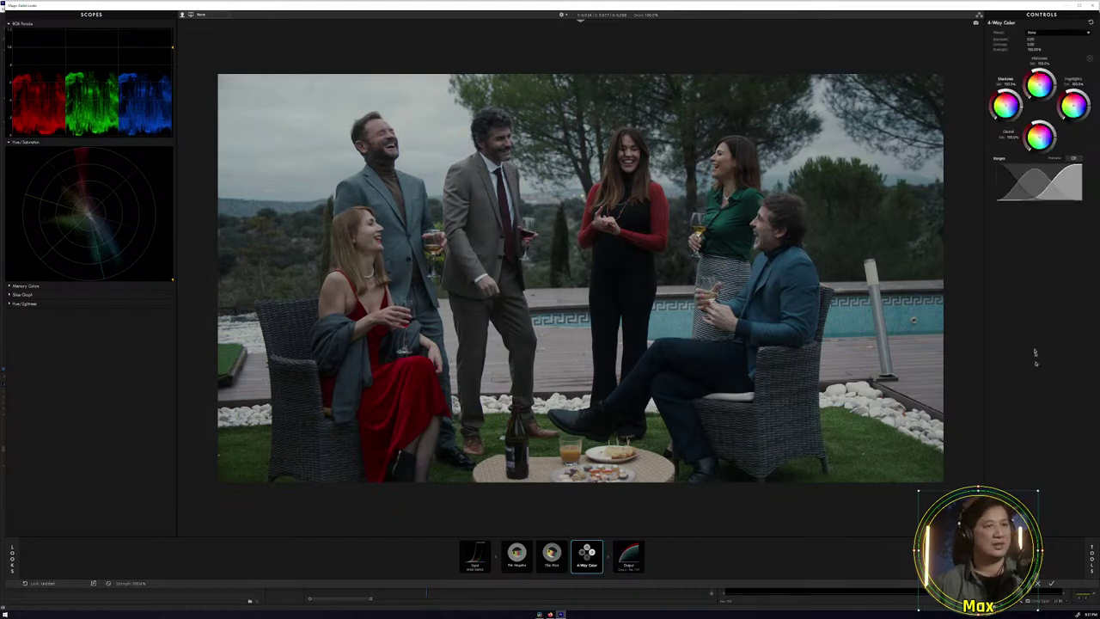
Show the Film Negative settings and reach for the Tools drawer on the right edge.
{"action": "left_click", "coordinate": [517, 554]}
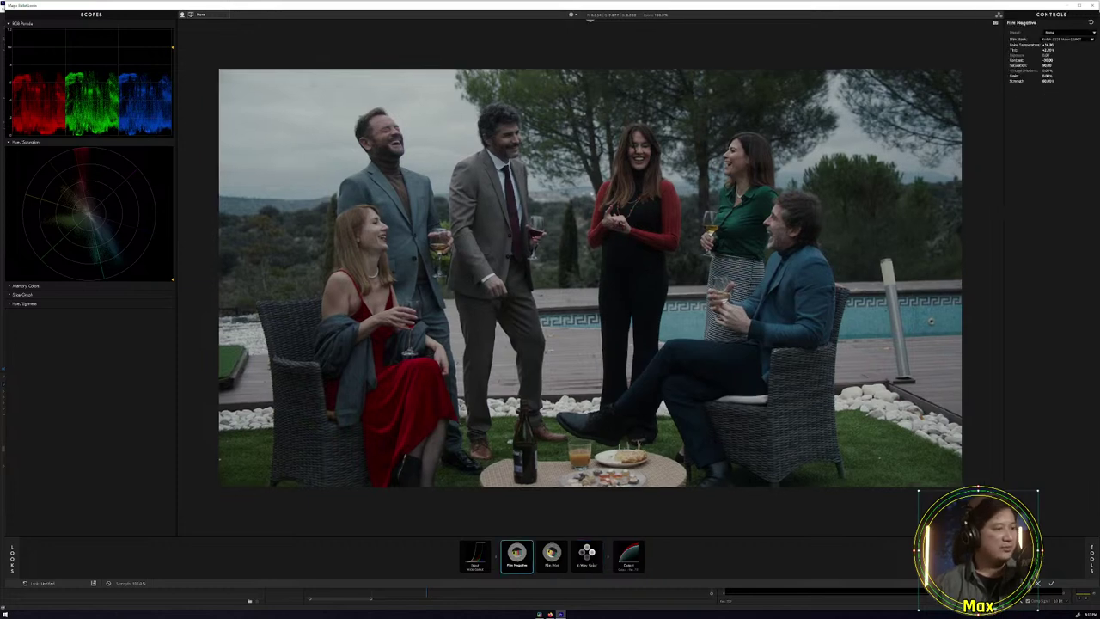
{"action": "mouse_move", "coordinate": [1092, 554]}
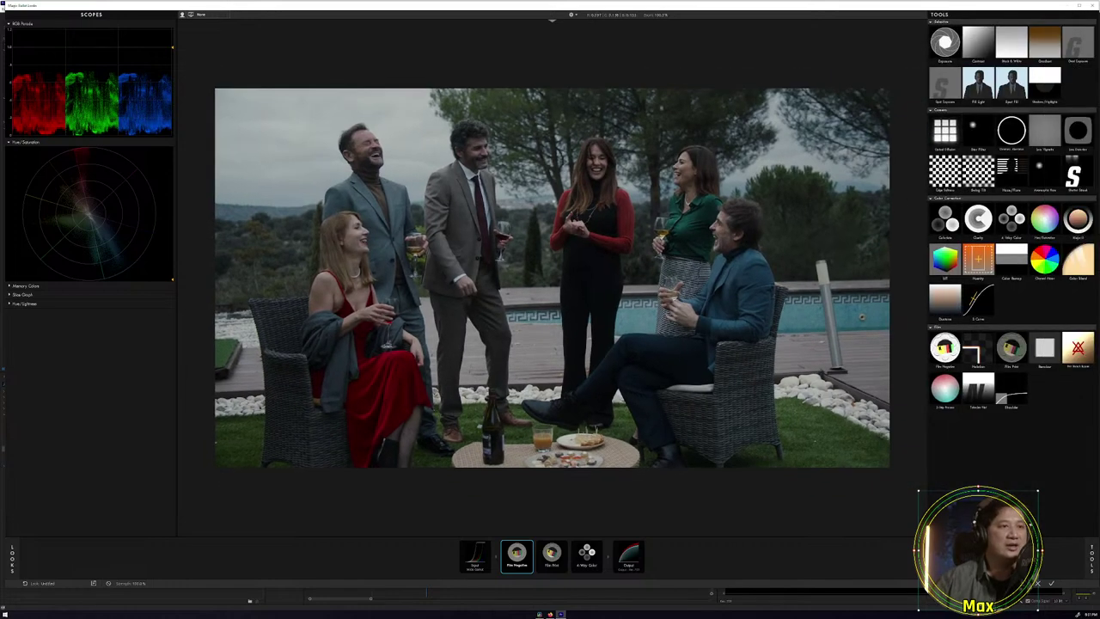
{"action": "mouse_move", "coordinate": [1045, 190]}
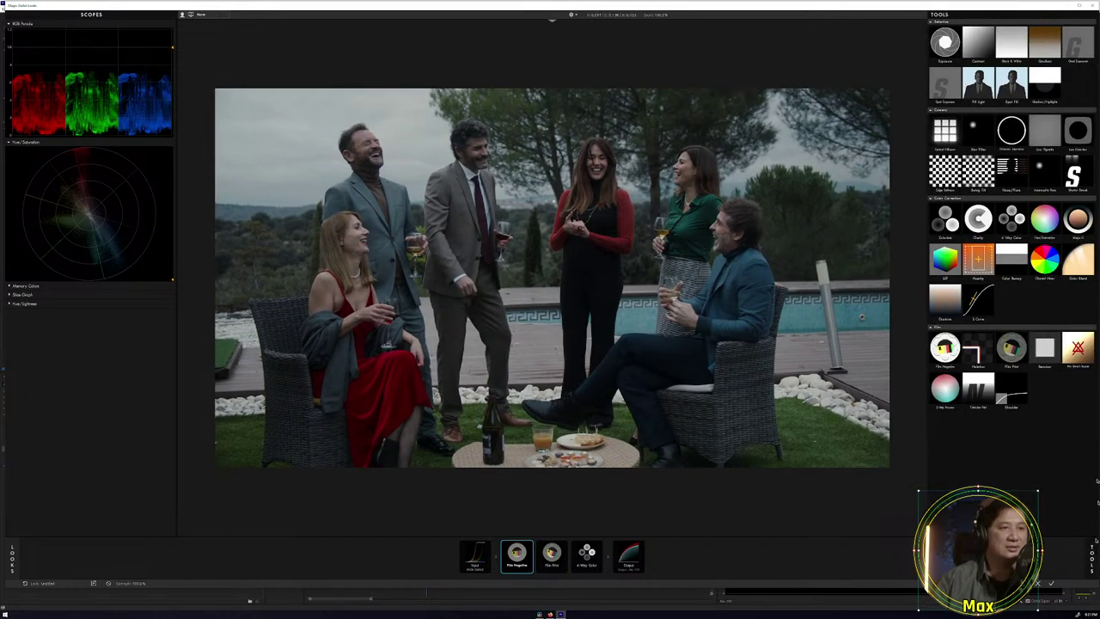
Insert Optical Diffusion at the start of the chain, before Film Negative, and display its controls.
{"action": "left_click", "coordinate": [945, 133]}
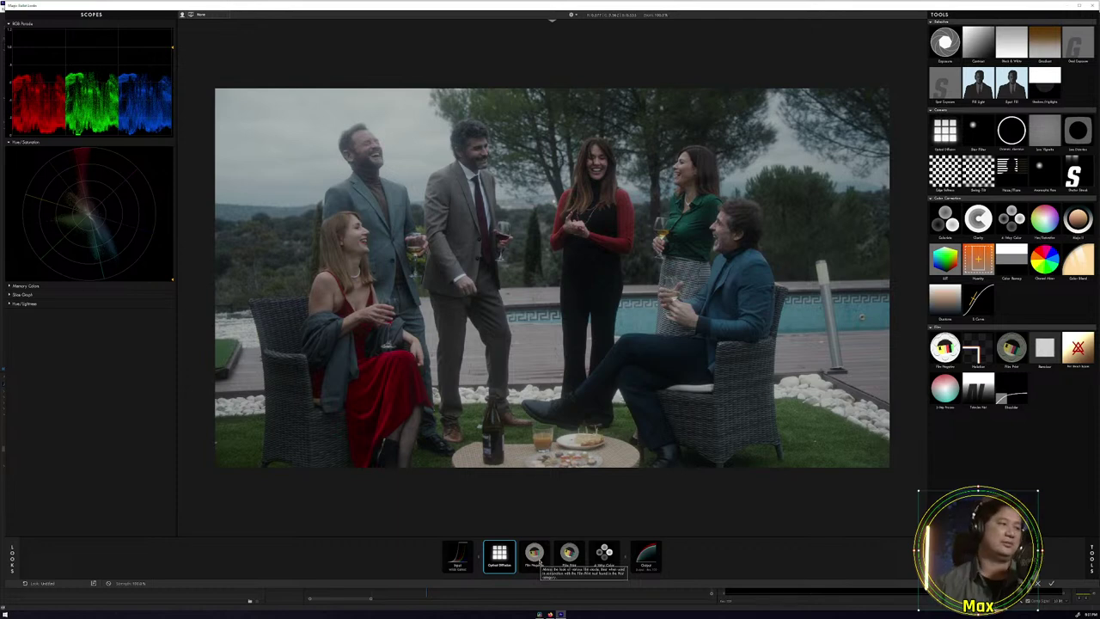
{"action": "left_click", "coordinate": [552, 520]}
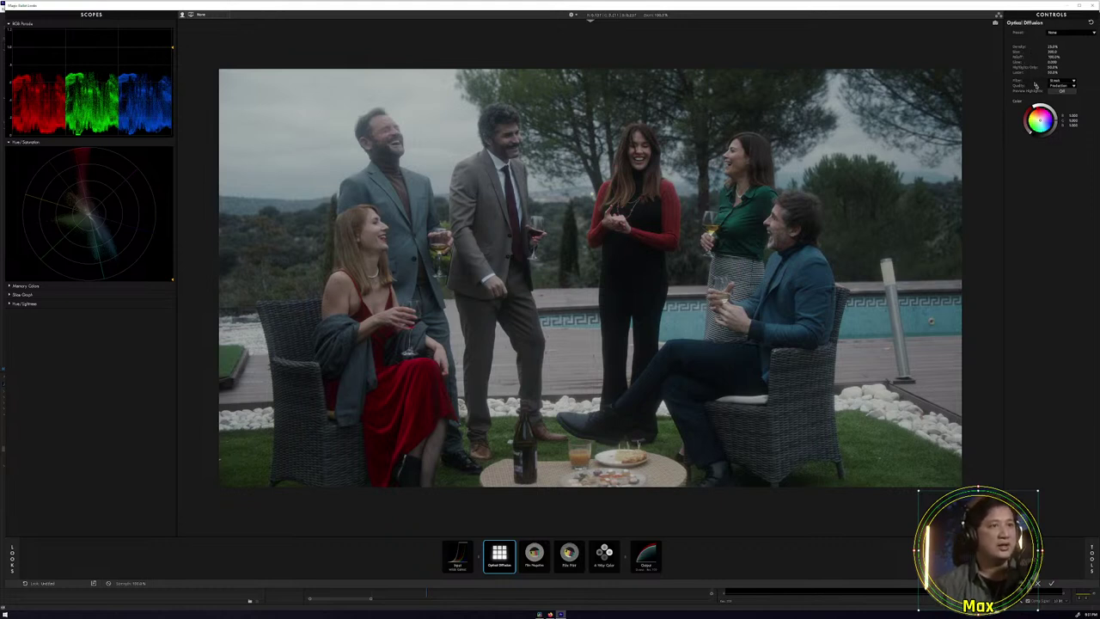
Preview diffused highlights while adjusting Highlights Only, then reset Optical Diffusion and list its presets.
{"action": "left_click", "coordinate": [1058, 91]}
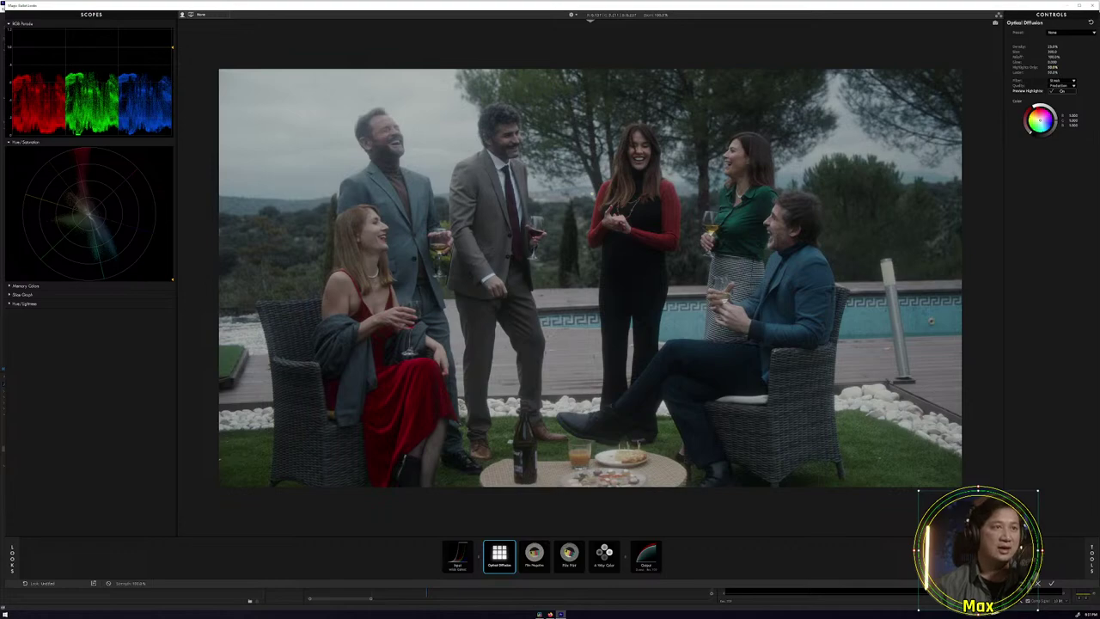
{"action": "mouse_move", "coordinate": [1054, 67]}
{"action": "left_mouse_down"}
{"action": "mouse_move", "coordinate": [1031, 67]}
{"action": "mouse_move", "coordinate": [1056, 67]}
{"action": "left_mouse_up"}
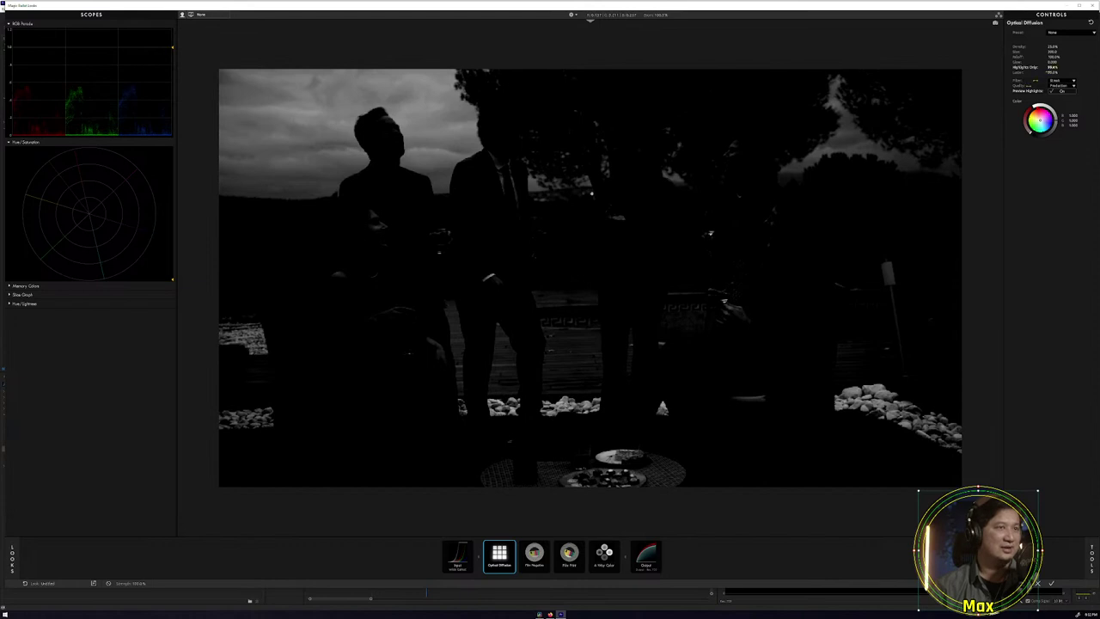
{"action": "left_click", "coordinate": [1051, 90]}
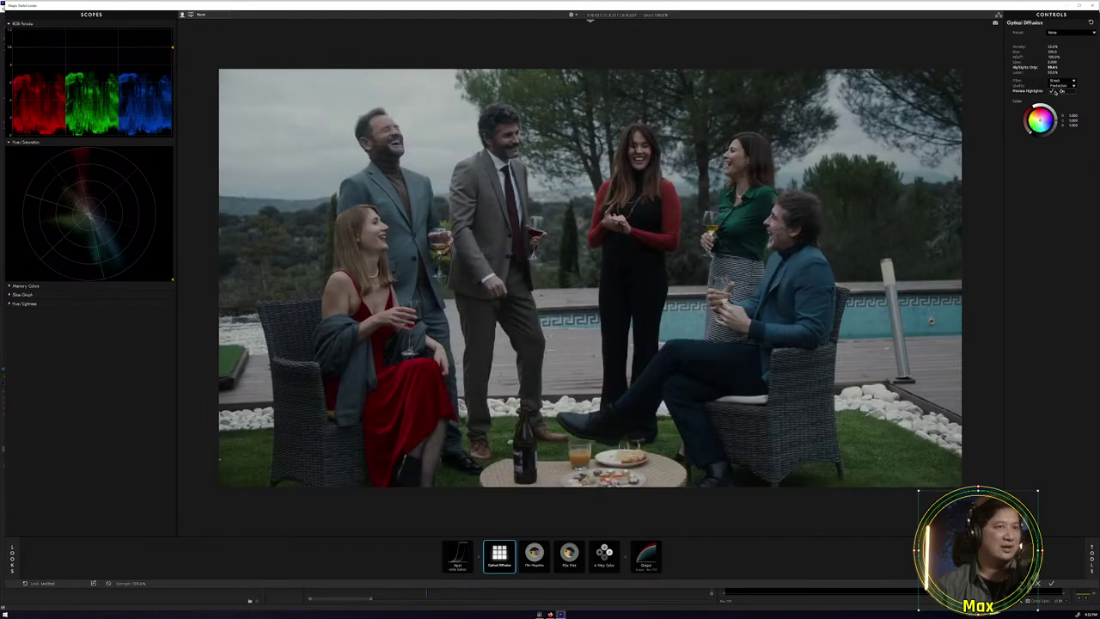
{"action": "left_click", "coordinate": [1091, 24]}
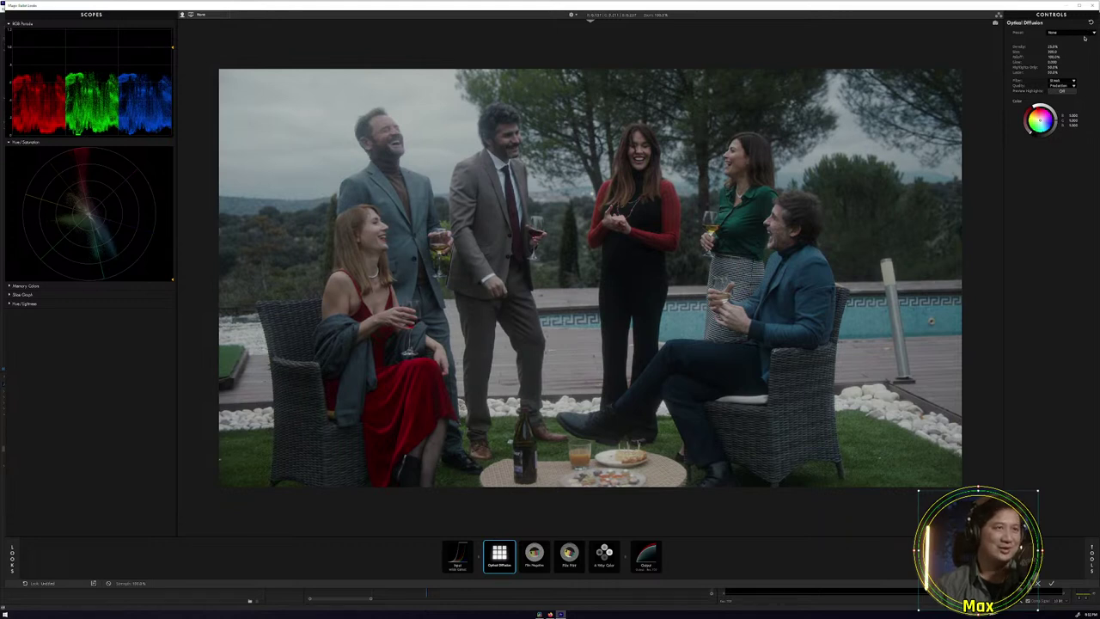
{"action": "left_click", "coordinate": [1085, 34]}
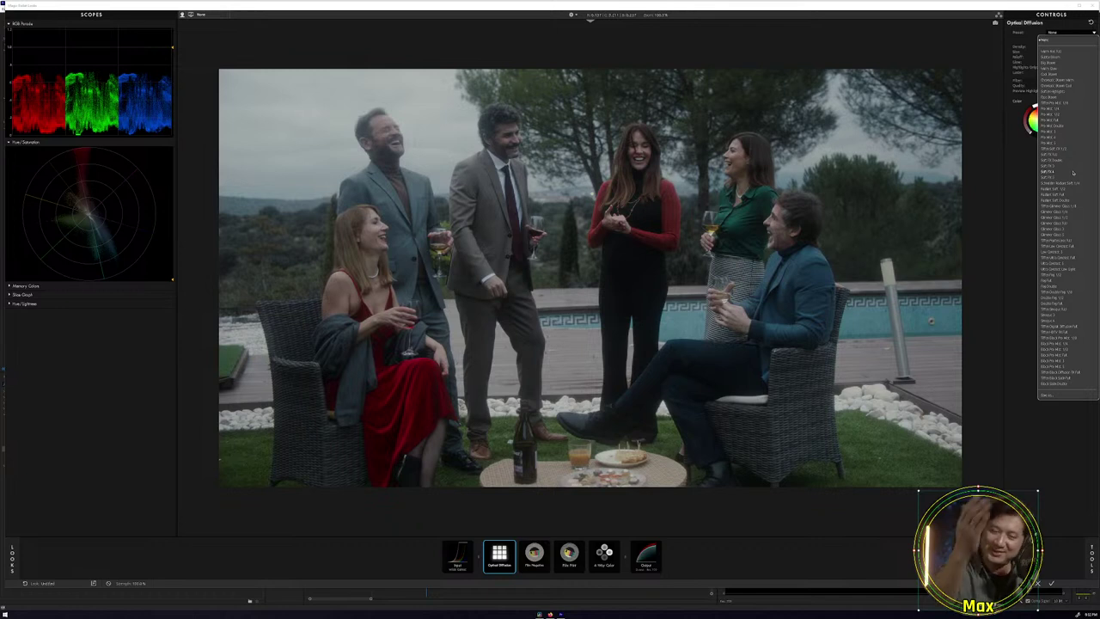
Apply the Glimmer Glass 5 diffusion preset, then bypass Optical Diffusion to compare.
{"action": "key", "text": "Escape"}
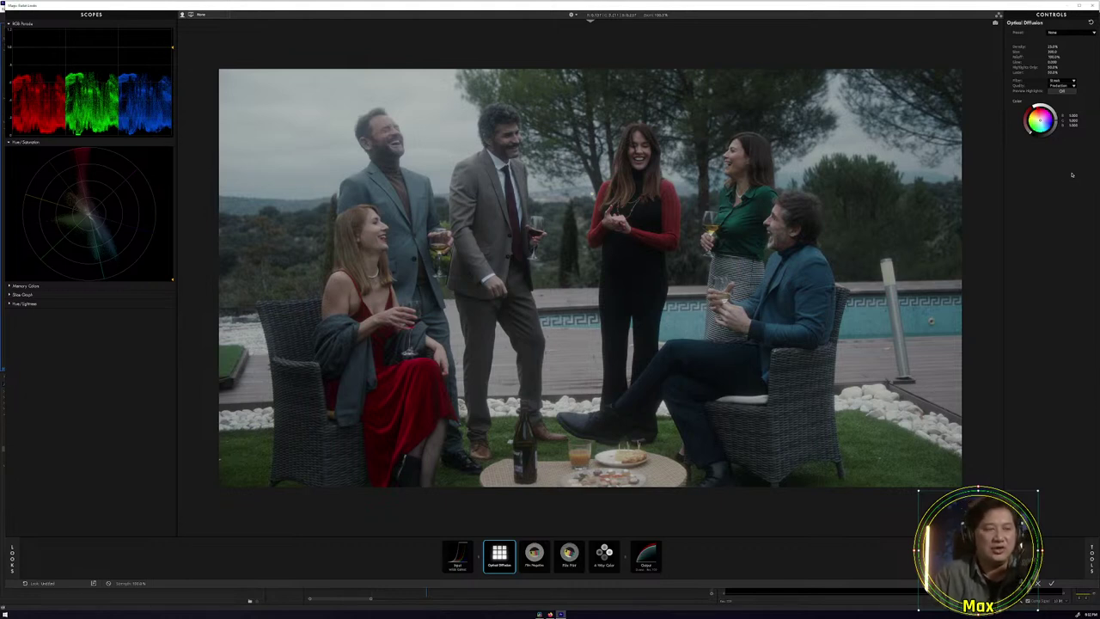
{"action": "left_click", "coordinate": [1082, 34]}
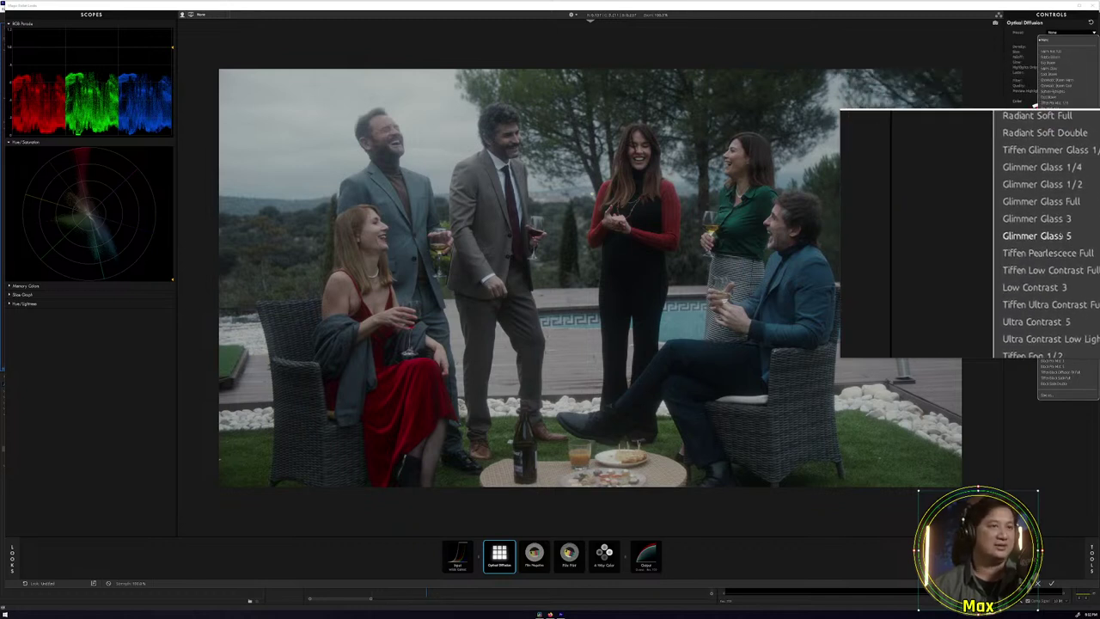
{"action": "left_click", "coordinate": [1044, 236]}
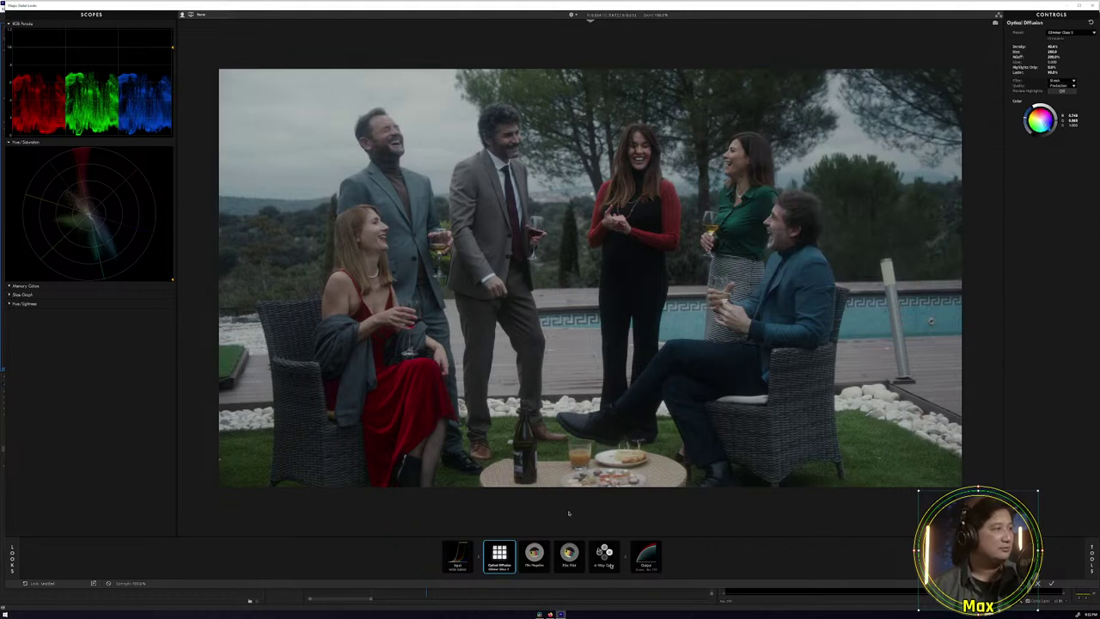
{"action": "left_click", "coordinate": [513, 545]}
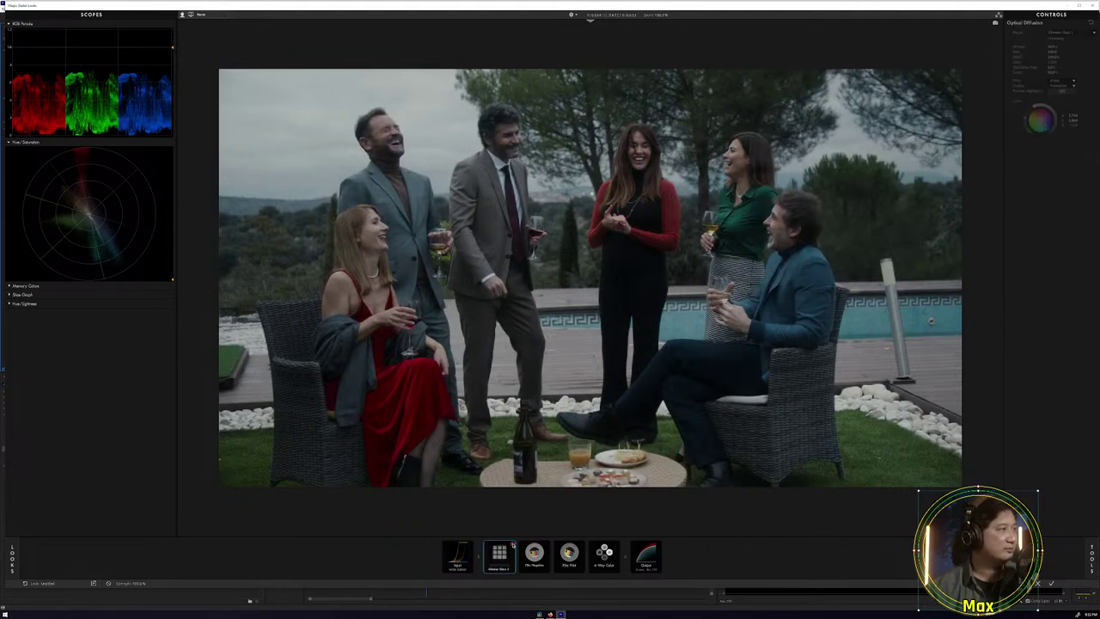
Zoom in on the faces, toggle Optical Diffusion to compare, then return to full frame.
{"action": "left_click", "coordinate": [513, 545]}
{"action": "scroll", "coordinate": [390, 130], "scroll_direction": "up", "scroll_amount": 5}
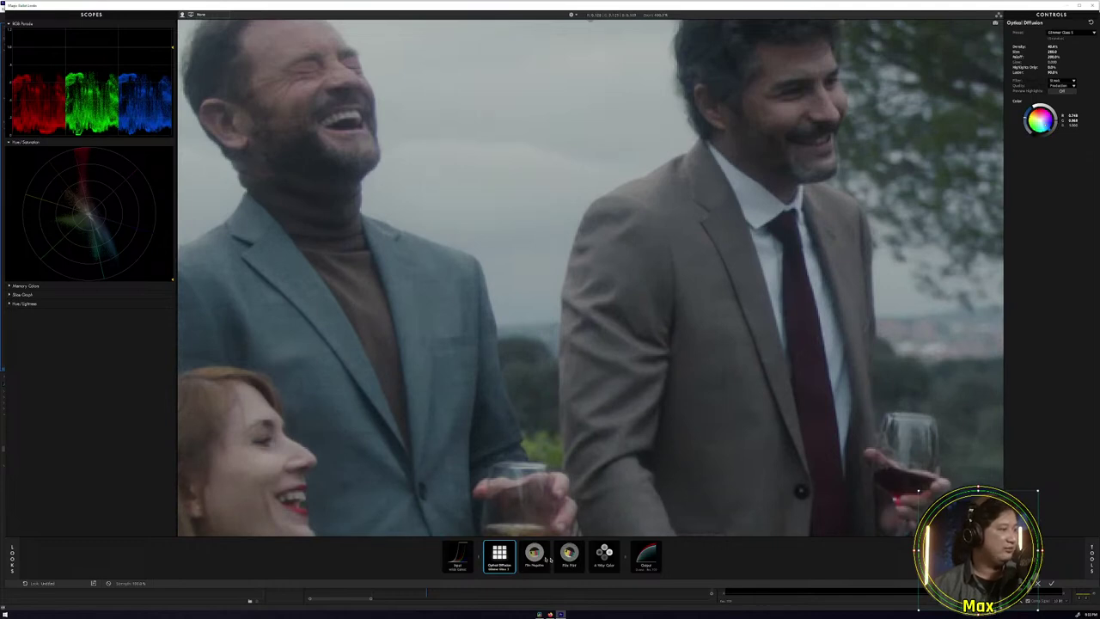
{"action": "left_click", "coordinate": [513, 545]}
{"action": "left_click", "coordinate": [513, 545]}
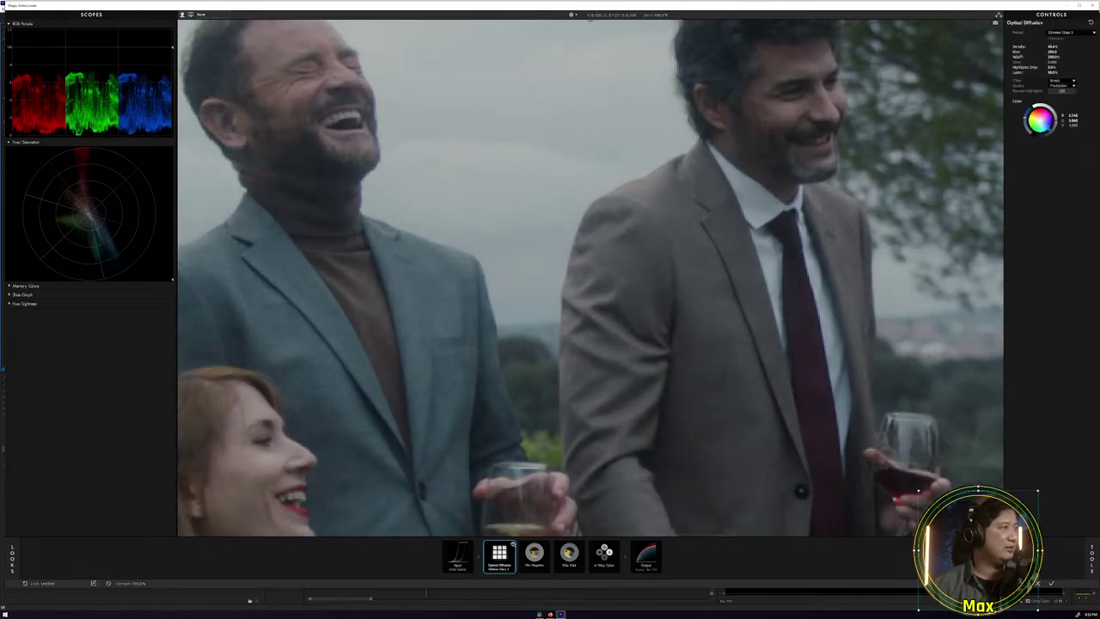
{"action": "left_click", "coordinate": [514, 545]}
{"action": "left_click", "coordinate": [513, 545]}
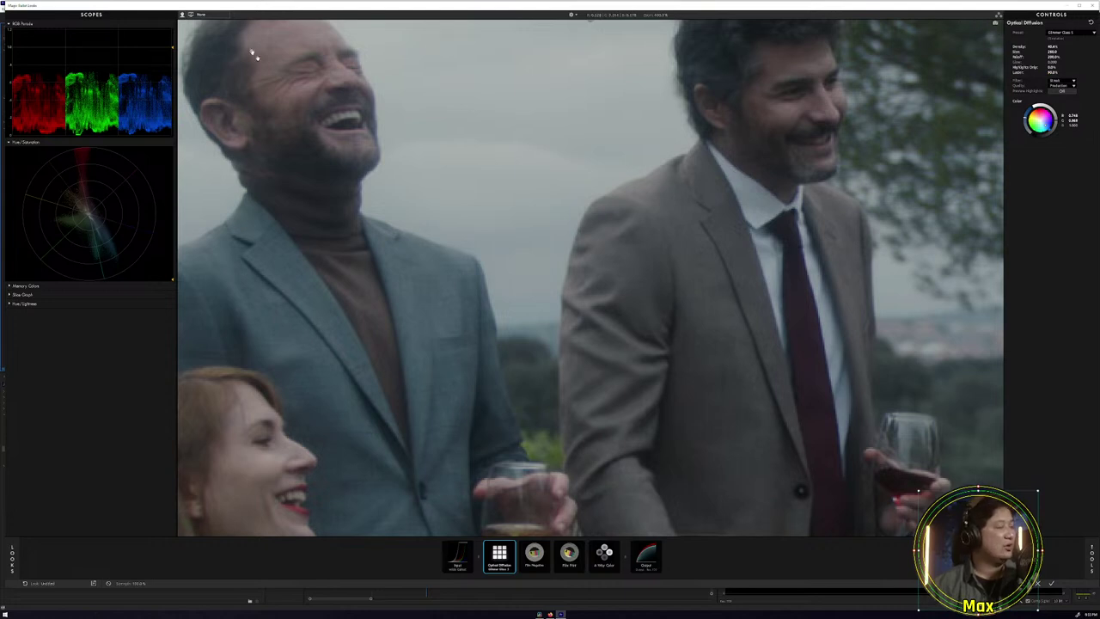
{"action": "left_click", "coordinate": [649, 15]}
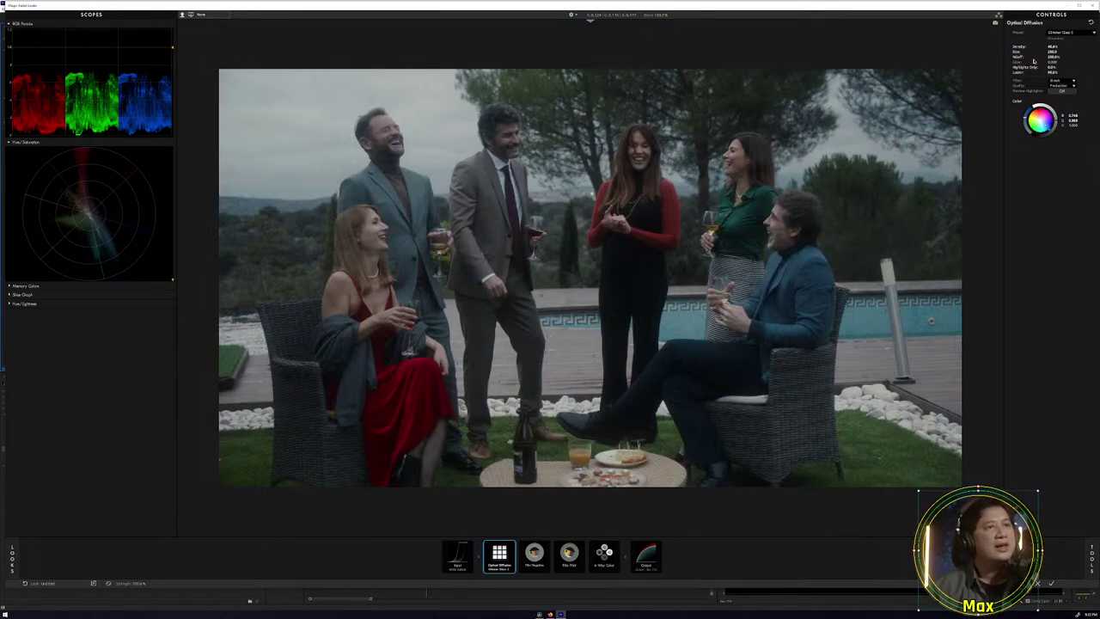
Turn on Preview Highlights, compare with diffusion toggled, leave it on, and open the Tools library.
{"action": "left_click", "coordinate": [1062, 90]}
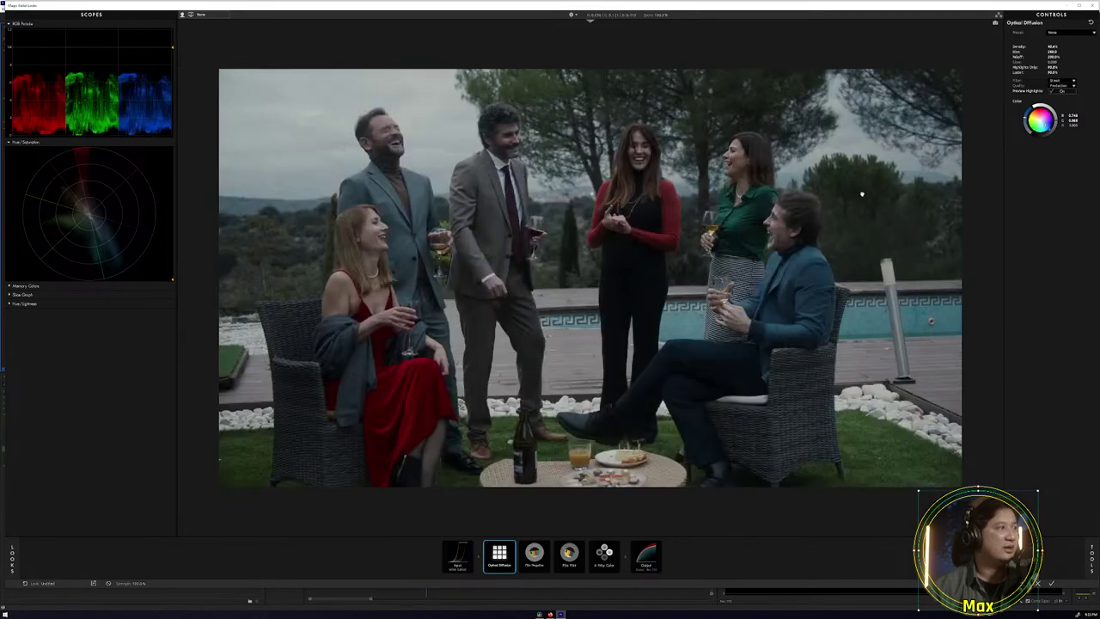
{"action": "left_click", "coordinate": [514, 545]}
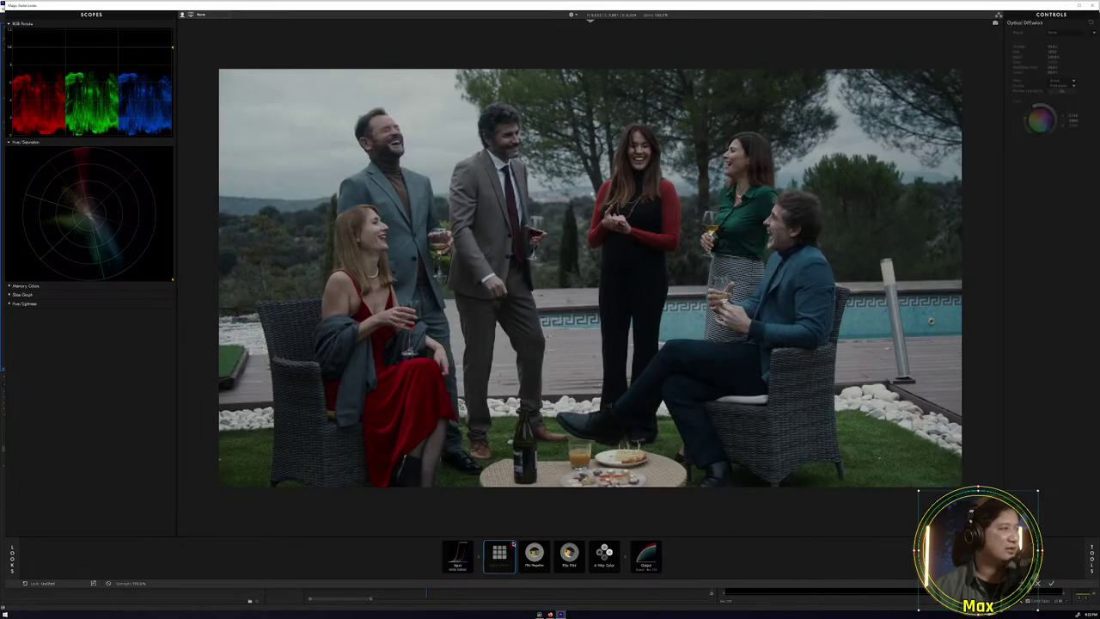
{"action": "left_click", "coordinate": [514, 544]}
{"action": "left_click", "coordinate": [513, 545]}
{"action": "left_click", "coordinate": [514, 545]}
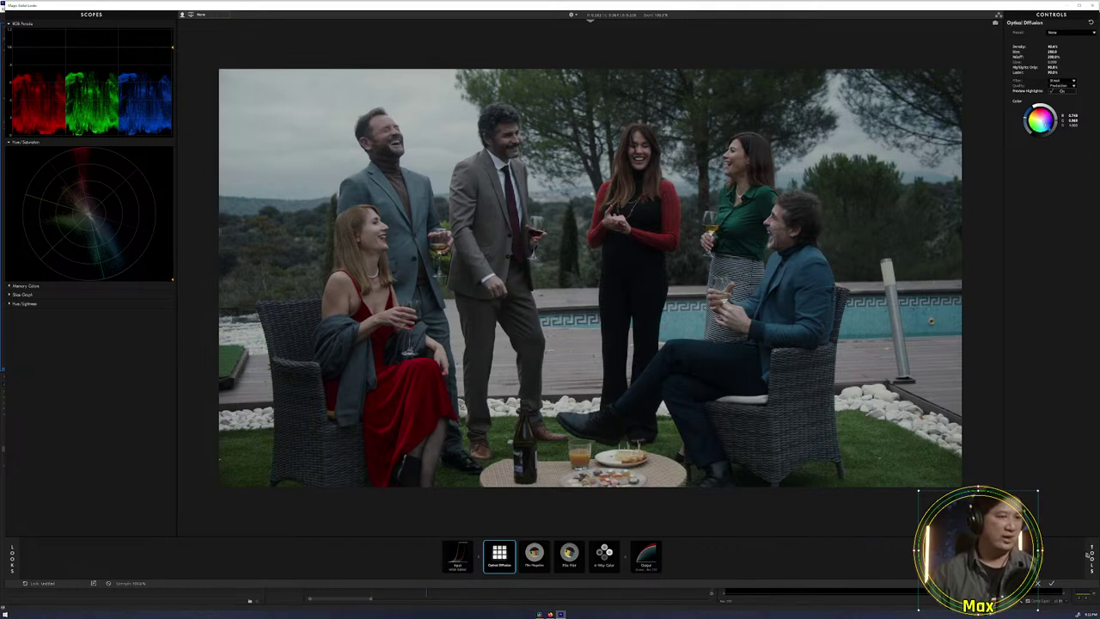
{"action": "left_click", "coordinate": [1091, 555]}
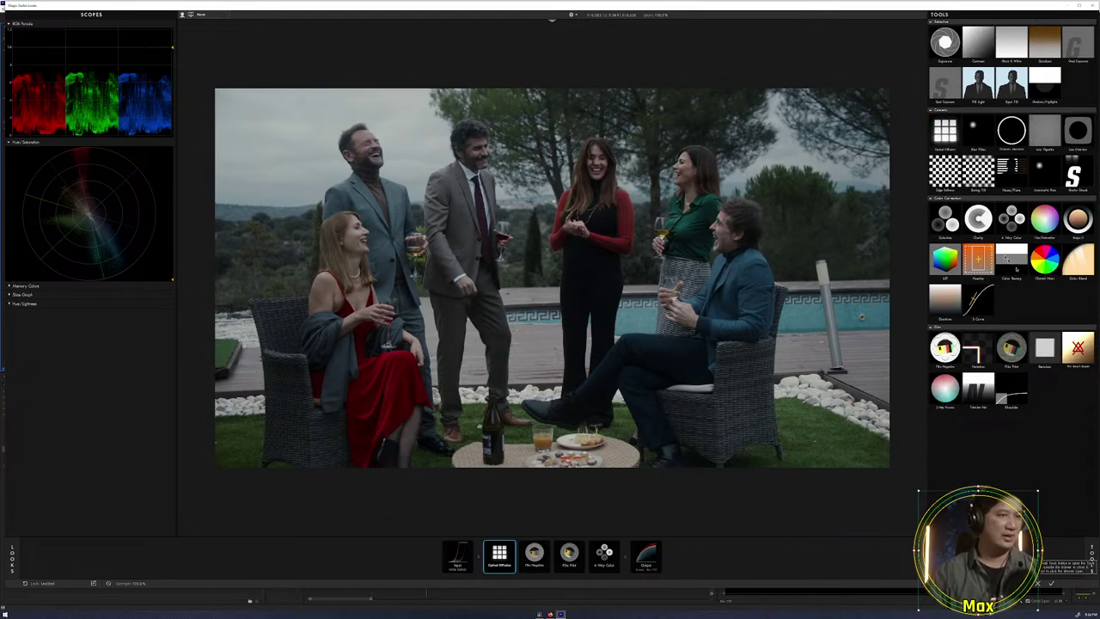
Add Colorista ahead of Optical Diffusion and raise its Shadows red to about 1.016.
{"action": "left_click", "coordinate": [945, 220]}
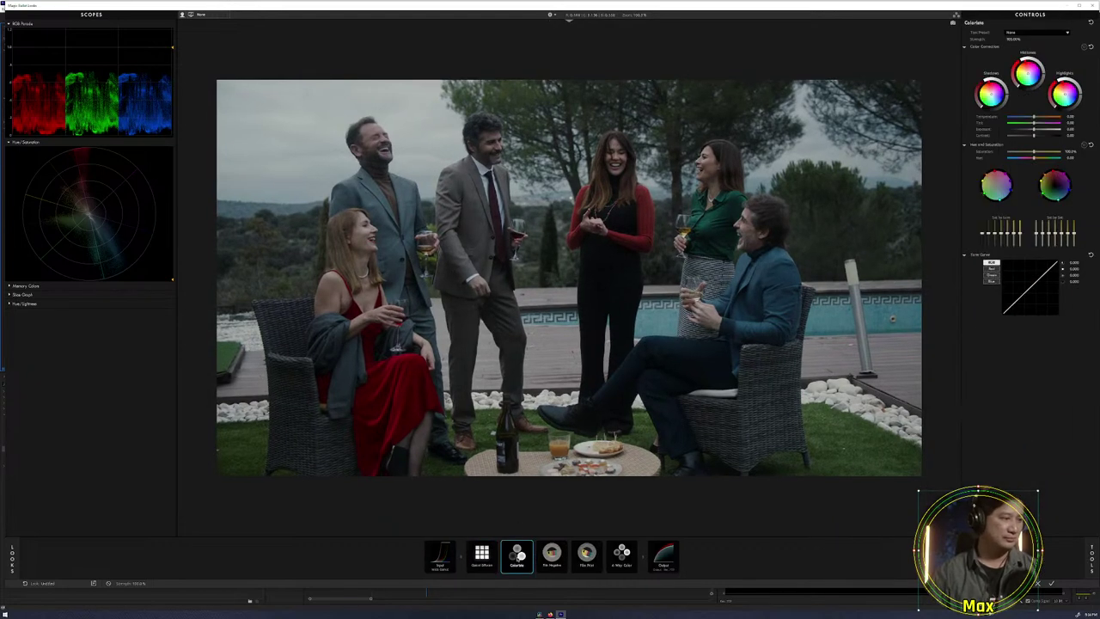
{"action": "left_click_drag", "start_coordinate": [516, 554], "coordinate": [481, 555]}
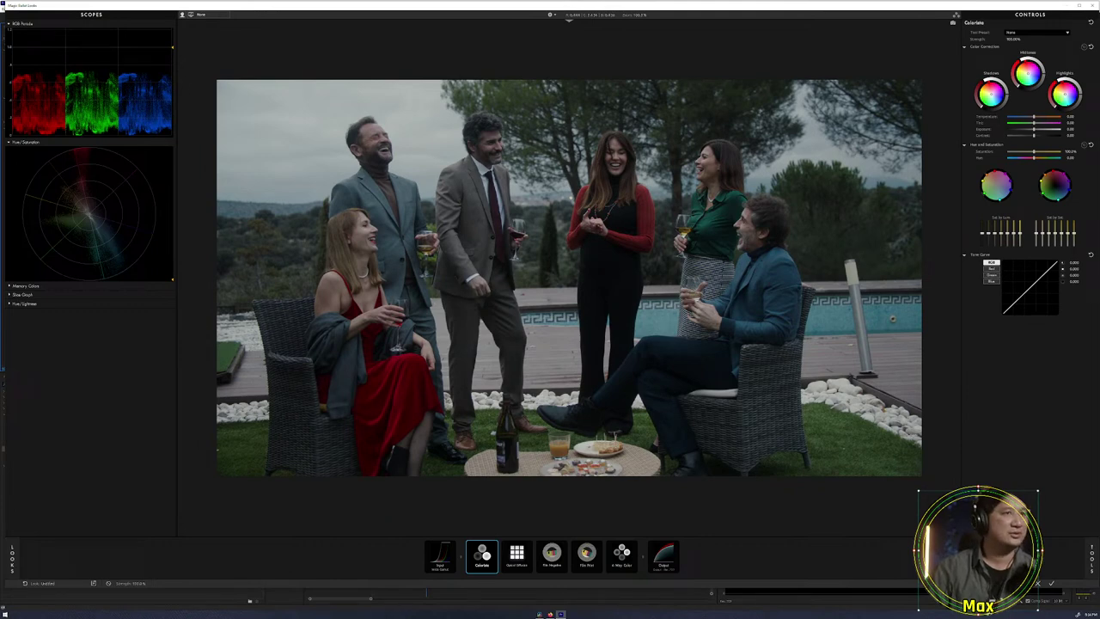
{"action": "left_click", "coordinate": [1084, 47]}
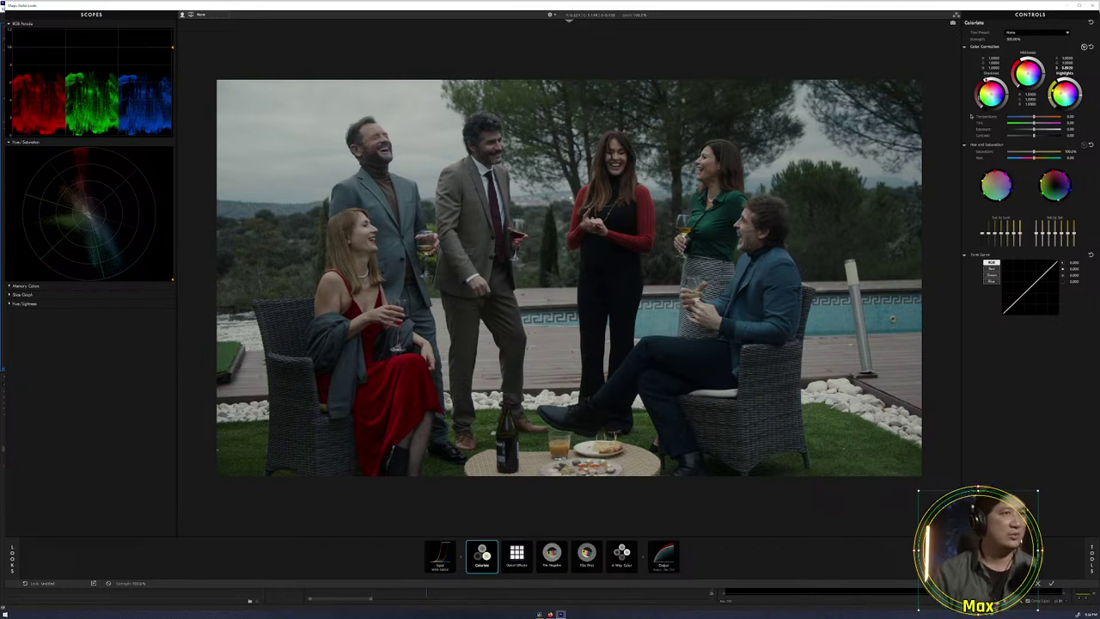
{"action": "left_click_drag", "start_coordinate": [987, 58], "coordinate": [996, 58]}
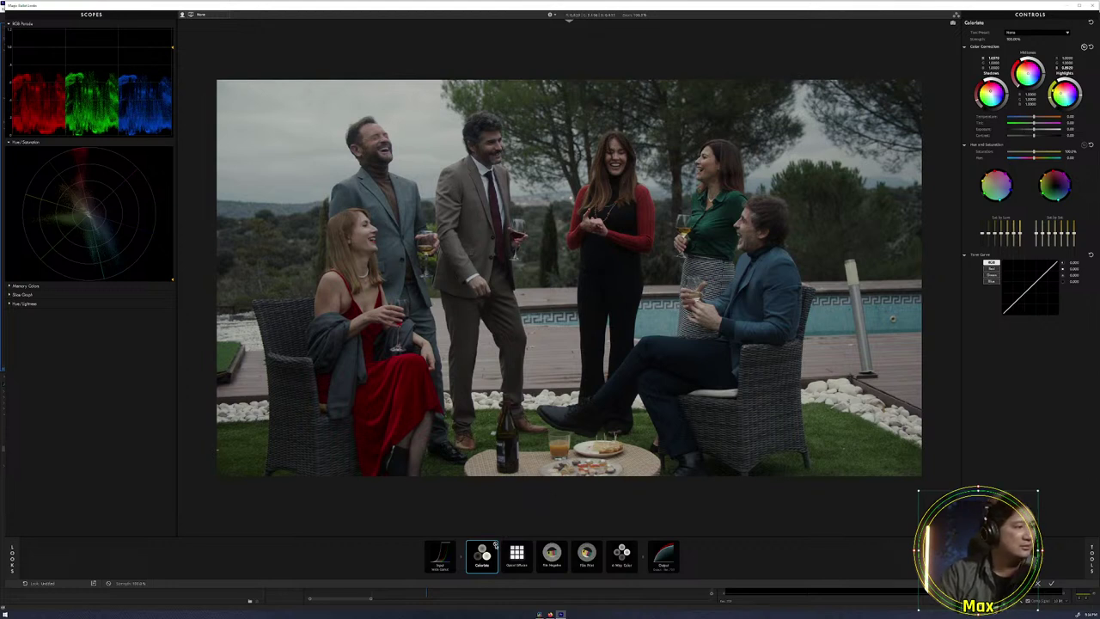
Toggle Colorista off and on to compare, leaving it on, then bring up the Save Look dialog.
{"action": "left_click", "coordinate": [495, 543]}
{"action": "left_click", "coordinate": [496, 543]}
{"action": "left_click", "coordinate": [496, 543]}
{"action": "left_click", "coordinate": [495, 543]}
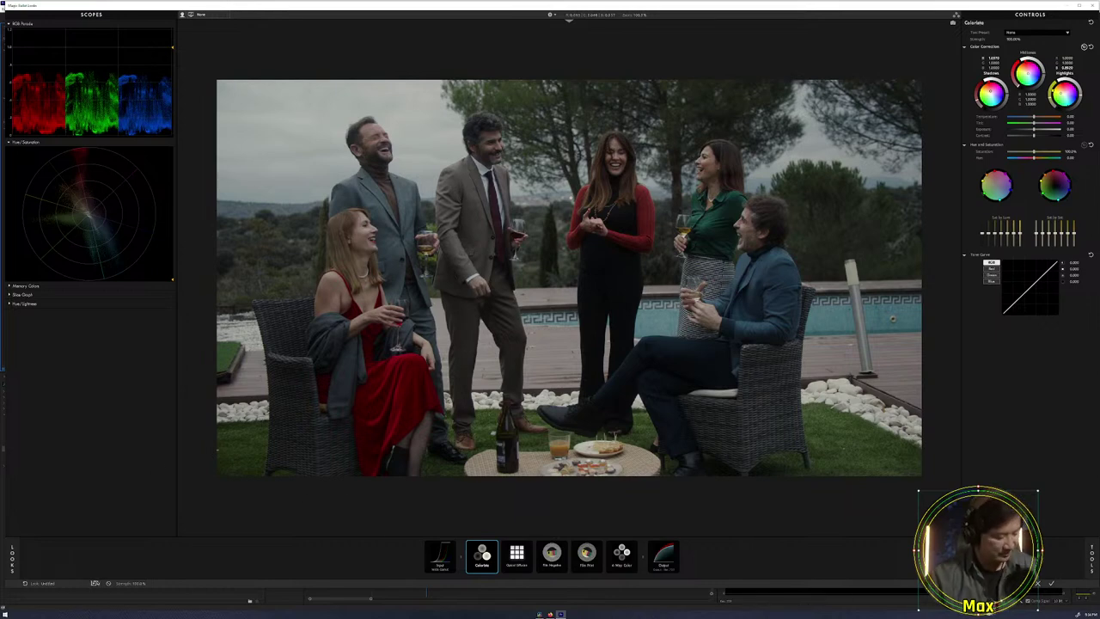
{"action": "left_click", "coordinate": [93, 583]}
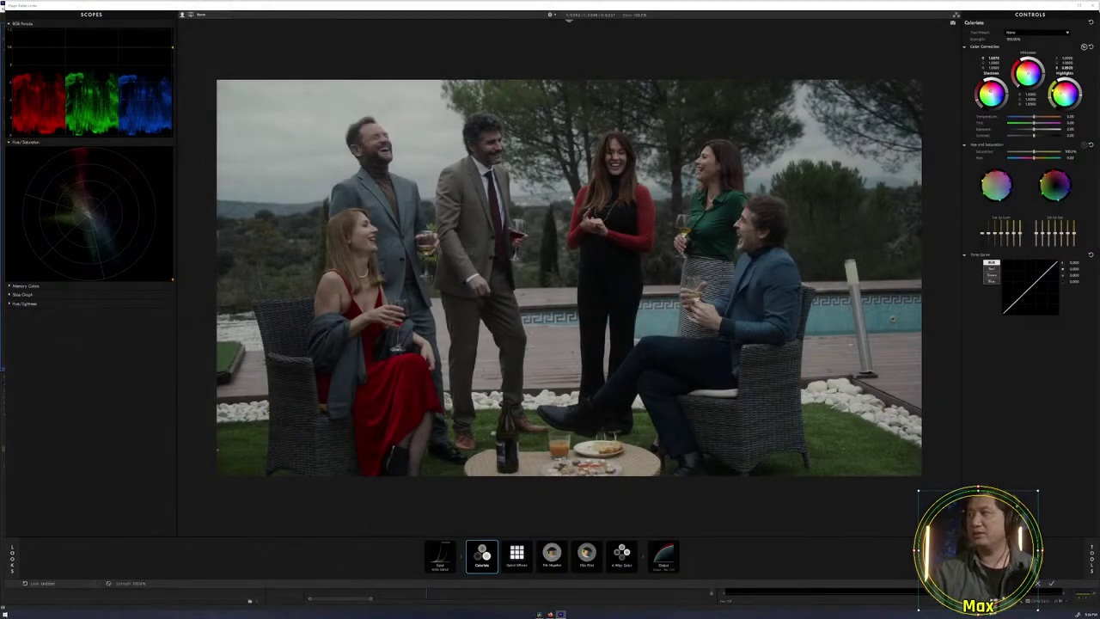
{"action": "left_click_drag", "start_coordinate": [901, 176], "coordinate": [552, 228]}
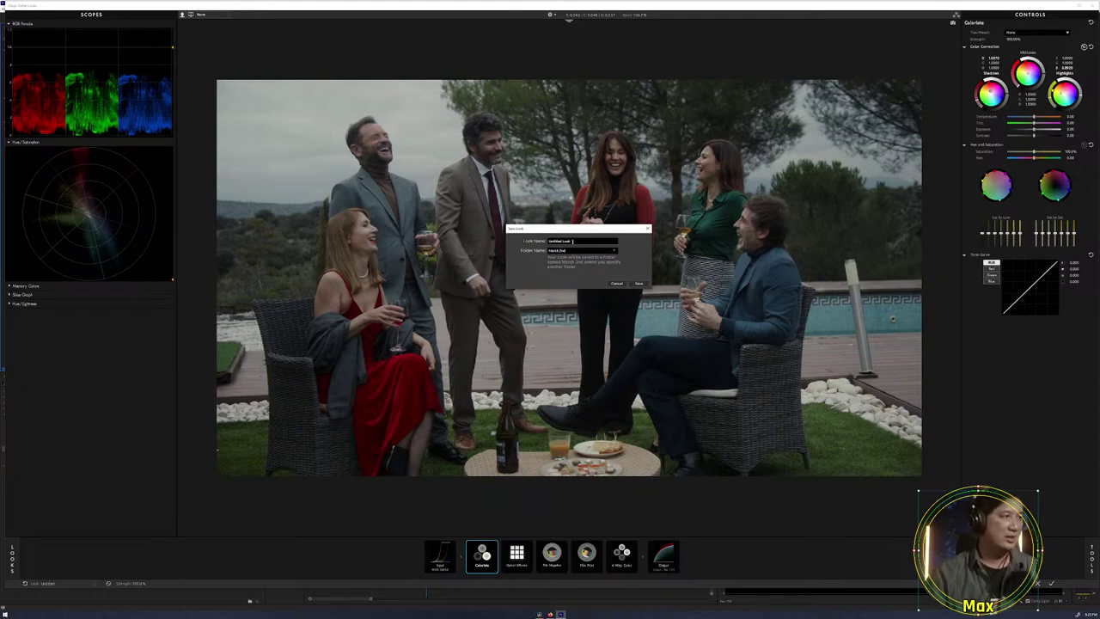
Save the look as 'sd' in the March 2nd folder and apply it to the clip.
{"action": "left_click_drag", "start_coordinate": [572, 242], "coordinate": [538, 240]}
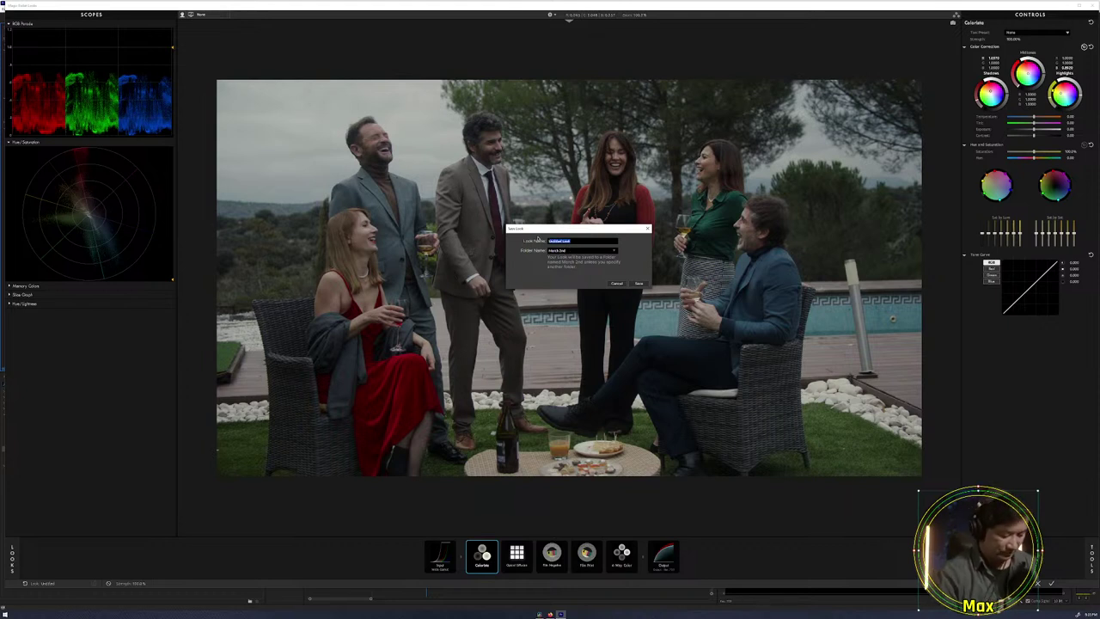
{"action": "type", "text": "sd"}
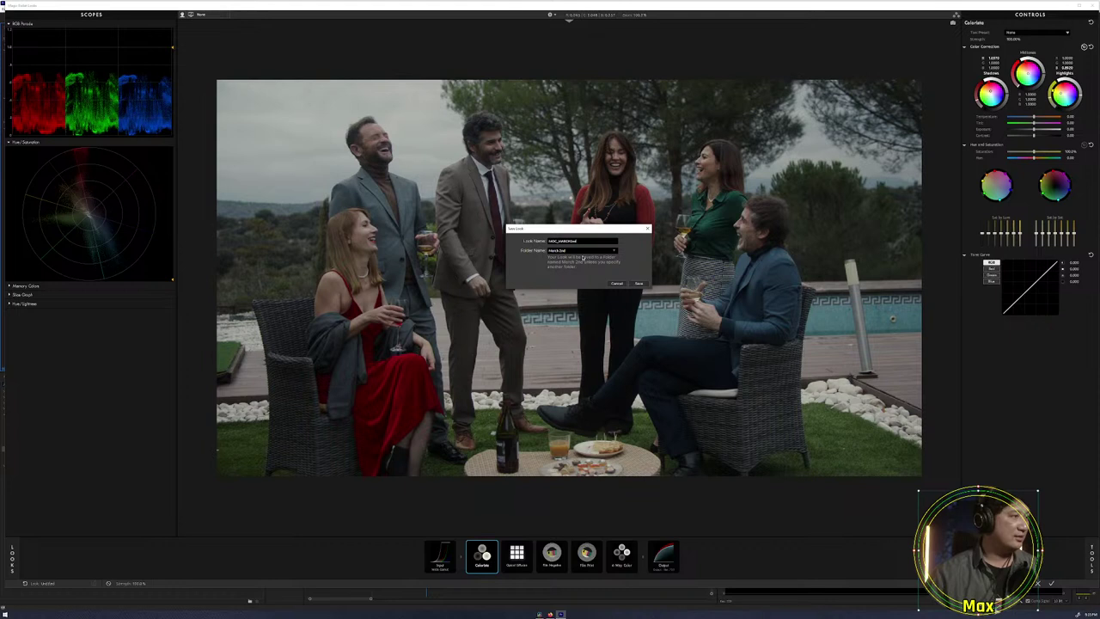
{"action": "left_click_drag", "start_coordinate": [577, 250], "coordinate": [547, 250]}
{"action": "left_click", "coordinate": [614, 251]}
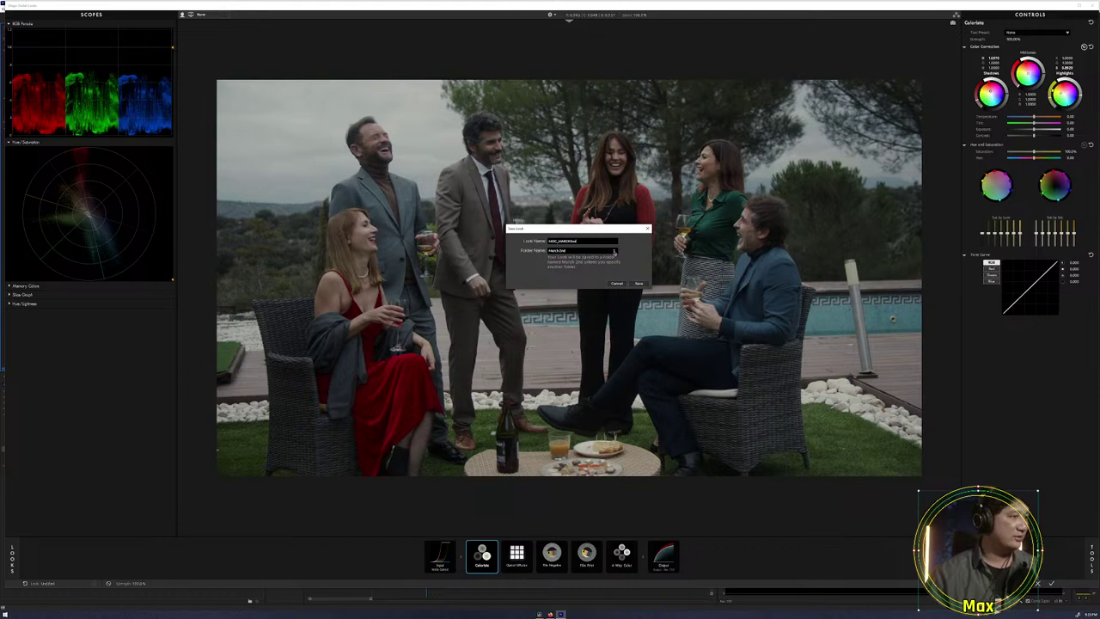
{"action": "left_click", "coordinate": [614, 251]}
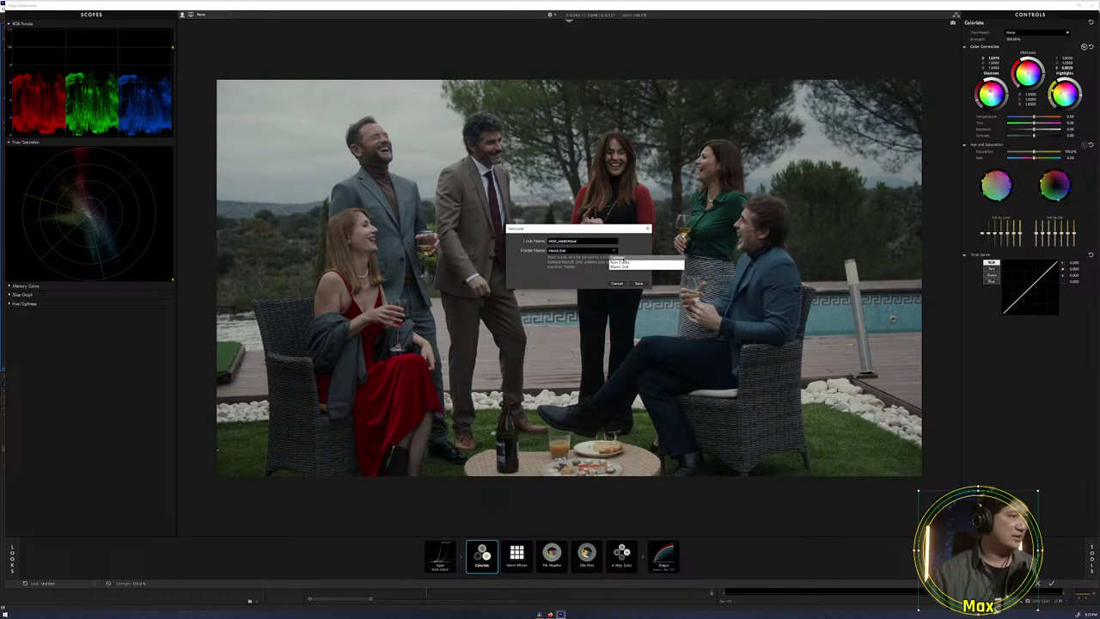
{"action": "left_click", "coordinate": [625, 267]}
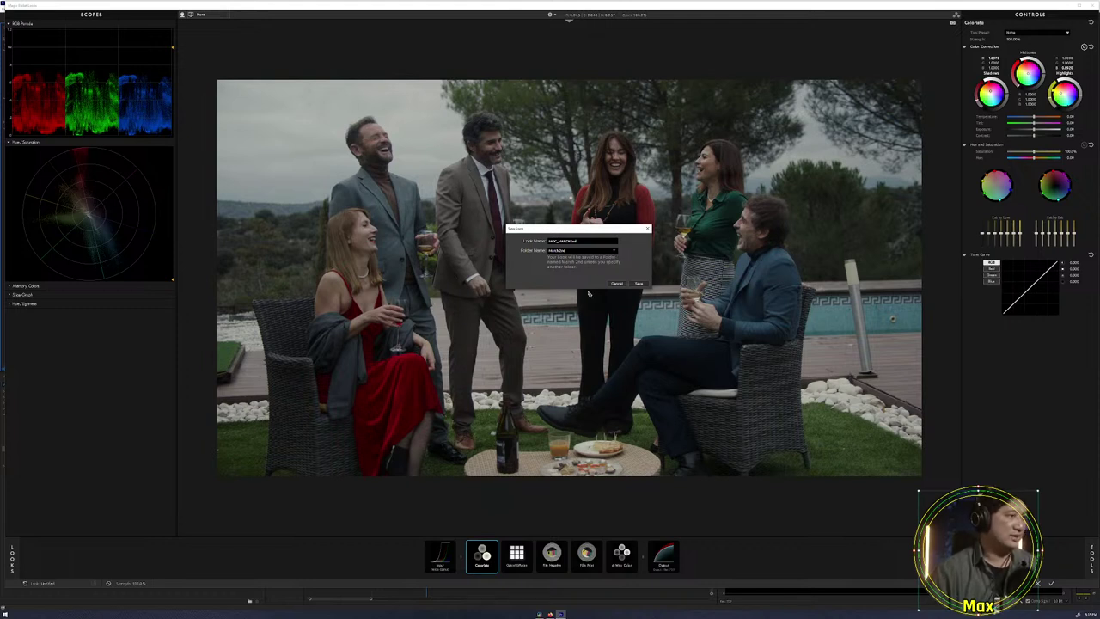
{"action": "left_click", "coordinate": [641, 284]}
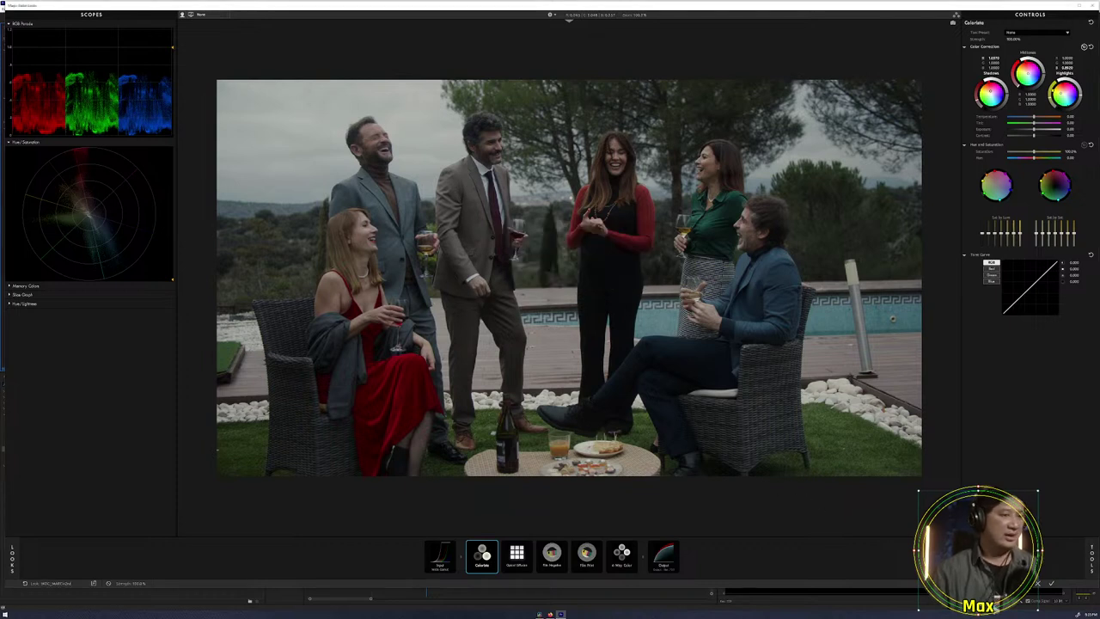
{"action": "left_click", "coordinate": [1051, 584]}
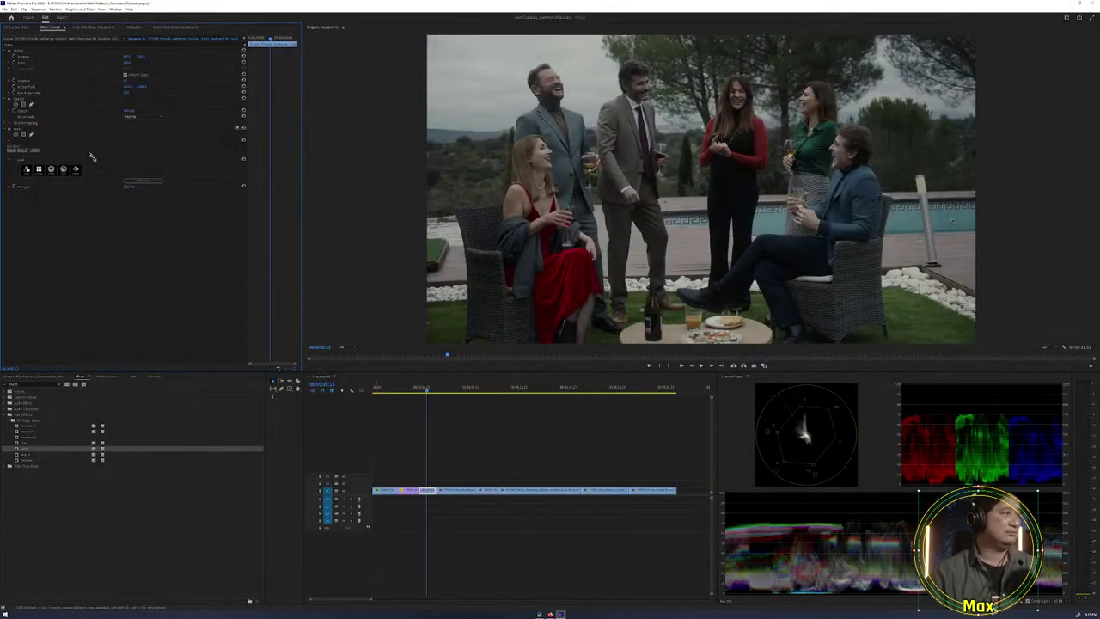
Bypass the Looks grade to see the original, then scrub to the close-up and back.
{"action": "left_click", "coordinate": [8, 129]}
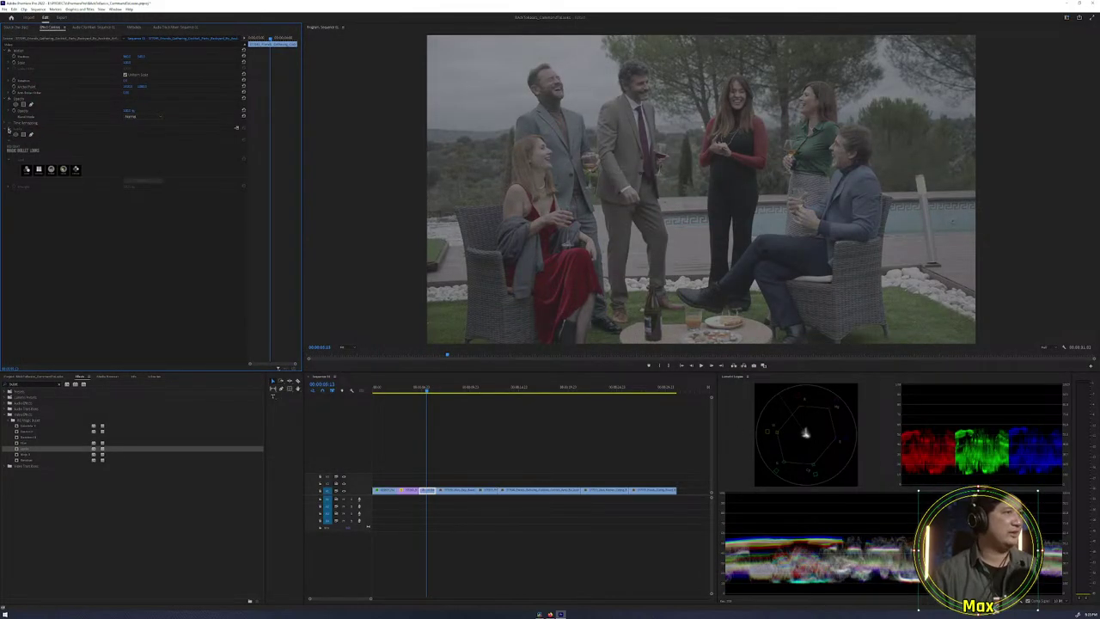
{"action": "left_click", "coordinate": [8, 129]}
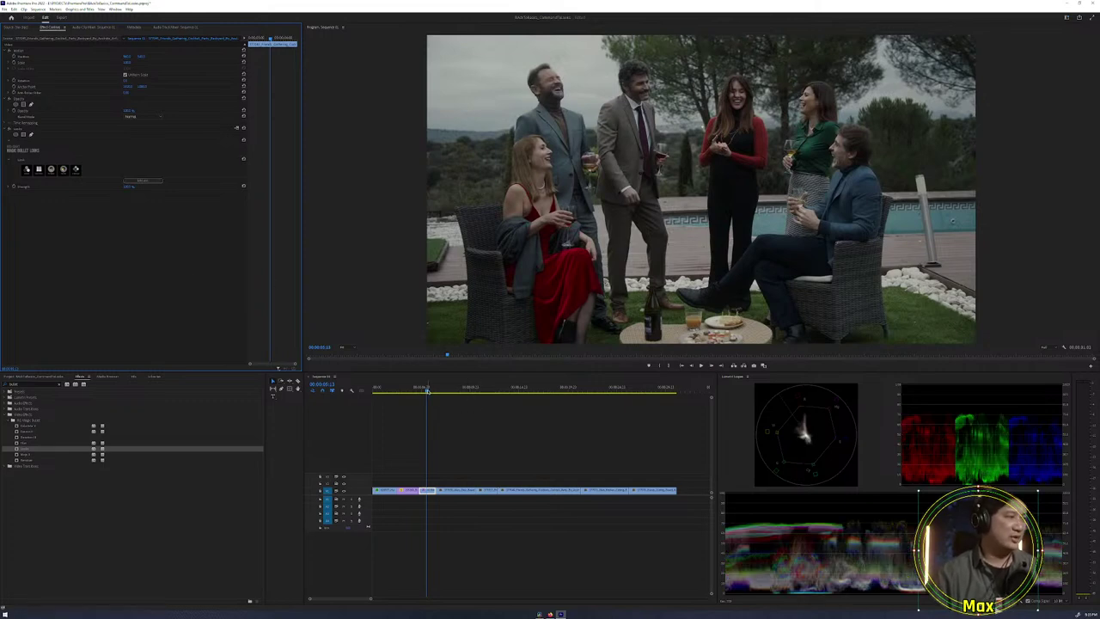
{"action": "left_click", "coordinate": [458, 388]}
{"action": "left_click_drag", "start_coordinate": [457, 391], "coordinate": [450, 391]}
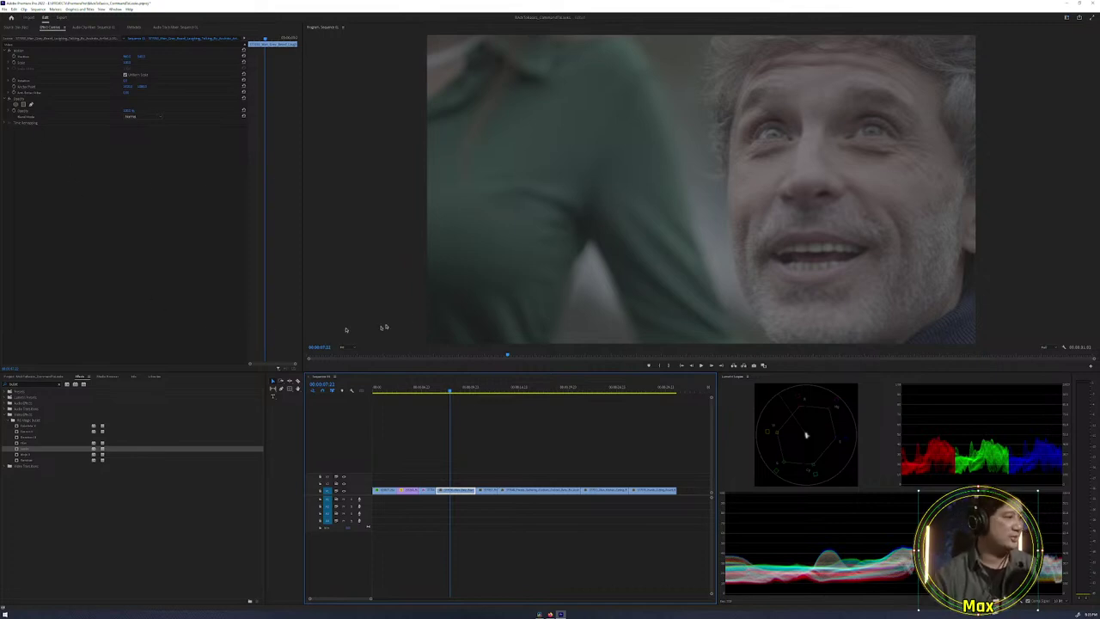
{"action": "left_click_drag", "start_coordinate": [450, 388], "coordinate": [427, 387]}
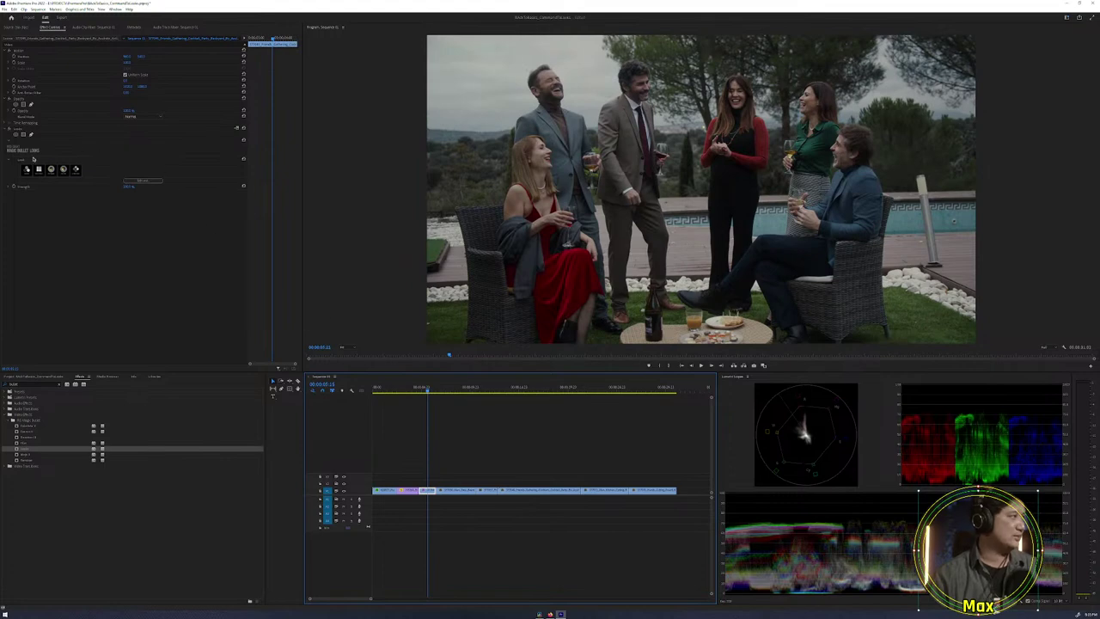
Paste the group shot's Looks effect onto the close-up and enable side-by-side Comparison View.
{"action": "left_click", "coordinate": [18, 127]}
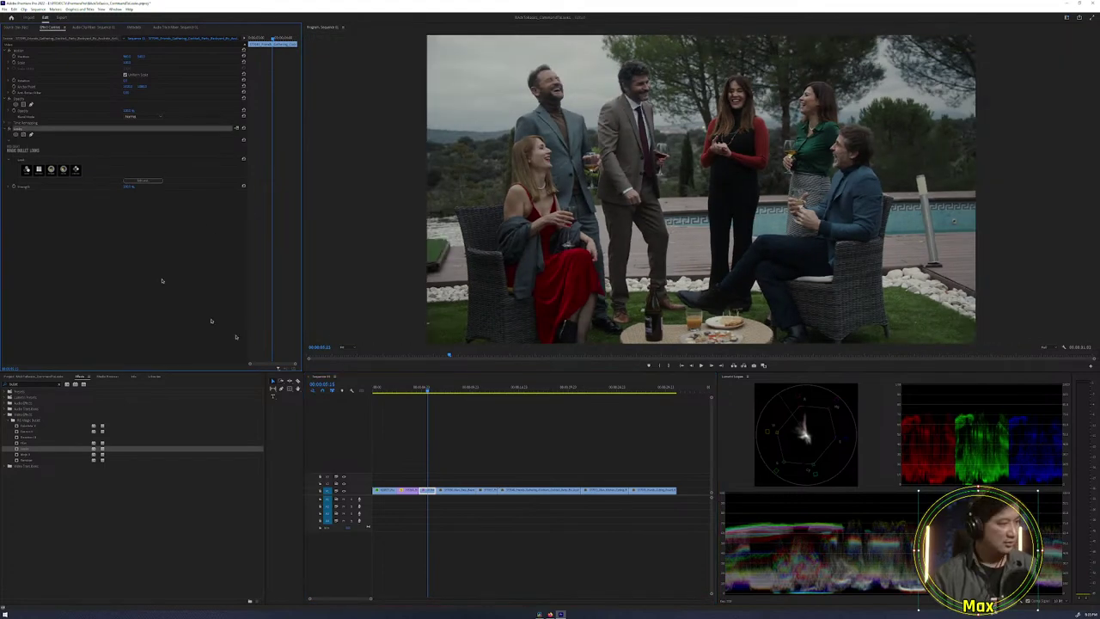
{"action": "key", "text": "space"}
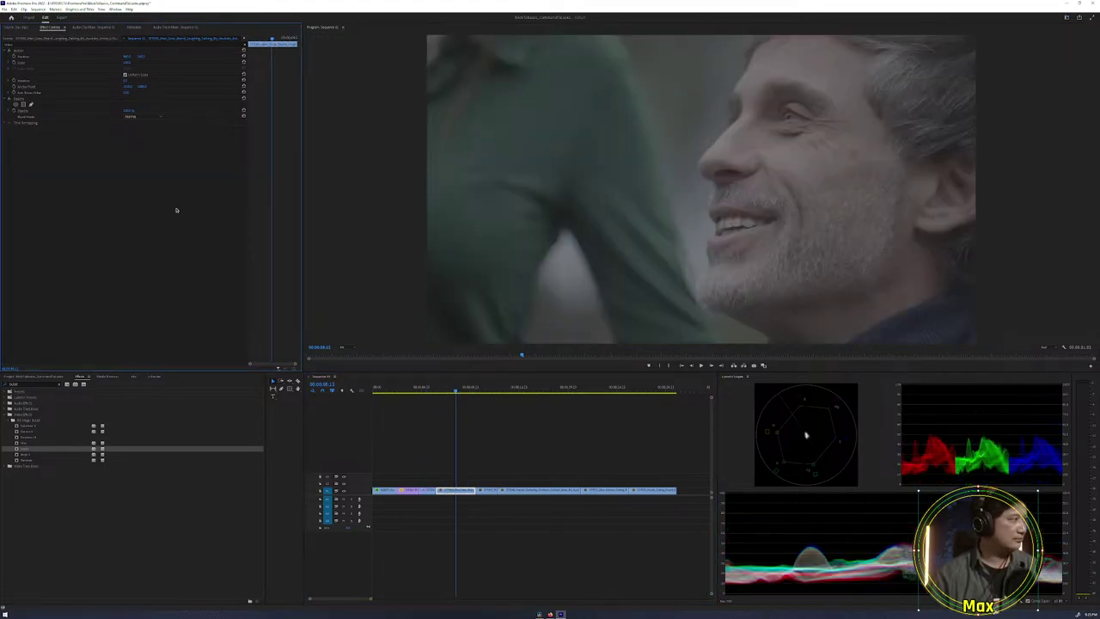
{"action": "key", "text": "ctrl+v"}
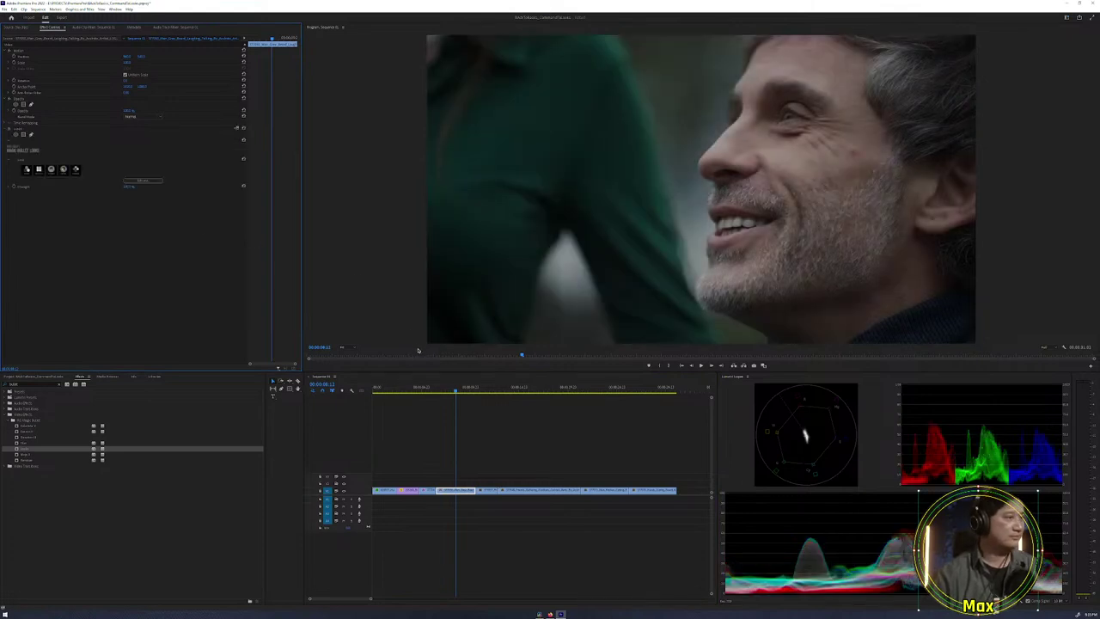
{"action": "left_click", "coordinate": [429, 389]}
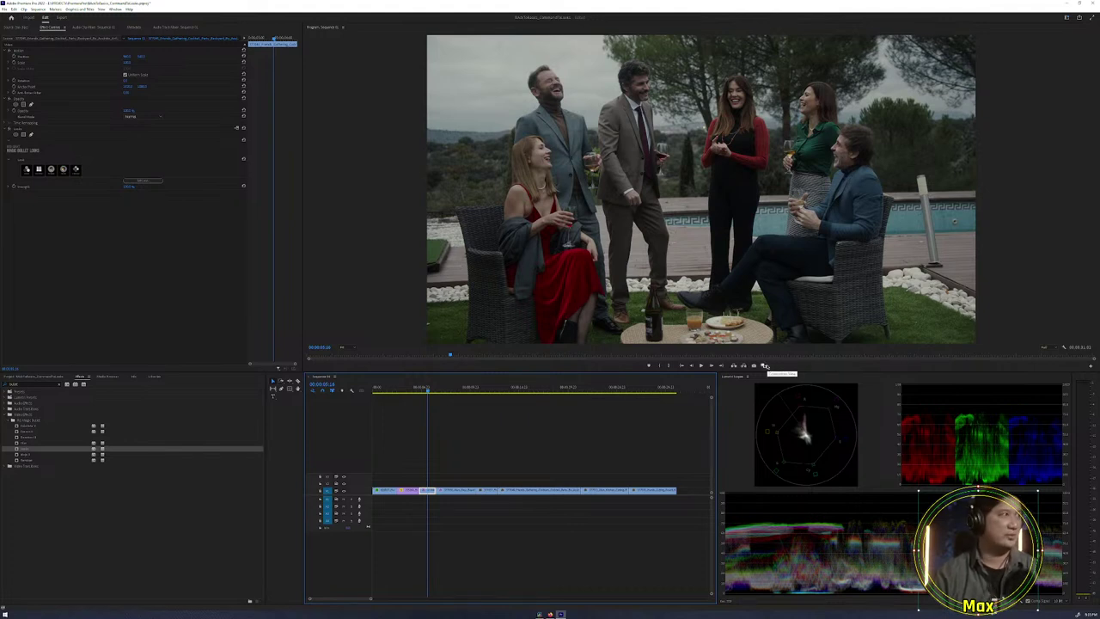
{"action": "left_click", "coordinate": [764, 365]}
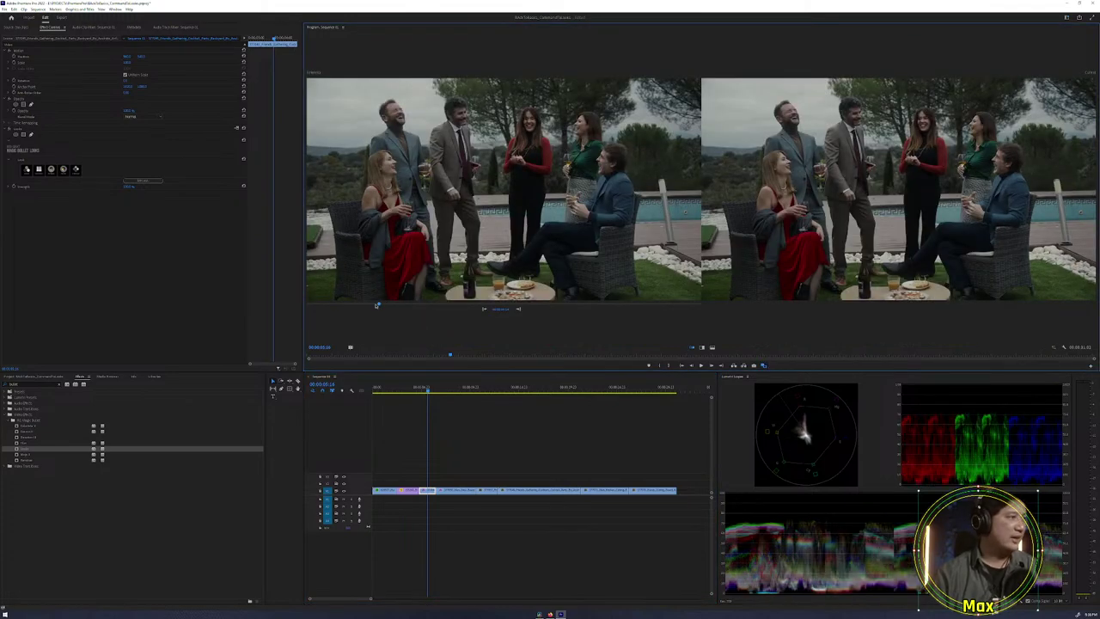
Set the reference to a later group-shot frame, scrub to the close-up, and edit its Looks grade.
{"action": "left_click_drag", "start_coordinate": [377, 305], "coordinate": [387, 304]}
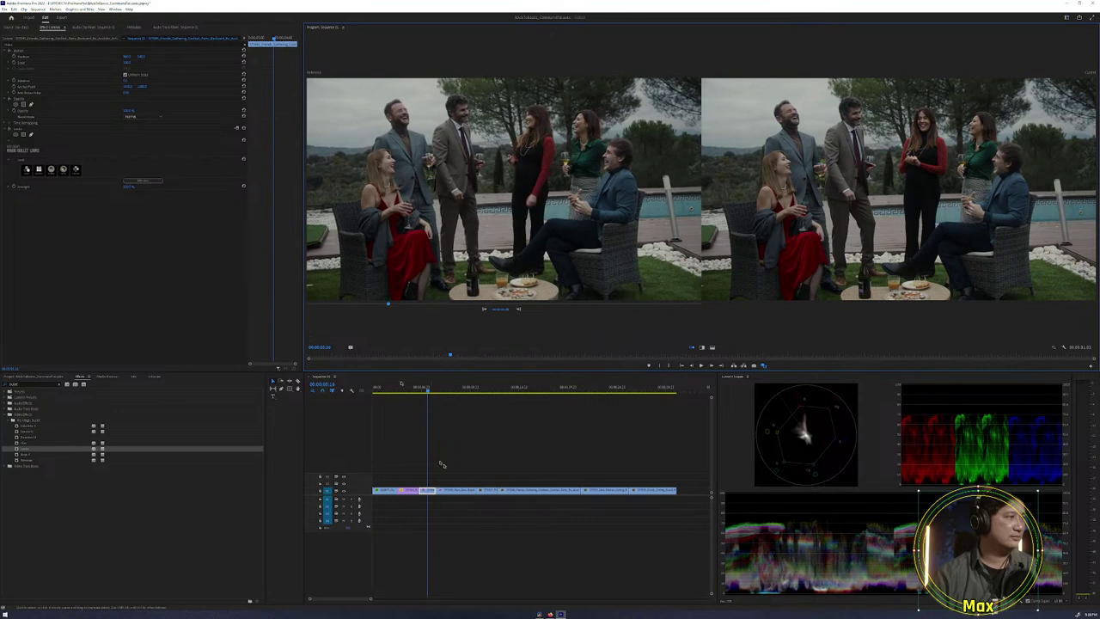
{"action": "left_click_drag", "start_coordinate": [430, 389], "coordinate": [466, 389]}
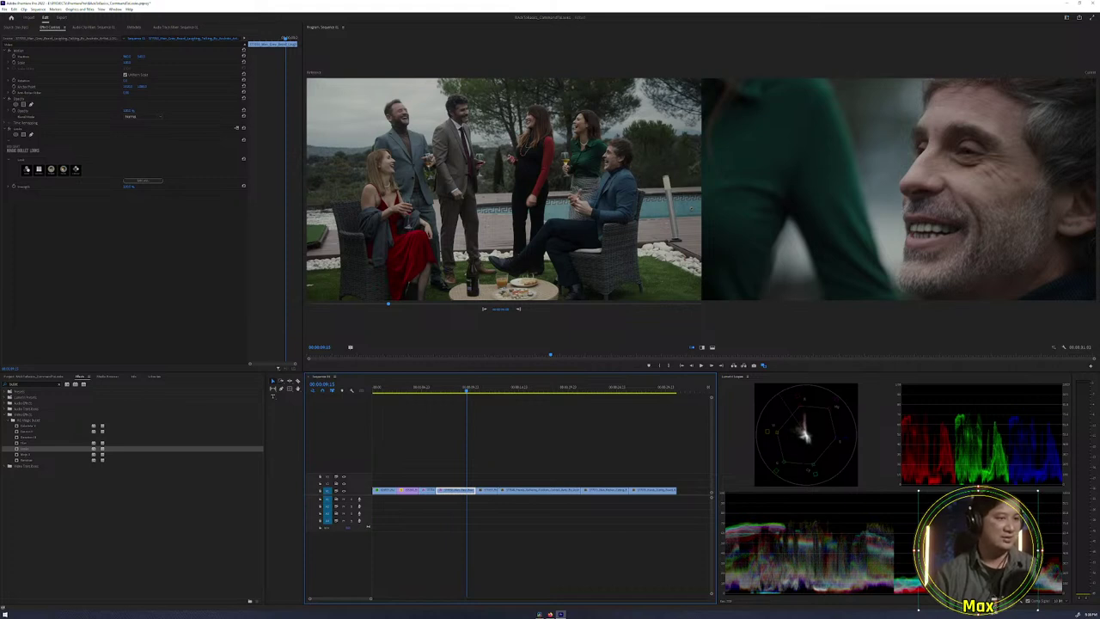
{"action": "left_click", "coordinate": [145, 182]}
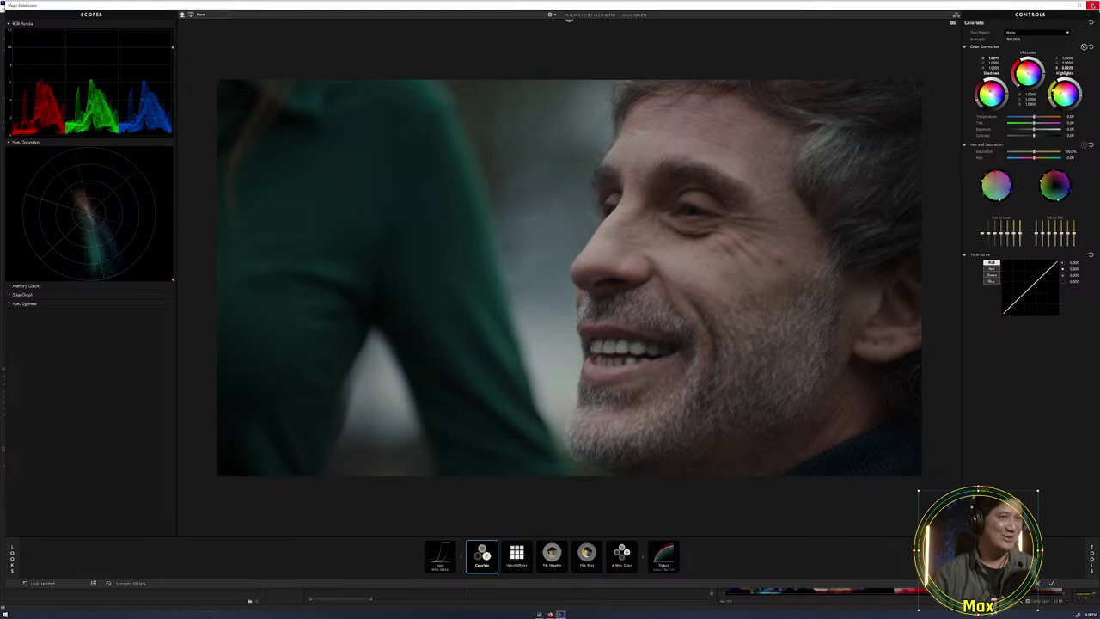
Close the Magic Bullet Looks window without changing the close-up's look.
{"action": "left_click", "coordinate": [1092, 6]}
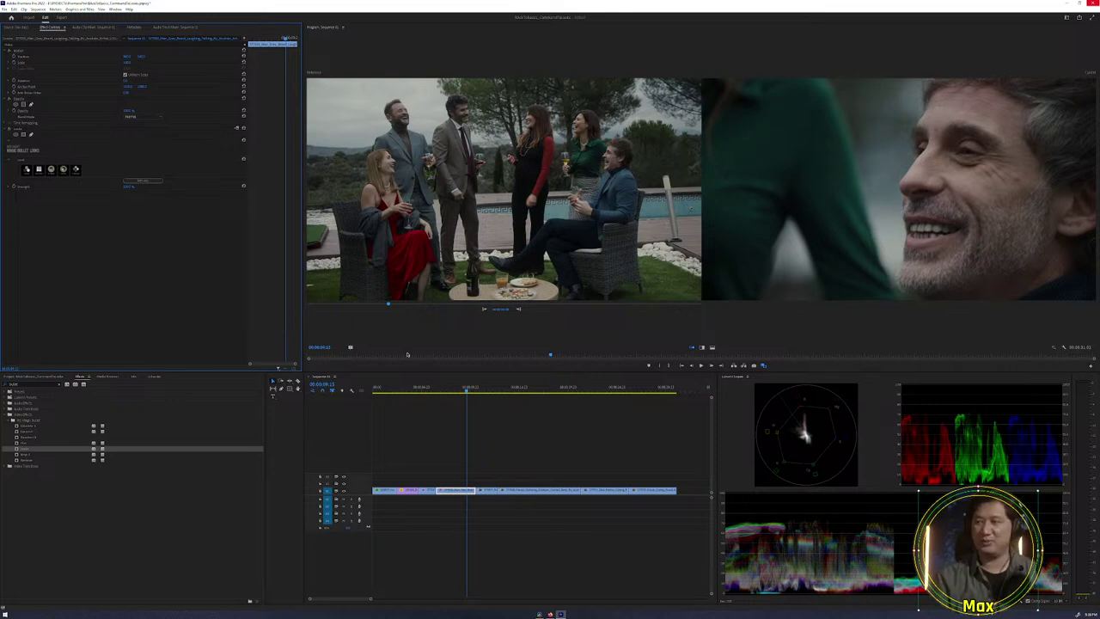
Delete the Magic Bullet Looks effect from both the close-up and the group shot clips.
{"action": "left_click", "coordinate": [21, 129]}
{"action": "key", "text": "Delete"}
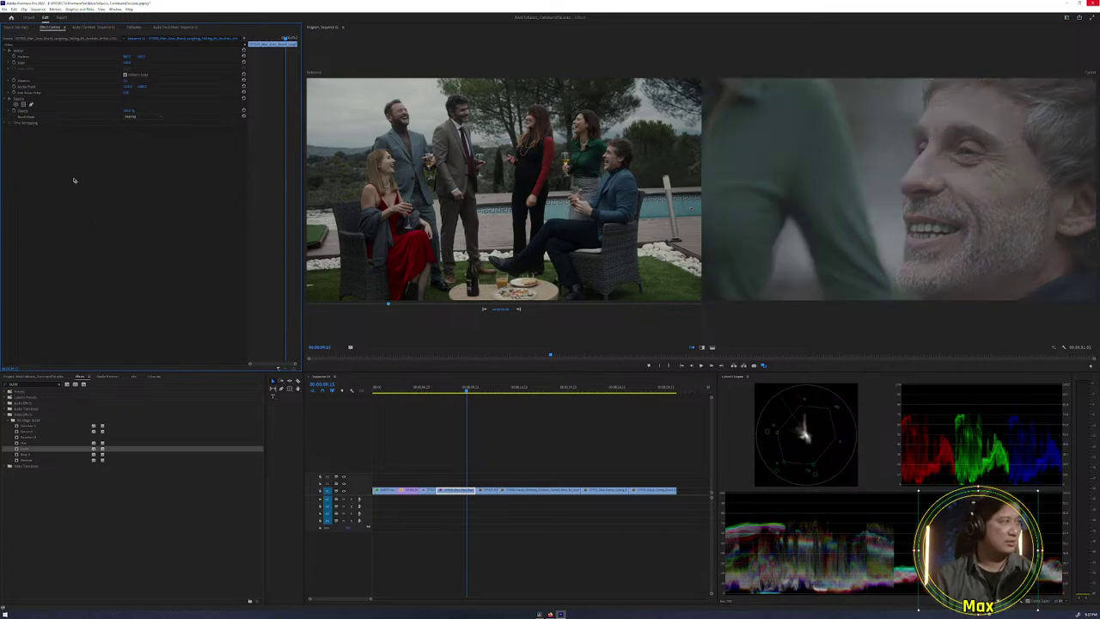
{"action": "left_click", "coordinate": [763, 364]}
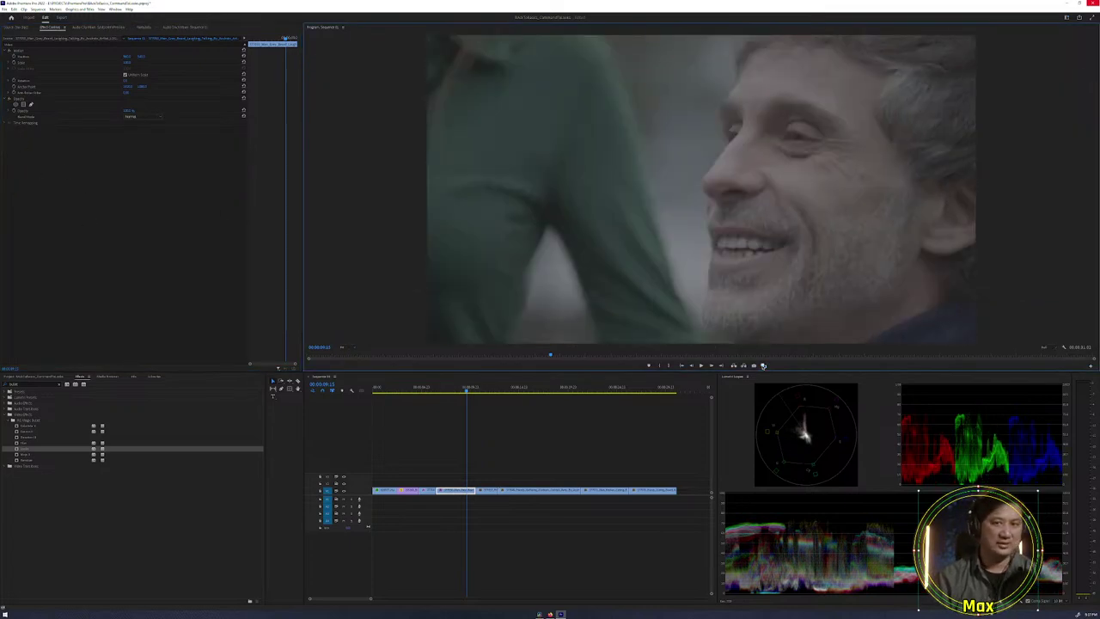
{"action": "left_click", "coordinate": [425, 387]}
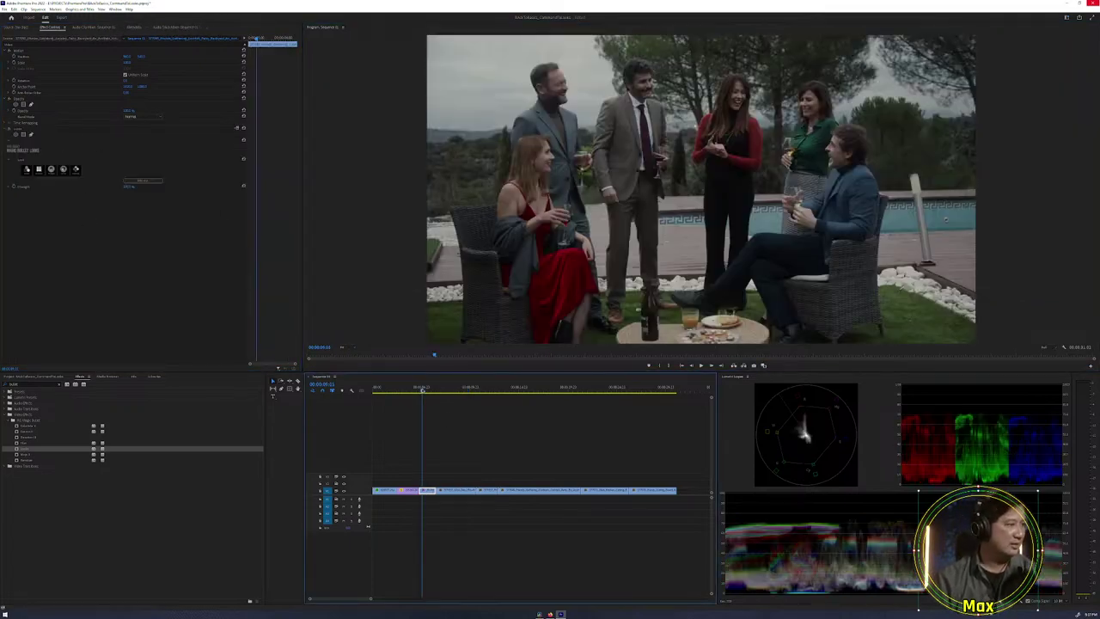
{"action": "left_click", "coordinate": [18, 129]}
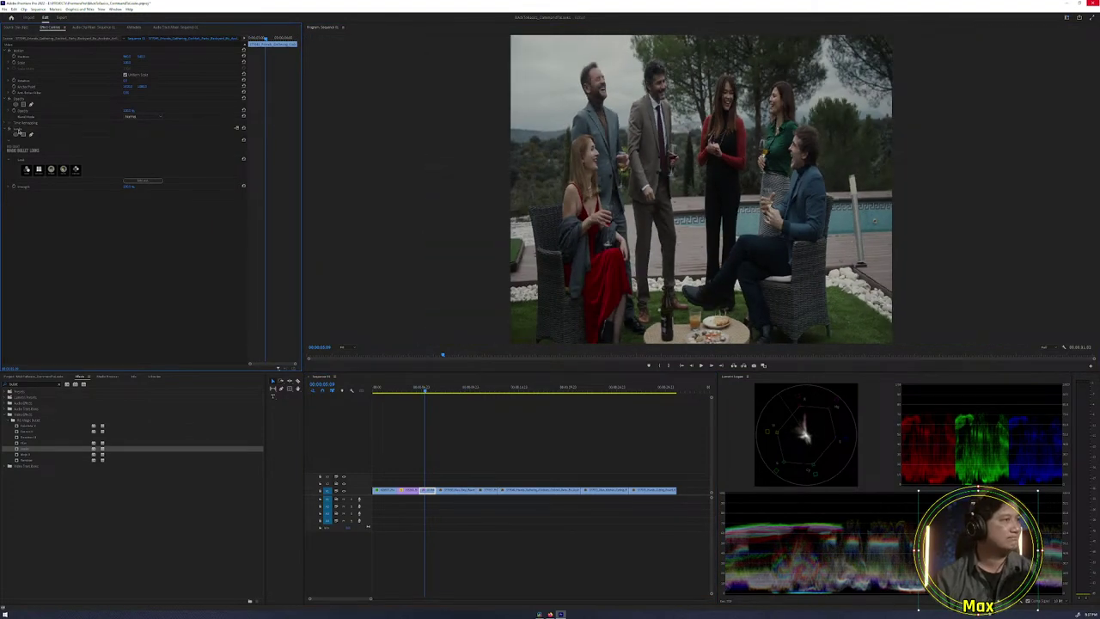
{"action": "key", "text": "Delete"}
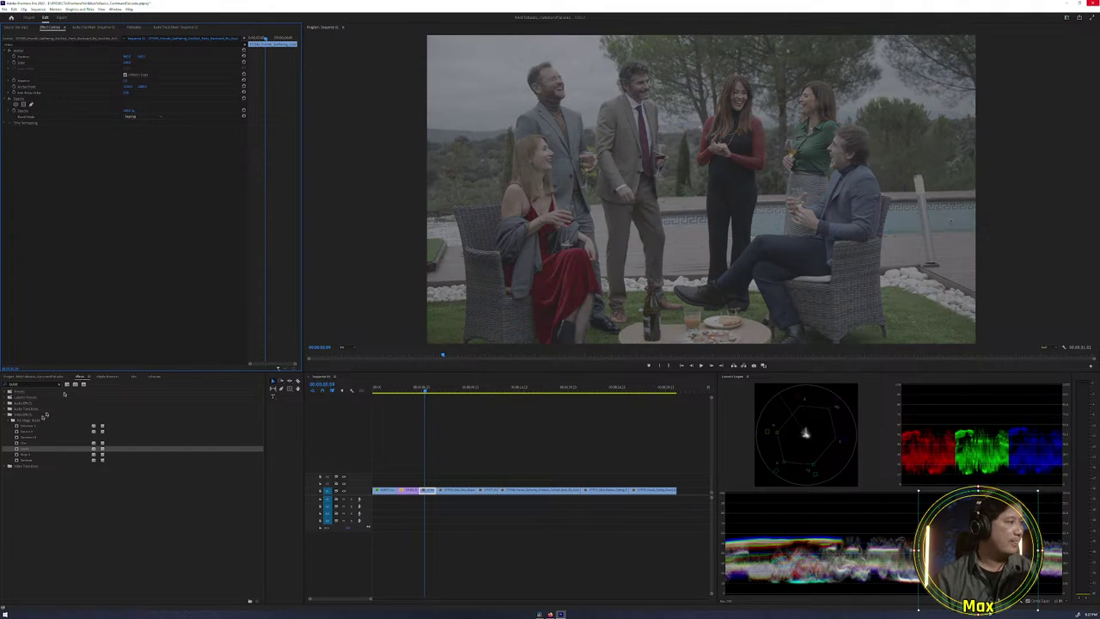
Lay an adjustment layer over the sequence, apply Magic Bullet Looks to it and open the editor.
{"action": "left_click", "coordinate": [54, 380]}
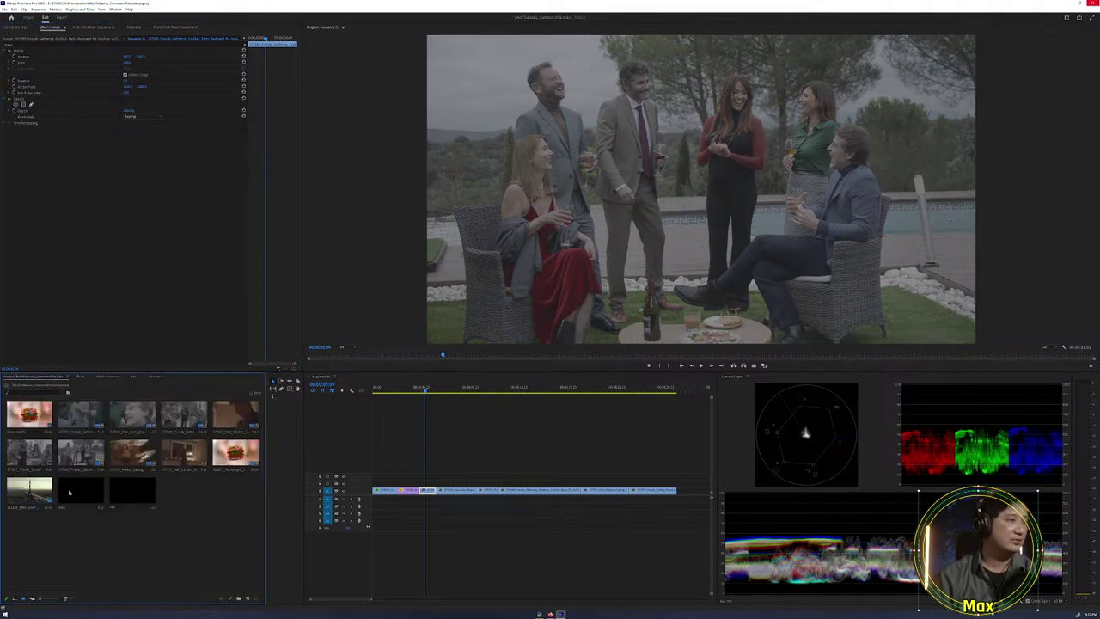
{"action": "left_click_drag", "start_coordinate": [73, 493], "coordinate": [677, 493]}
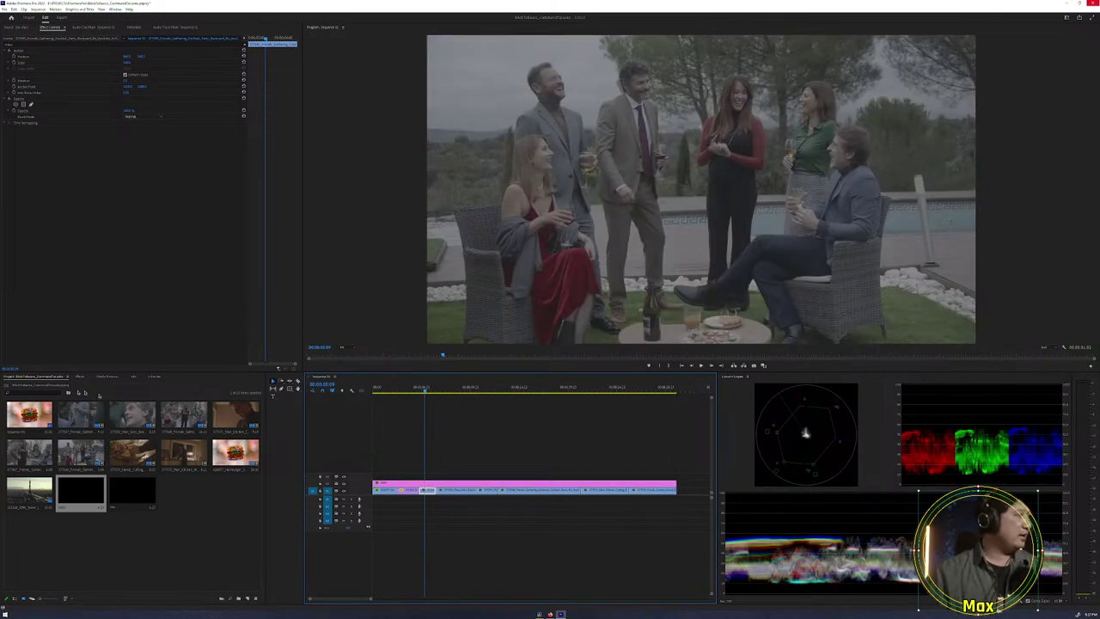
{"action": "left_click", "coordinate": [80, 376]}
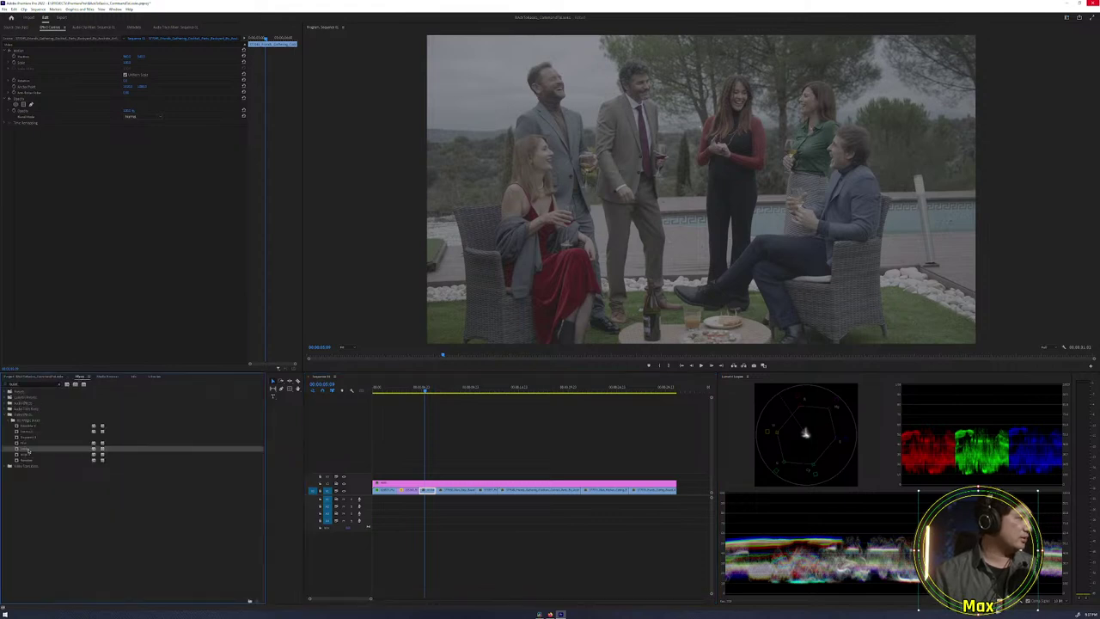
{"action": "left_click_drag", "start_coordinate": [37, 445], "coordinate": [402, 488]}
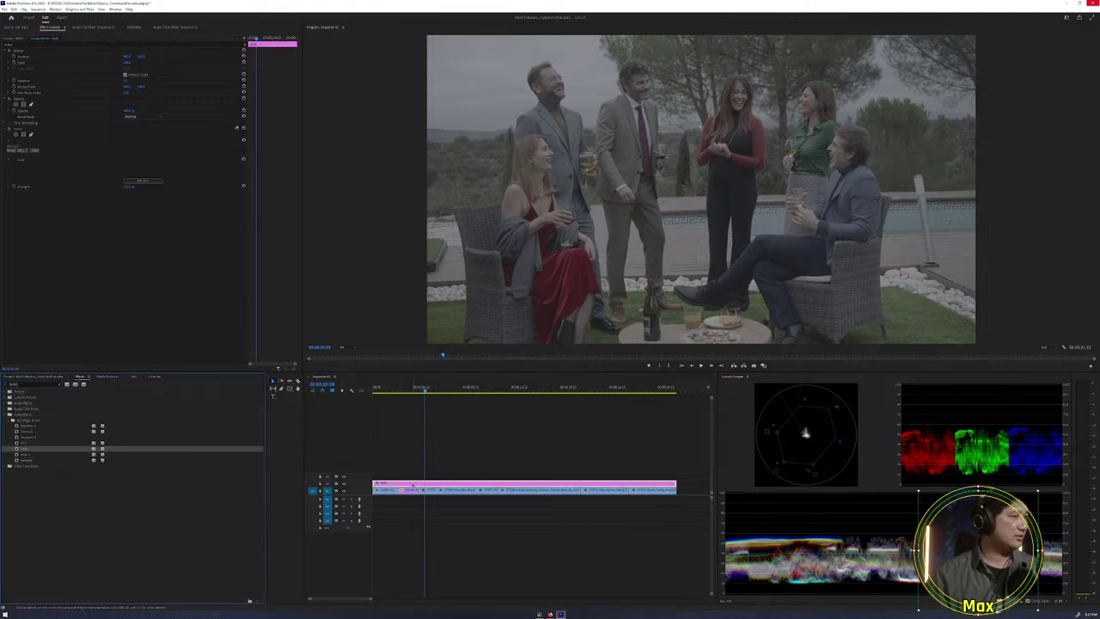
{"action": "left_click", "coordinate": [147, 182]}
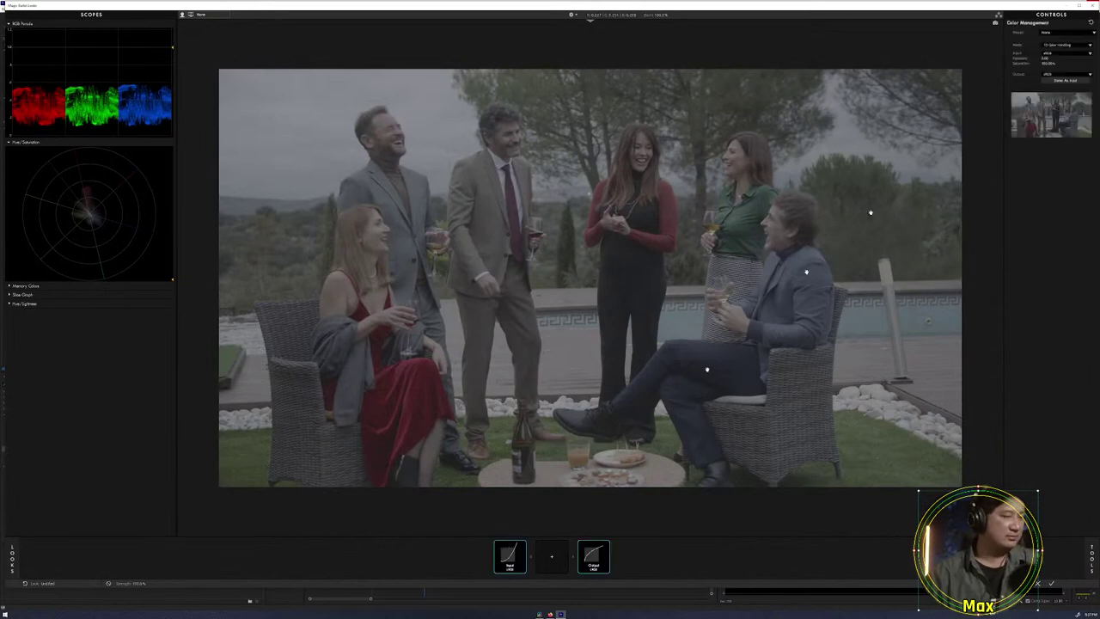
Set Color Management to OpenColorIO ACES with an ARRI LogC Wide Gamut input and a Preview transform.
{"action": "left_click", "coordinate": [1077, 46]}
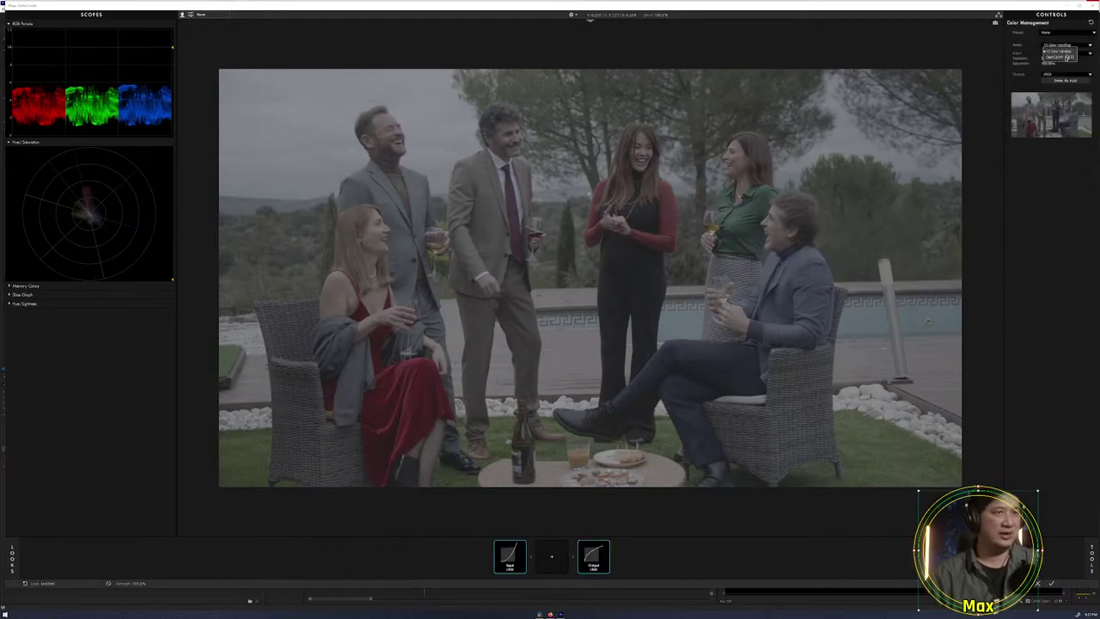
{"action": "left_click", "coordinate": [1067, 56]}
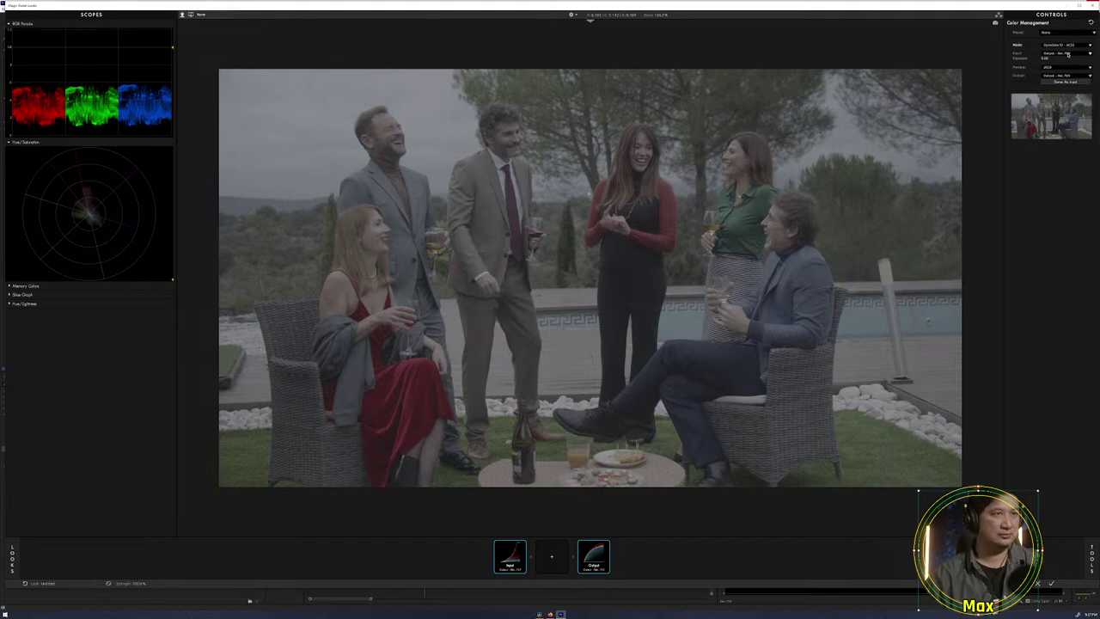
{"action": "left_click", "coordinate": [1069, 54]}
{"action": "mouse_move", "coordinate": [1056, 71]}
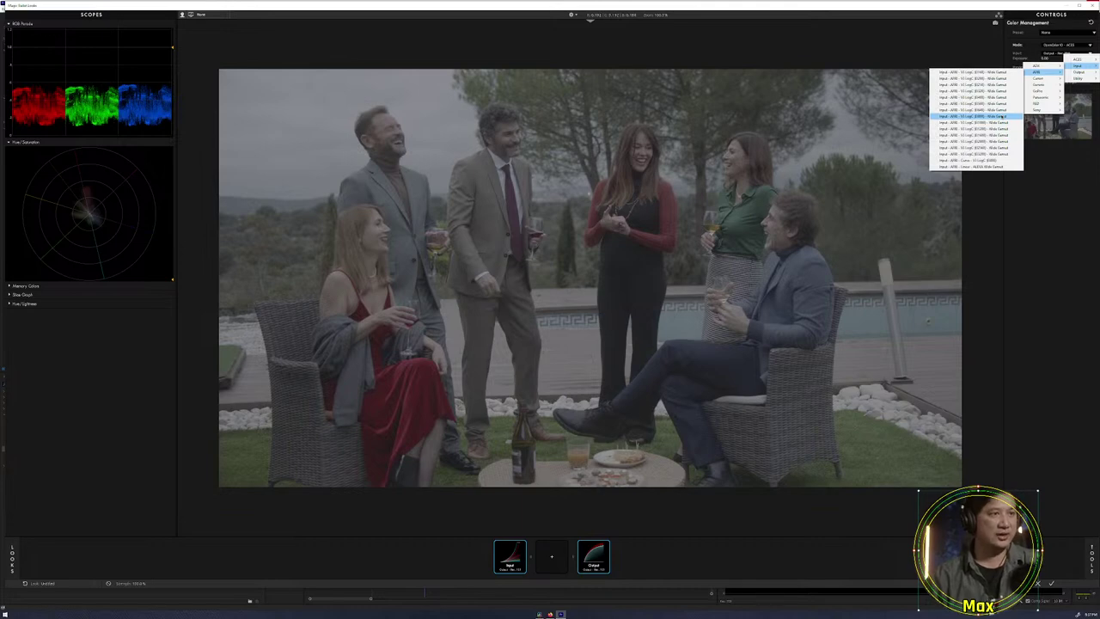
{"action": "left_click", "coordinate": [993, 116]}
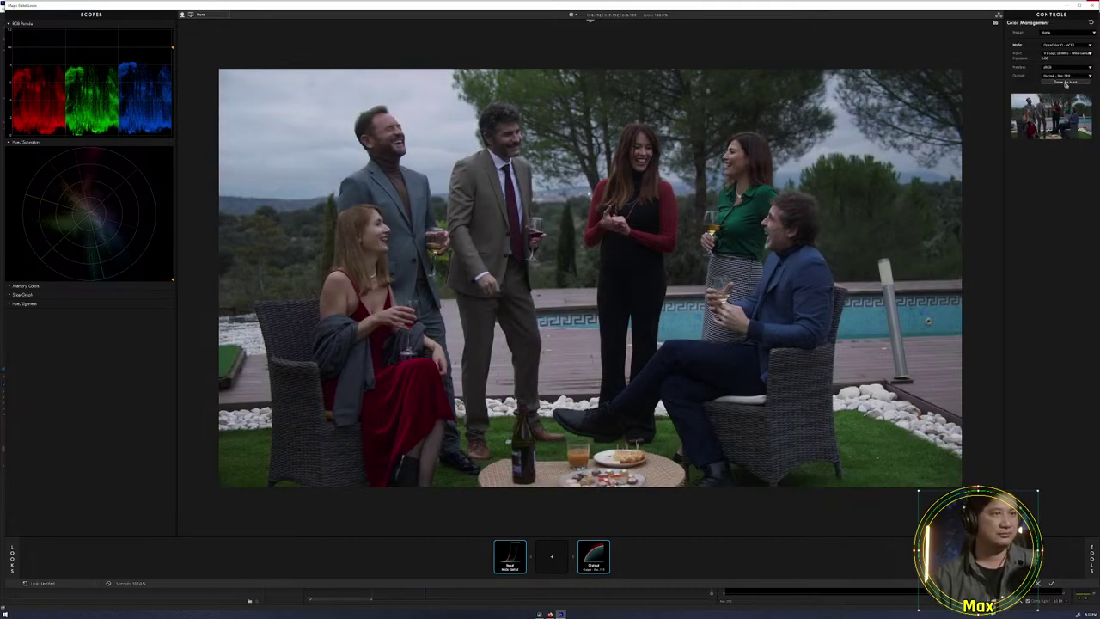
{"action": "left_click", "coordinate": [1068, 68]}
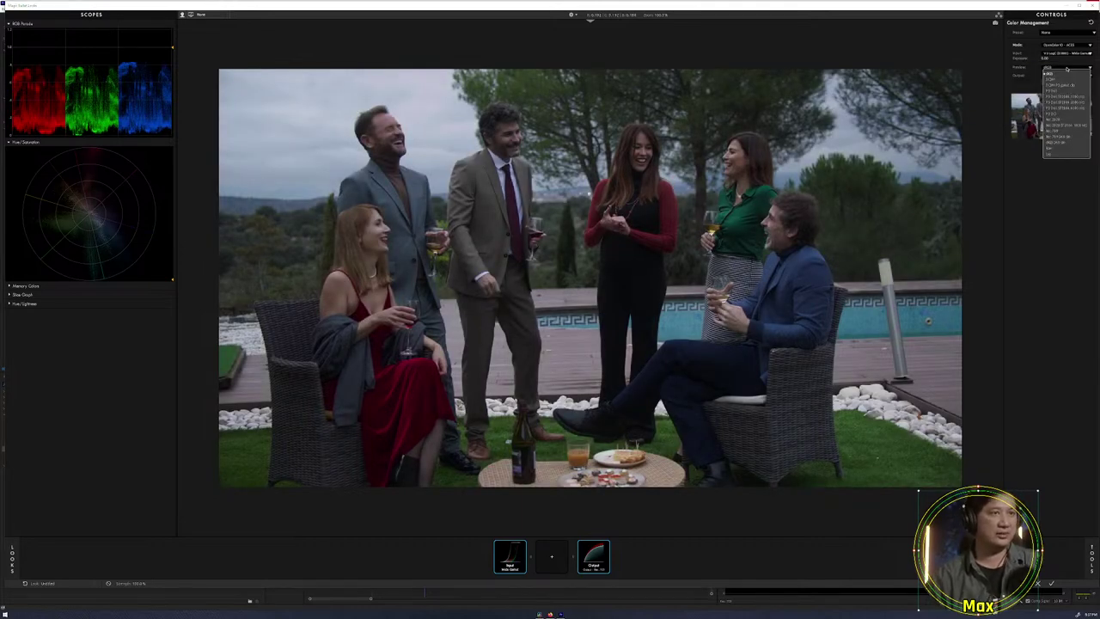
{"action": "left_click", "coordinate": [1071, 132]}
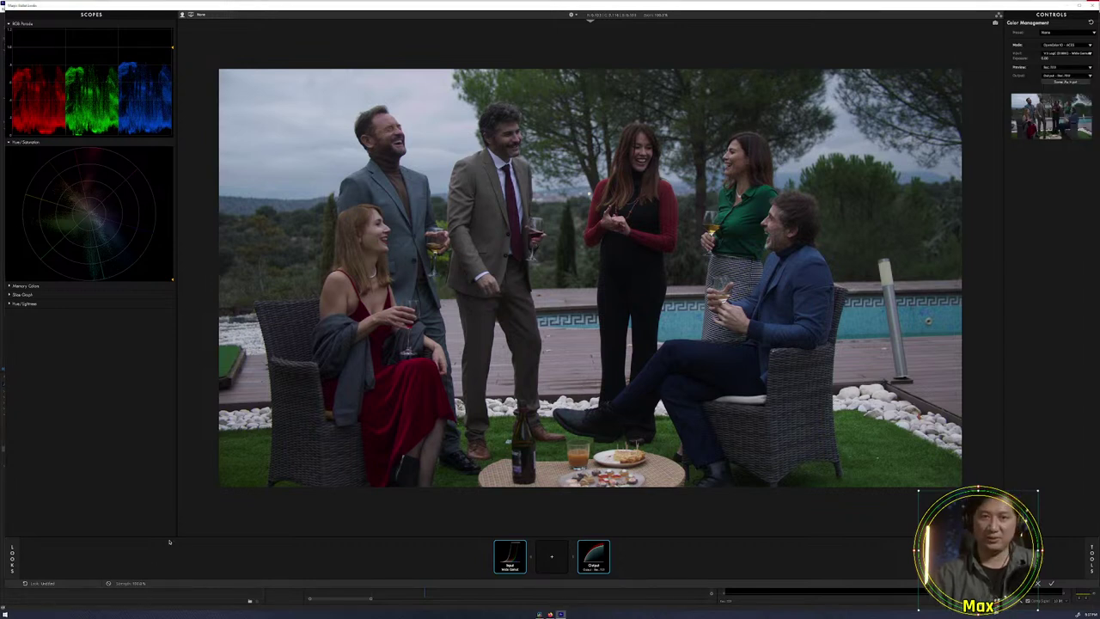
{"action": "left_click", "coordinate": [12, 563]}
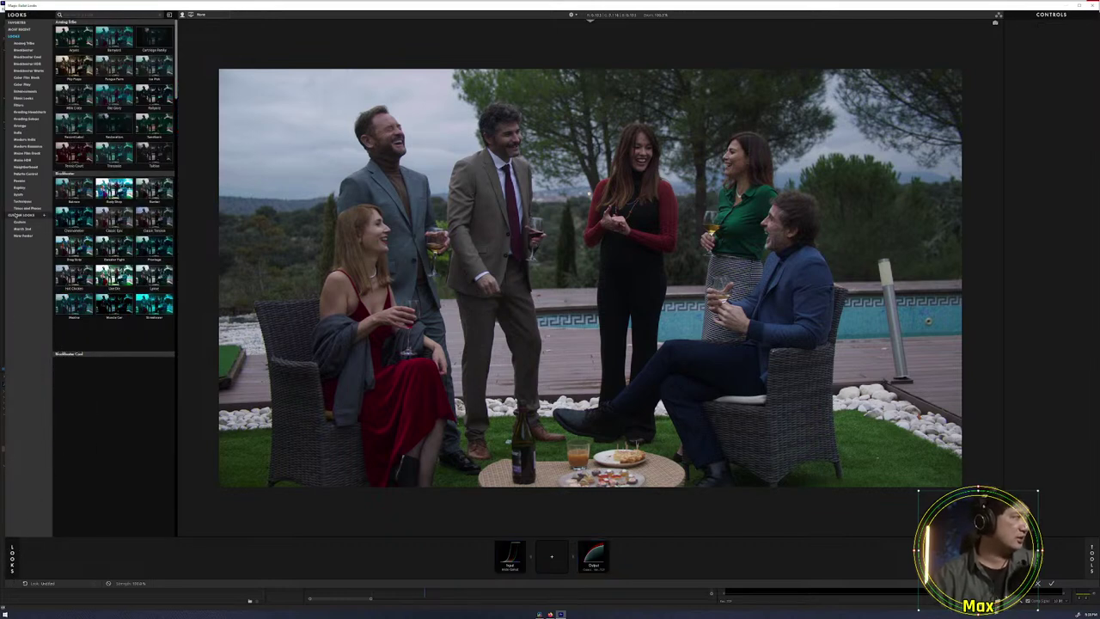
Apply the first March 3rd custom look and return the grade to Premiere.
{"action": "left_click", "coordinate": [25, 230]}
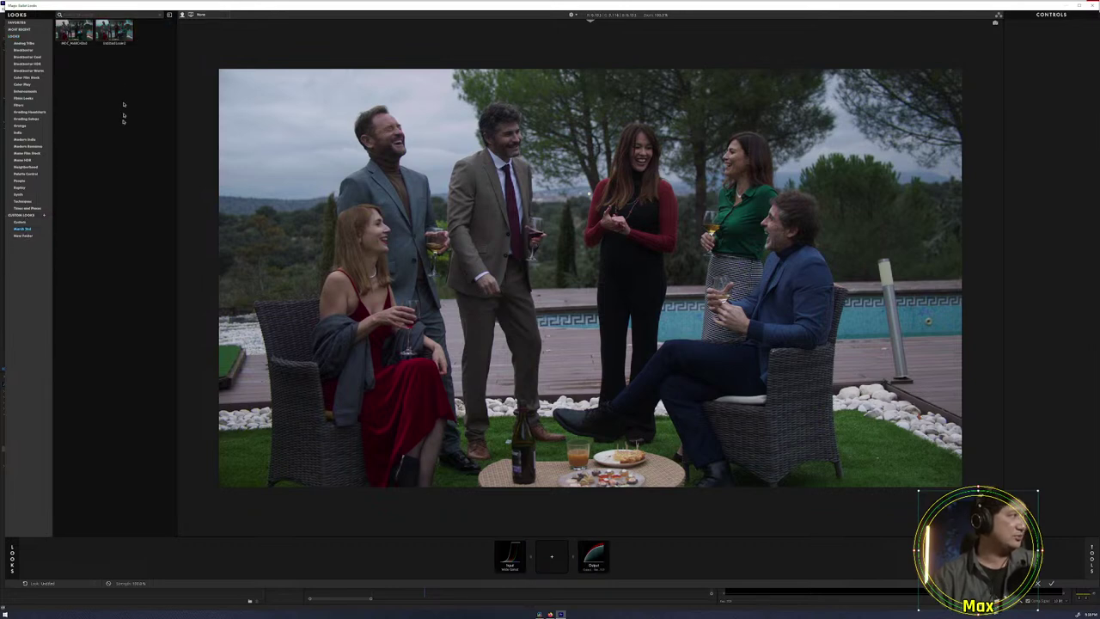
{"action": "left_click", "coordinate": [80, 39]}
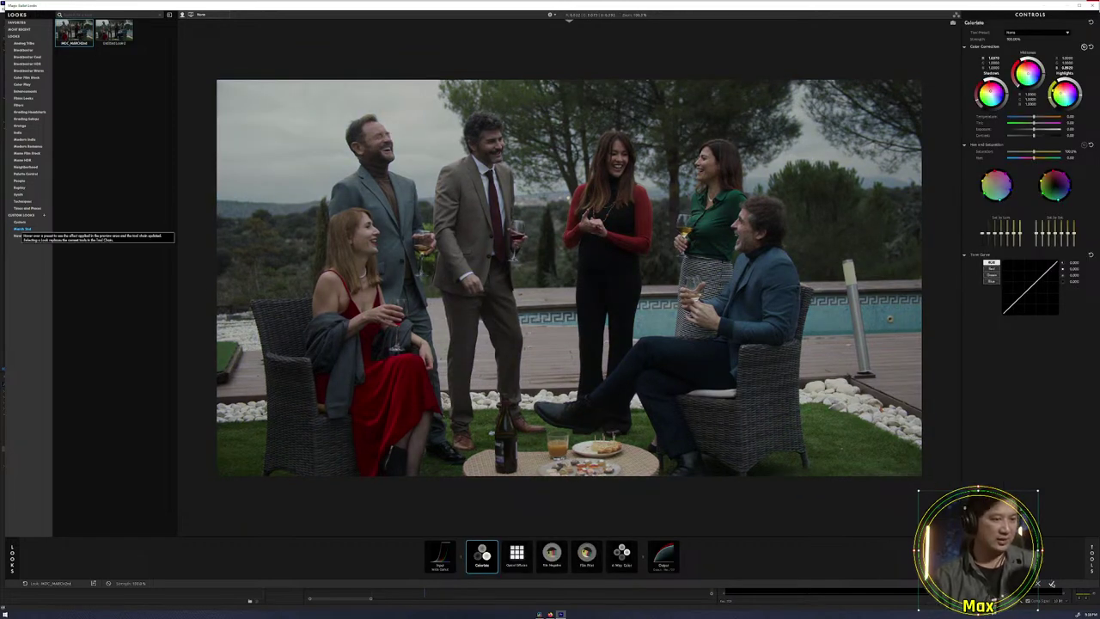
{"action": "left_click", "coordinate": [1052, 583]}
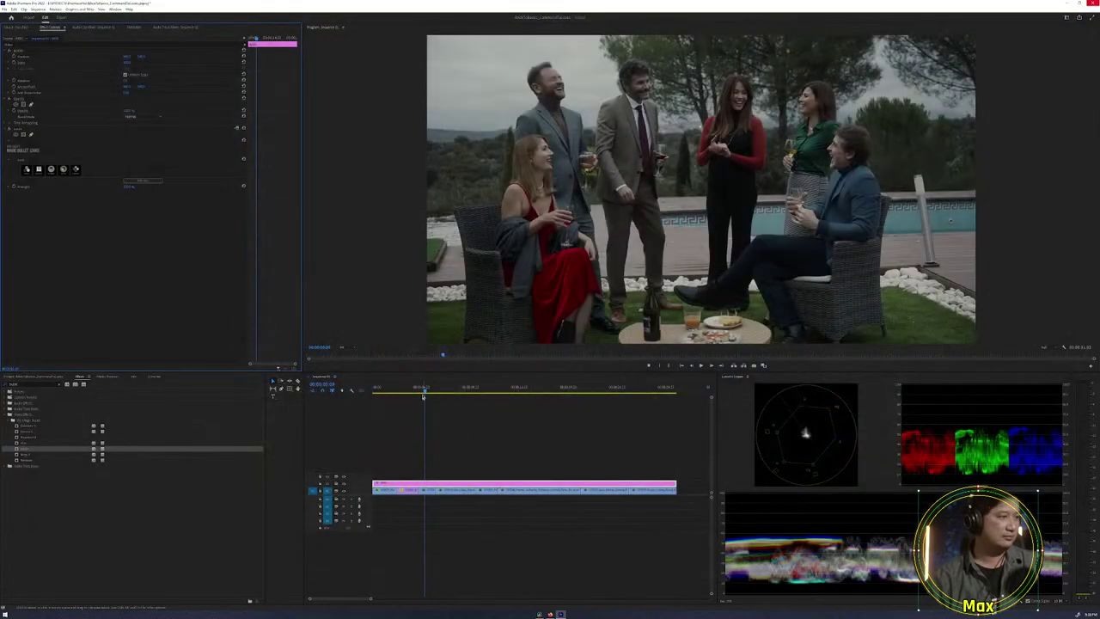
Play the sequence and step back through edit points, then reopen the Looks editor.
{"action": "key", "text": "space"}
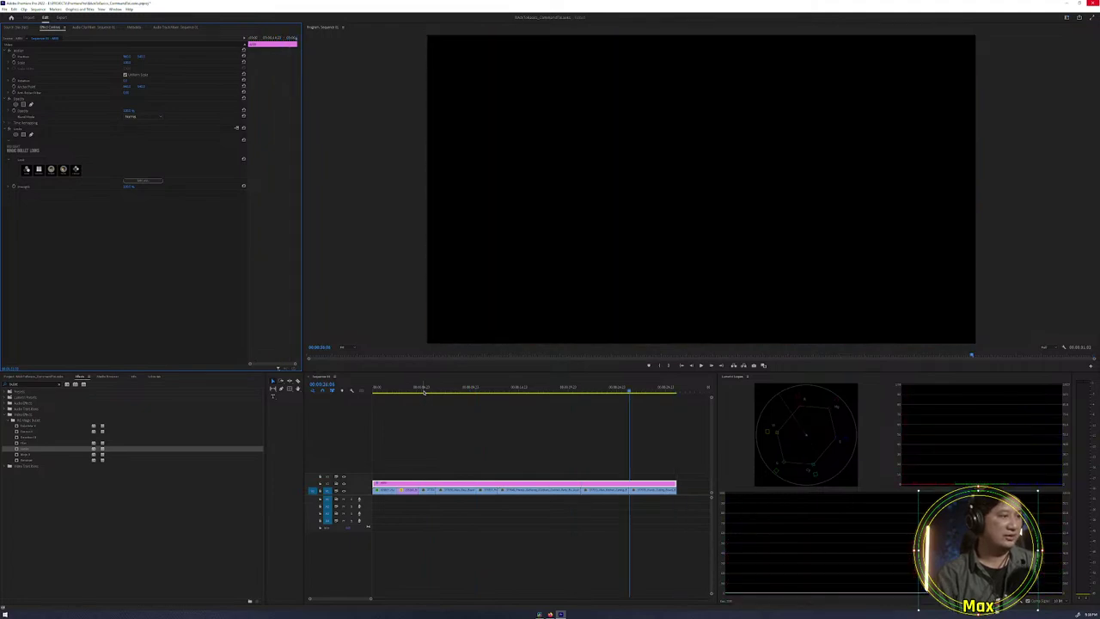
{"action": "key", "text": "Up"}
{"action": "key", "text": "Up"}
{"action": "key", "text": "Up"}
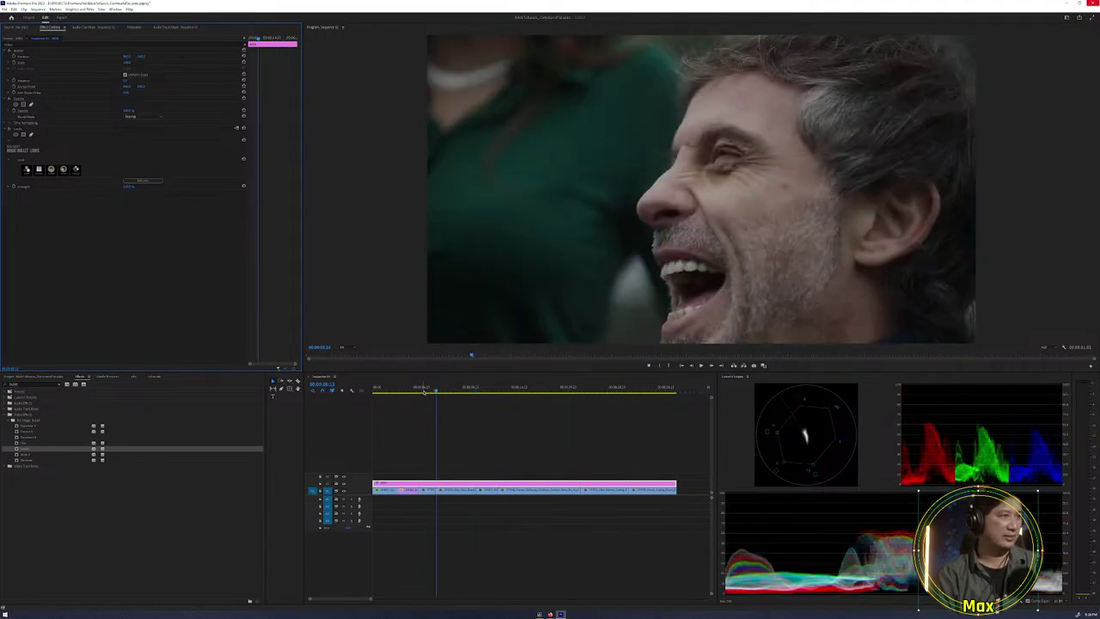
{"action": "key", "text": "Up"}
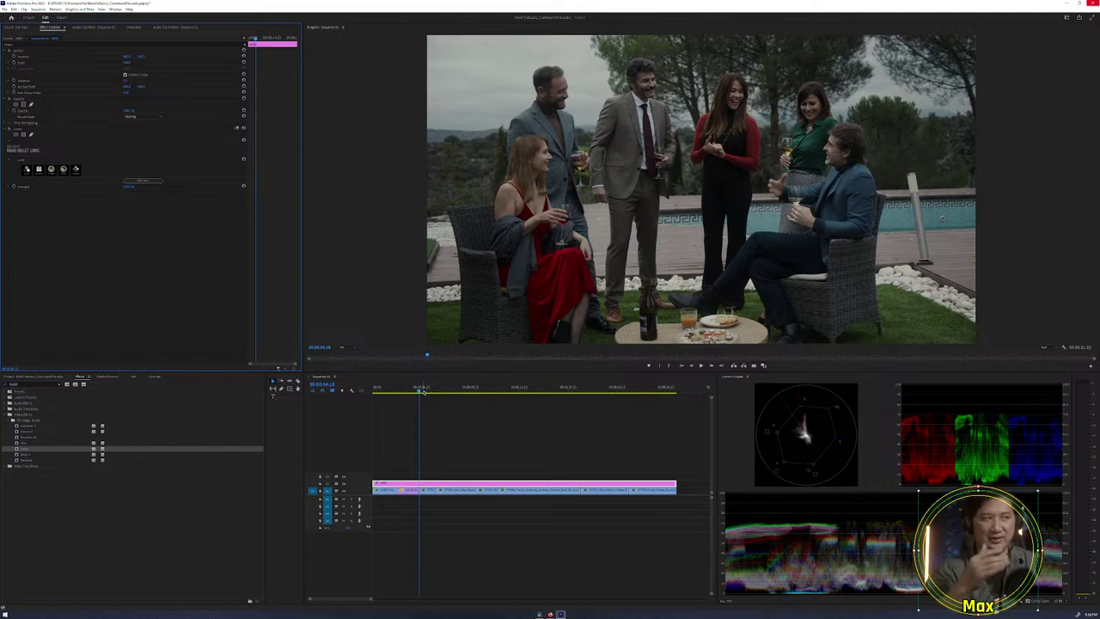
{"action": "left_click", "coordinate": [131, 183]}
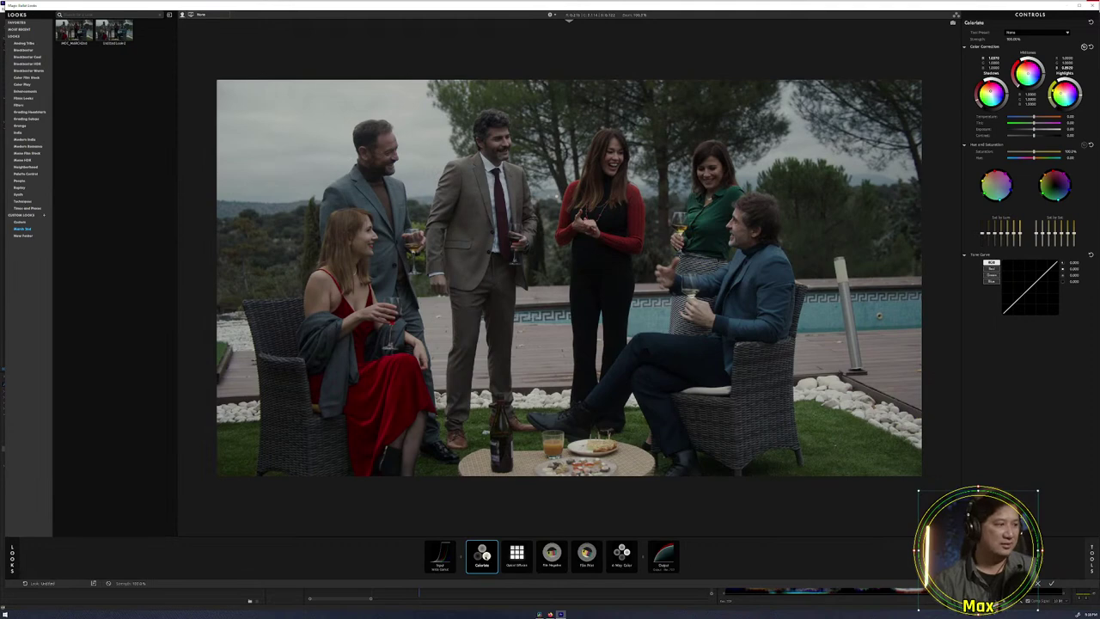
Delete Colorista from the look's tool chain.
{"action": "key", "text": "Delete"}
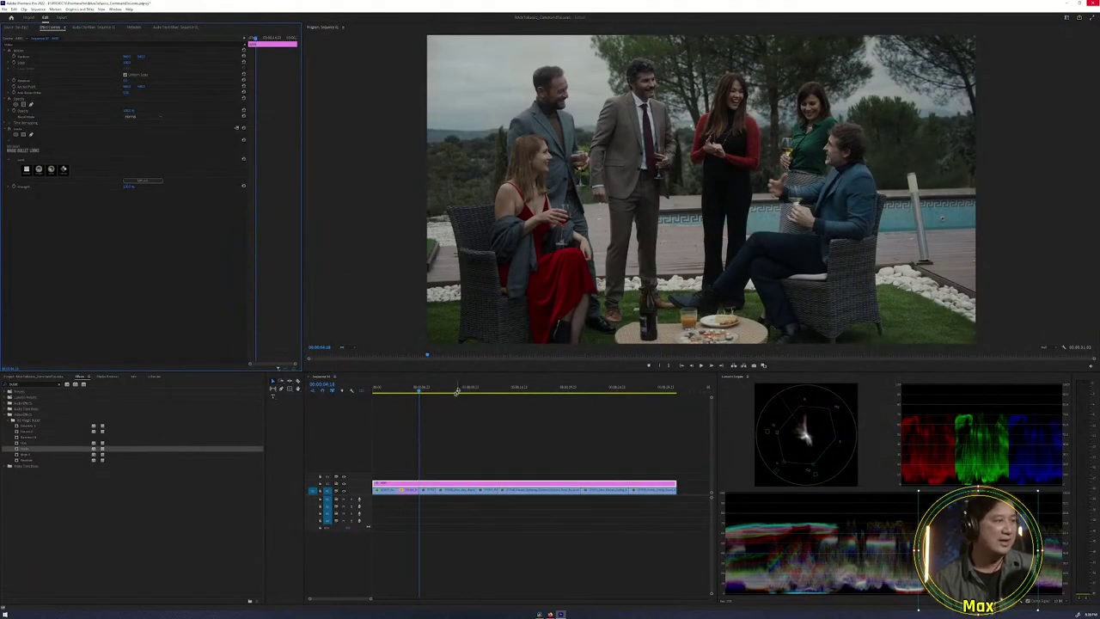
Apply Magic Bullet Colorista to the poolside group shot clip.
{"action": "left_click", "coordinate": [425, 388]}
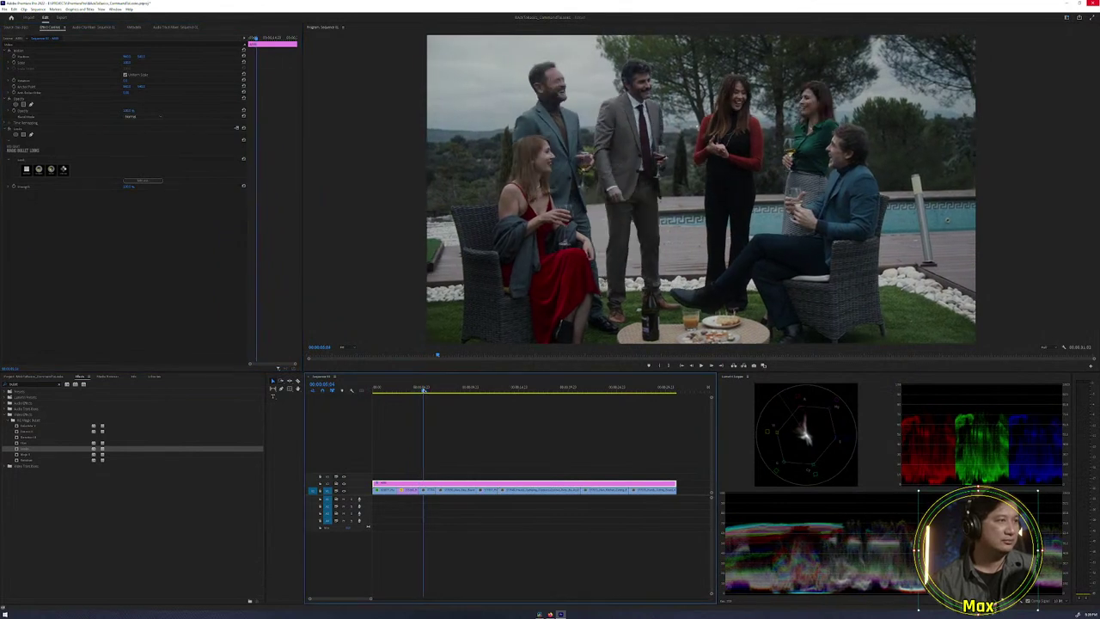
{"action": "left_click", "coordinate": [427, 489]}
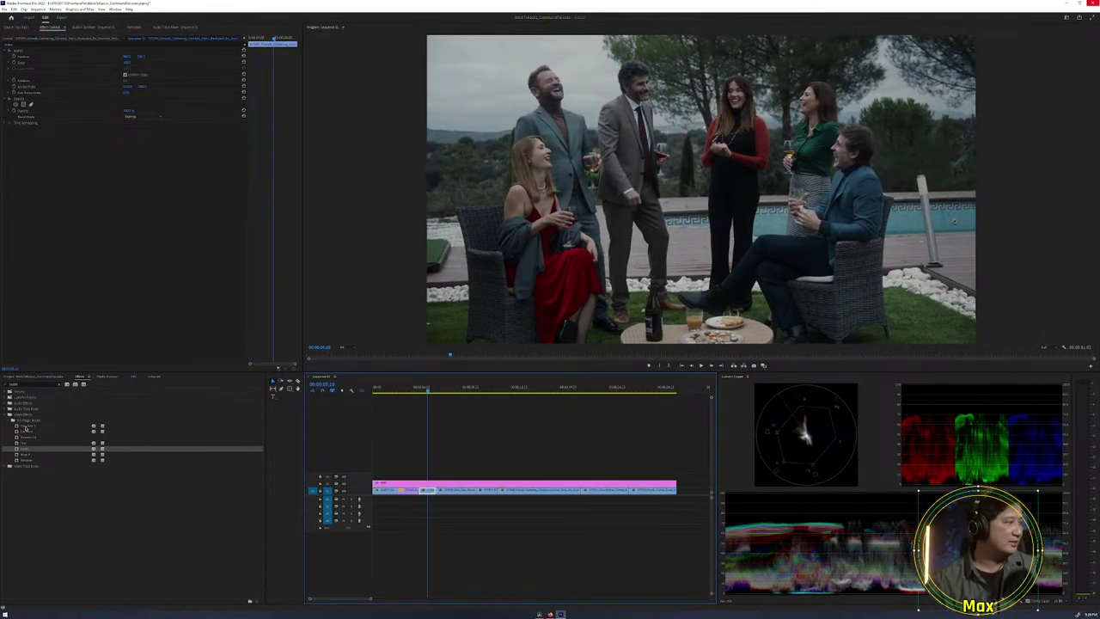
{"action": "left_click_drag", "start_coordinate": [27, 426], "coordinate": [426, 491]}
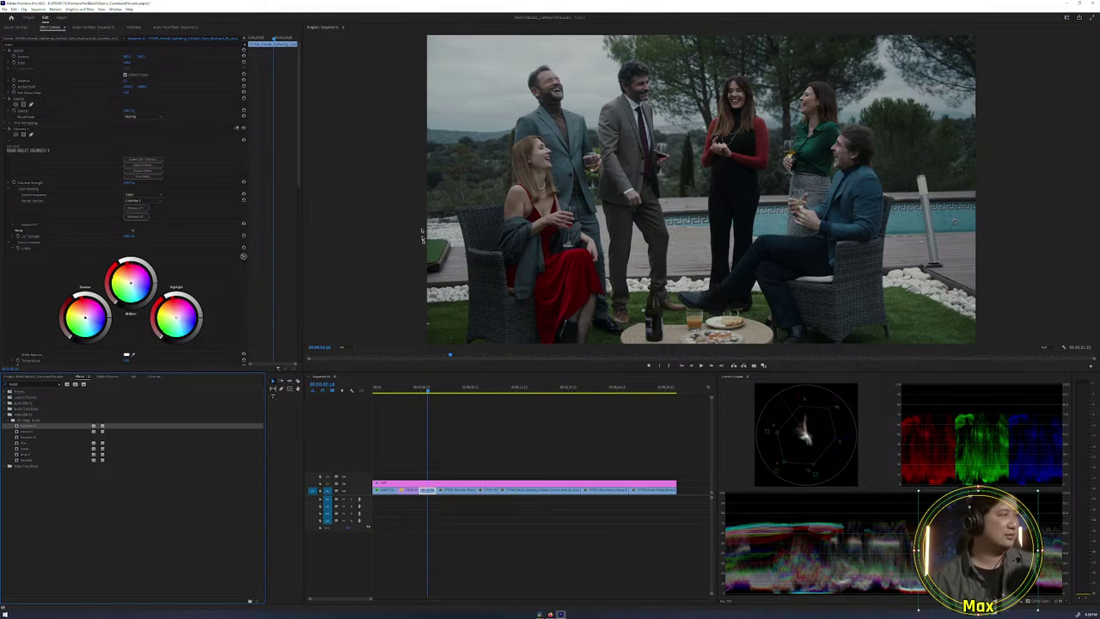
Set Colorista's control sequence to Log, cool the highlights, lift the shadows, then select the close-up.
{"action": "left_click", "coordinate": [140, 196]}
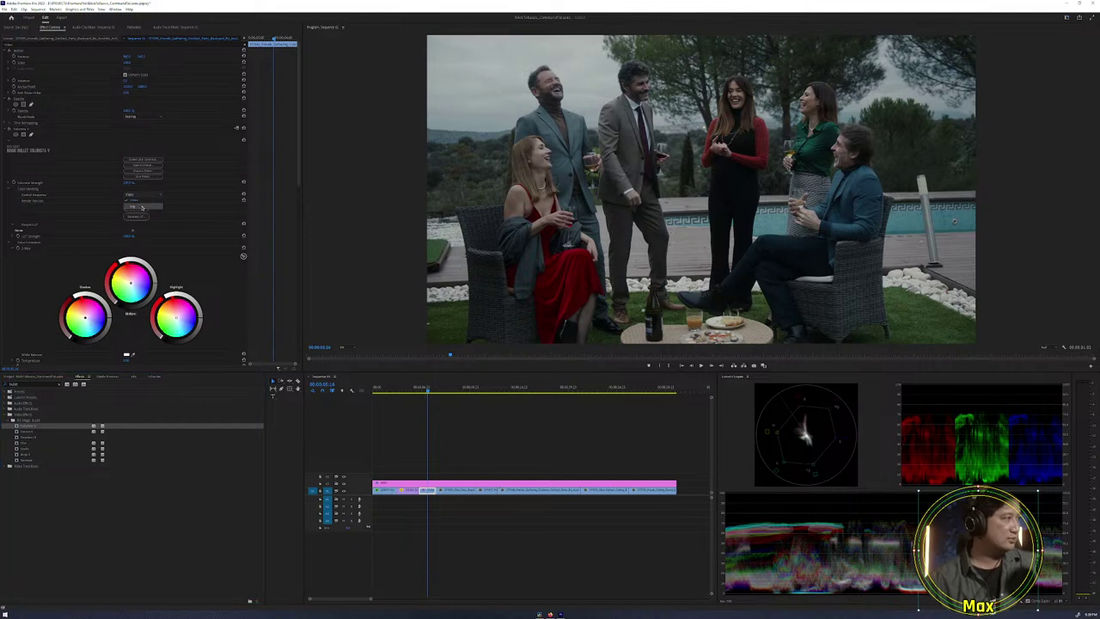
{"action": "left_click", "coordinate": [143, 207]}
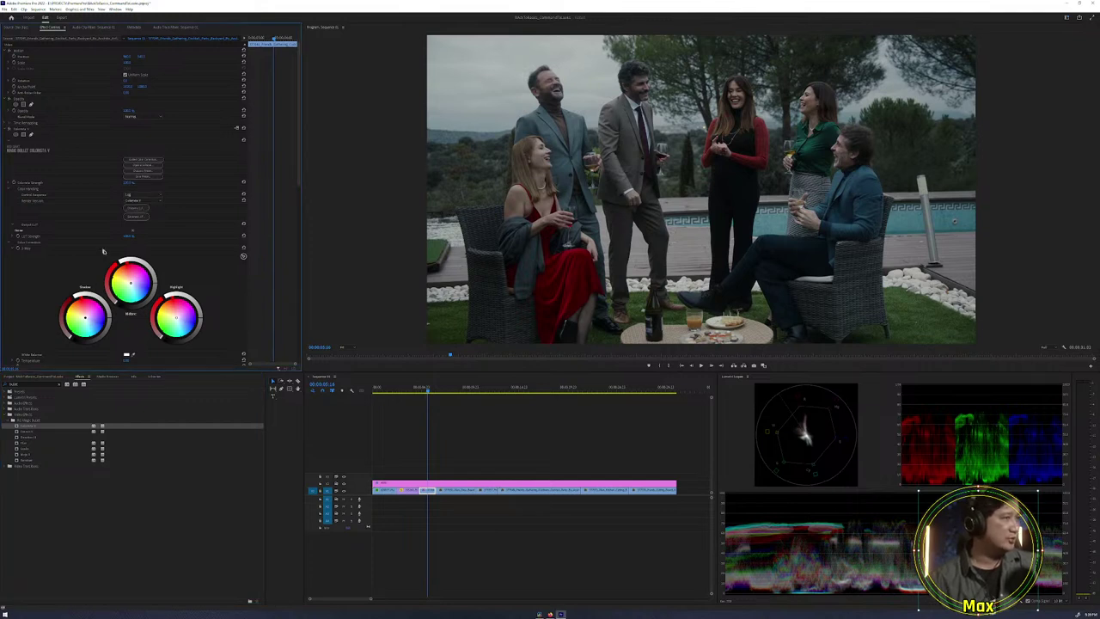
{"action": "scroll", "coordinate": [243, 256], "scroll_direction": "down", "scroll_amount": 1}
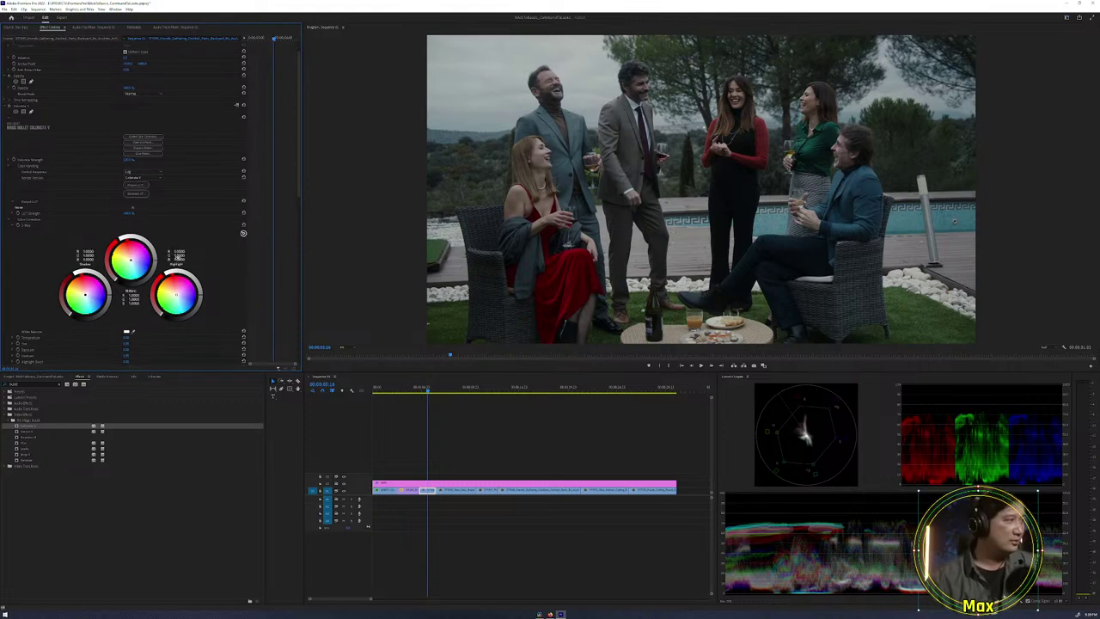
{"action": "left_click_drag", "start_coordinate": [178, 259], "coordinate": [172, 258]}
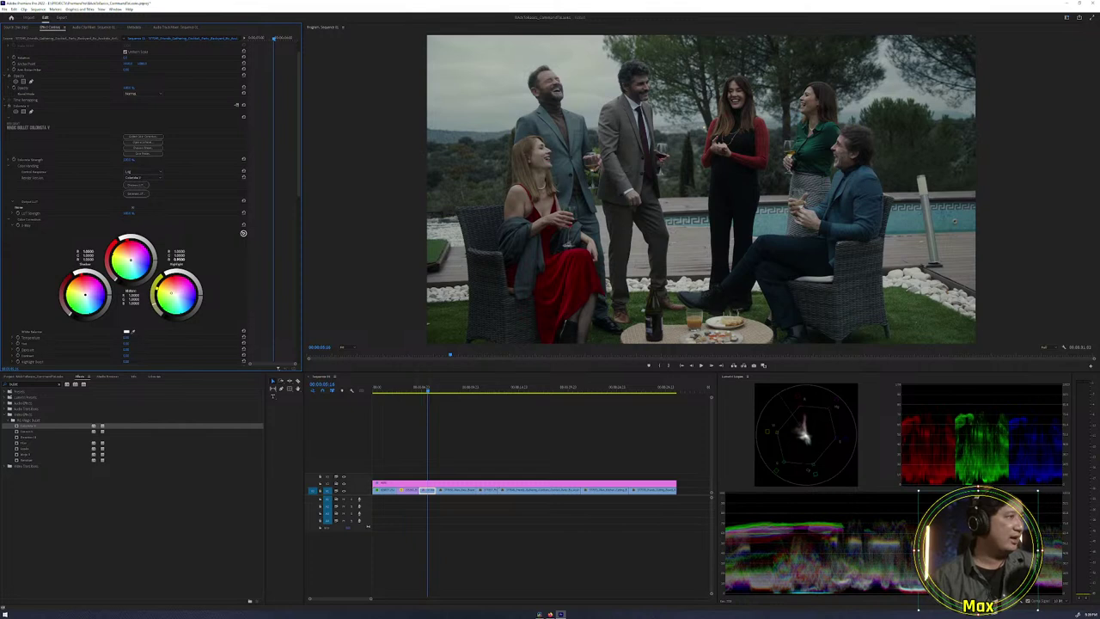
{"action": "left_click_drag", "start_coordinate": [87, 251], "coordinate": [91, 251]}
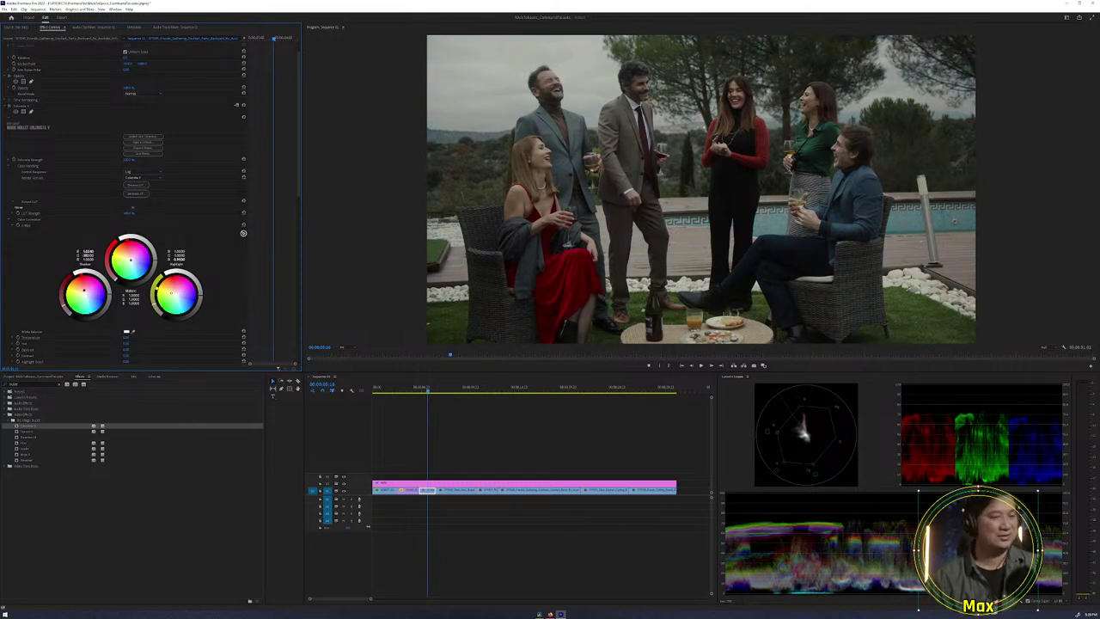
{"action": "left_click", "coordinate": [24, 105]}
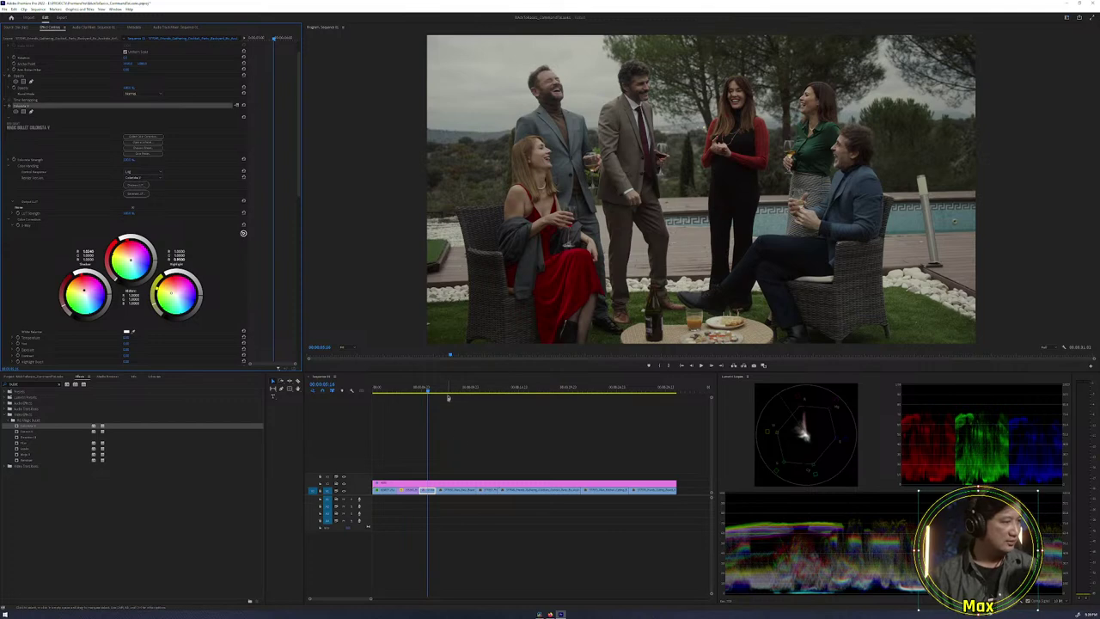
{"action": "left_click", "coordinate": [455, 487]}
Paste the Colorista grade onto the close-up and compare shots side by side while scrubbing.
{"action": "left_click", "coordinate": [147, 251]}
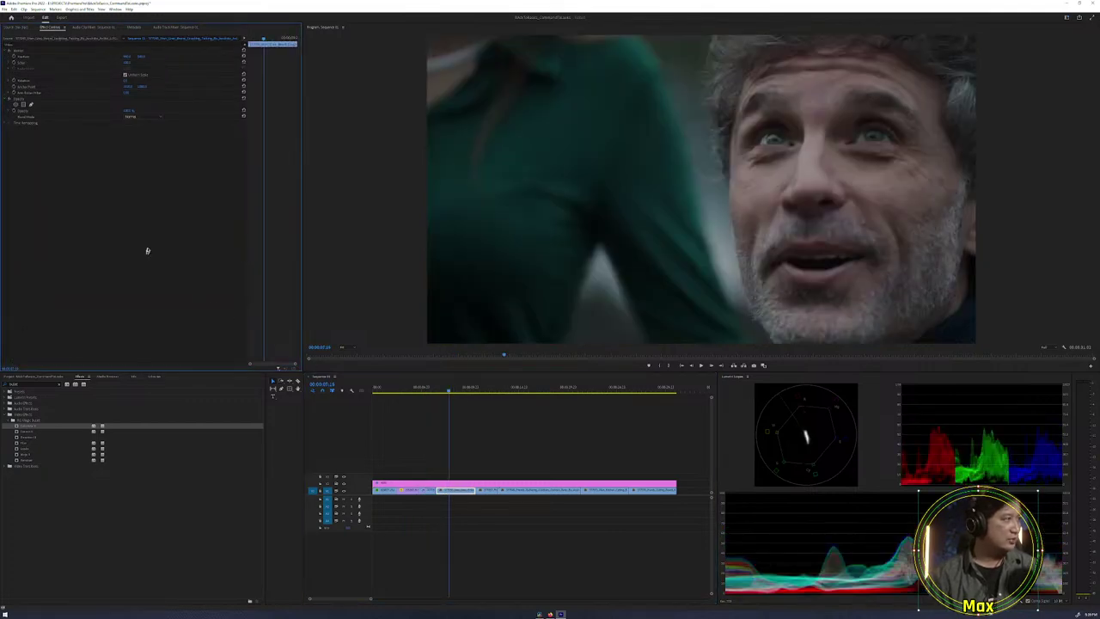
{"action": "key", "text": "ctrl+v"}
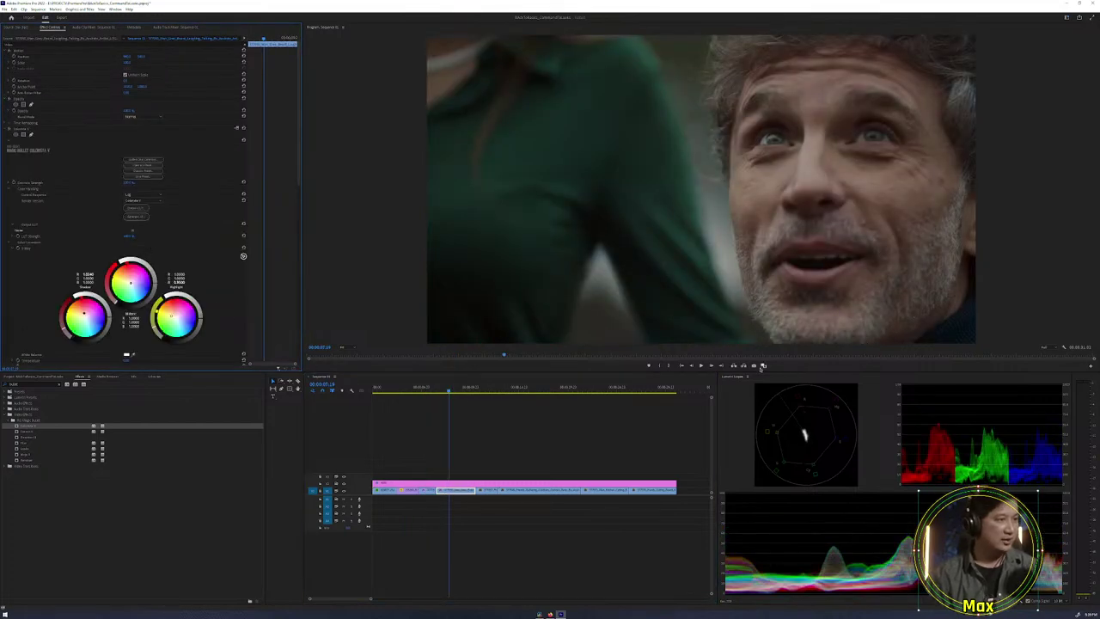
{"action": "left_click", "coordinate": [763, 366]}
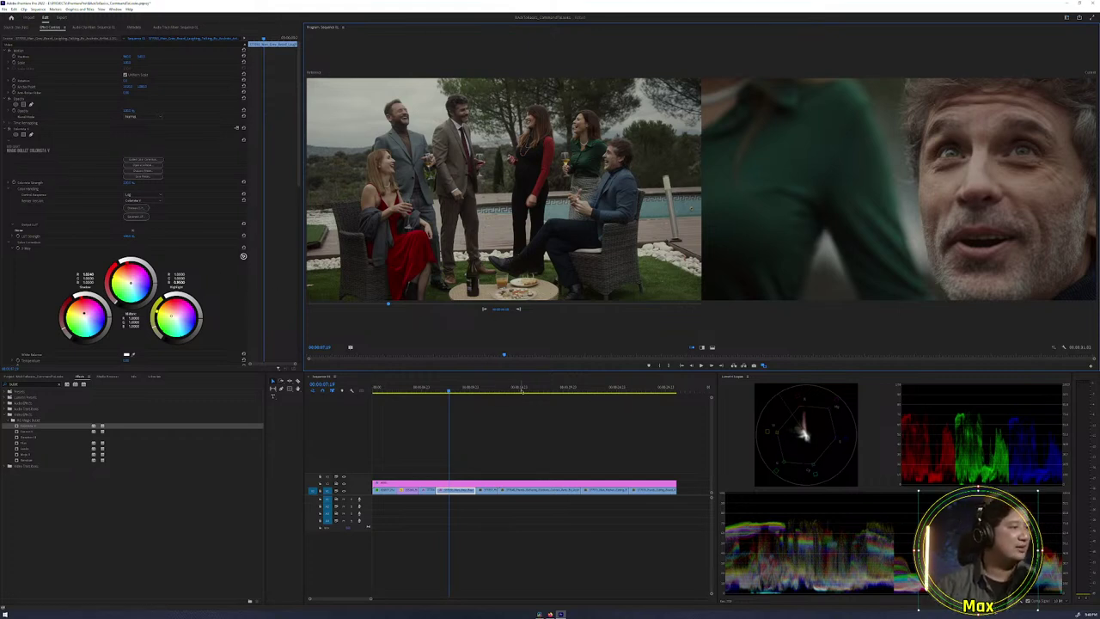
{"action": "left_click", "coordinate": [532, 388]}
{"action": "left_click_drag", "start_coordinate": [532, 389], "coordinate": [588, 395]}
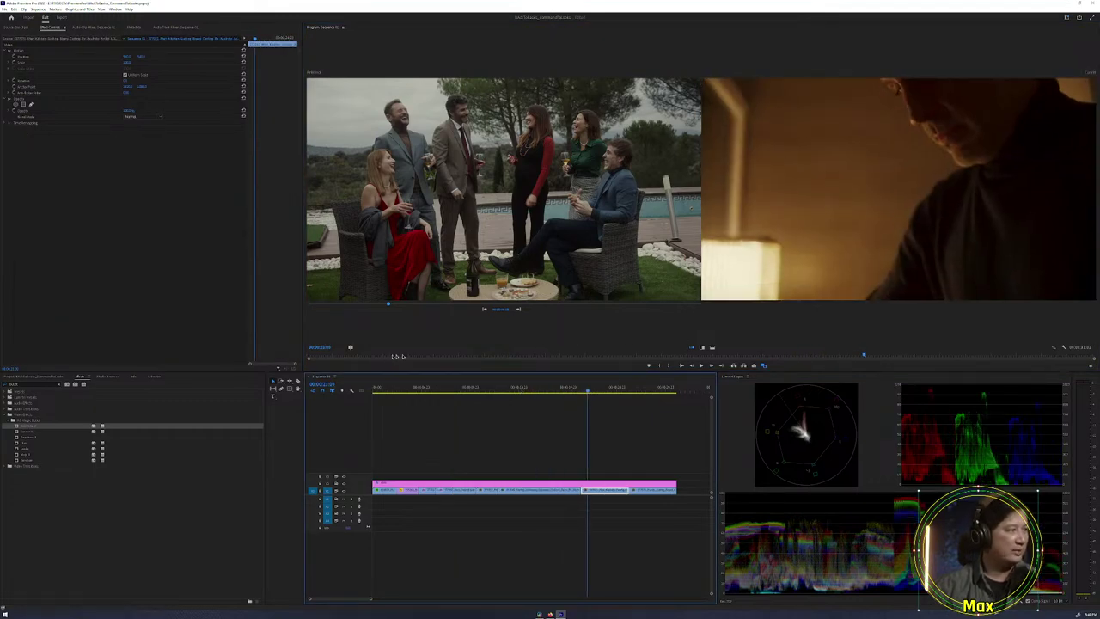
Apply Colorista to the lamp-lit shot and lower its highlight and shadow balance slightly.
{"action": "left_click", "coordinate": [763, 366]}
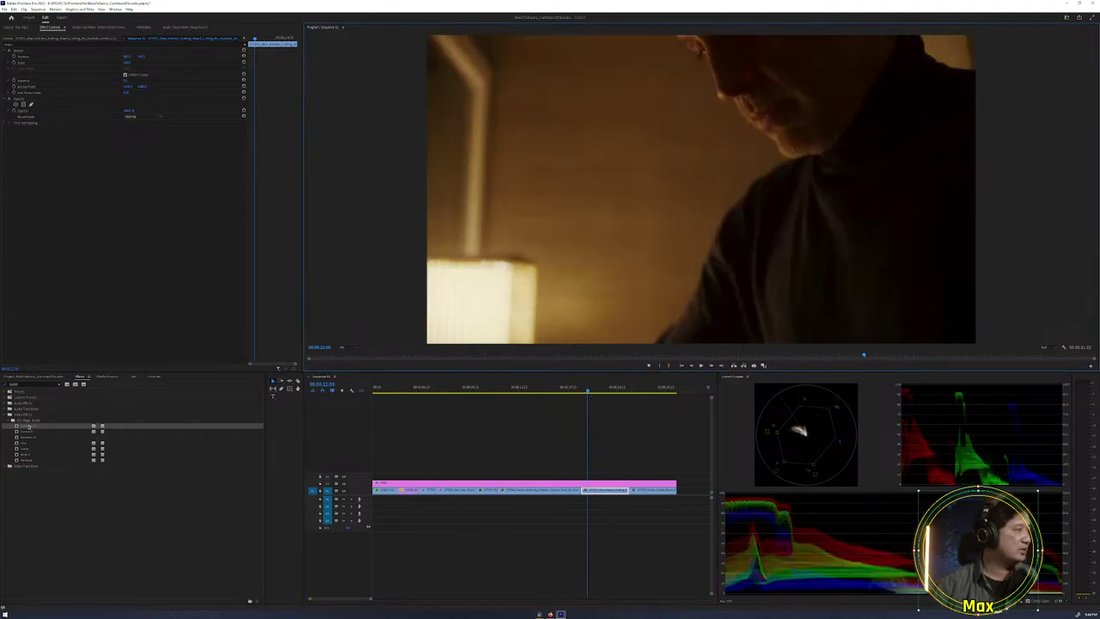
{"action": "left_click_drag", "start_coordinate": [29, 426], "coordinate": [617, 487]}
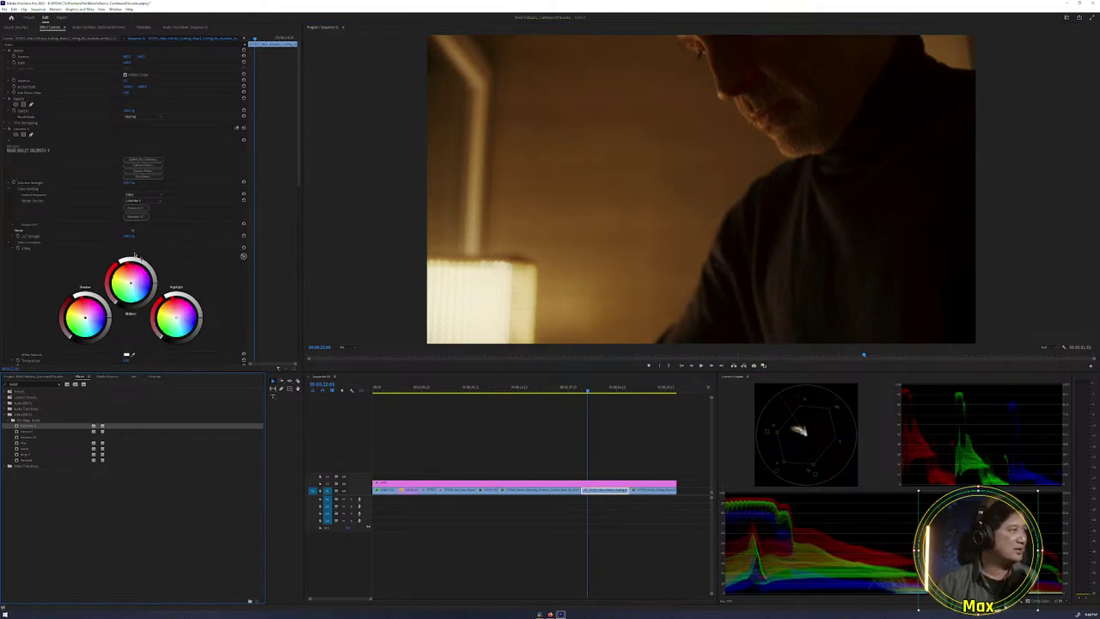
{"action": "mouse_move", "coordinate": [220, 272]}
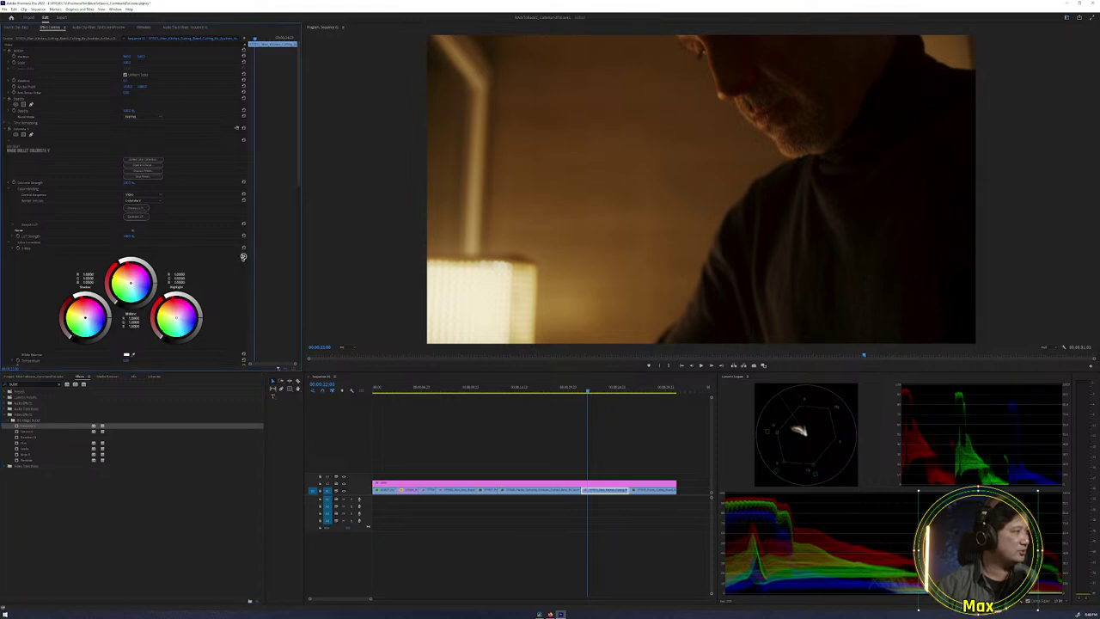
{"action": "left_click_drag", "start_coordinate": [179, 275], "coordinate": [177, 284]}
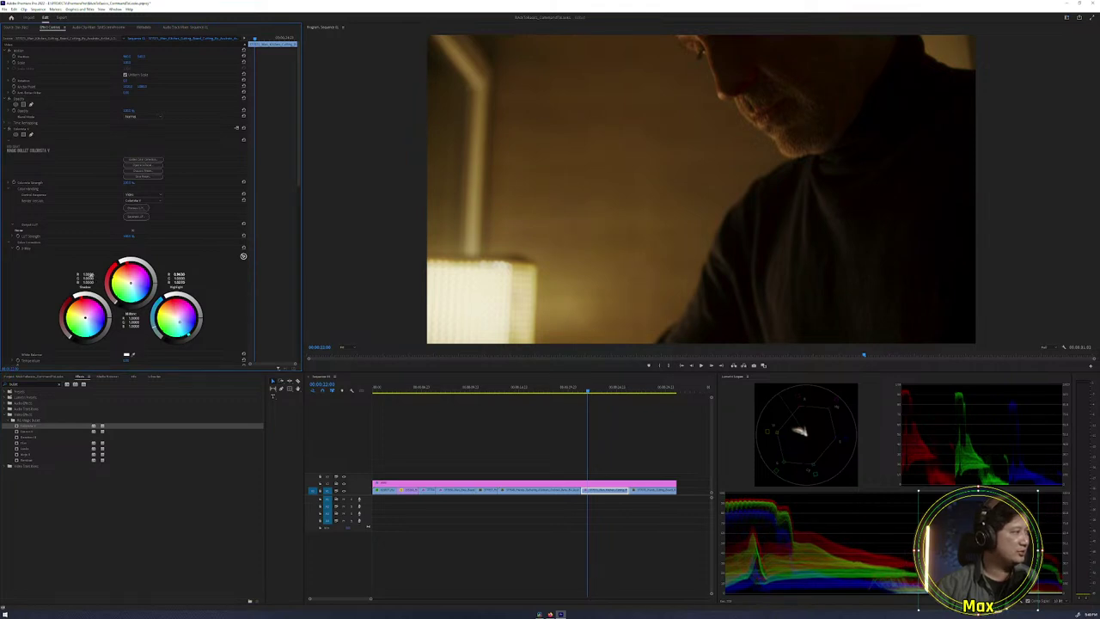
{"action": "left_click_drag", "start_coordinate": [89, 274], "coordinate": [86, 275]}
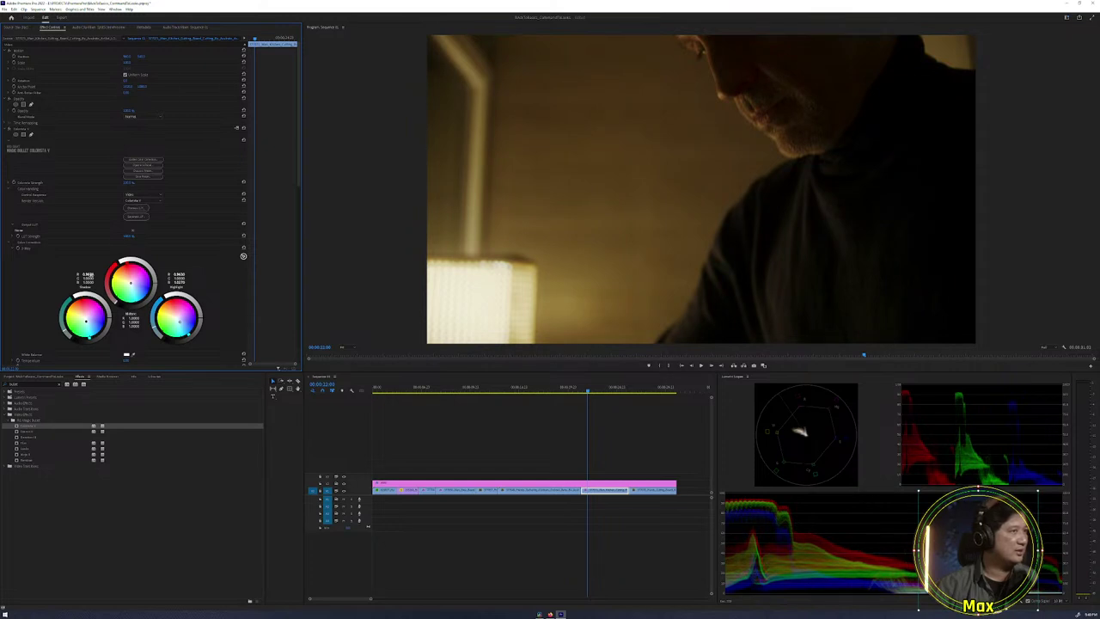
Compare the lamp-lit shot with and without its Colorista grade.
{"action": "left_click", "coordinate": [146, 196]}
{"action": "left_click", "coordinate": [10, 129]}
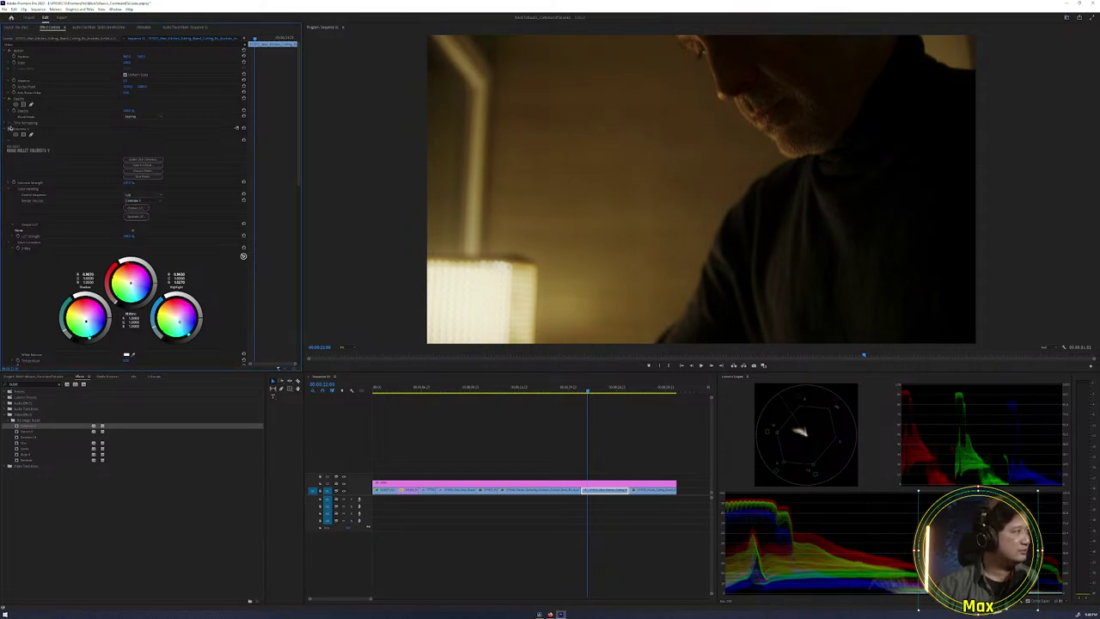
{"action": "left_click", "coordinate": [10, 129]}
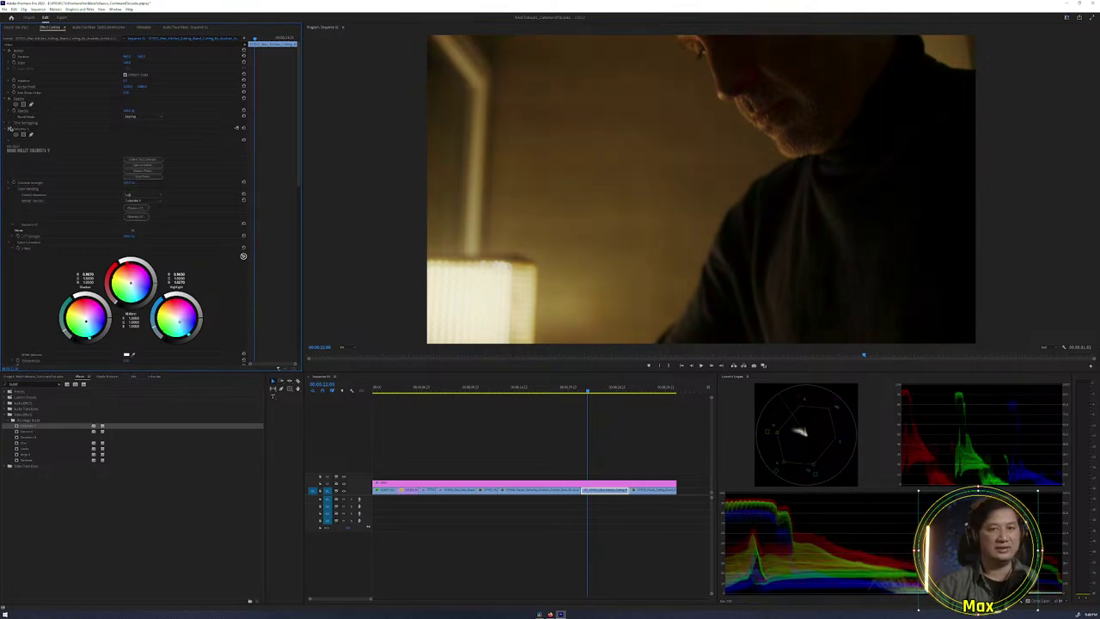
{"action": "left_click", "coordinate": [657, 391]}
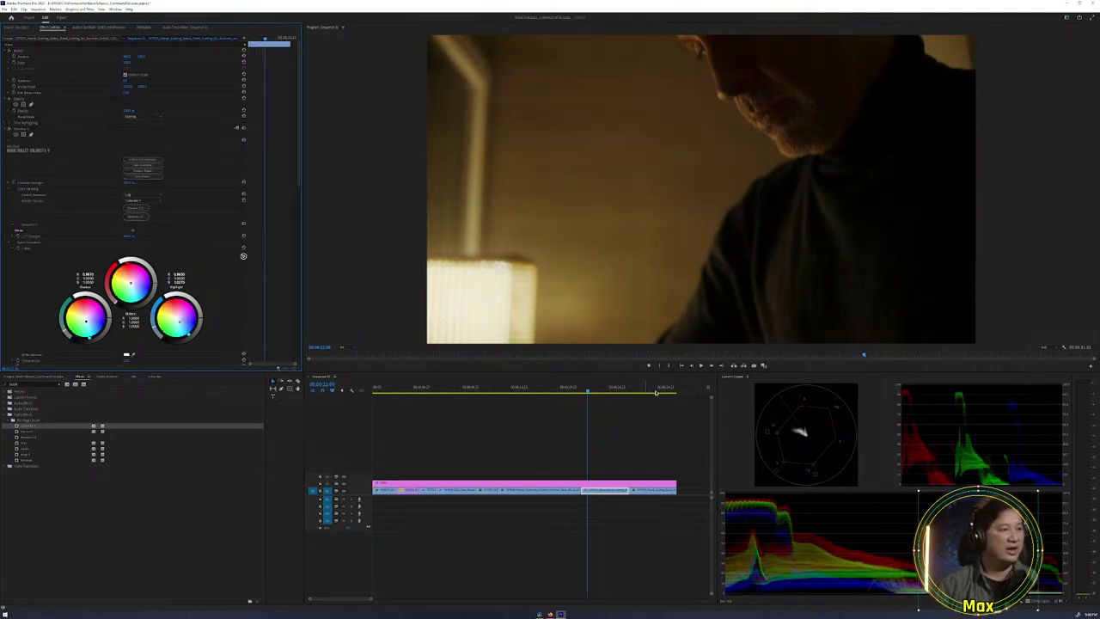
Copy the kitchen shot's Colorista effect and paste it onto the final pepper-chopping clip.
{"action": "left_click", "coordinate": [603, 404]}
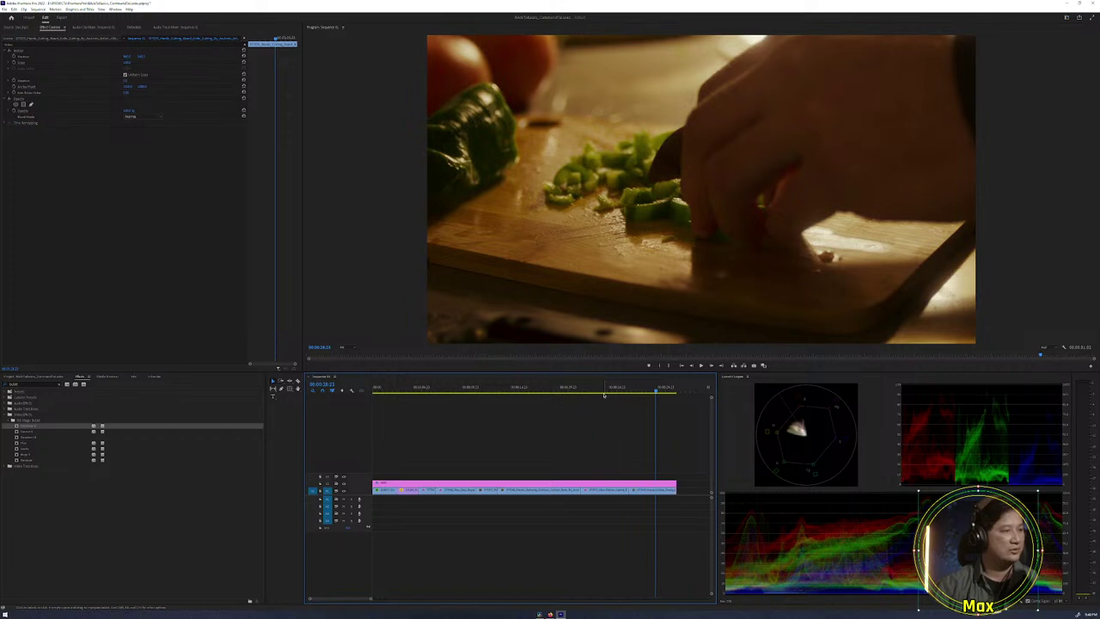
{"action": "left_click", "coordinate": [605, 391]}
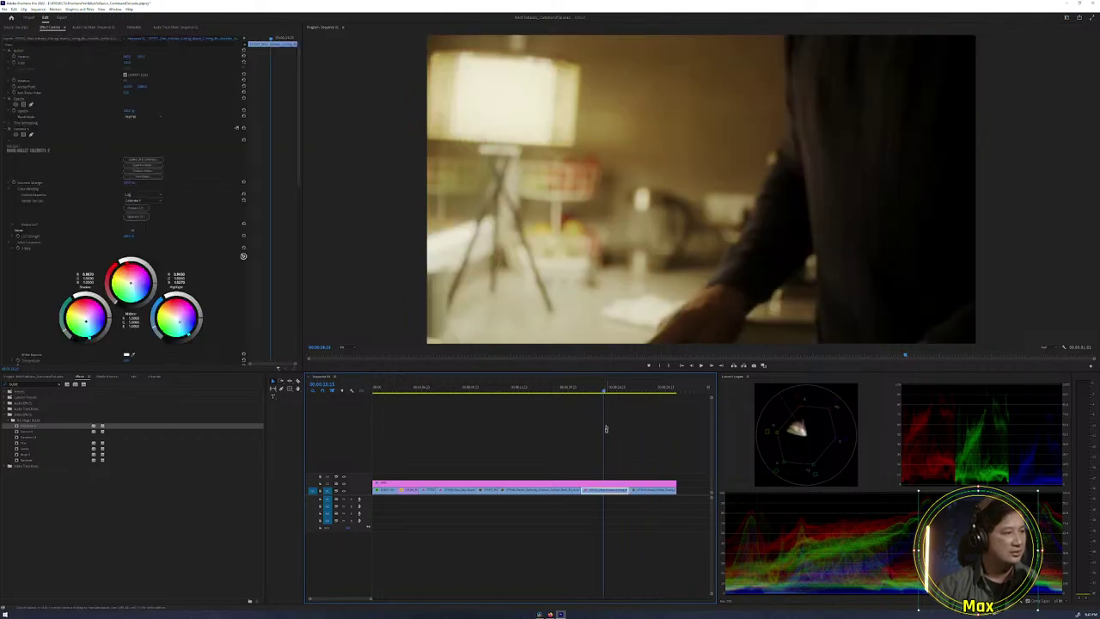
{"action": "left_click", "coordinate": [26, 129]}
{"action": "left_click", "coordinate": [650, 391]}
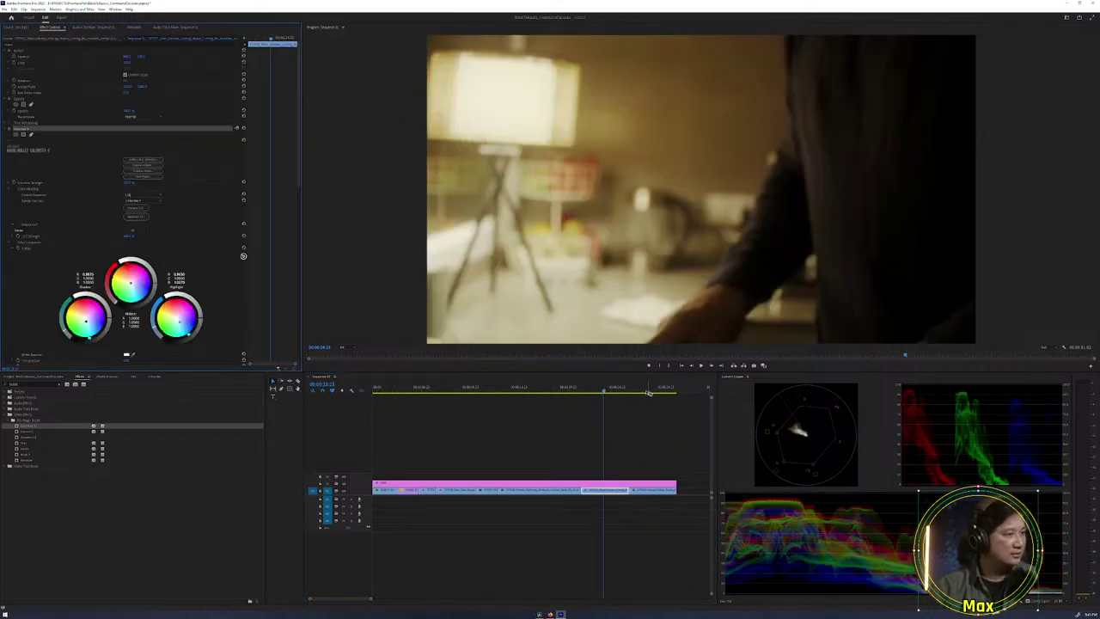
{"action": "left_click", "coordinate": [155, 240]}
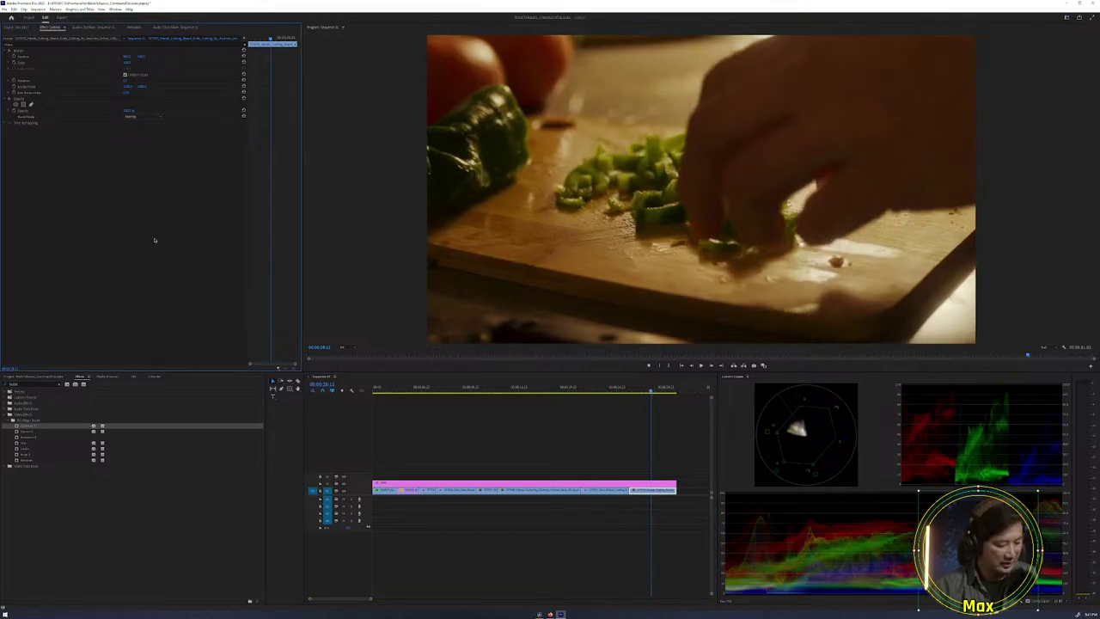
{"action": "key", "text": "ctrl+v"}
Scrub through the cutting shot to review the grade, ending on the smiling man's close-up.
{"action": "left_click", "coordinate": [612, 388]}
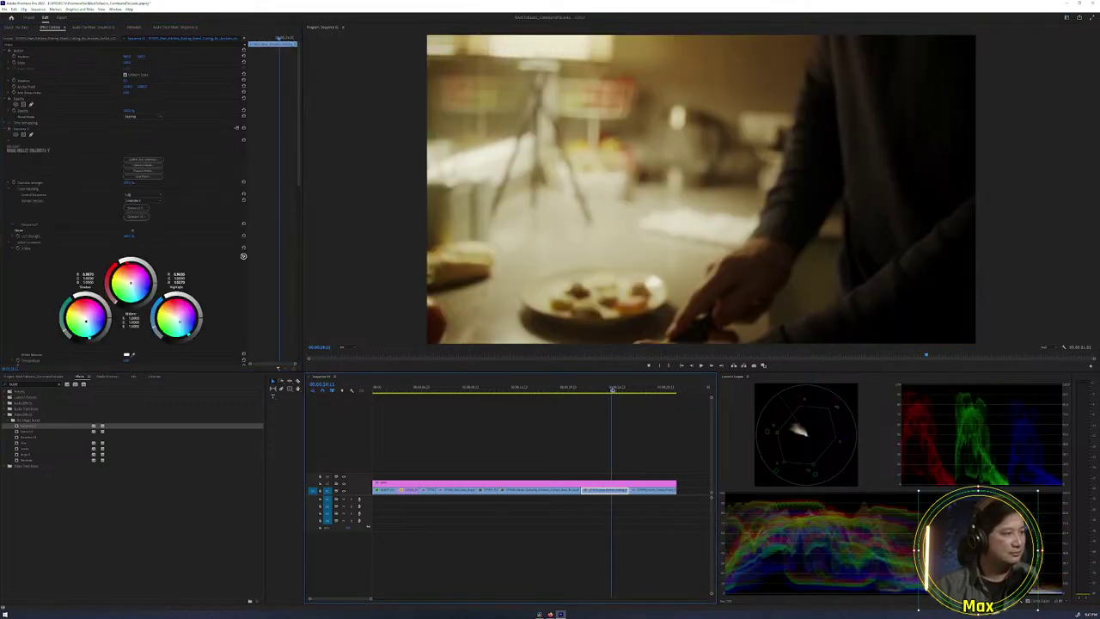
{"action": "left_click_drag", "start_coordinate": [612, 389], "coordinate": [644, 392]}
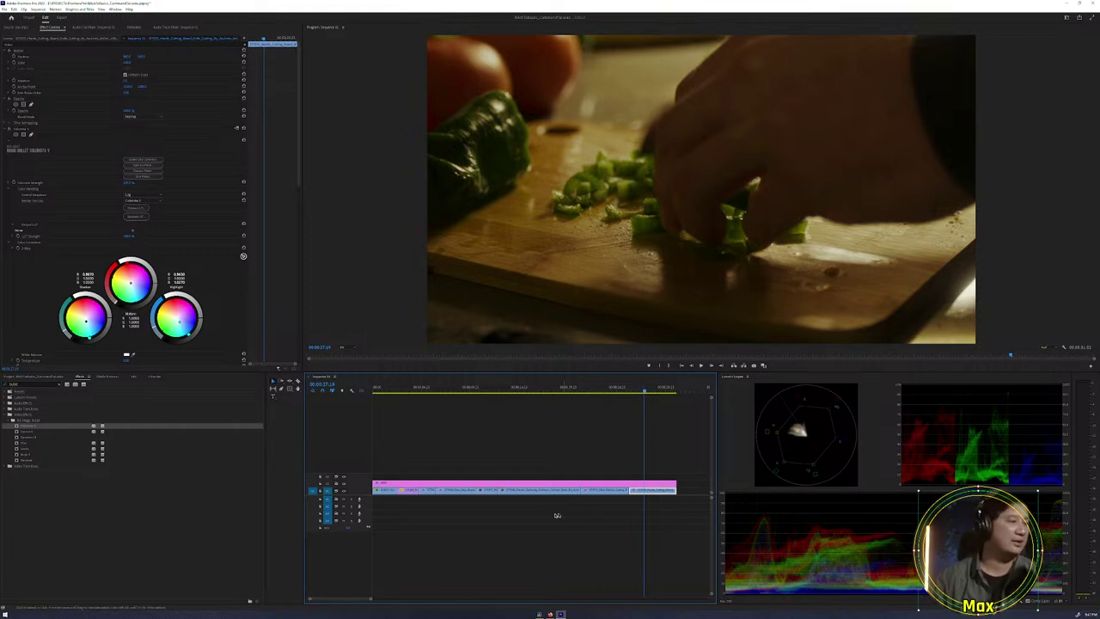
{"action": "mouse_move", "coordinate": [550, 614]}
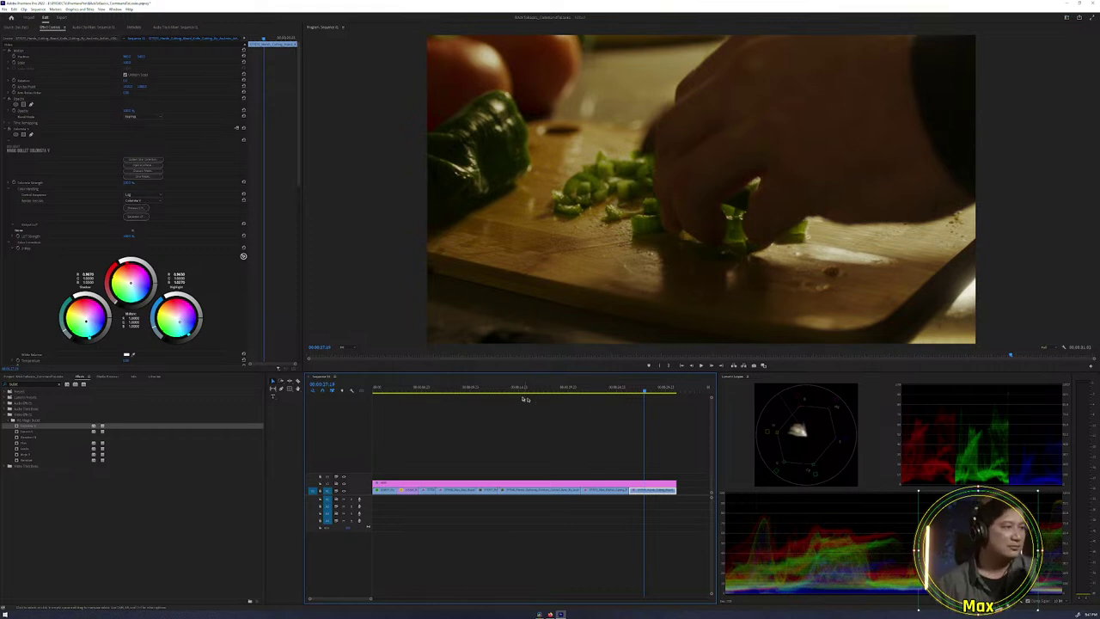
{"action": "left_click", "coordinate": [466, 389]}
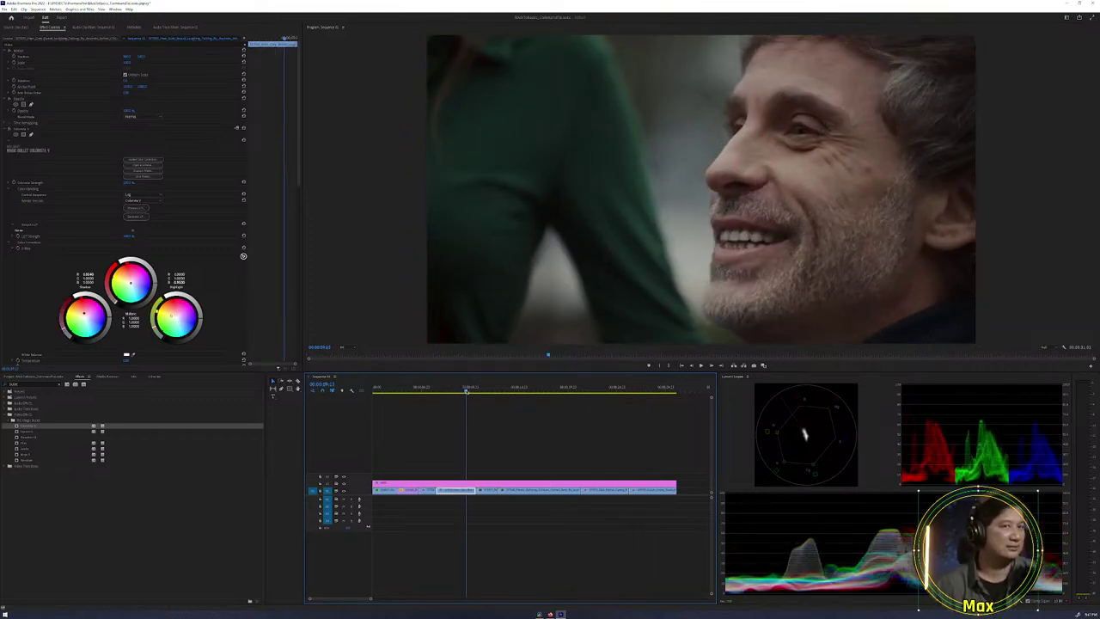
{"action": "left_click_drag", "start_coordinate": [467, 389], "coordinate": [397, 385]}
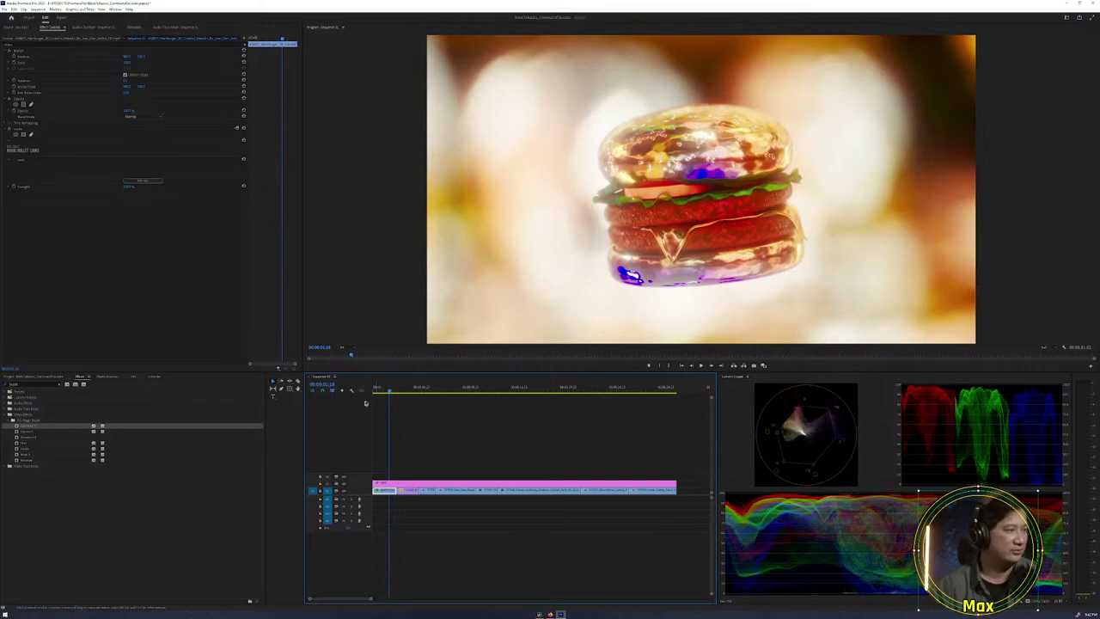
{"action": "left_click", "coordinate": [394, 391]}
{"action": "mouse_move", "coordinate": [395, 391]}
{"action": "left_mouse_down"}
{"action": "mouse_move", "coordinate": [408, 391]}
{"action": "mouse_move", "coordinate": [392, 391]}
{"action": "left_mouse_up"}
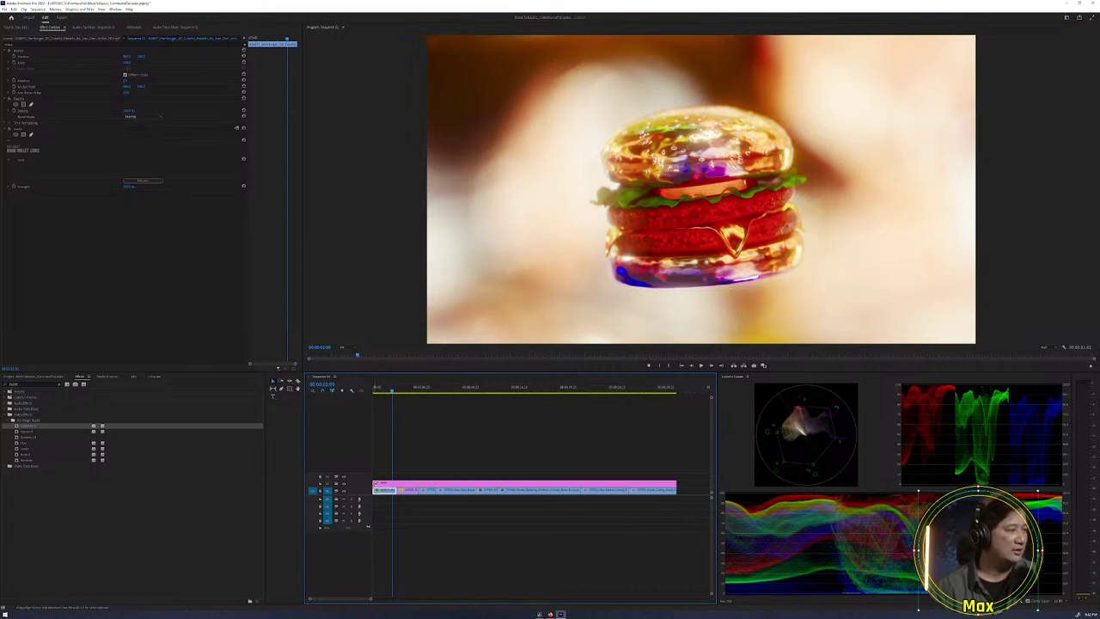
{"action": "left_click_drag", "start_coordinate": [377, 487], "coordinate": [375, 487]}
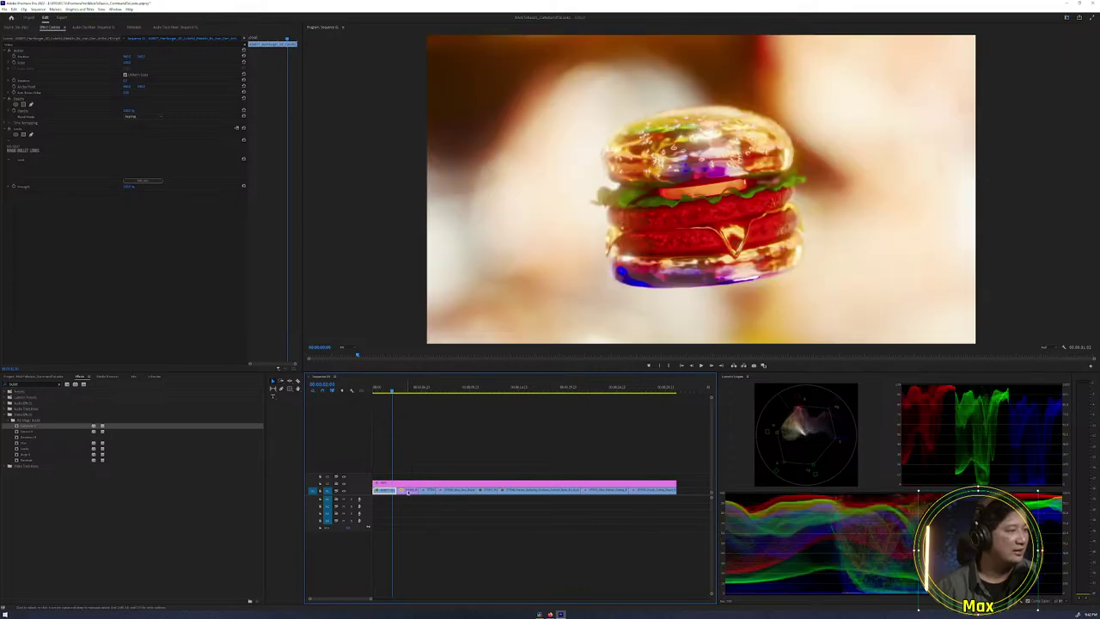
{"action": "left_click", "coordinate": [427, 490]}
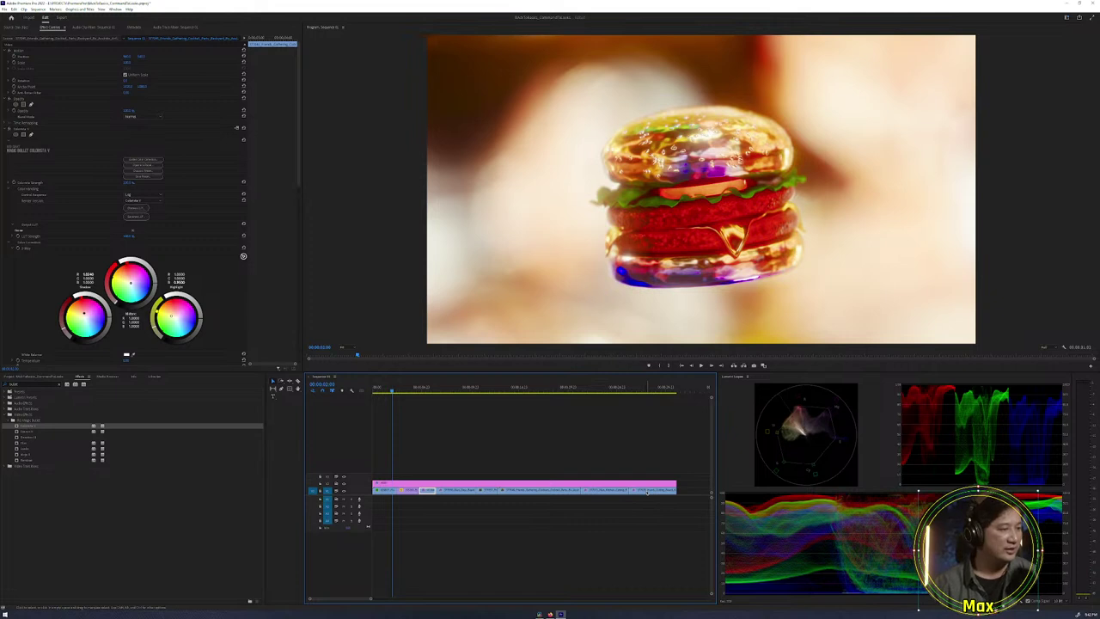
{"action": "left_click", "coordinate": [647, 490]}
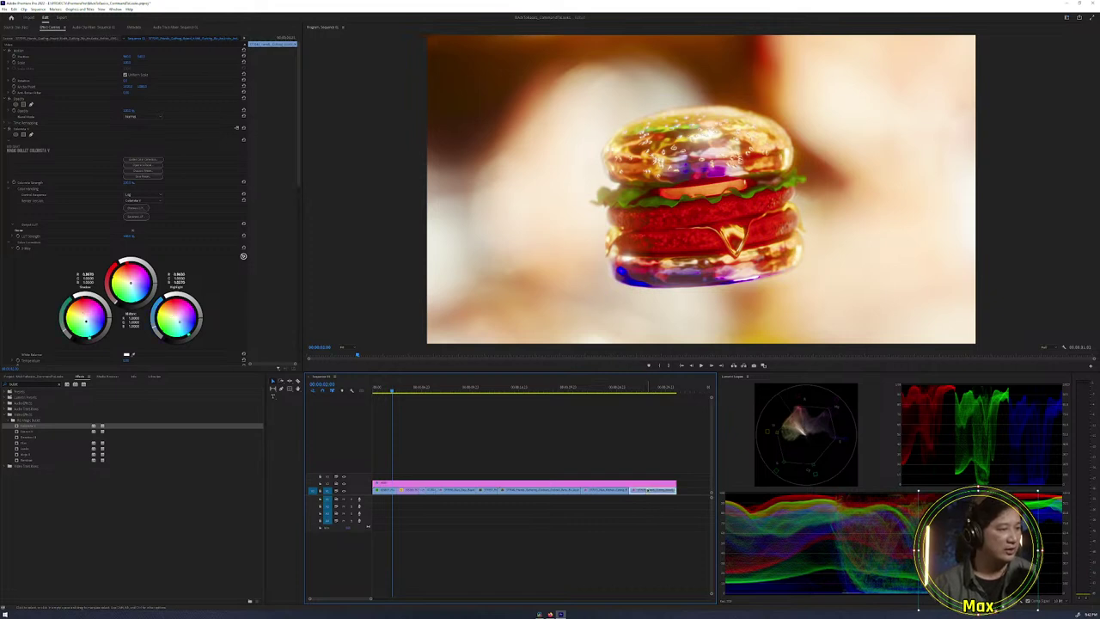
{"action": "left_click", "coordinate": [405, 490]}
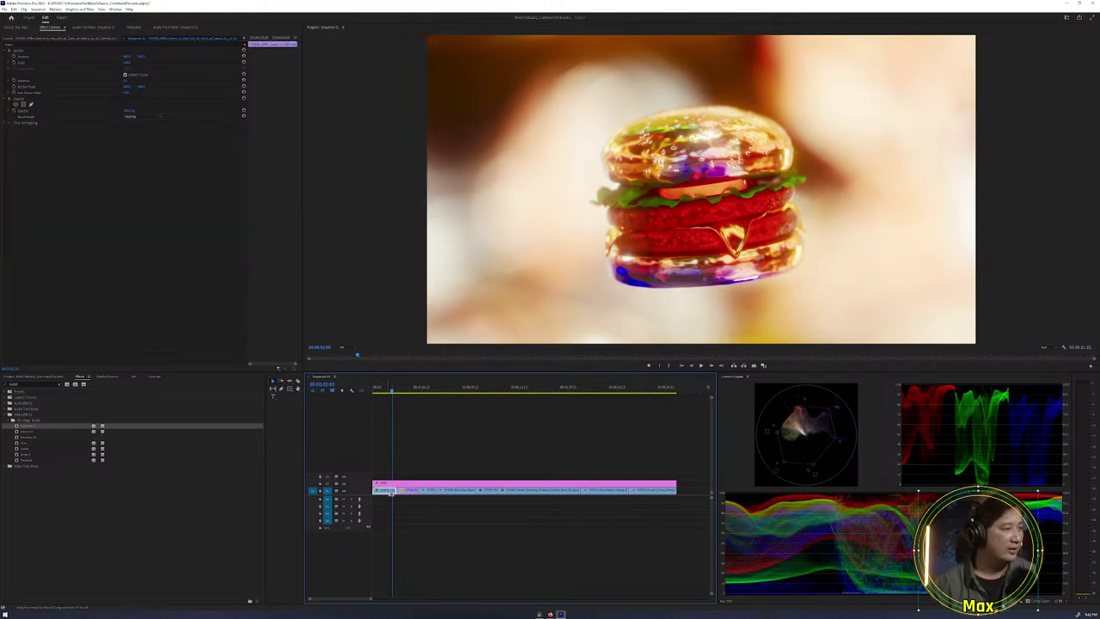
{"action": "left_click", "coordinate": [383, 490]}
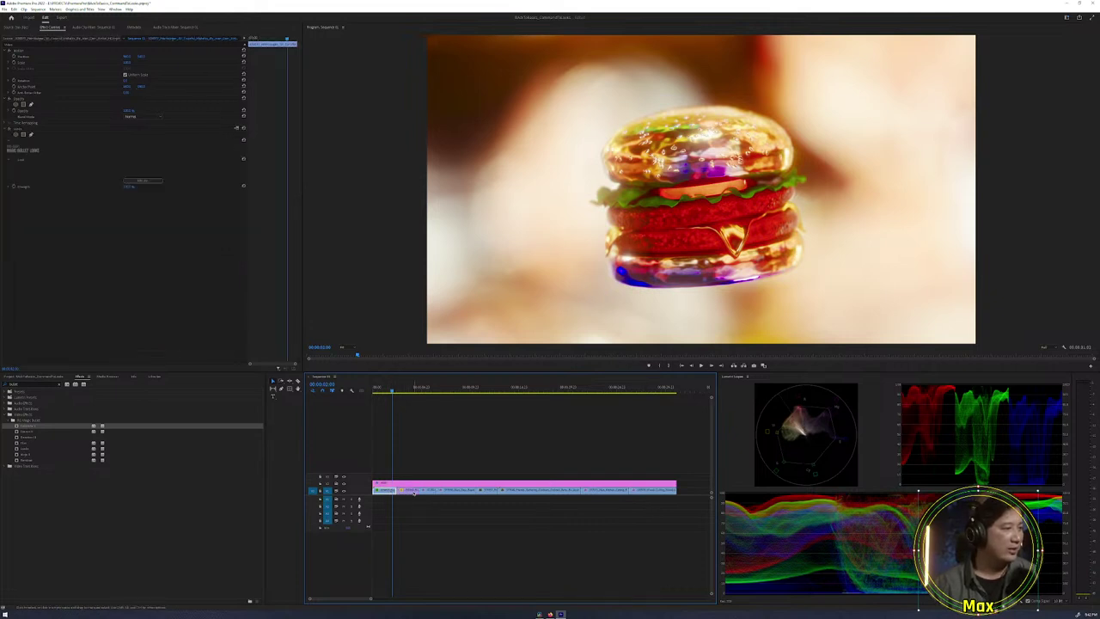
{"action": "left_click", "coordinate": [408, 493]}
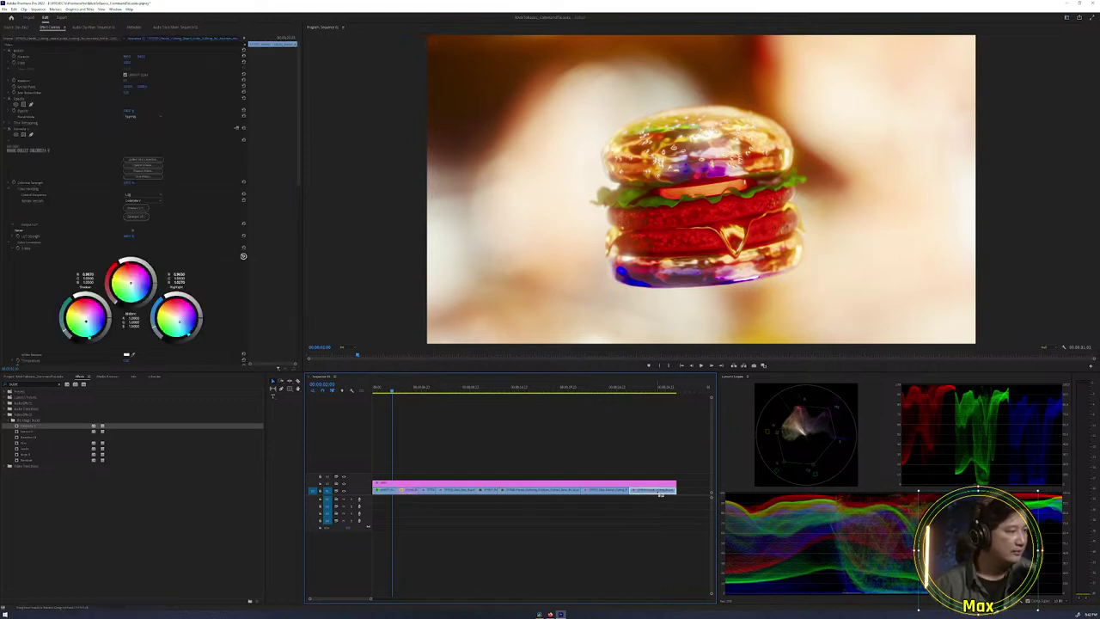
{"action": "left_click", "coordinate": [406, 490]}
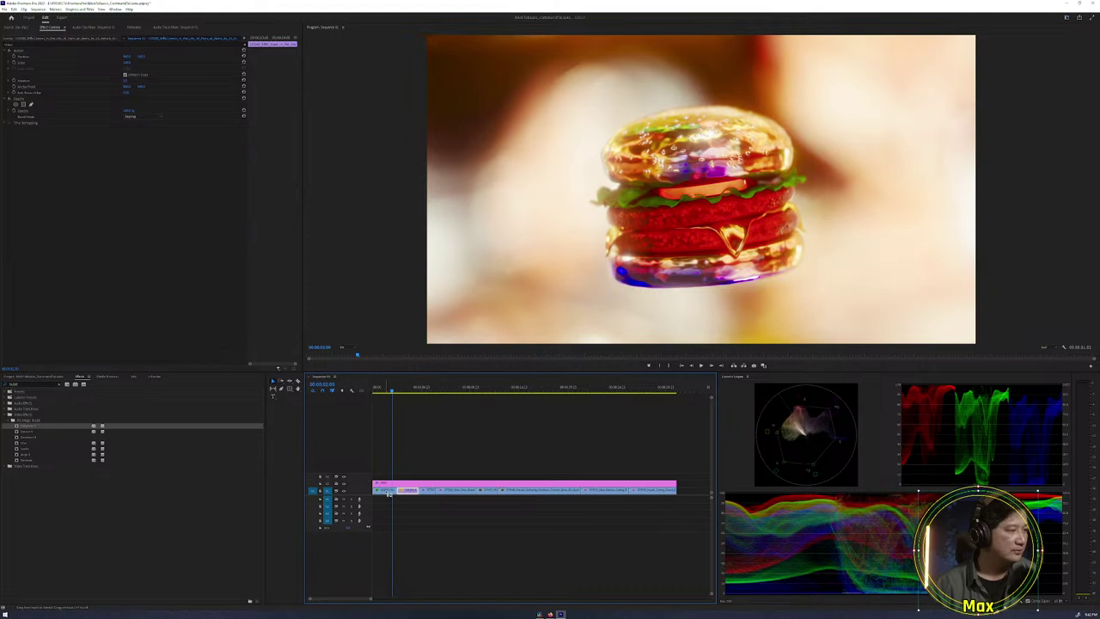
{"action": "left_click", "coordinate": [384, 490]}
{"action": "left_click", "coordinate": [407, 491]}
{"action": "left_click", "coordinate": [520, 497]}
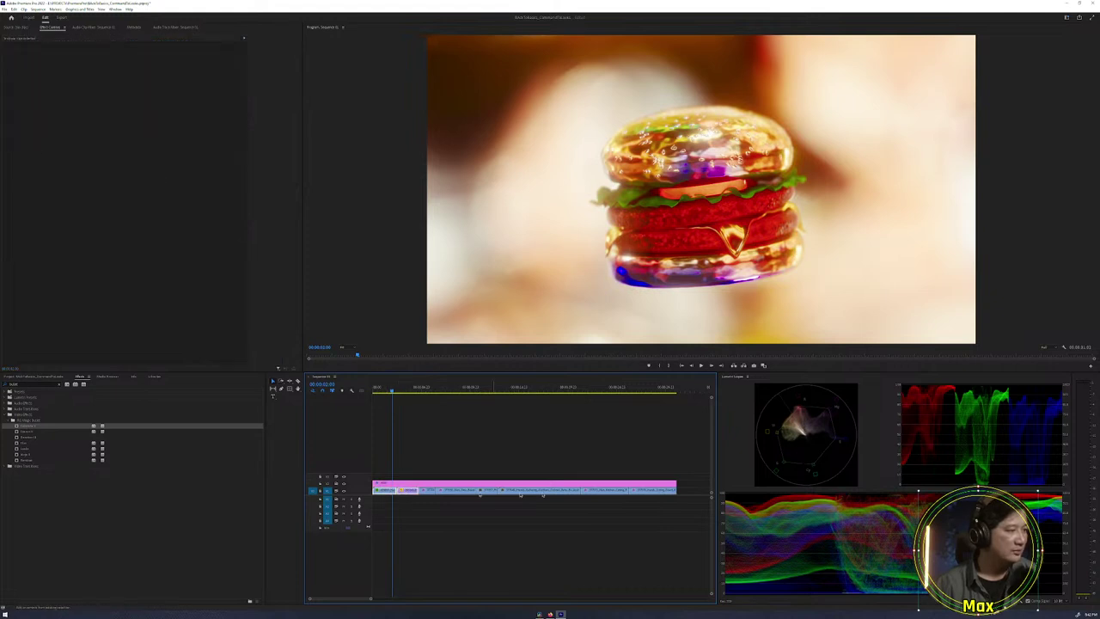
Trim the pink adjustment layer's start past the first two clips and scrub to check.
{"action": "left_click", "coordinate": [645, 490]}
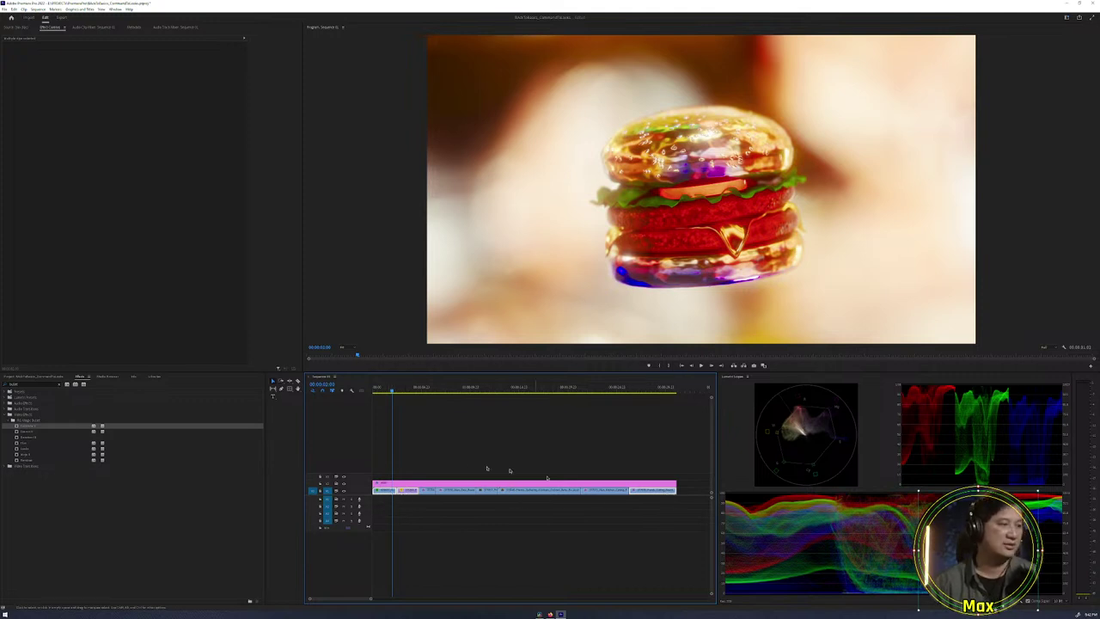
{"action": "left_click_drag", "start_coordinate": [413, 491], "coordinate": [418, 487]}
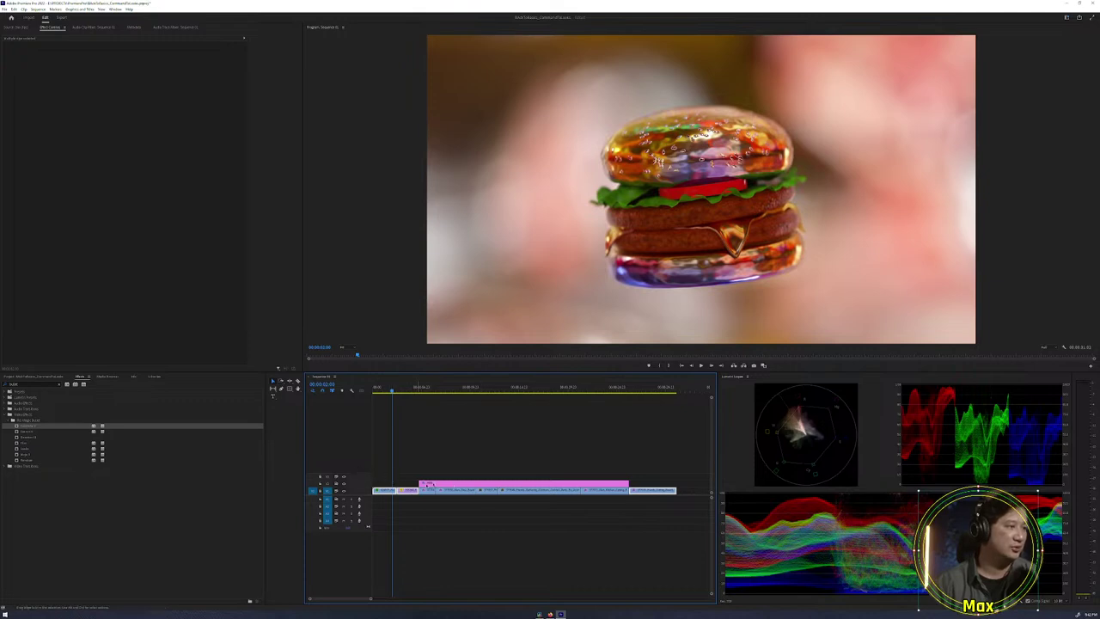
{"action": "left_click", "coordinate": [387, 391]}
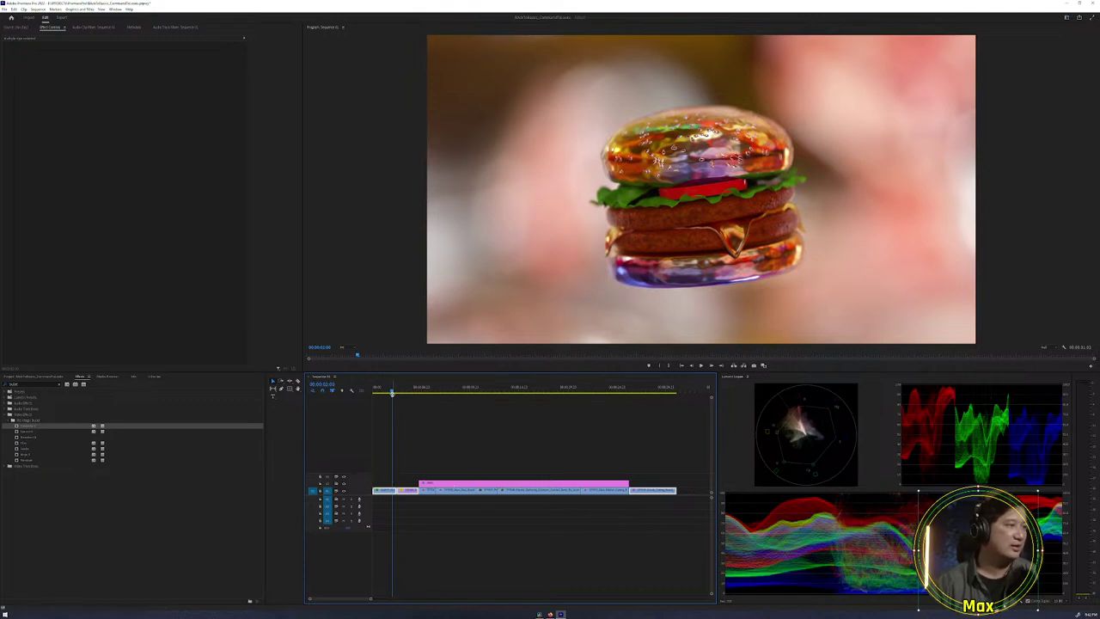
{"action": "mouse_move", "coordinate": [388, 391]}
{"action": "left_mouse_down"}
{"action": "mouse_move", "coordinate": [407, 391]}
{"action": "mouse_move", "coordinate": [388, 394]}
{"action": "mouse_move", "coordinate": [406, 401]}
{"action": "mouse_move", "coordinate": [393, 408]}
{"action": "left_mouse_up"}
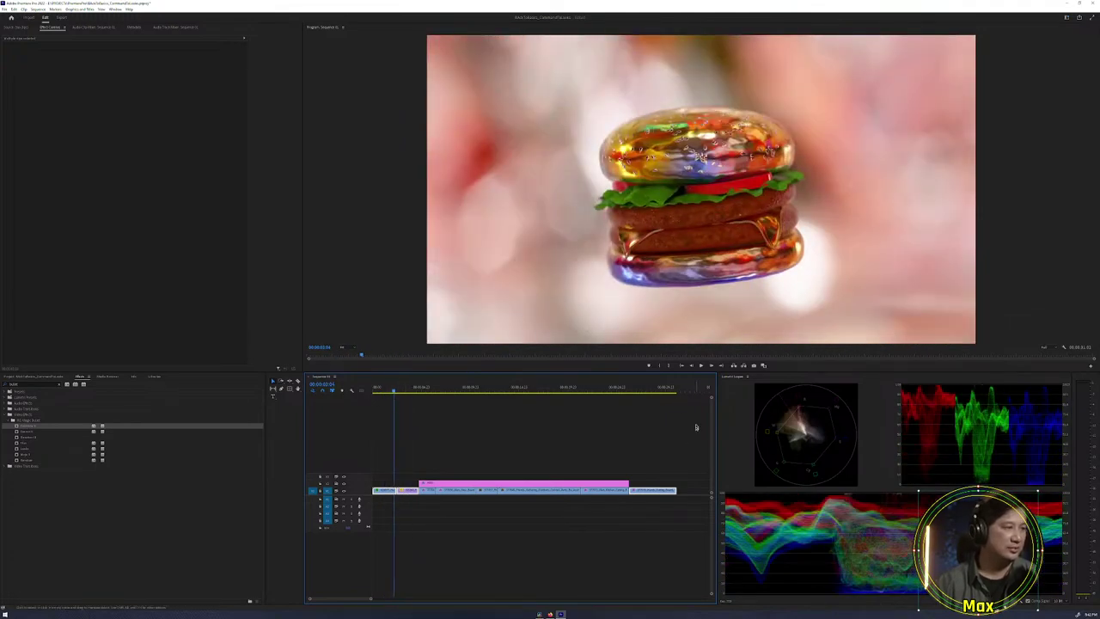
Extend the pink layer's end back out to the sequence end, returning to the burger clip.
{"action": "left_click_drag", "start_coordinate": [649, 396], "coordinate": [654, 394]}
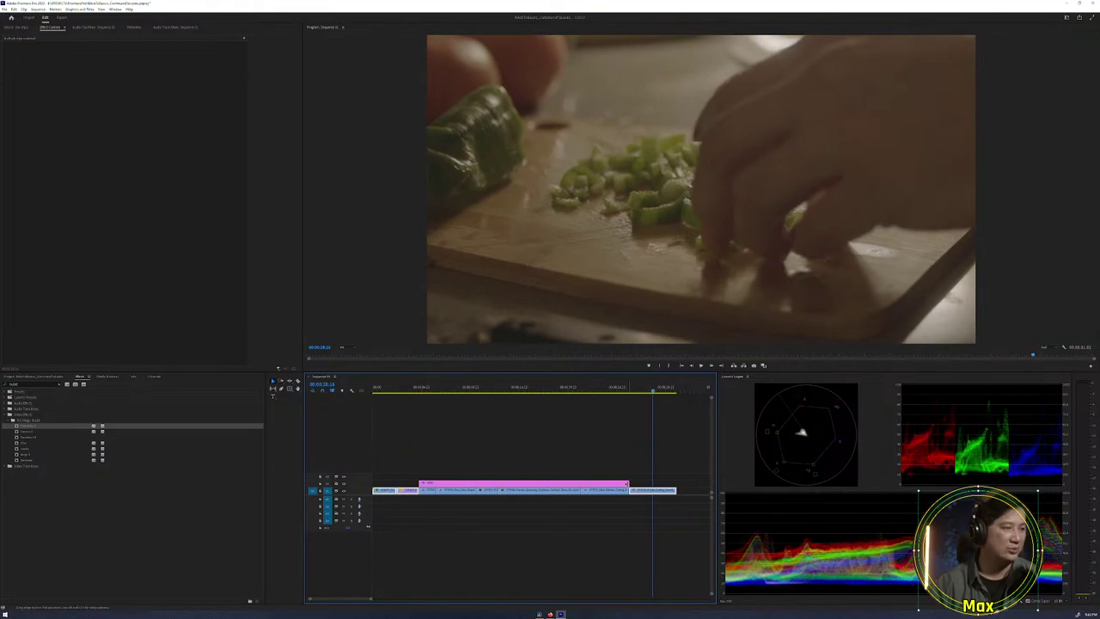
{"action": "left_click_drag", "start_coordinate": [629, 485], "coordinate": [676, 486]}
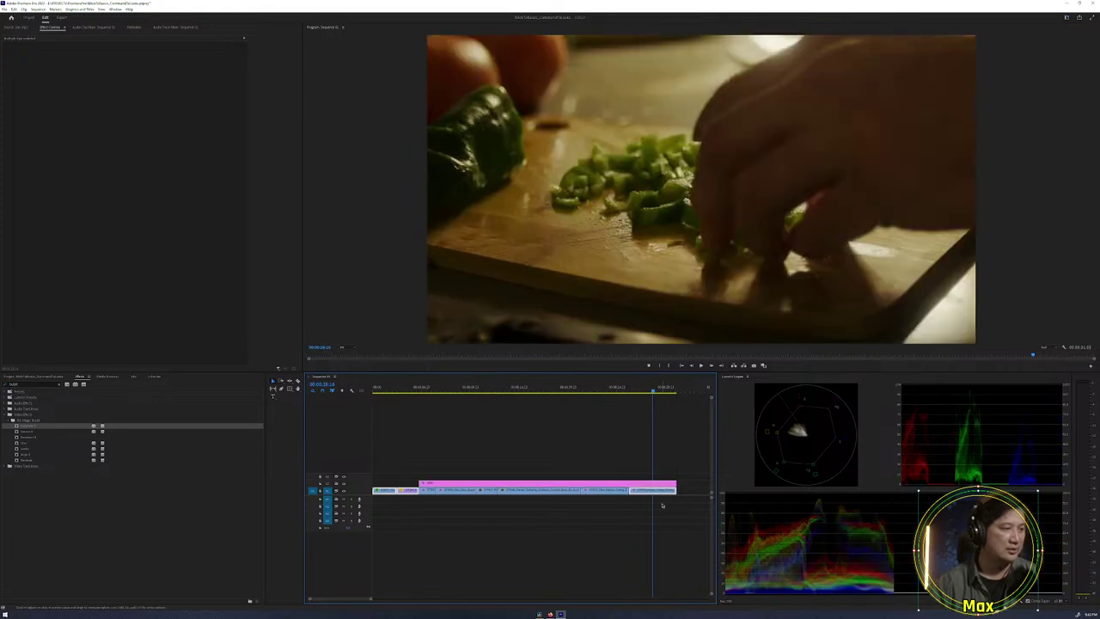
{"action": "left_click", "coordinate": [402, 390]}
{"action": "left_click_drag", "start_coordinate": [402, 390], "coordinate": [388, 391]}
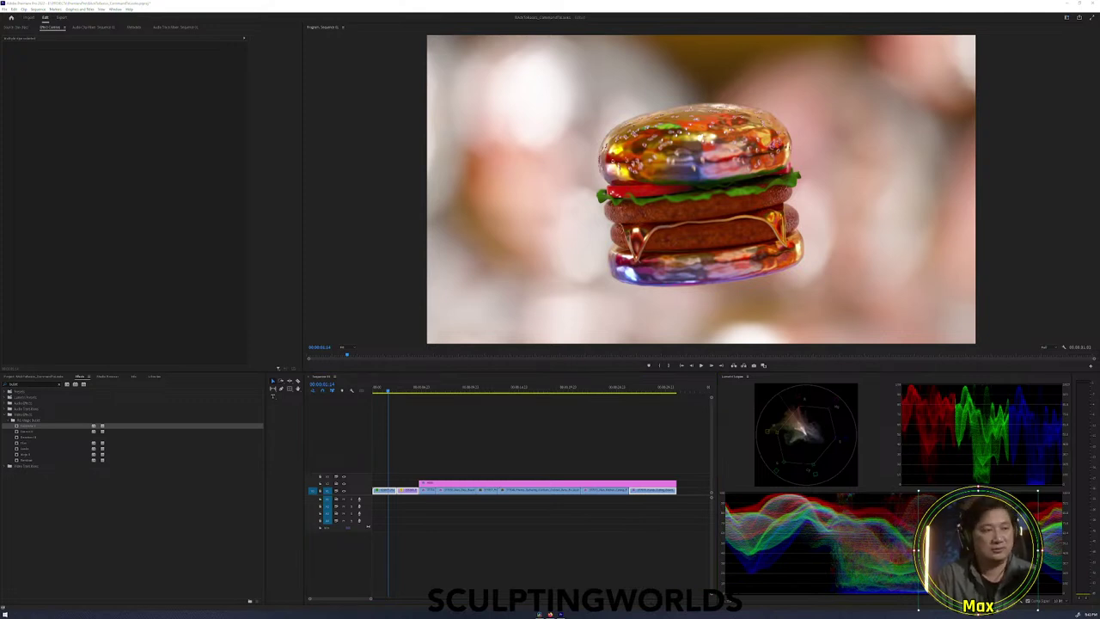
{"action": "left_click", "coordinate": [550, 614]}
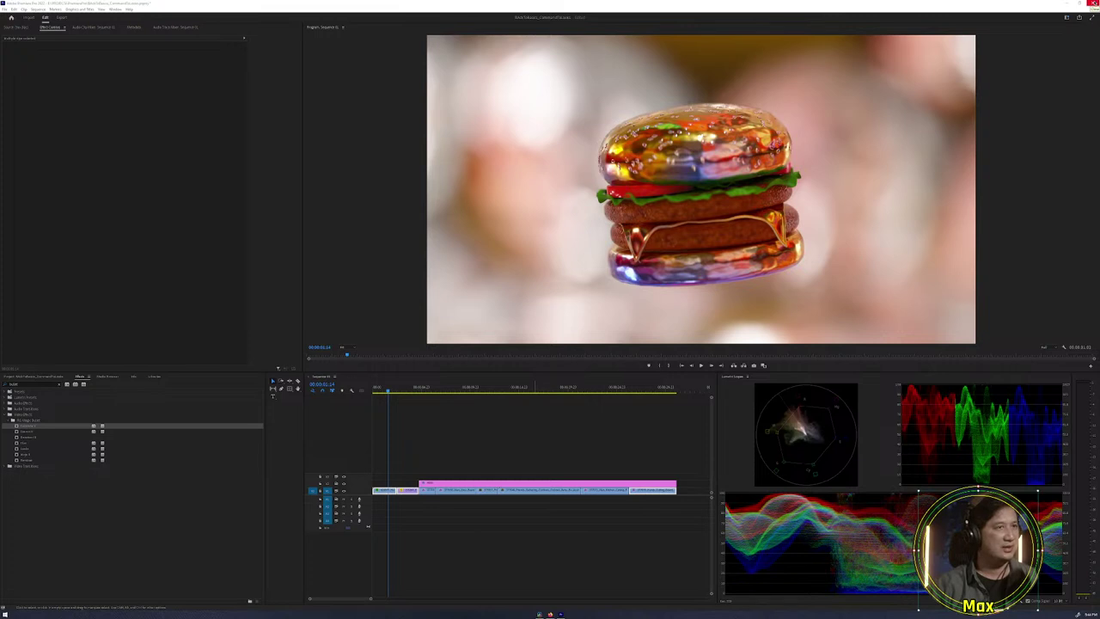
Close Premiere Pro, saving the project changes when prompted.
{"action": "left_click", "coordinate": [1094, 3]}
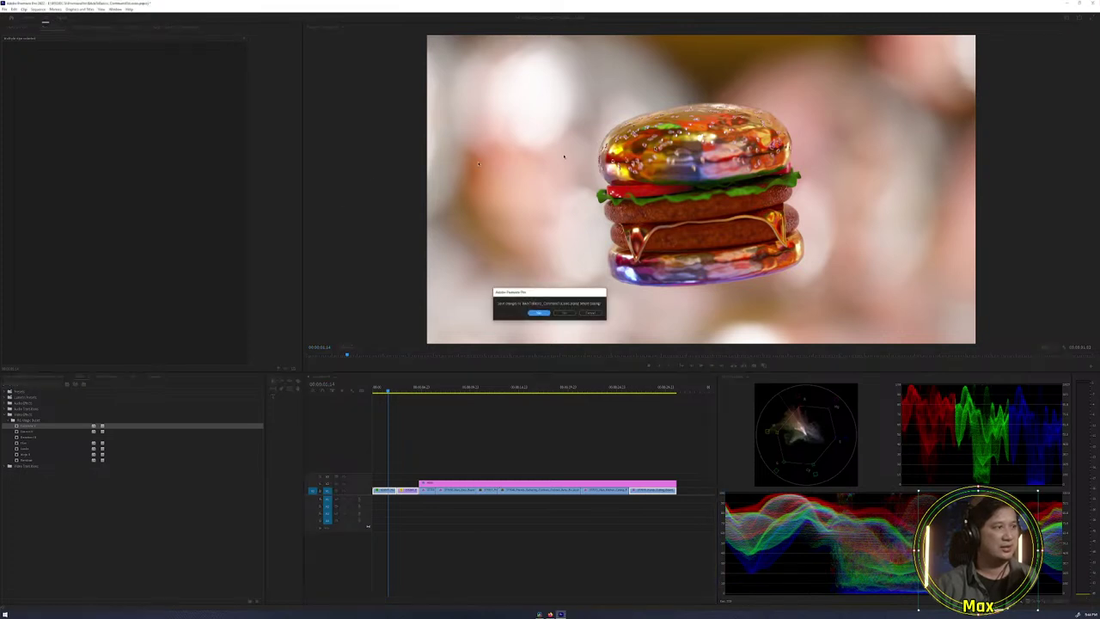
{"action": "left_click", "coordinate": [540, 313]}
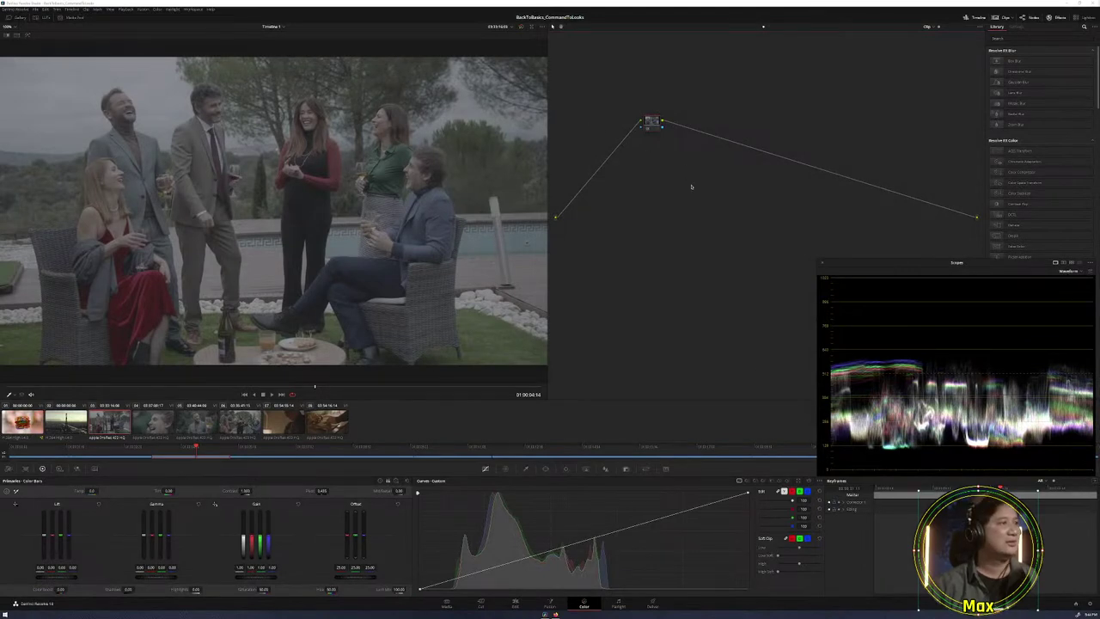
Pass through the Edit page, hide the waveform scopes, and land on the Cut page.
{"action": "left_click", "coordinate": [515, 604]}
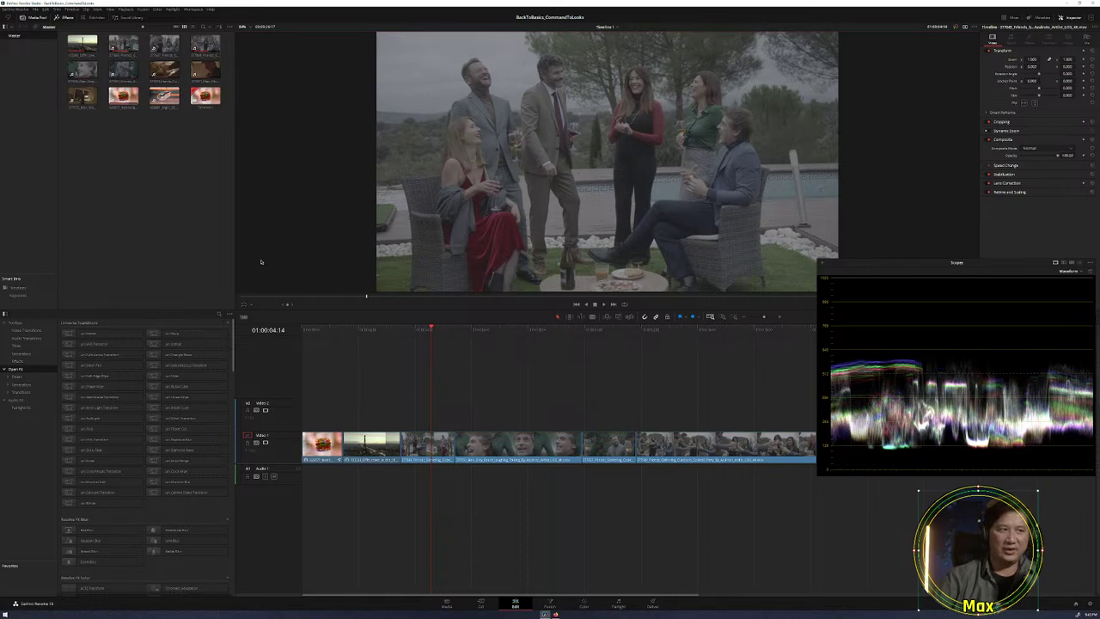
{"action": "key", "text": "ctrl+shift+w"}
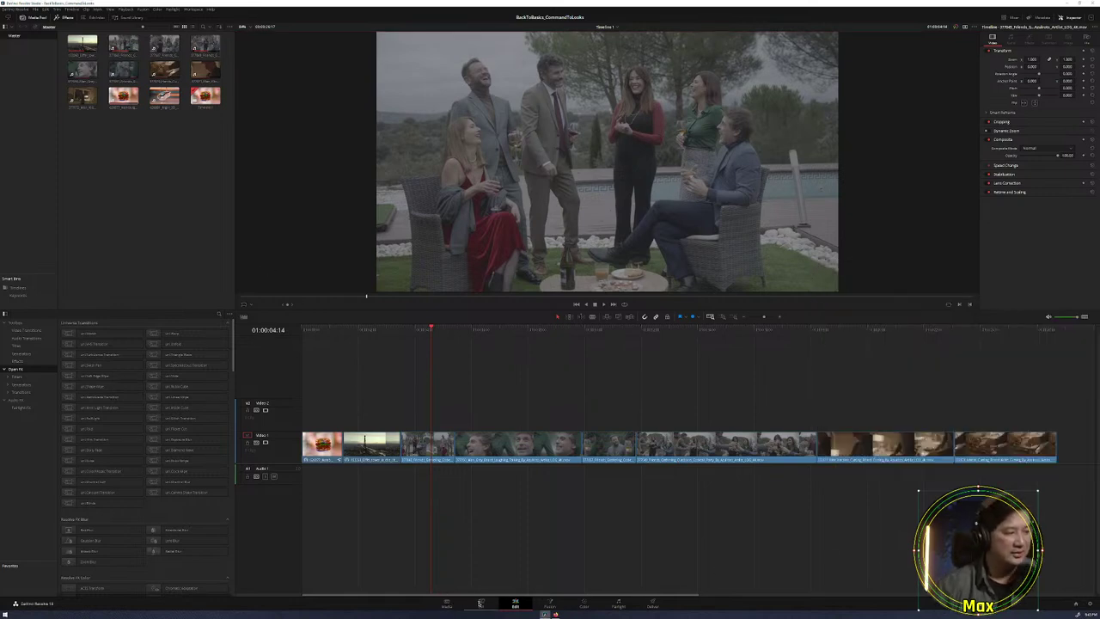
{"action": "left_click", "coordinate": [480, 604]}
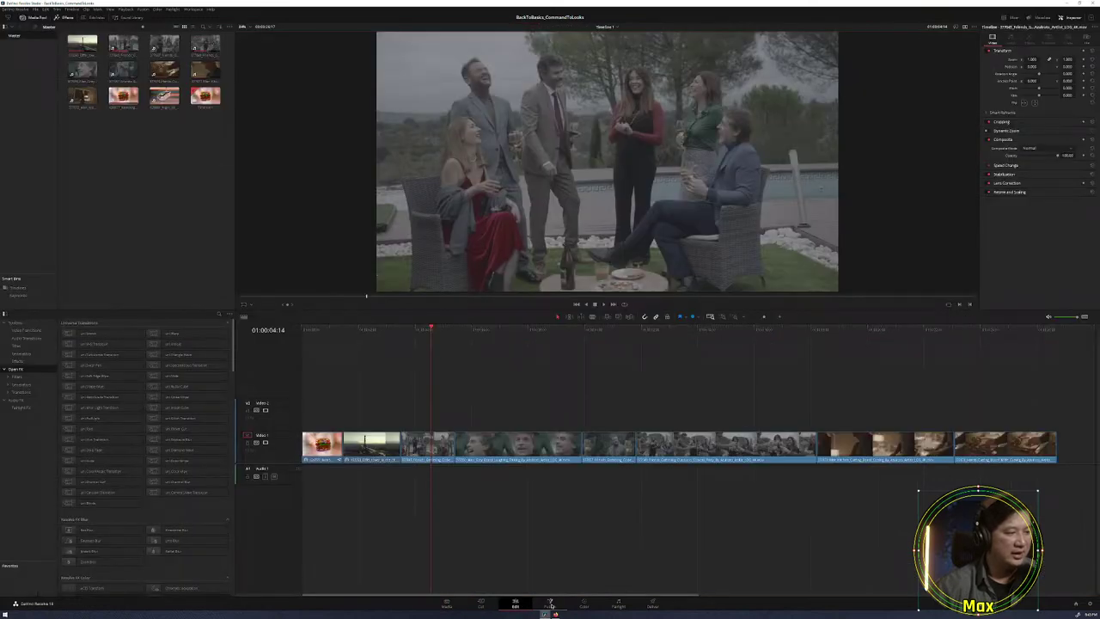
{"action": "left_click", "coordinate": [550, 605]}
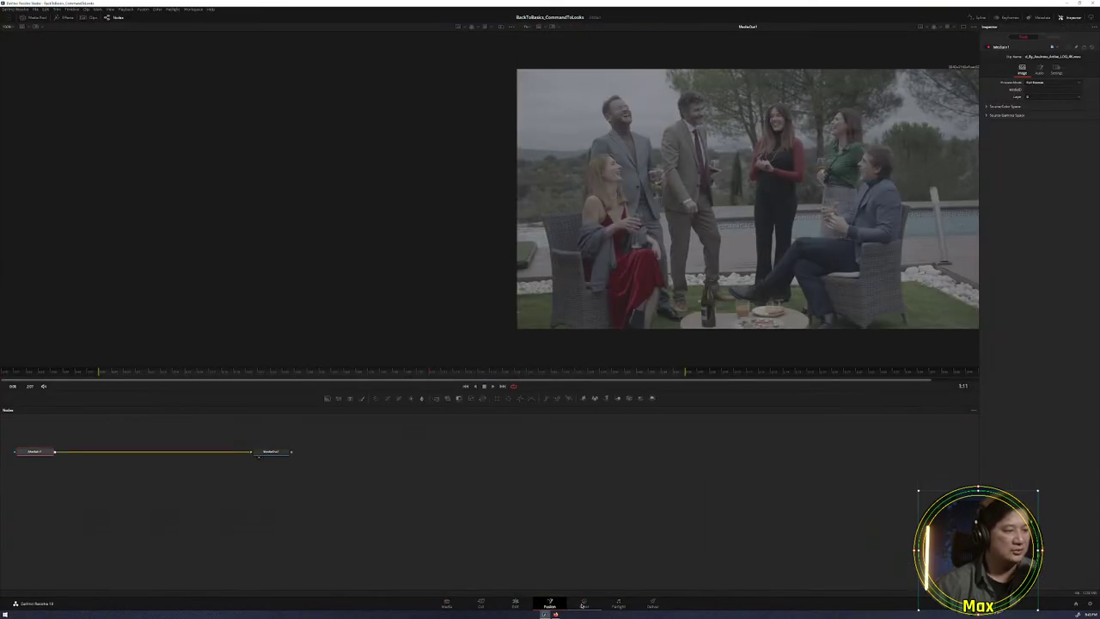
{"action": "left_click", "coordinate": [481, 604]}
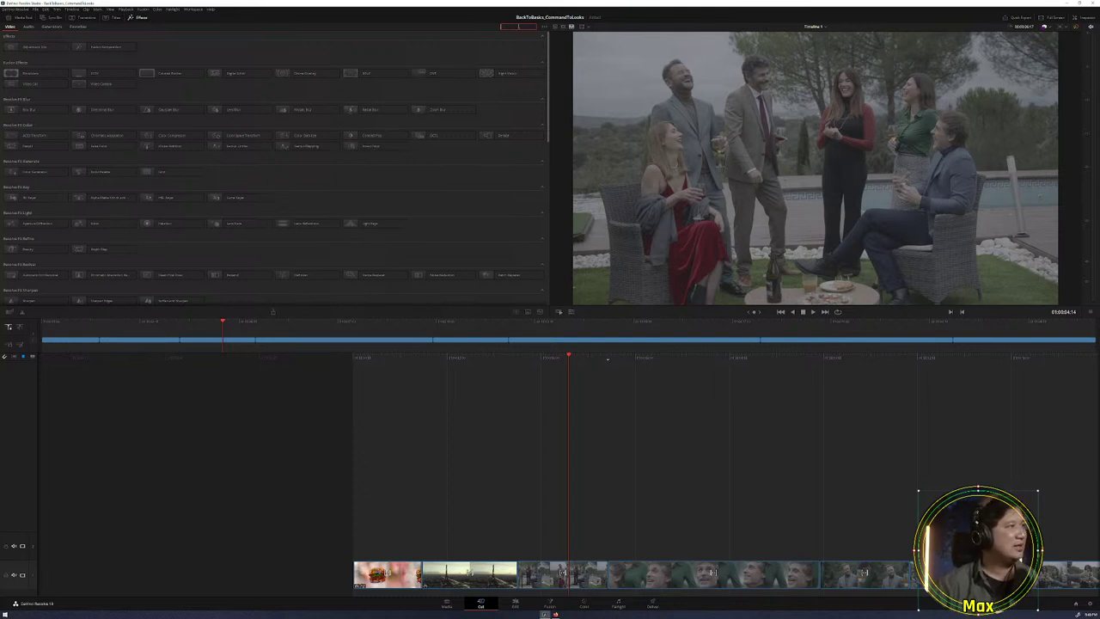
Search the Cut page effects for 'looks', drag Magic Bullet Looks toward the clip, then clear the search.
{"action": "type", "text": "looks"}
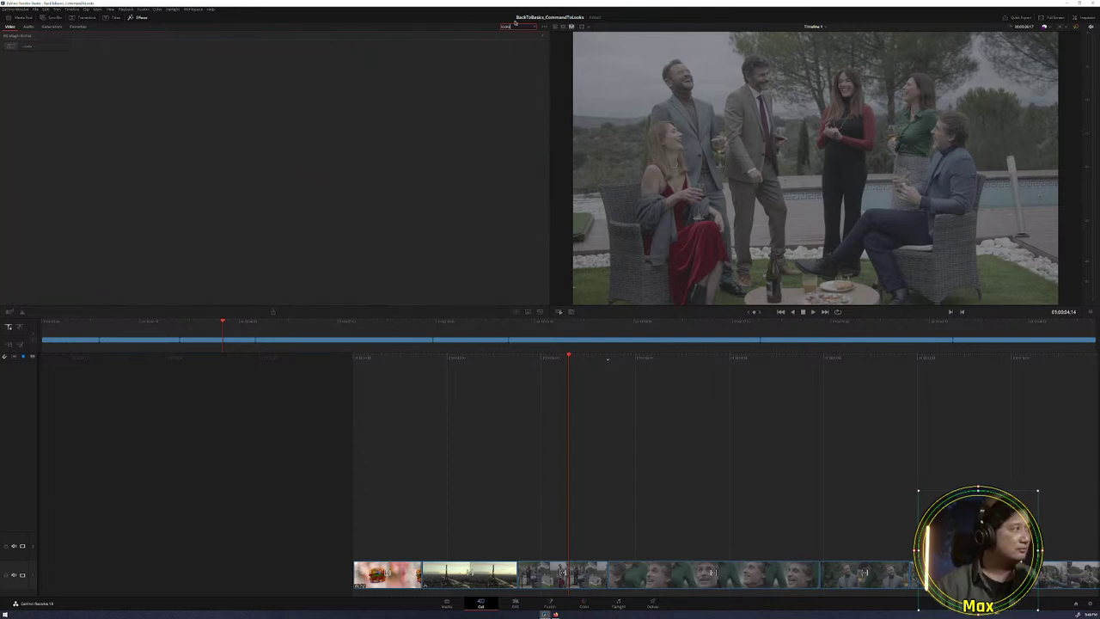
{"action": "left_click", "coordinate": [34, 48]}
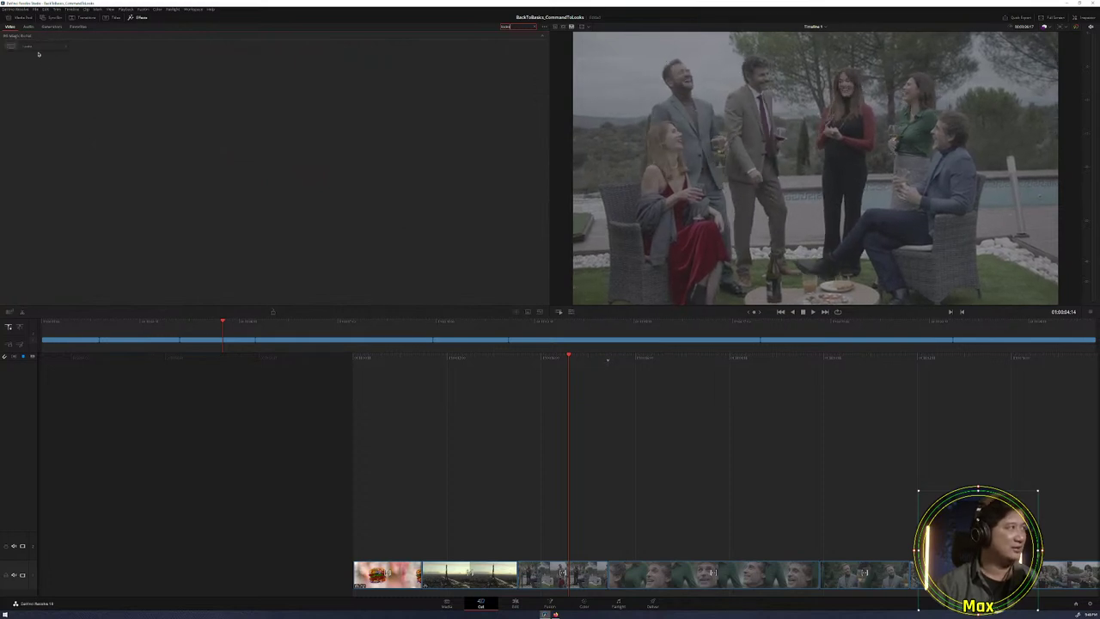
{"action": "left_click_drag", "start_coordinate": [35, 49], "coordinate": [444, 551]}
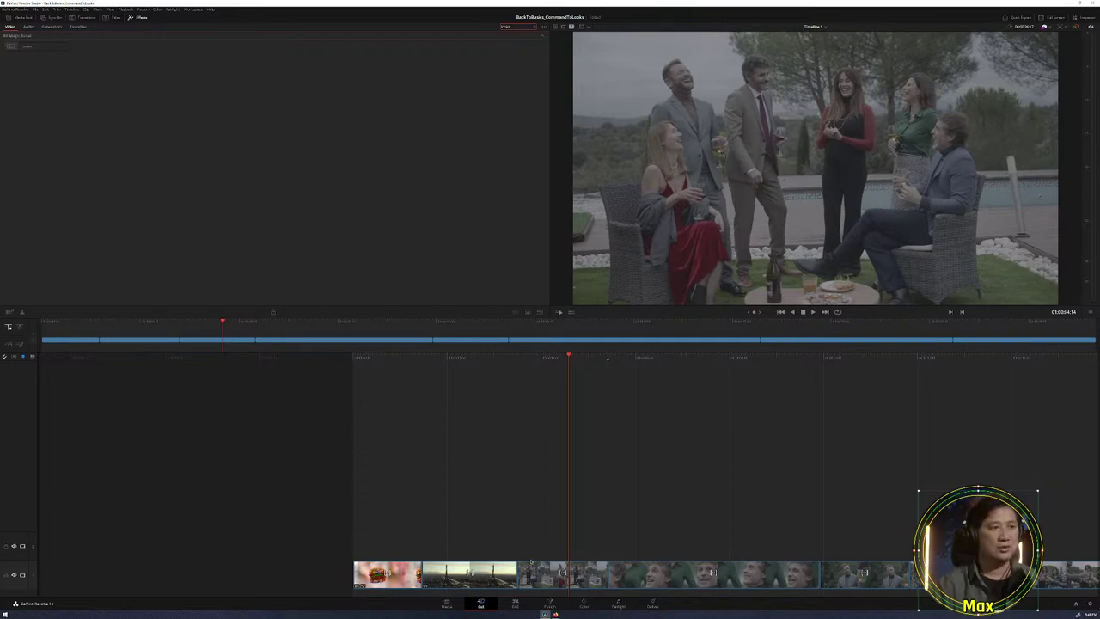
{"action": "left_click", "coordinate": [534, 26]}
Search the Edit page effects for 'look', pick the Looks effect, clear the search, and go to Fusion.
{"action": "left_click", "coordinate": [516, 604]}
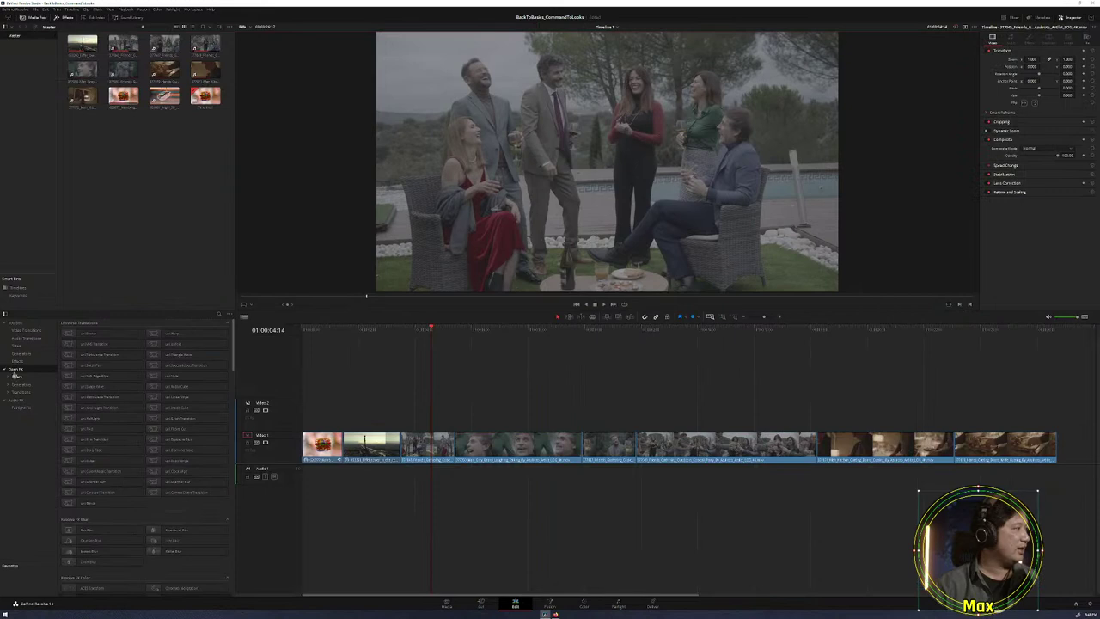
{"action": "left_click", "coordinate": [219, 314]}
{"action": "type", "text": "look"}
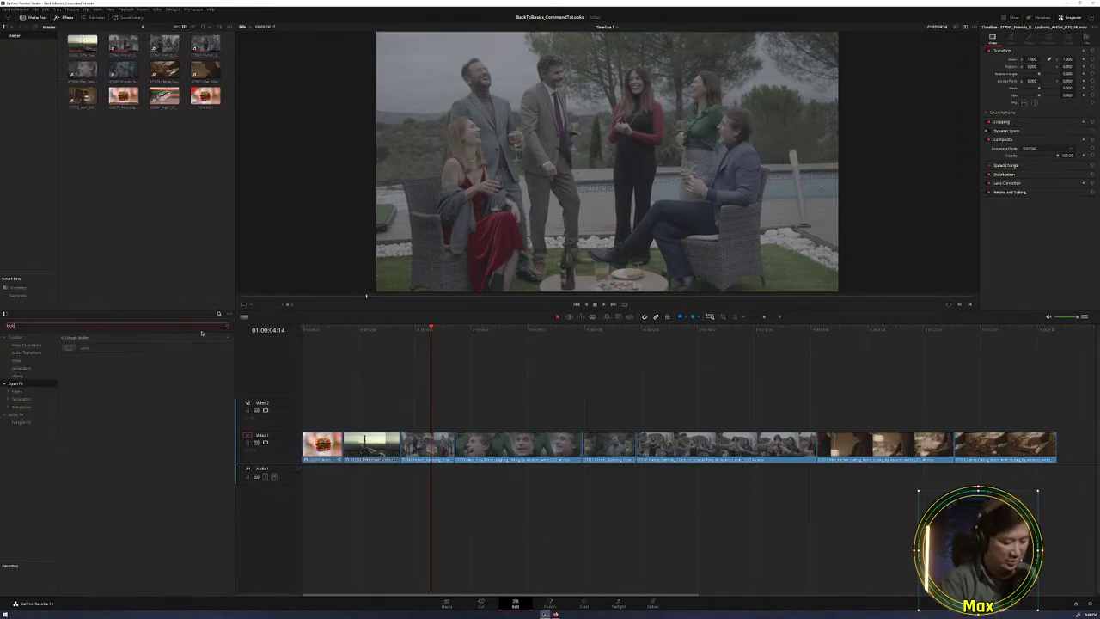
{"action": "left_click", "coordinate": [98, 348]}
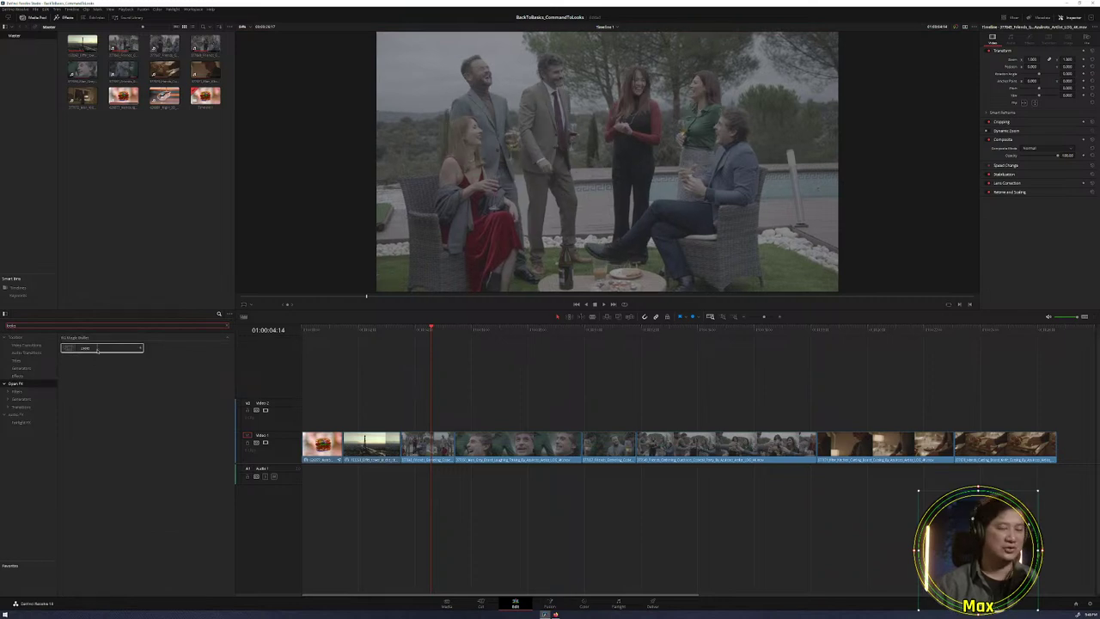
{"action": "left_click", "coordinate": [227, 326]}
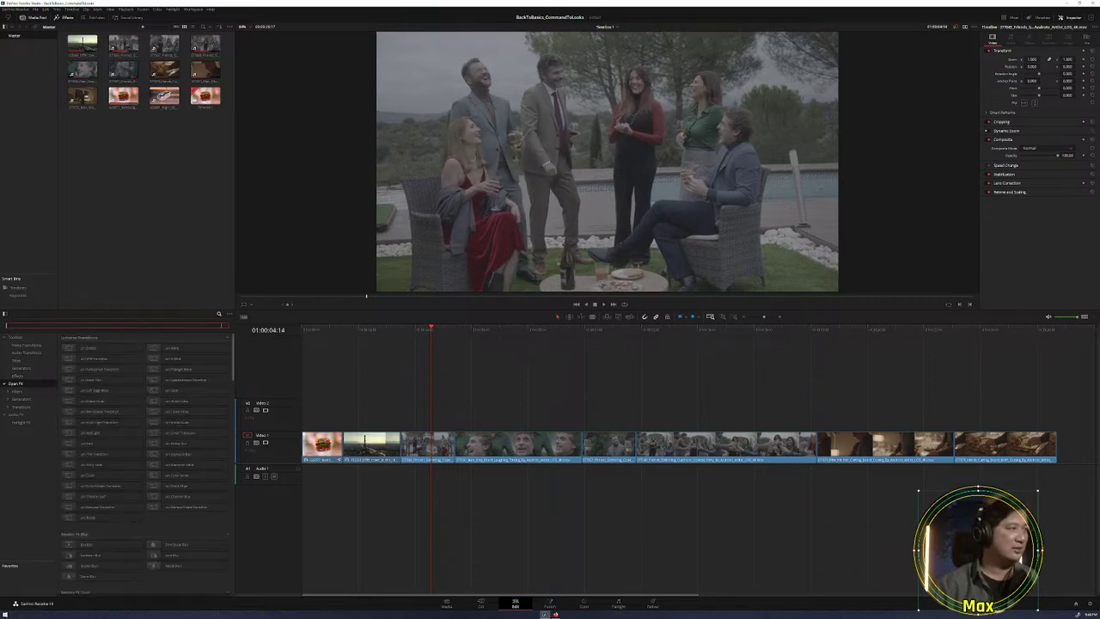
{"action": "left_click", "coordinate": [546, 607]}
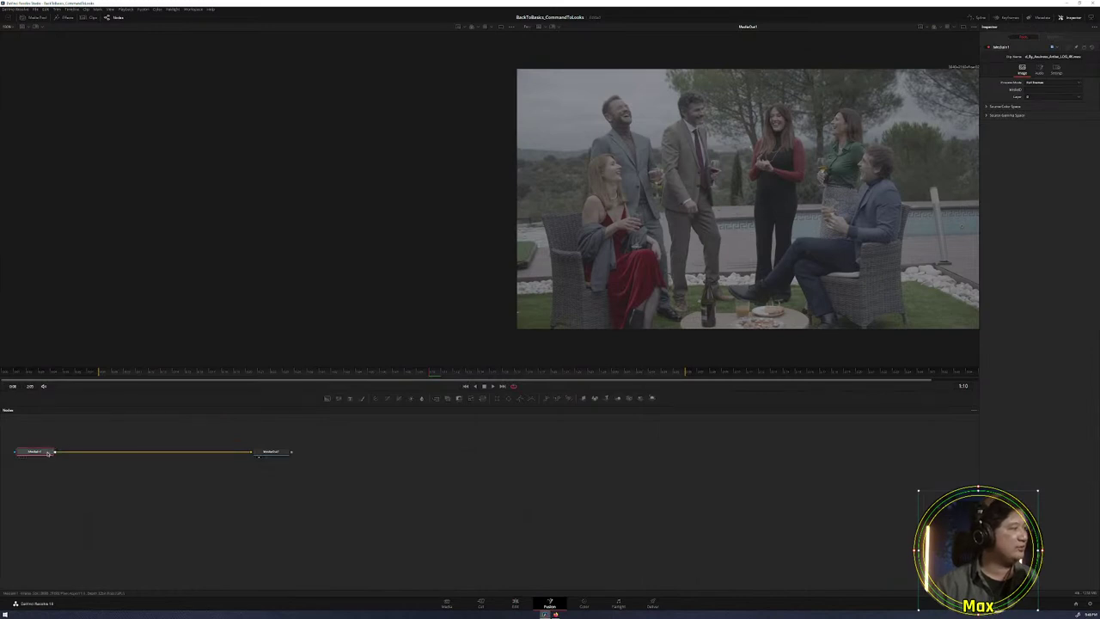
Insert a Looks node between MediaIn1 and MediaOut1, nudge it along the link, then delete it.
{"action": "mouse_move", "coordinate": [49, 454]}
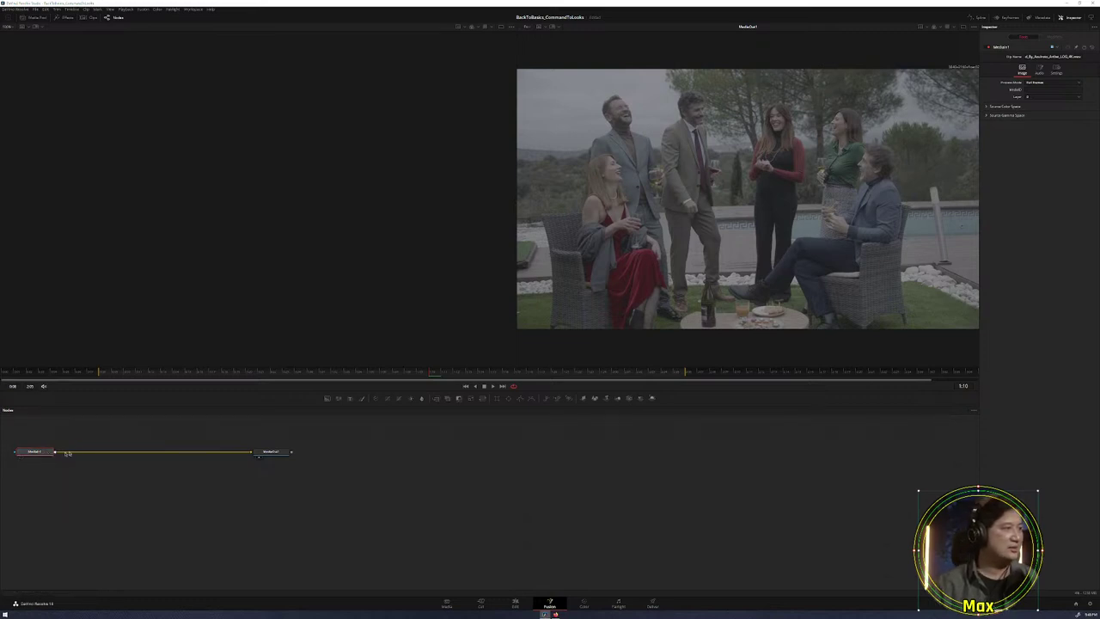
{"action": "key", "text": "shift+space"}
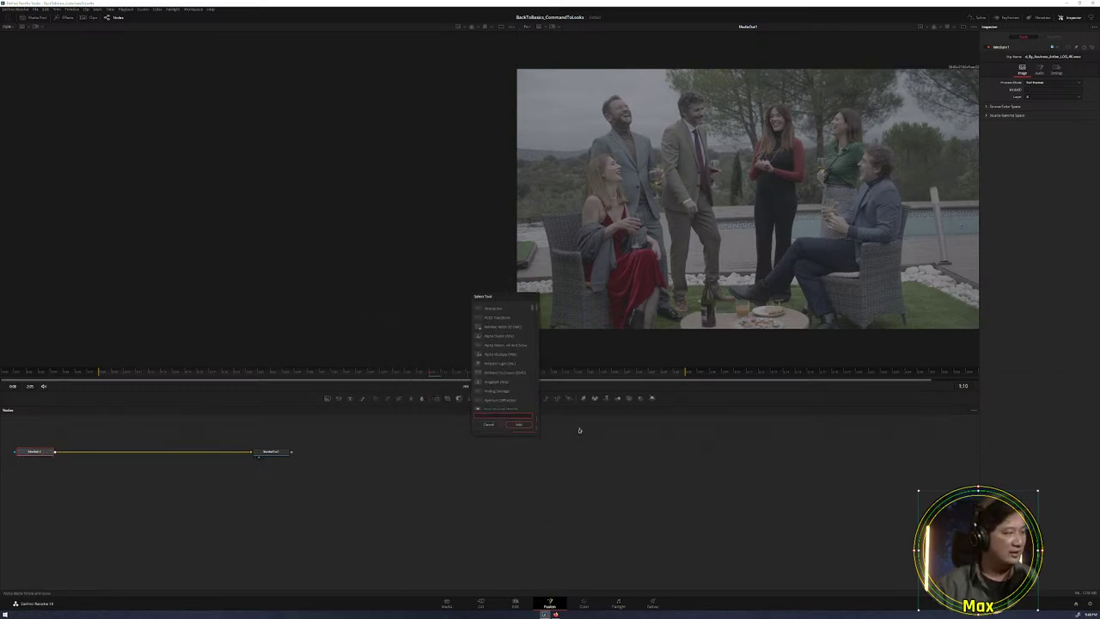
{"action": "type", "text": "looks"}
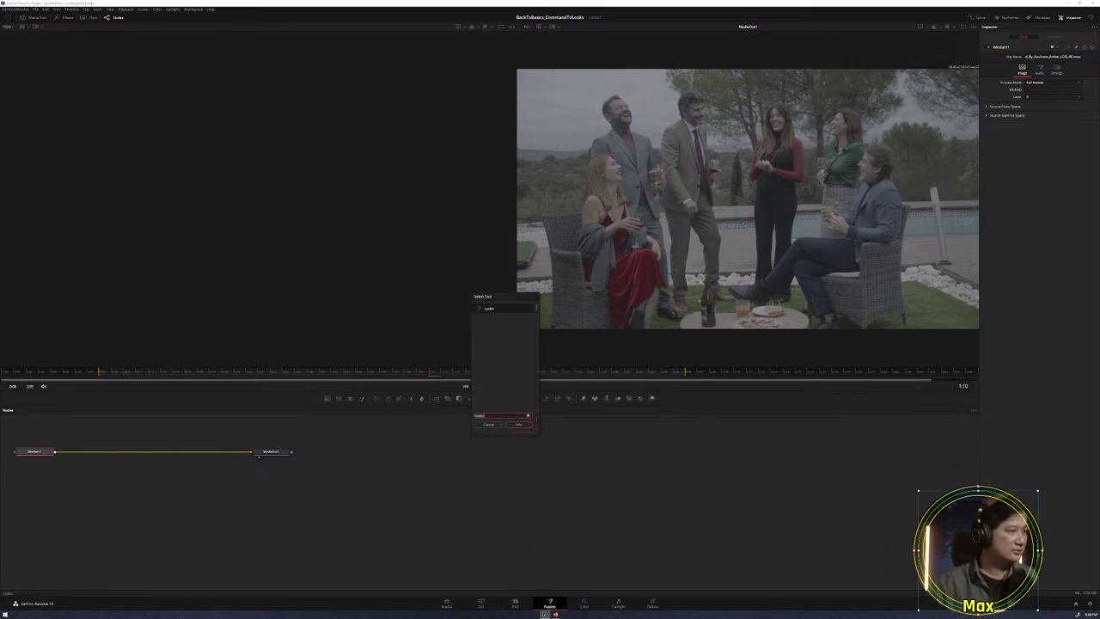
{"action": "left_click", "coordinate": [518, 424]}
{"action": "left_click_drag", "start_coordinate": [88, 455], "coordinate": [122, 455]}
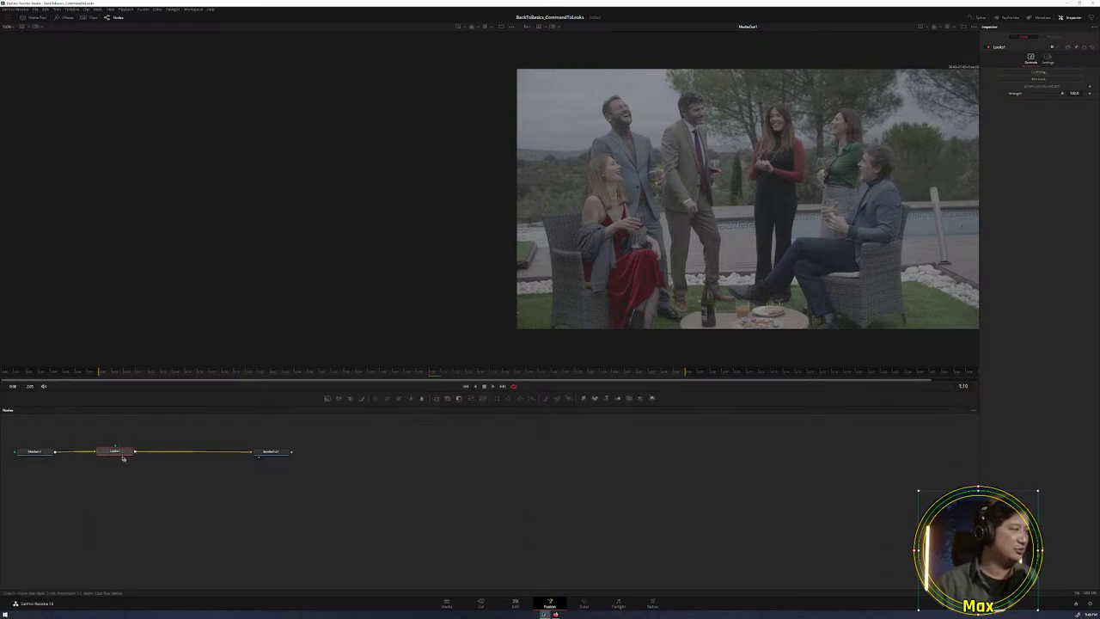
{"action": "key", "text": "Delete"}
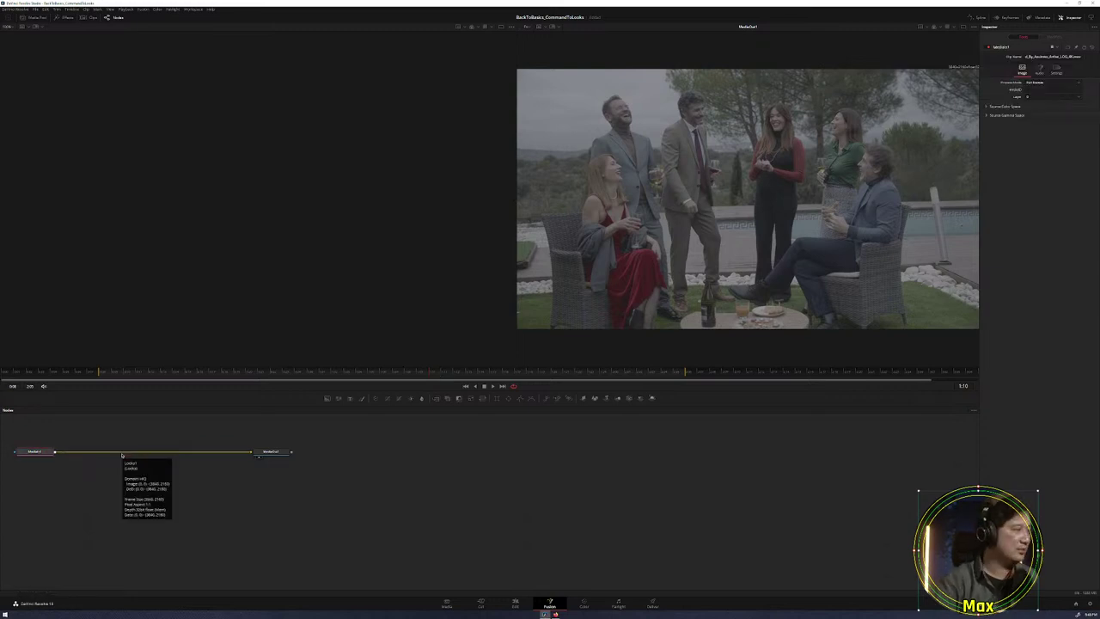
On the Color page, straighten the node's position and raise the red Offset to tint the party clip red.
{"action": "left_click", "coordinate": [583, 605]}
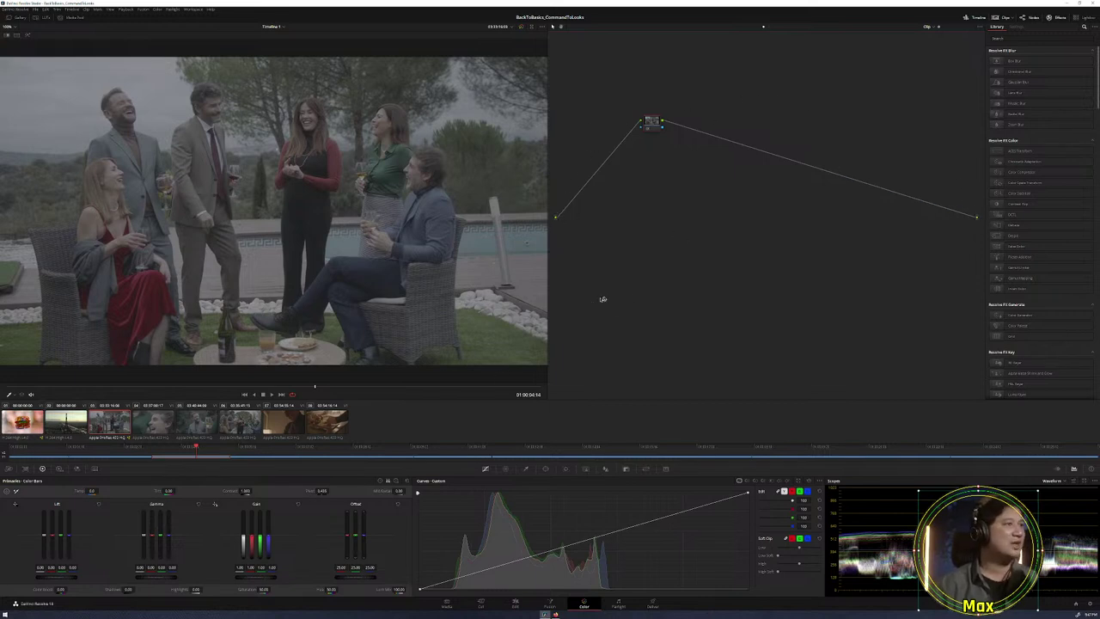
{"action": "left_click_drag", "start_coordinate": [666, 138], "coordinate": [668, 228]}
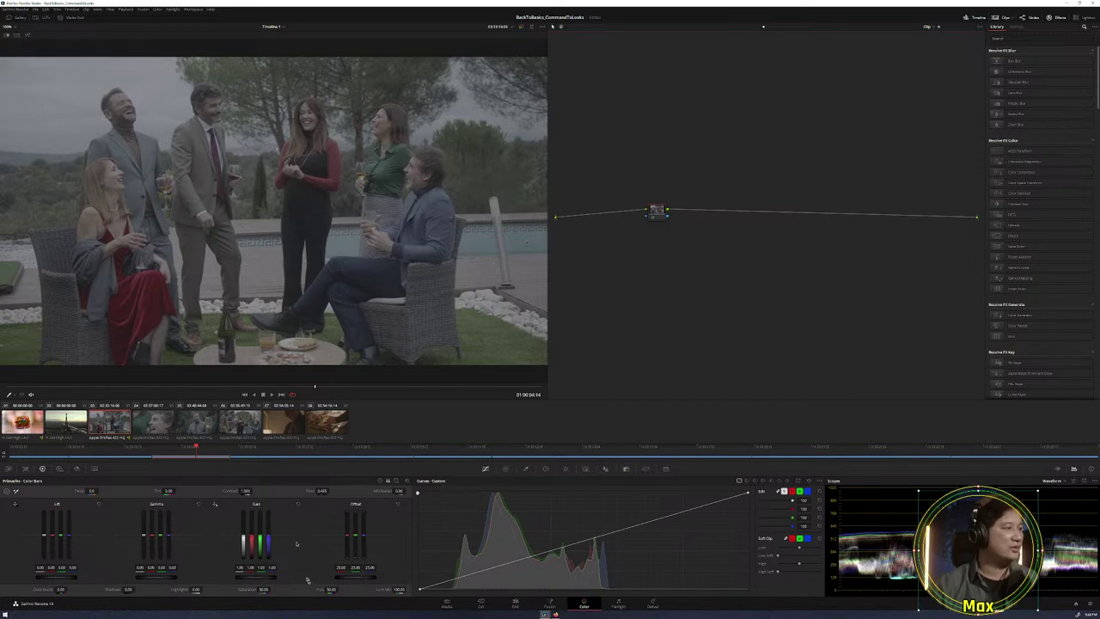
{"action": "left_click_drag", "start_coordinate": [344, 540], "coordinate": [340, 522]}
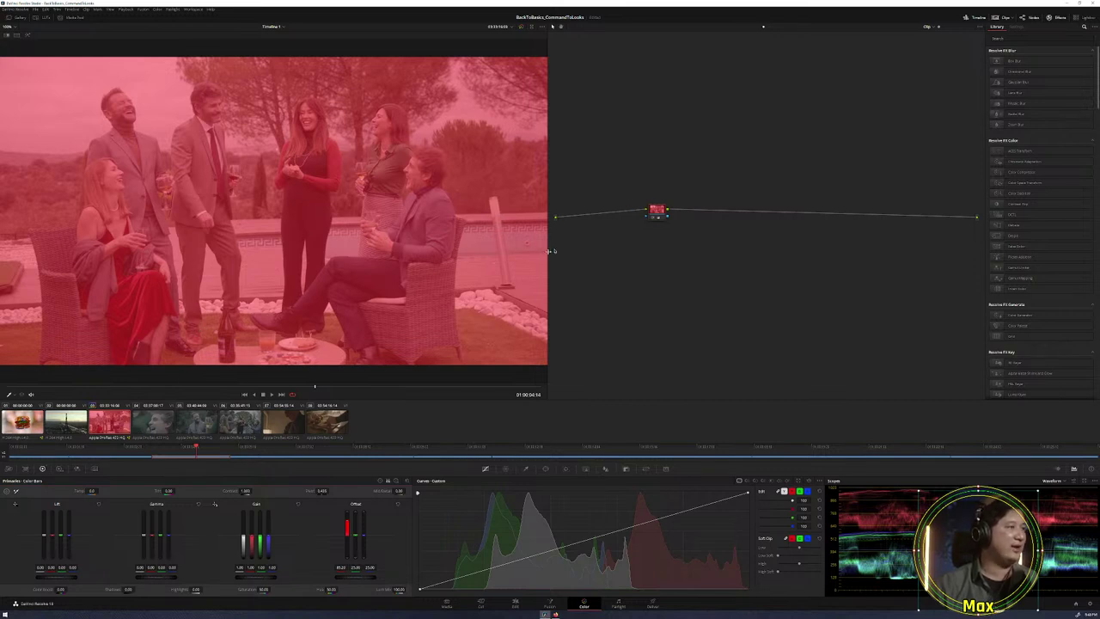
Compare the red-tinted party clip against other clips, then reset the clip node's grade.
{"action": "left_click", "coordinate": [152, 423]}
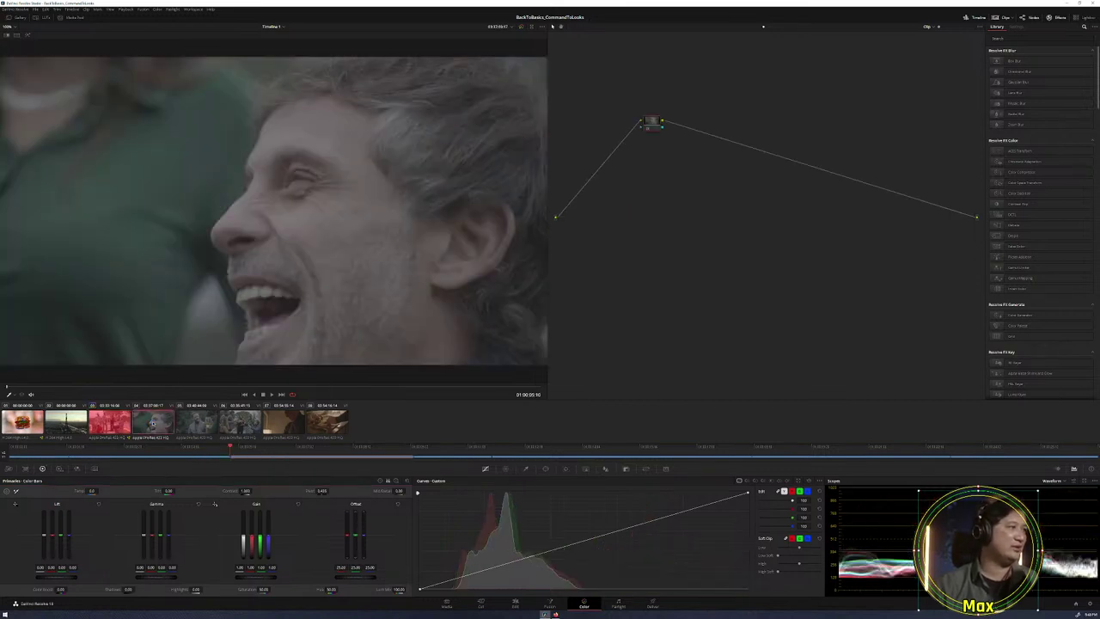
{"action": "left_click", "coordinate": [183, 425]}
{"action": "left_click", "coordinate": [152, 423]}
{"action": "left_click", "coordinate": [66, 423]}
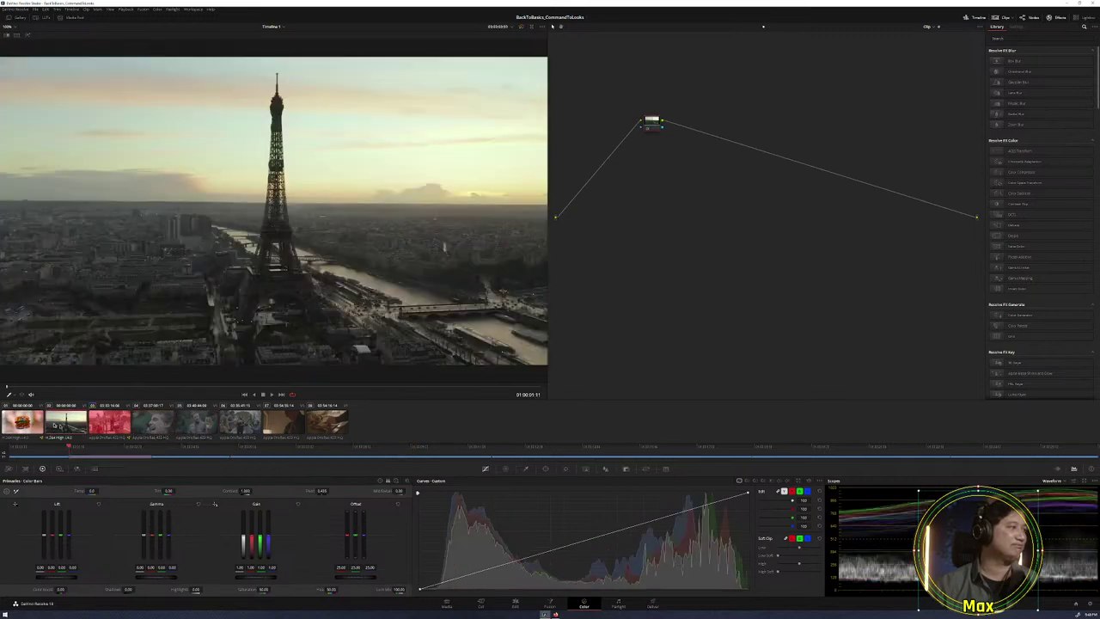
{"action": "left_click", "coordinate": [35, 423]}
{"action": "key", "text": "Down"}
{"action": "key", "text": "Down"}
{"action": "key", "text": "Down"}
{"action": "key", "text": "Down"}
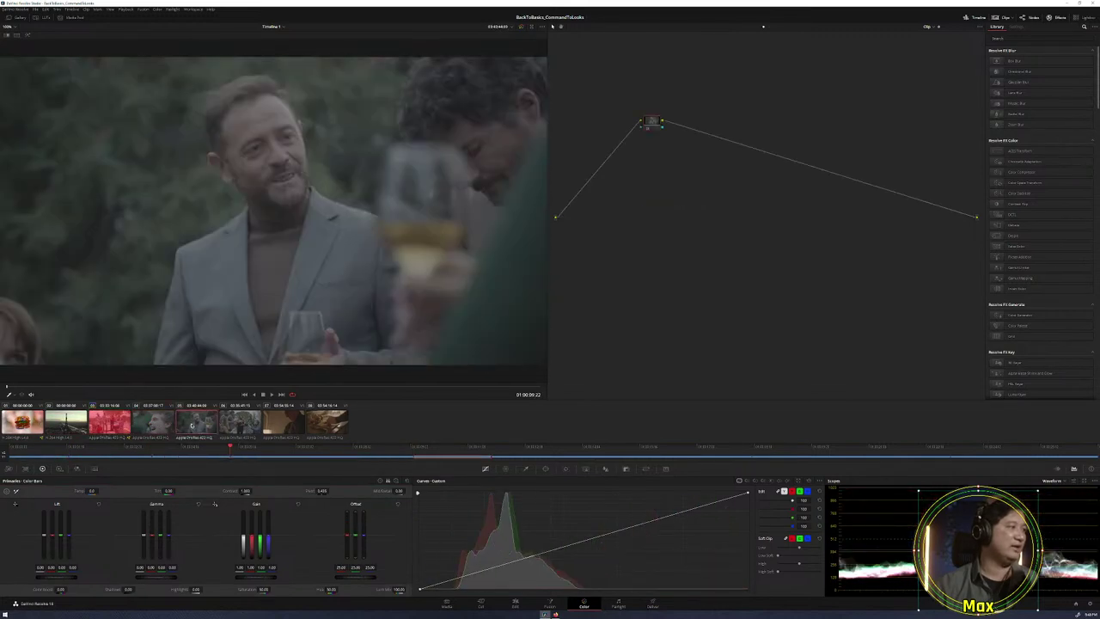
{"action": "key", "text": "Up"}
{"action": "key", "text": "Up"}
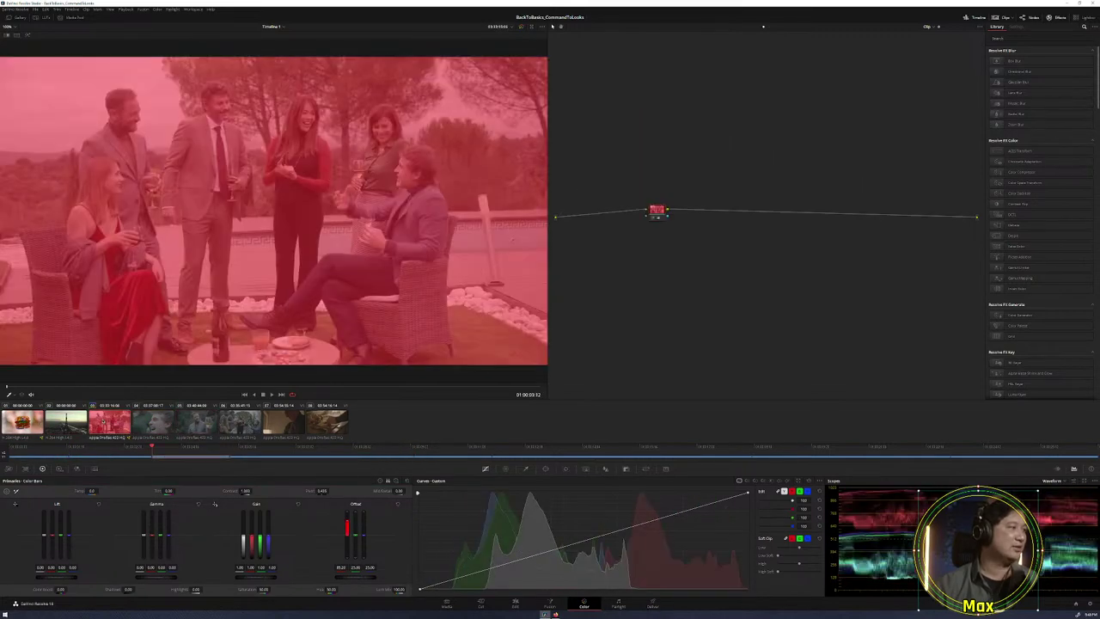
{"action": "right_click", "coordinate": [655, 217]}
{"action": "left_click", "coordinate": [679, 221]}
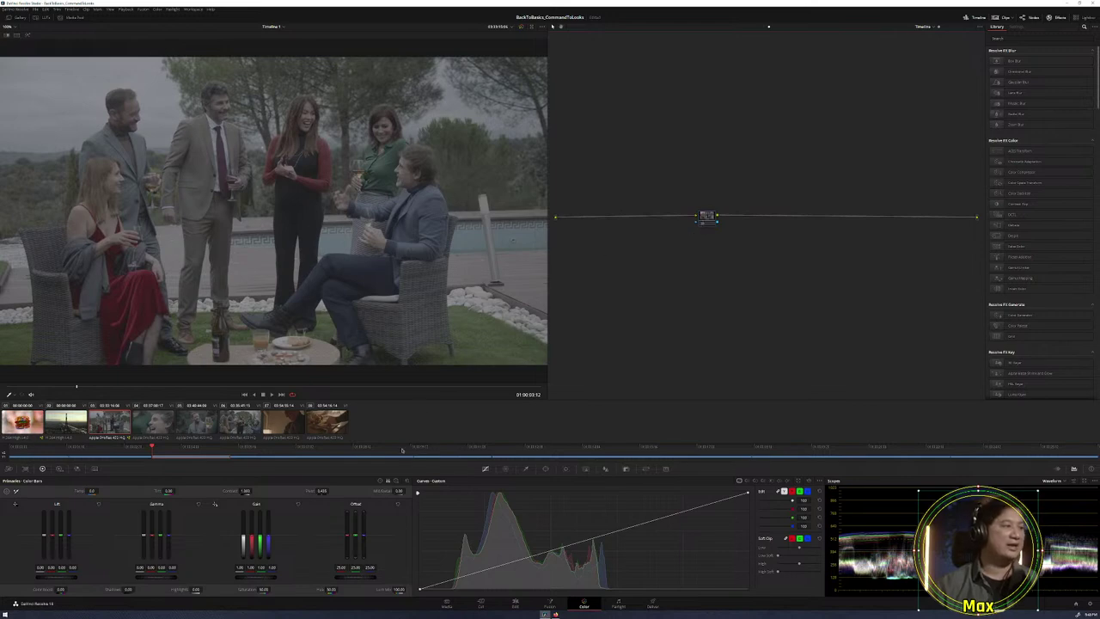
Apply a timeline-wide red offset, check it across several clips, then reset the timeline node grade.
{"action": "left_click_drag", "start_coordinate": [341, 567], "coordinate": [306, 574]}
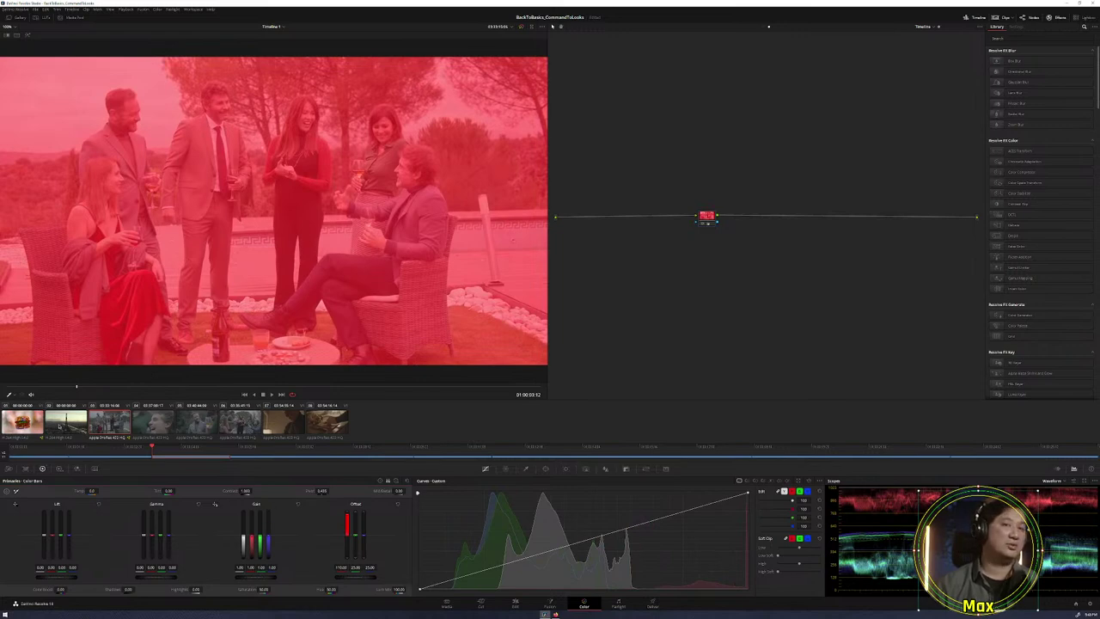
{"action": "left_click", "coordinate": [58, 424]}
{"action": "left_click", "coordinate": [35, 423]}
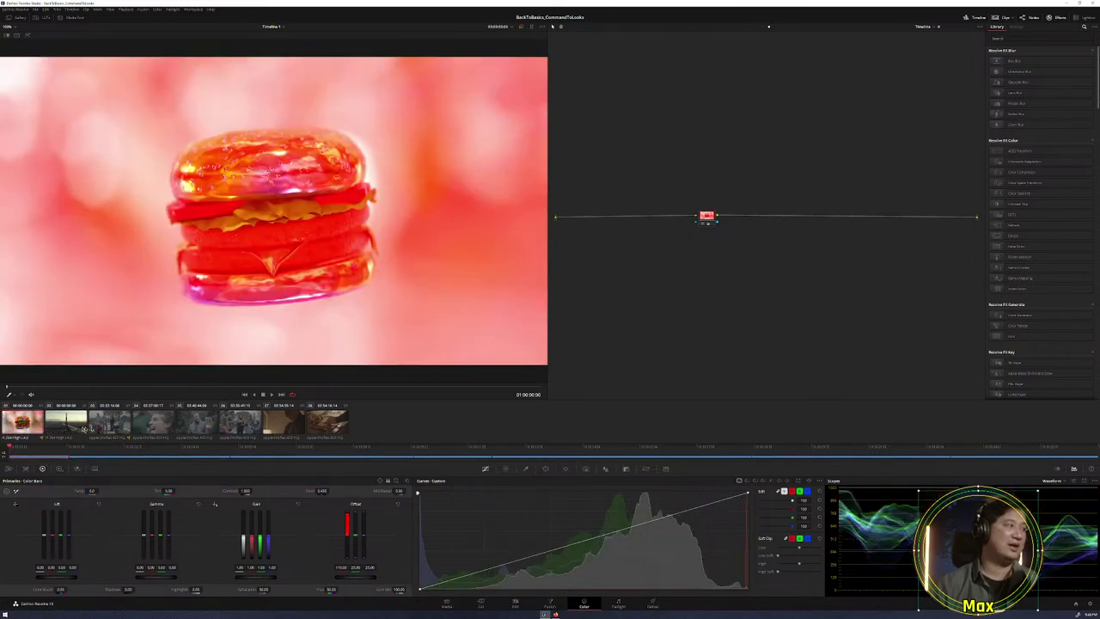
{"action": "left_click", "coordinate": [164, 425]}
{"action": "left_click", "coordinate": [198, 425]}
{"action": "left_click", "coordinate": [240, 424]}
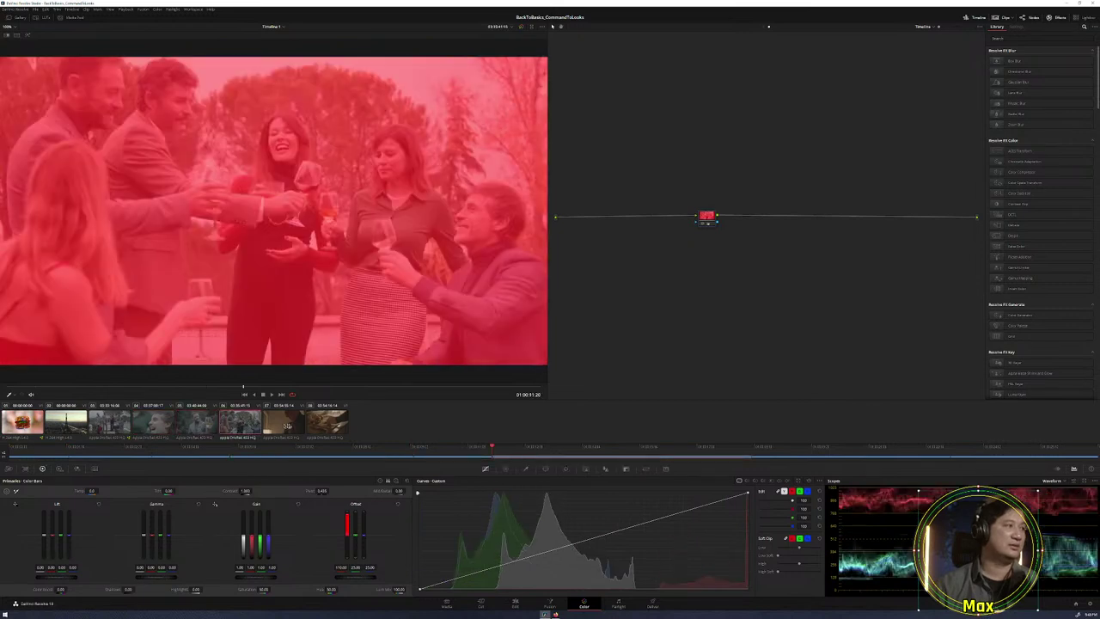
{"action": "left_click", "coordinate": [327, 424]}
{"action": "left_click", "coordinate": [272, 423]}
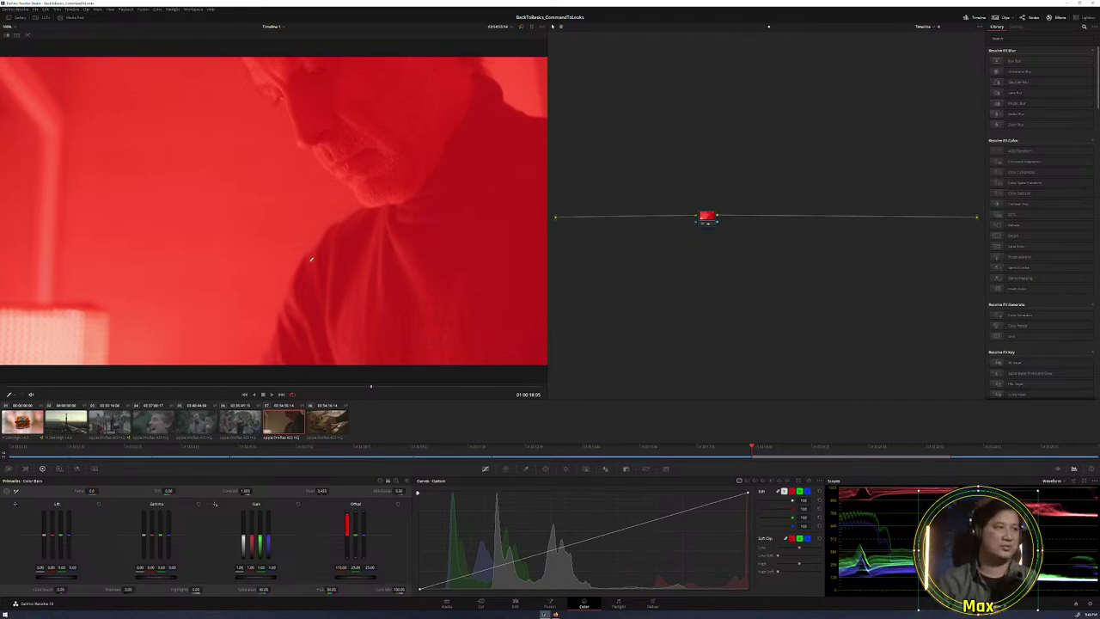
{"action": "right_click", "coordinate": [713, 222]}
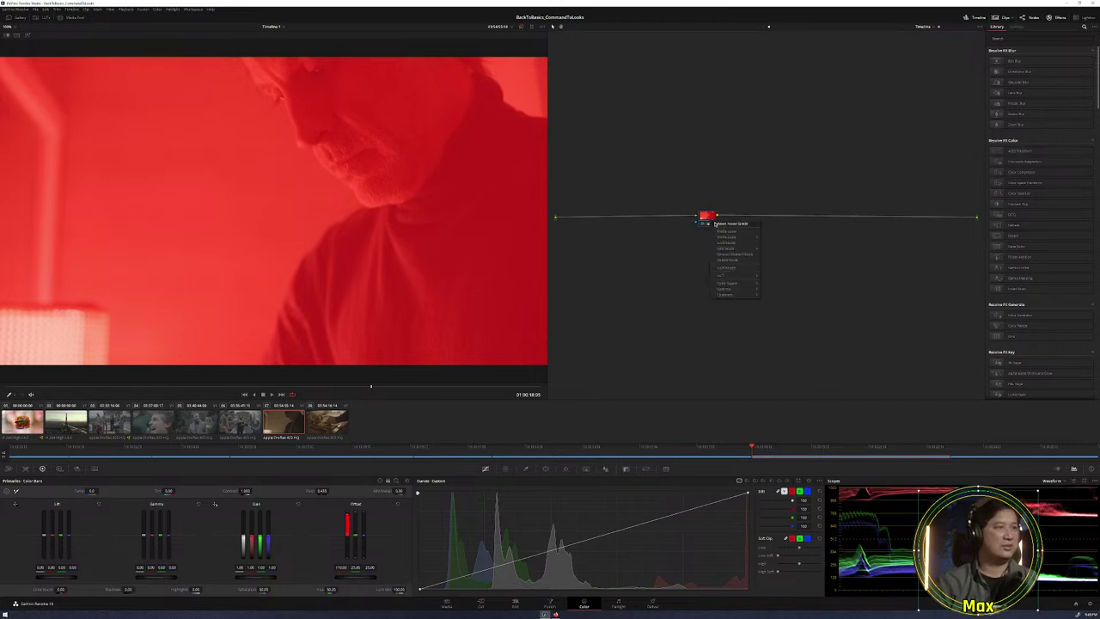
{"action": "left_click", "coordinate": [719, 224]}
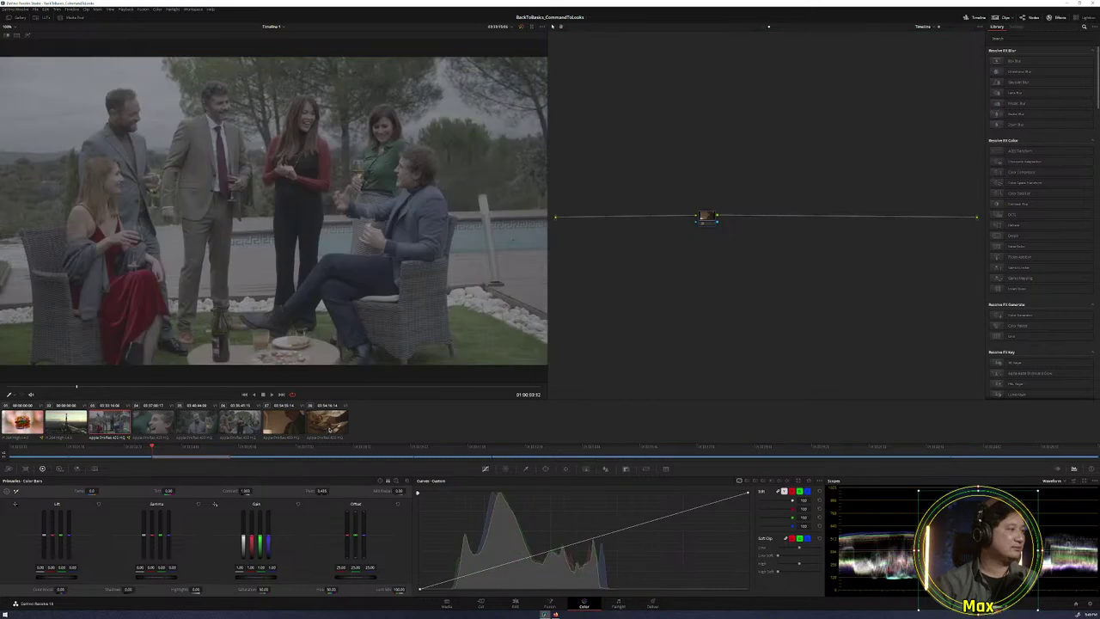
{"action": "left_click", "coordinate": [112, 428]}
Select clips 03 through 08 together in the clip strip.
{"action": "left_click", "coordinate": [334, 427], "text": "shift"}
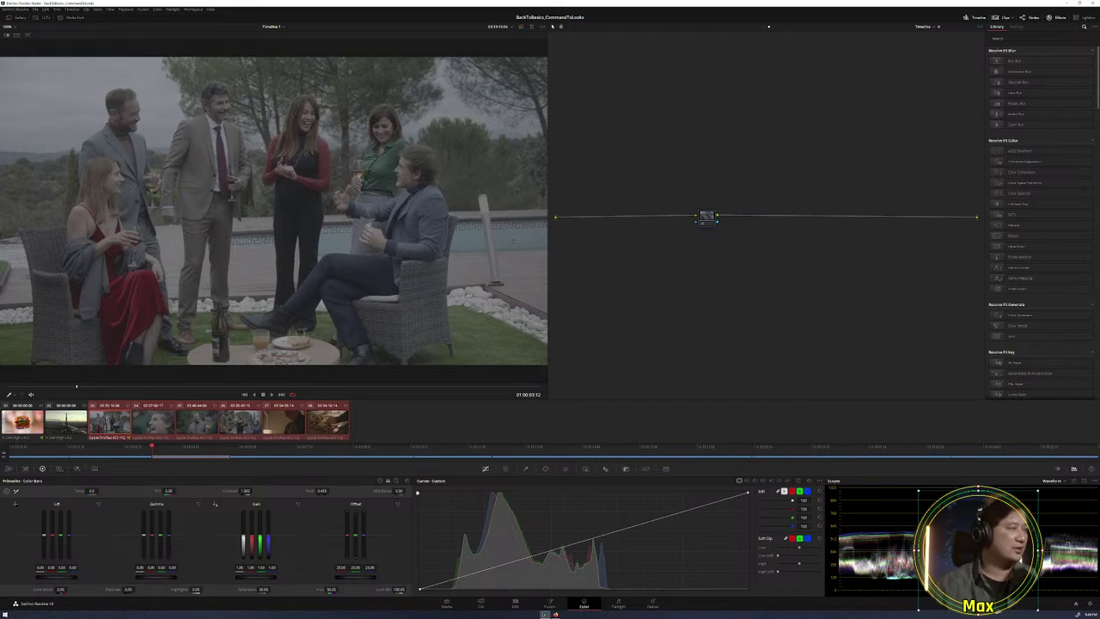
{"action": "right_click", "coordinate": [108, 419]}
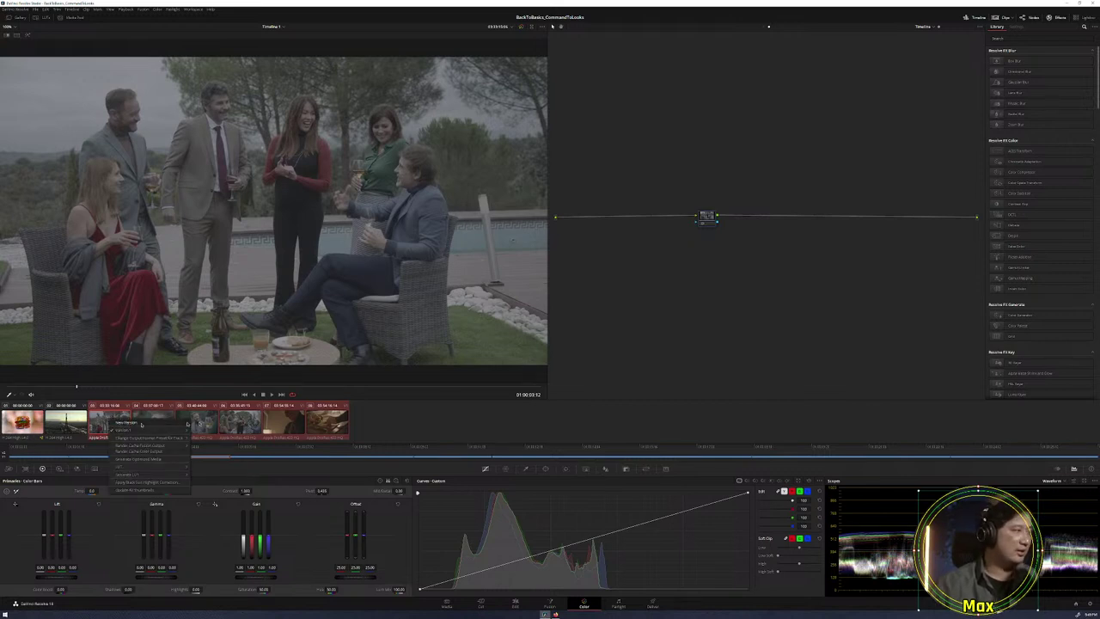
{"action": "left_click", "coordinate": [362, 408]}
{"action": "left_click", "coordinate": [118, 423]}
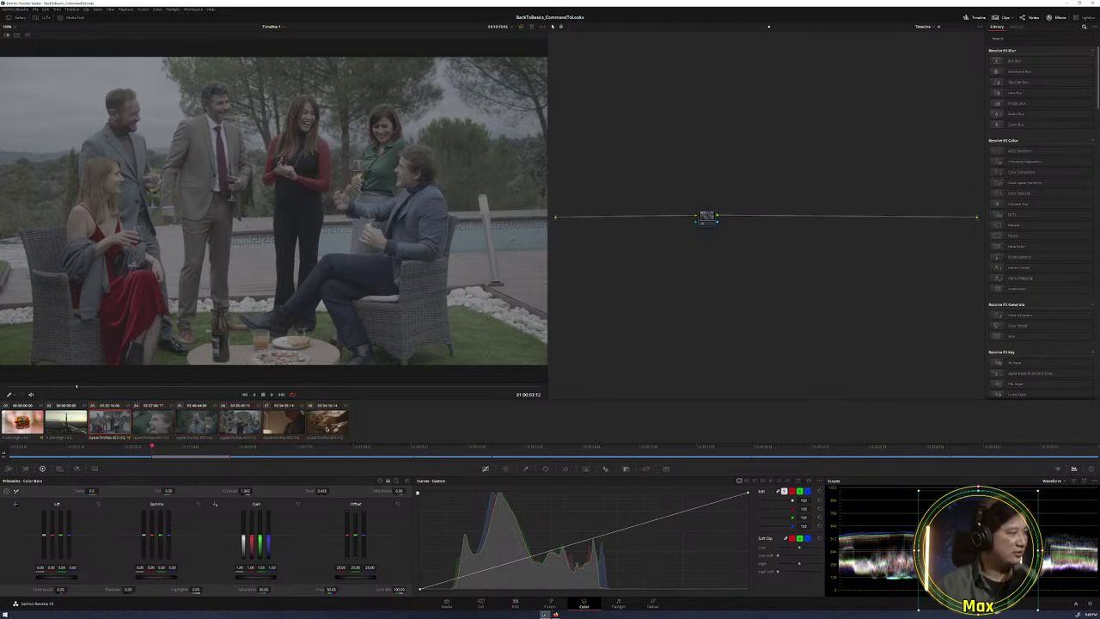
{"action": "left_click", "coordinate": [327, 427], "text": "shift"}
{"action": "right_click", "coordinate": [326, 428]}
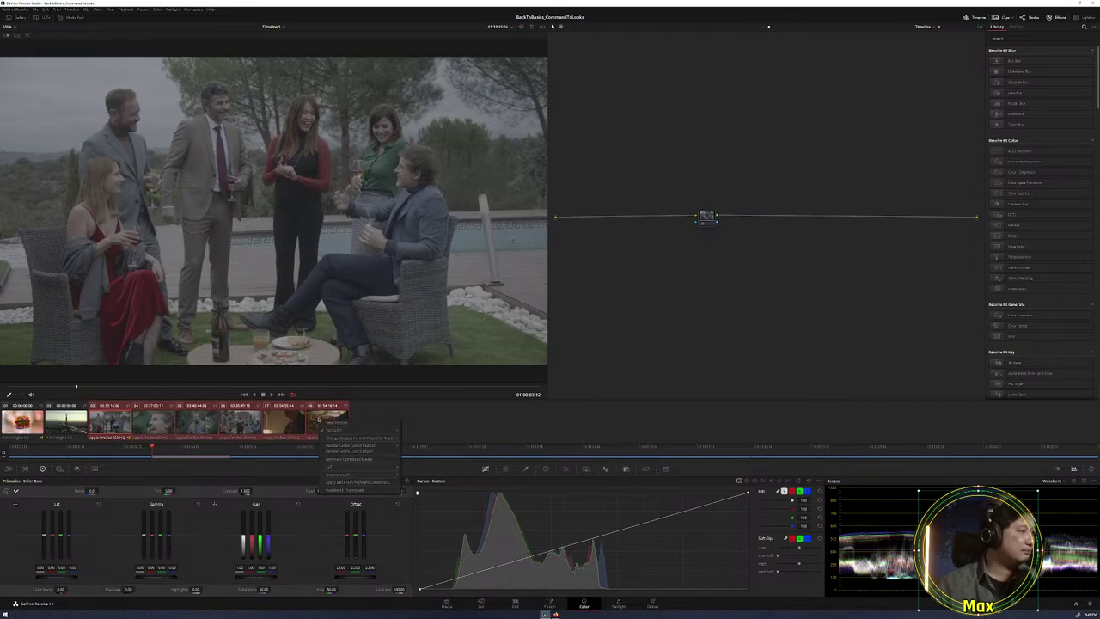
{"action": "left_click", "coordinate": [384, 416]}
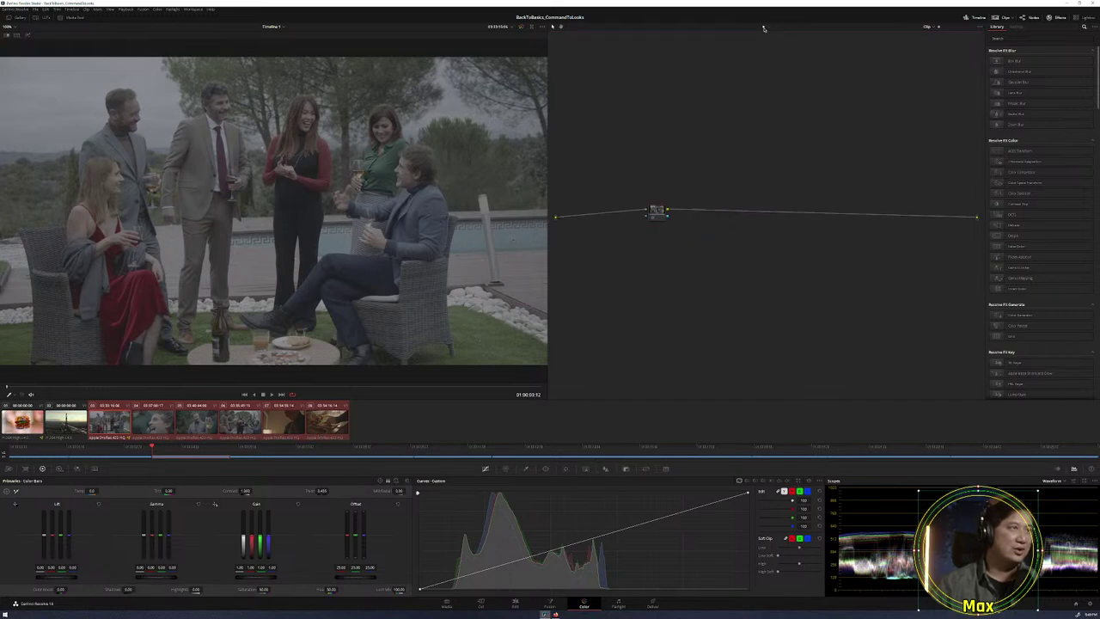
Add the selected clips to a new group named 'Look' and show the group grading levels.
{"action": "right_click", "coordinate": [317, 419]}
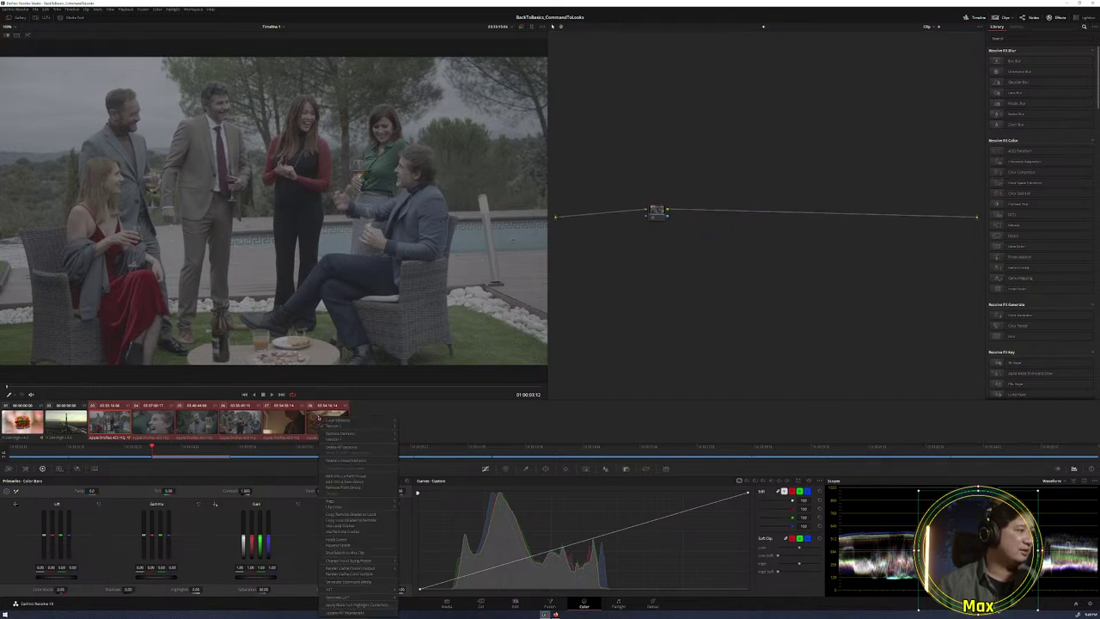
{"action": "left_click", "coordinate": [345, 482]}
{"action": "type", "text": "Look"}
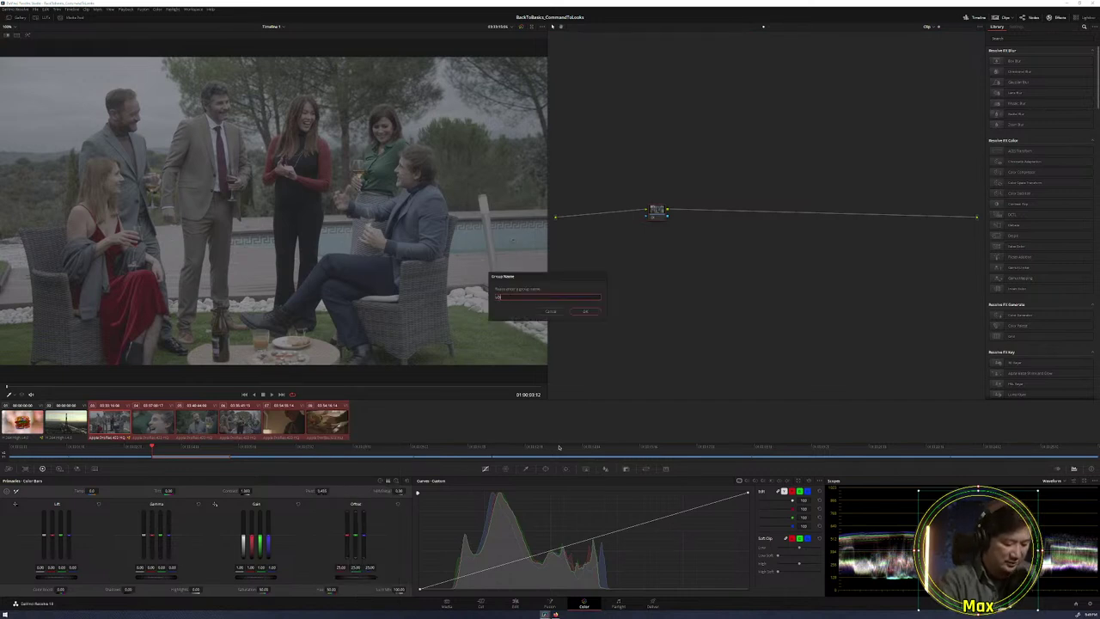
{"action": "left_click", "coordinate": [586, 311]}
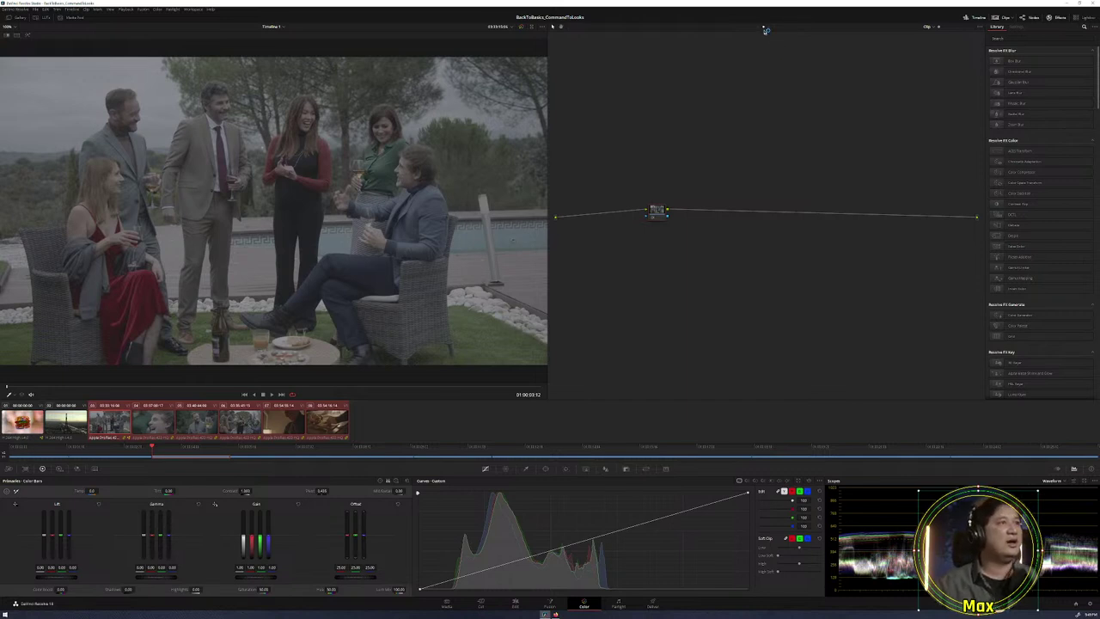
{"action": "left_click", "coordinate": [765, 27]}
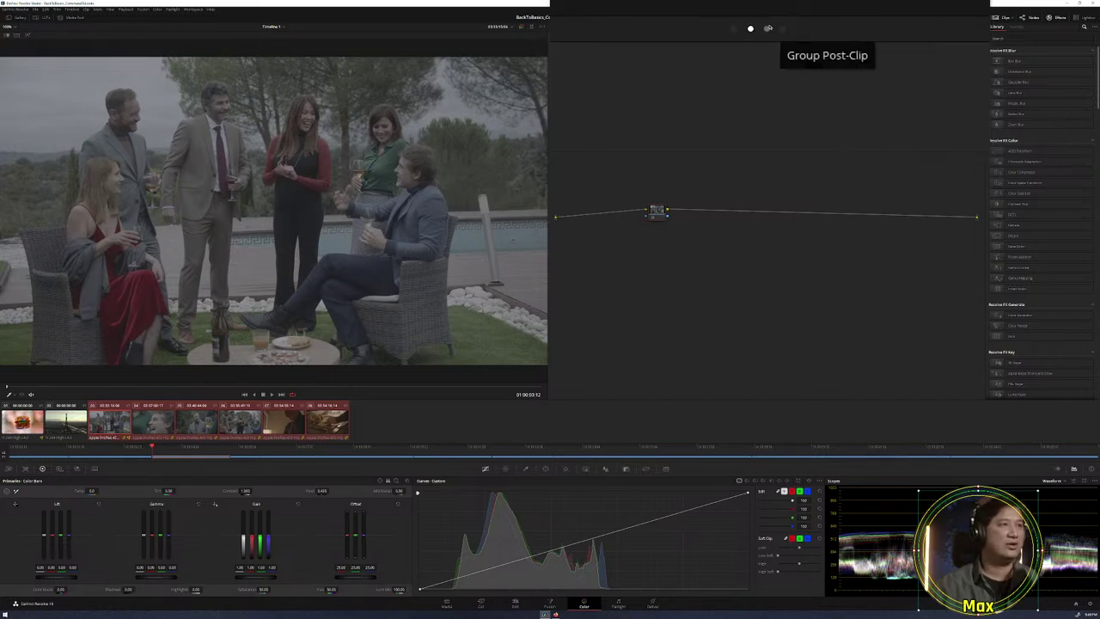
At the group level, lower the node and tint the grouped clips red with Offset, checking several clips.
{"action": "left_click", "coordinate": [761, 26]}
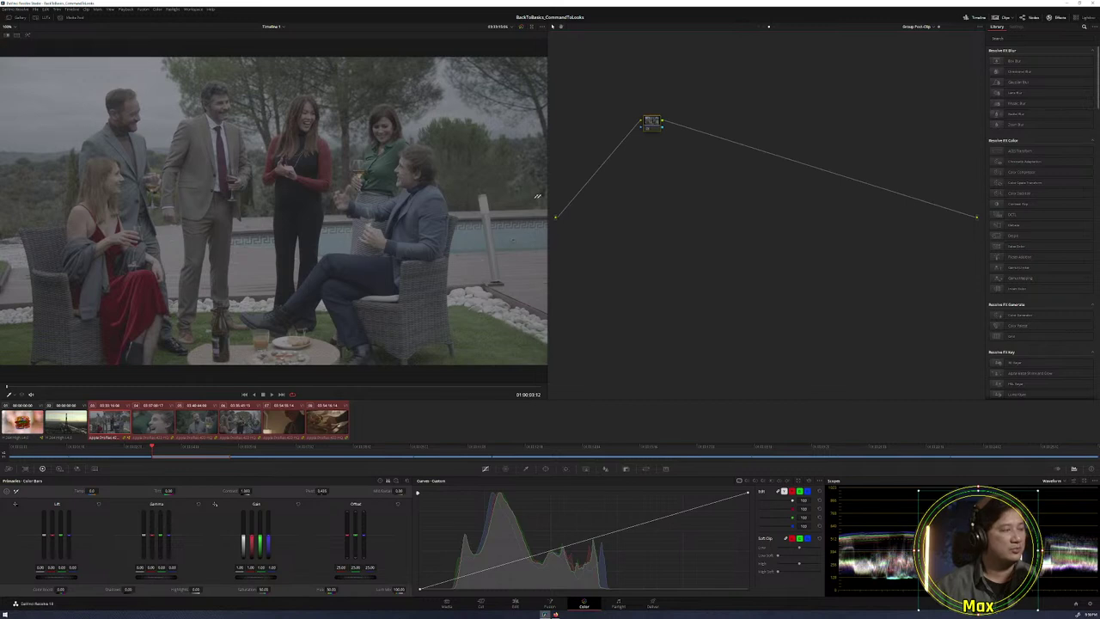
{"action": "left_click_drag", "start_coordinate": [643, 125], "coordinate": [651, 161]}
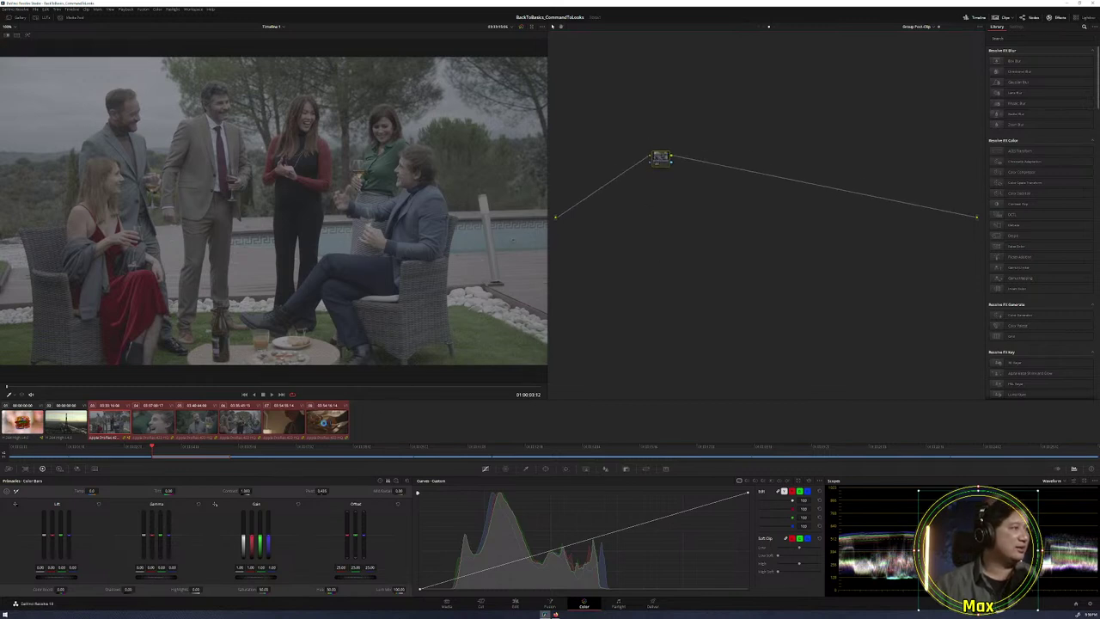
{"action": "left_click", "coordinate": [325, 423]}
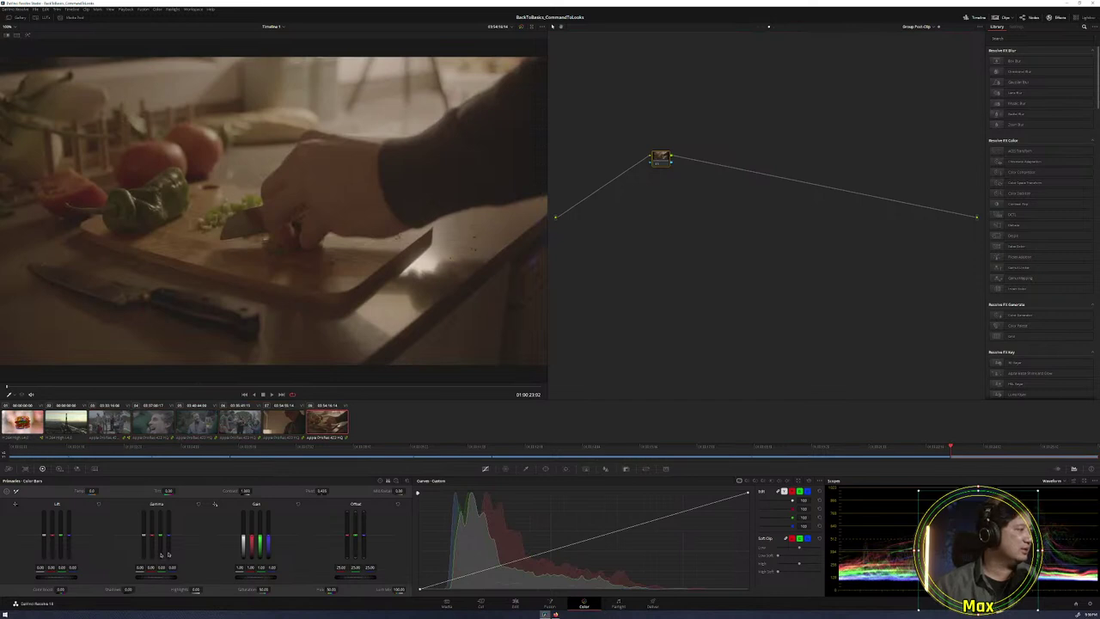
{"action": "left_click_drag", "start_coordinate": [347, 538], "coordinate": [363, 520]}
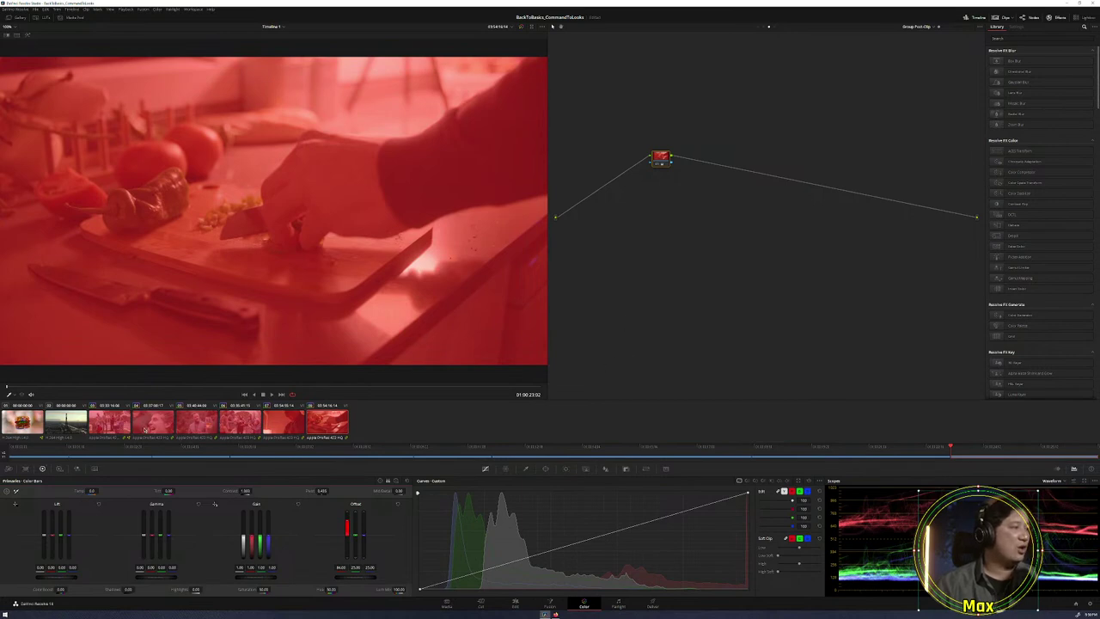
{"action": "left_click", "coordinate": [230, 428]}
{"action": "left_click", "coordinate": [197, 428]}
{"action": "left_click", "coordinate": [138, 430]}
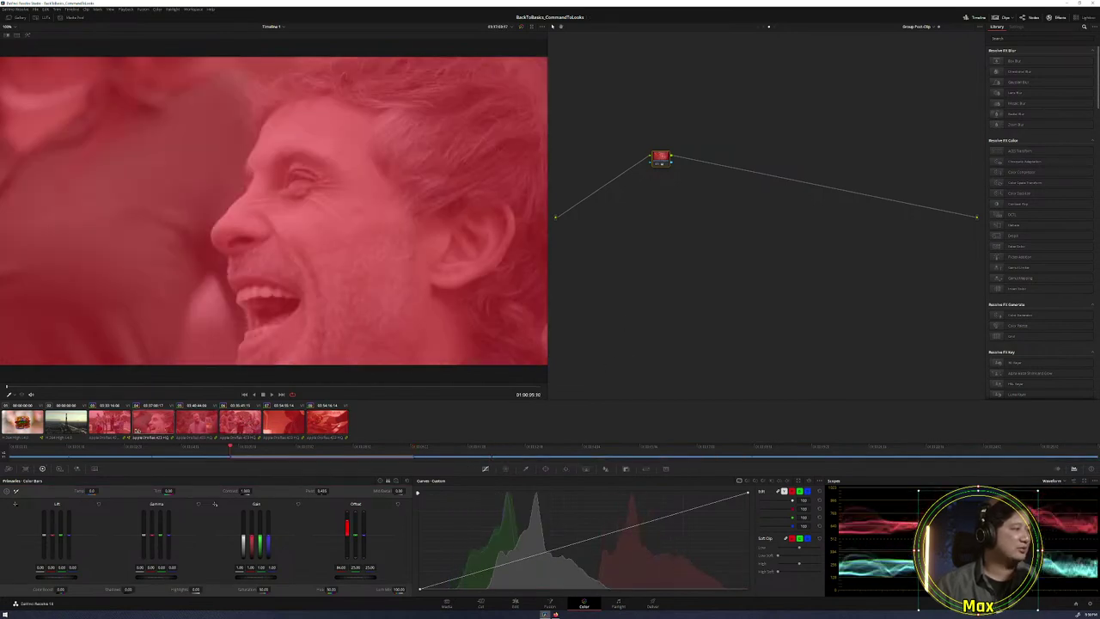
{"action": "key", "text": "Down"}
{"action": "key", "text": "Down"}
{"action": "key", "text": "Down"}
{"action": "key", "text": "Down"}
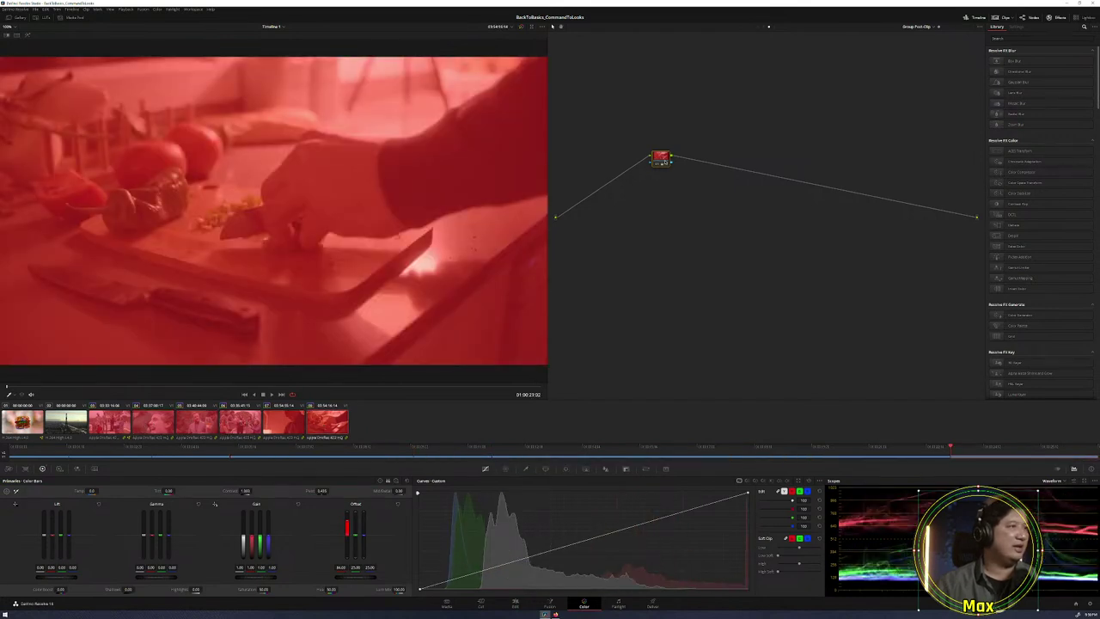
Undo the stray change and place the node onto the input-output line.
{"action": "key", "text": "ctrl+shift+c"}
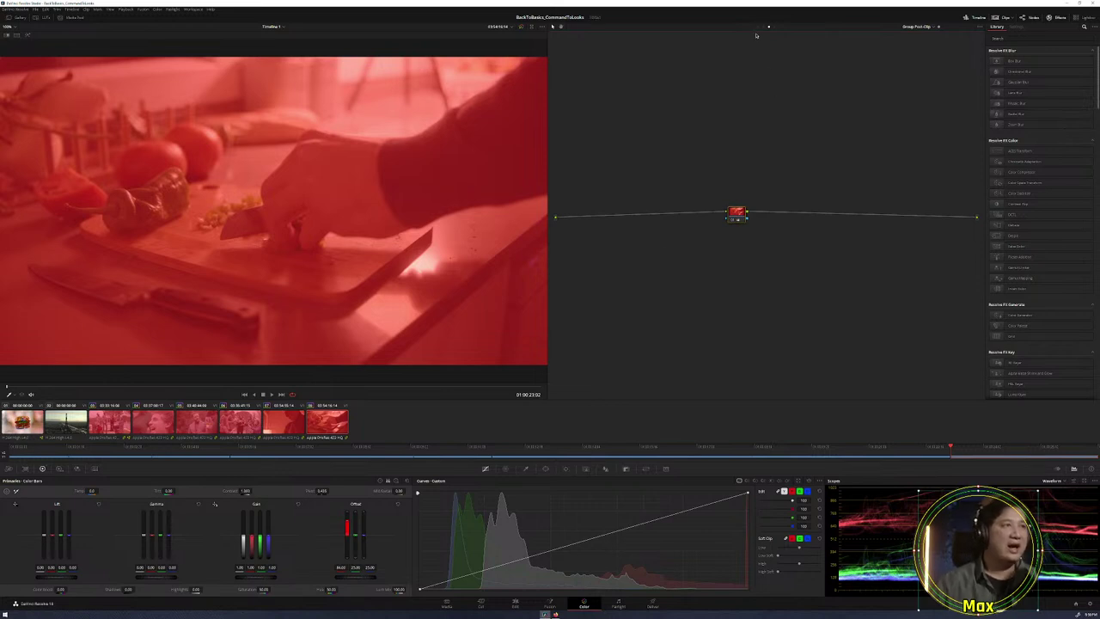
{"action": "key", "text": "ctrl+z"}
{"action": "left_click_drag", "start_coordinate": [641, 114], "coordinate": [680, 218]}
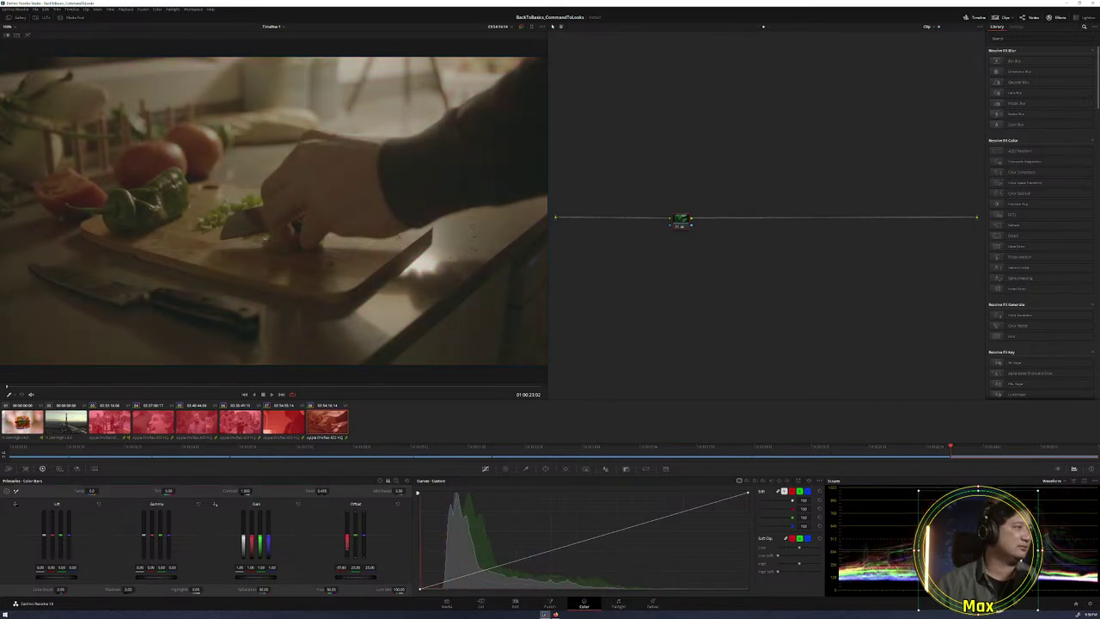
Compare the kitchen clip's own node graph with the group post-clip graph, checking neighbouring clips.
{"action": "left_click", "coordinate": [763, 29]}
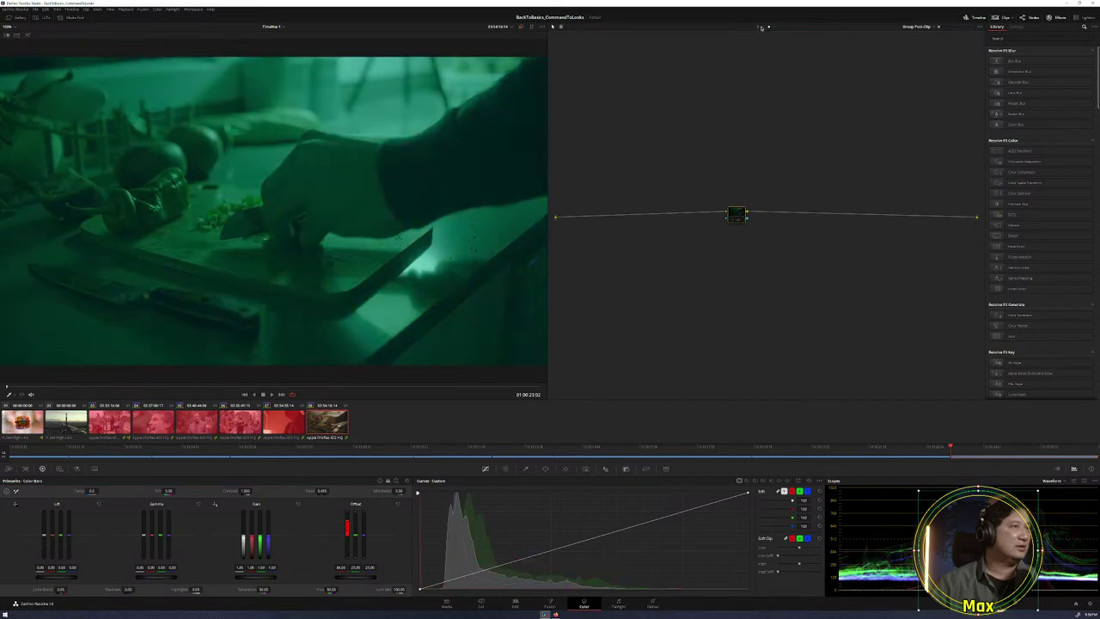
{"action": "left_click", "coordinate": [762, 28]}
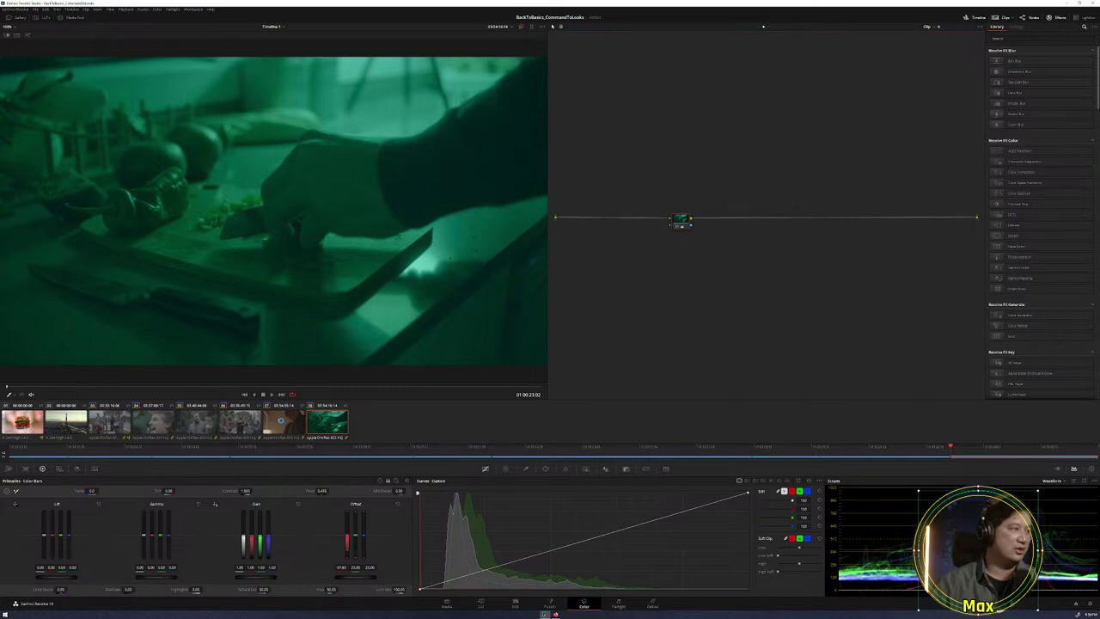
{"action": "key", "text": "Up"}
{"action": "key", "text": "Up"}
{"action": "key", "text": "Down"}
{"action": "key", "text": "Down"}
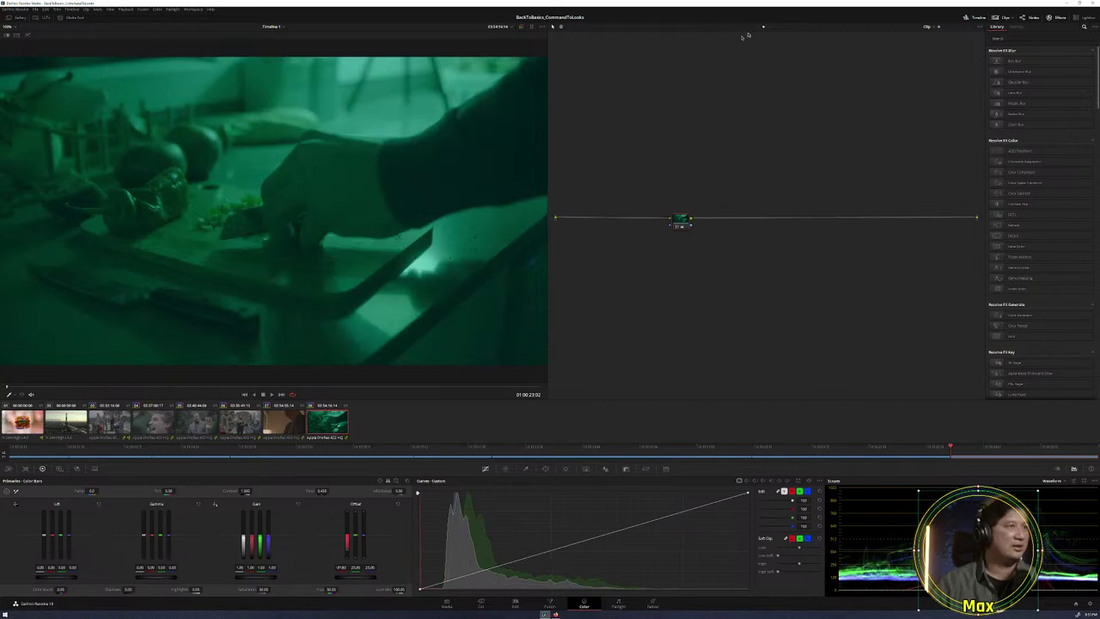
Disable the green grade and compare the kitchen shot against the red-tinted group clips and party shot.
{"action": "left_click", "coordinate": [768, 28]}
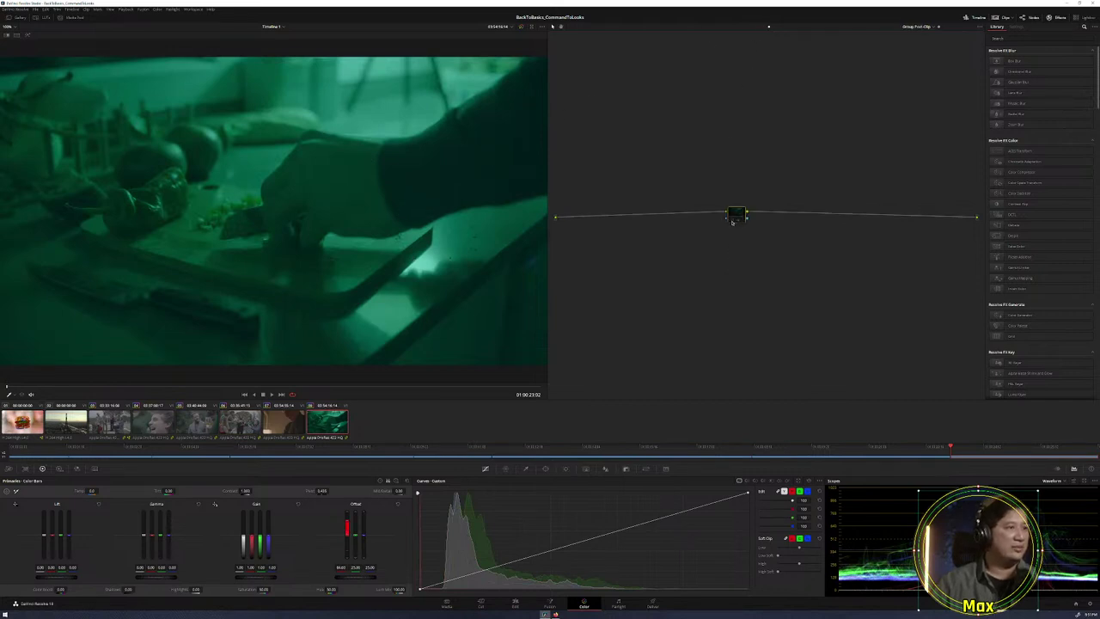
{"action": "key", "text": "ctrl+d"}
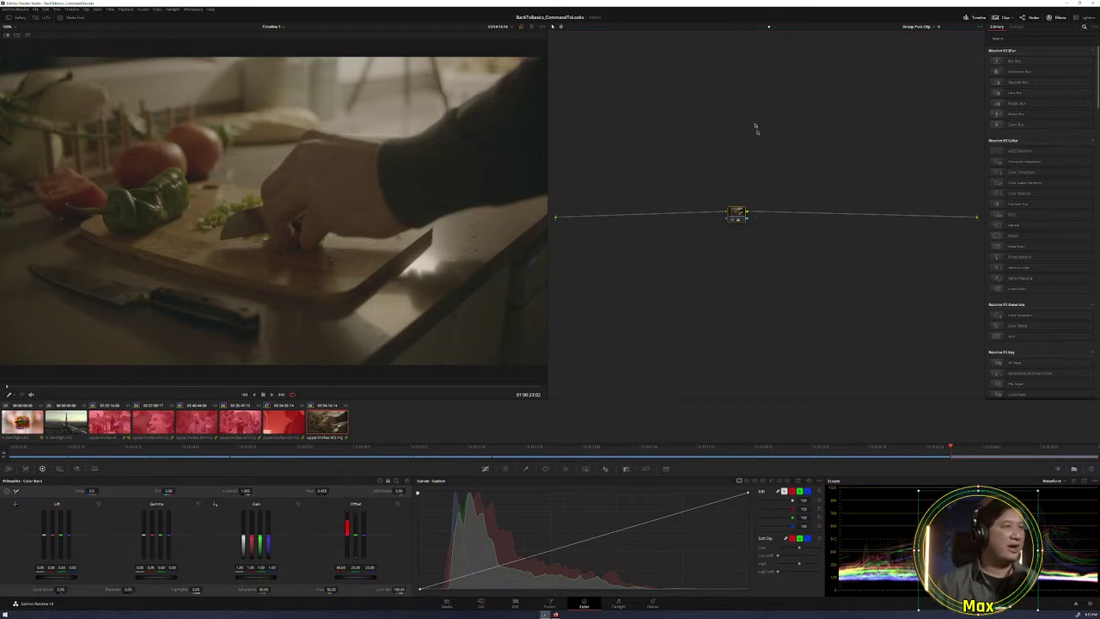
{"action": "left_click", "coordinate": [275, 419]}
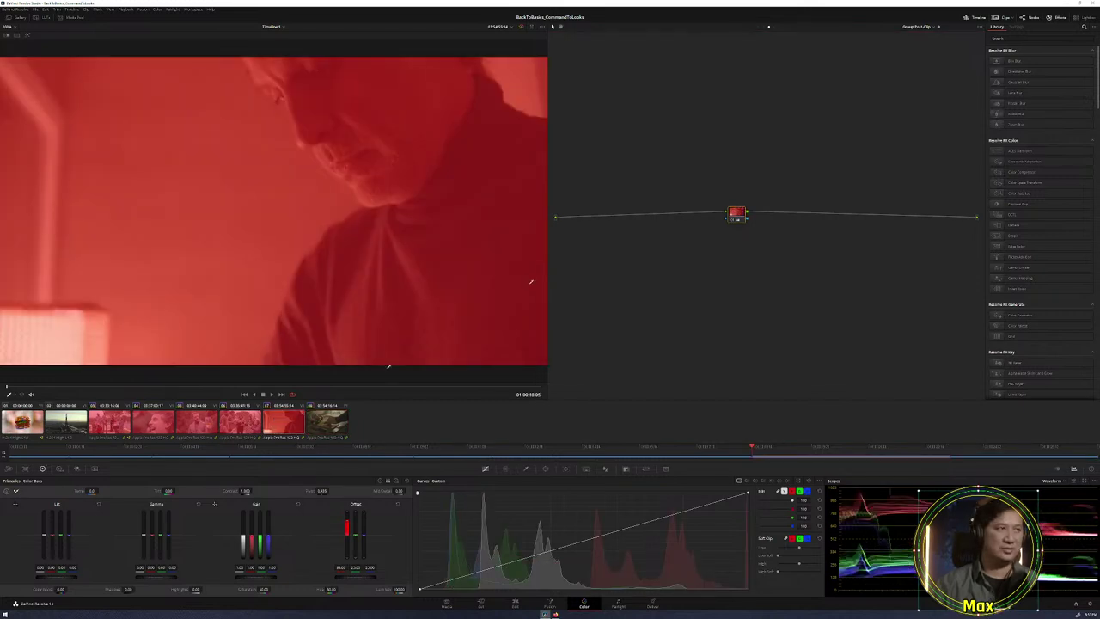
{"action": "left_click", "coordinate": [327, 423]}
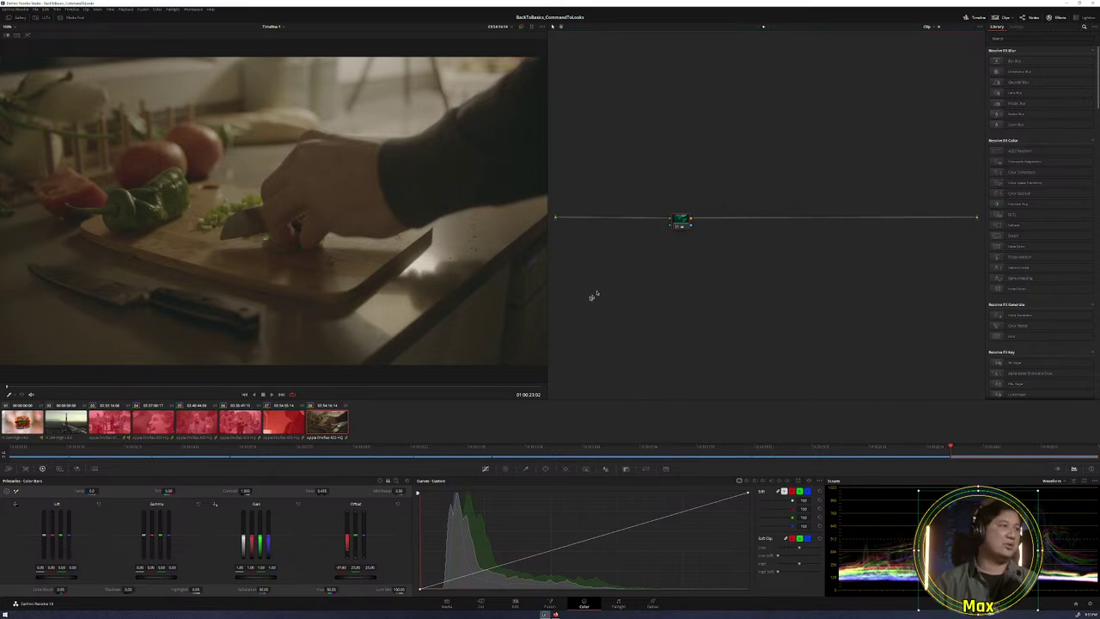
{"action": "left_click", "coordinate": [277, 422]}
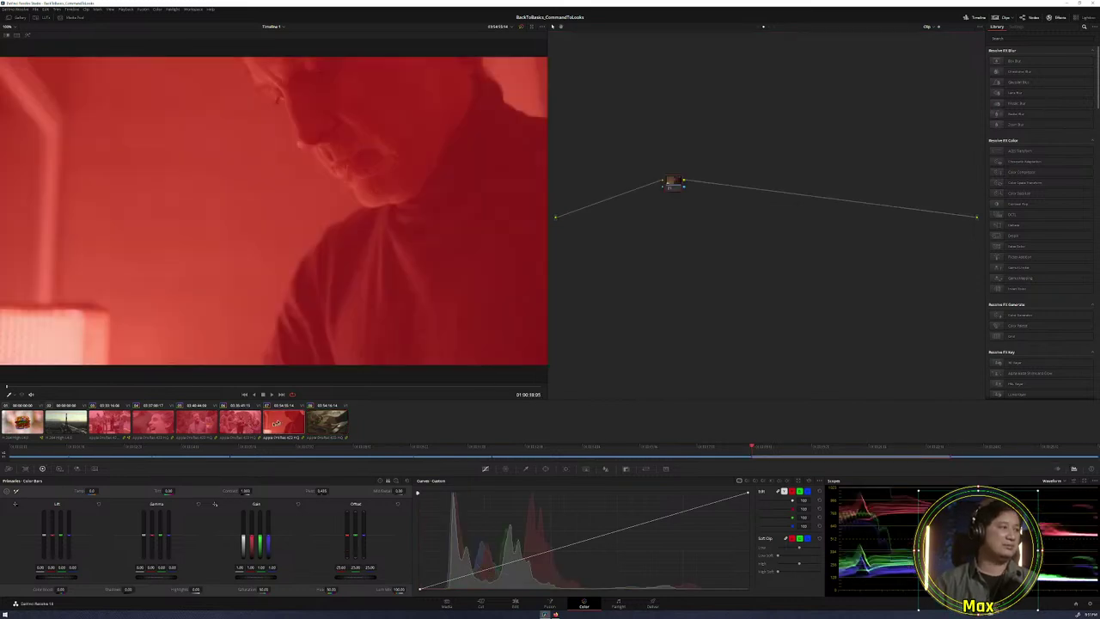
{"action": "left_click", "coordinate": [333, 426]}
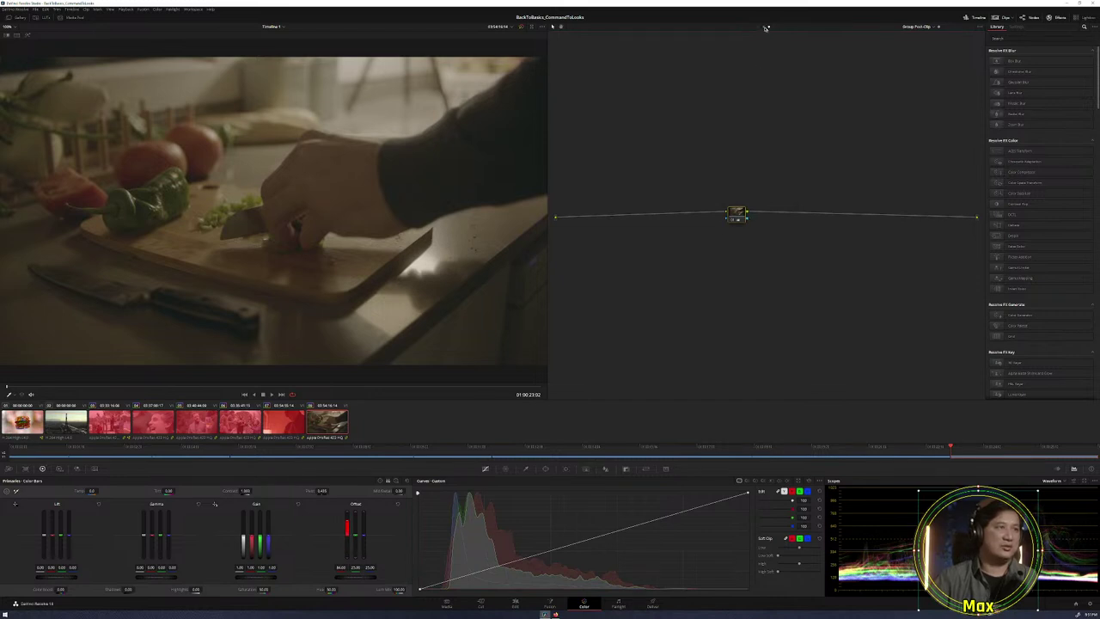
{"action": "key", "text": "Up"}
{"action": "key", "text": "Up"}
{"action": "key", "text": "Up"}
{"action": "key", "text": "Up"}
{"action": "key", "text": "Up"}
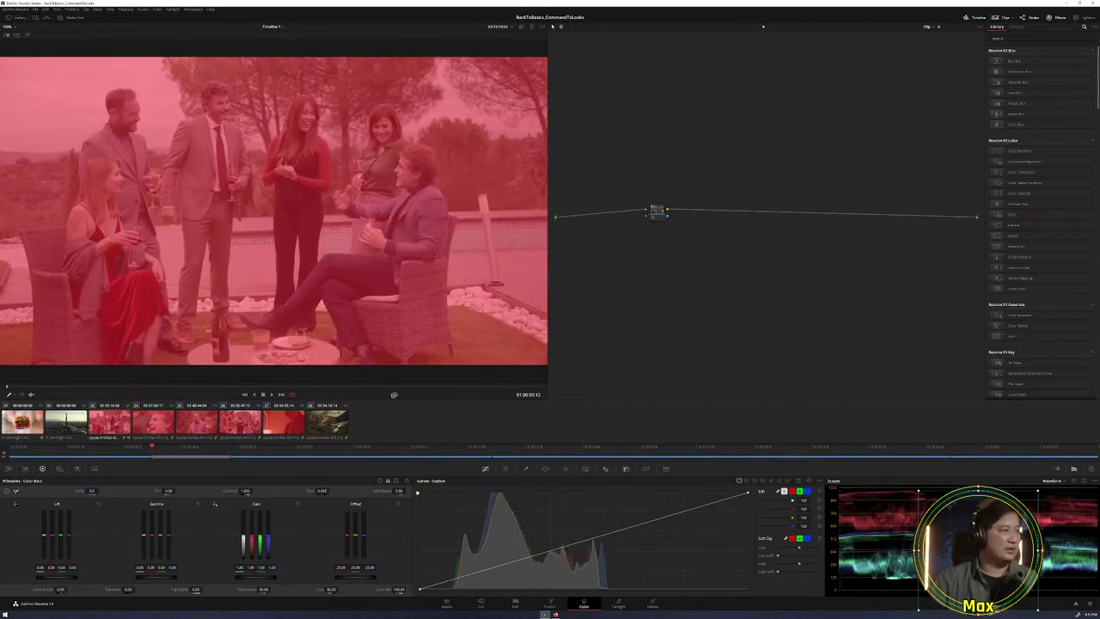
{"action": "key", "text": "End"}
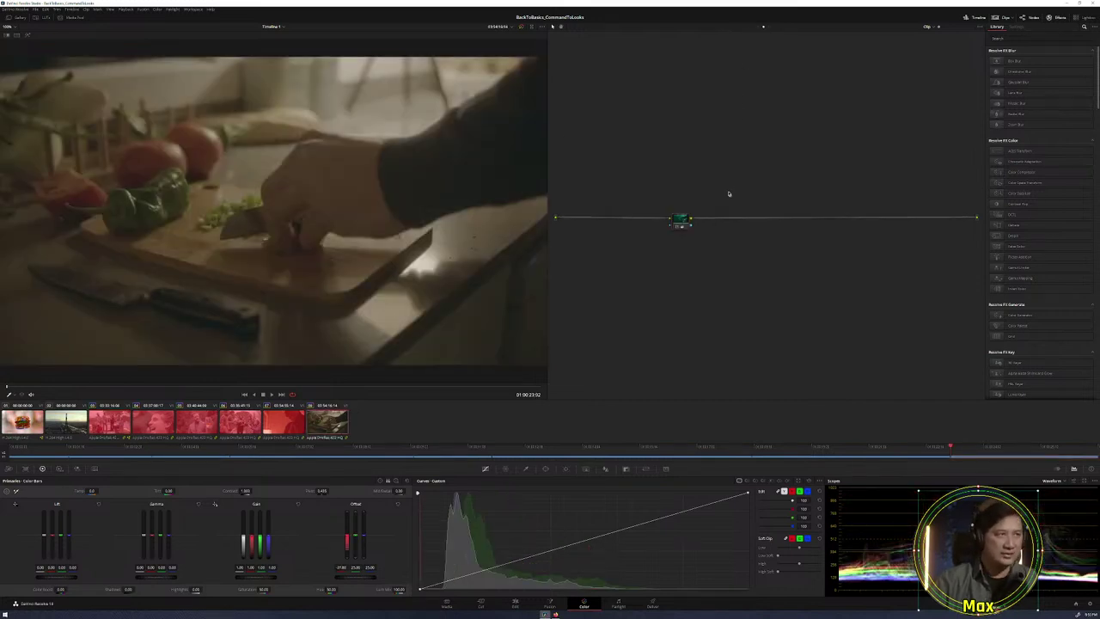
Tint the kitchen shot green through the group post-clip node, then remove the clip node's green grade.
{"action": "left_click", "coordinate": [768, 28]}
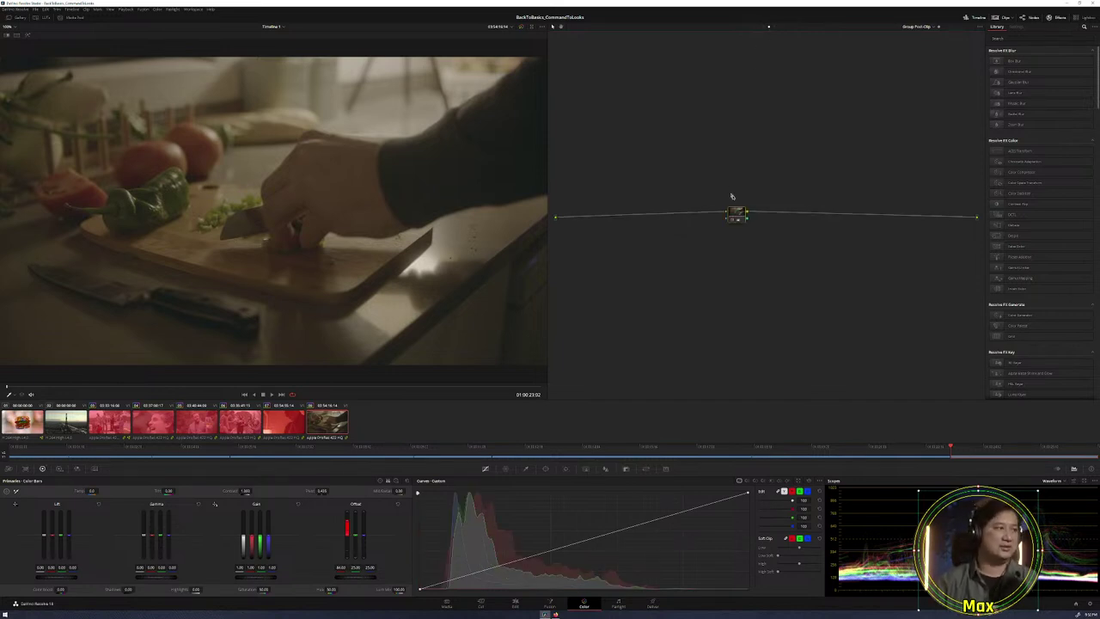
{"action": "right_click", "coordinate": [737, 213]}
{"action": "left_click", "coordinate": [756, 250]}
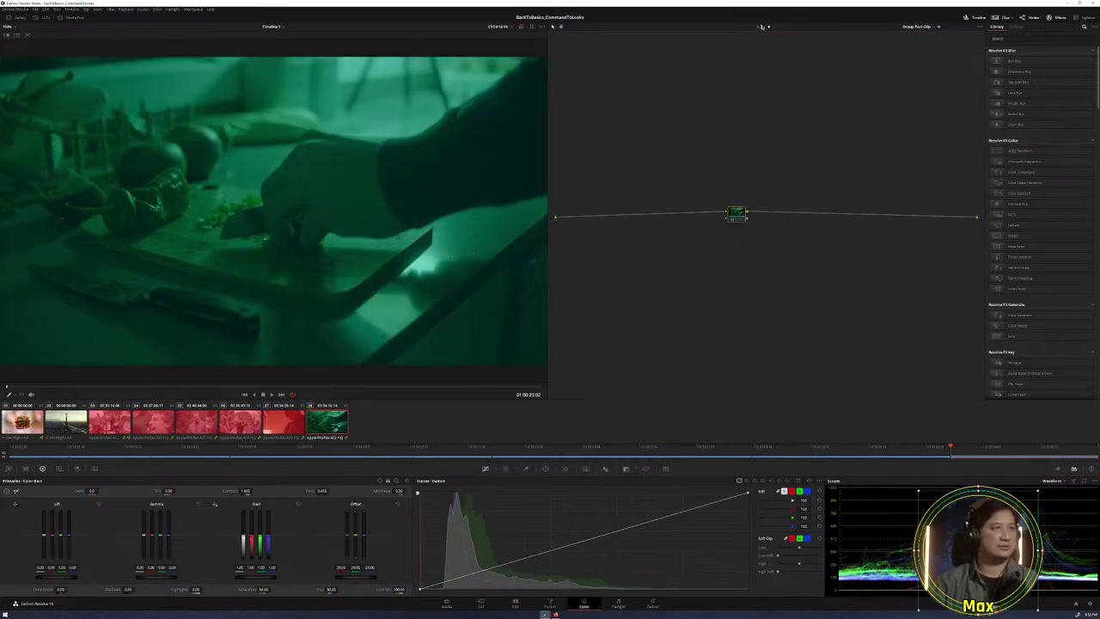
{"action": "right_click", "coordinate": [680, 221]}
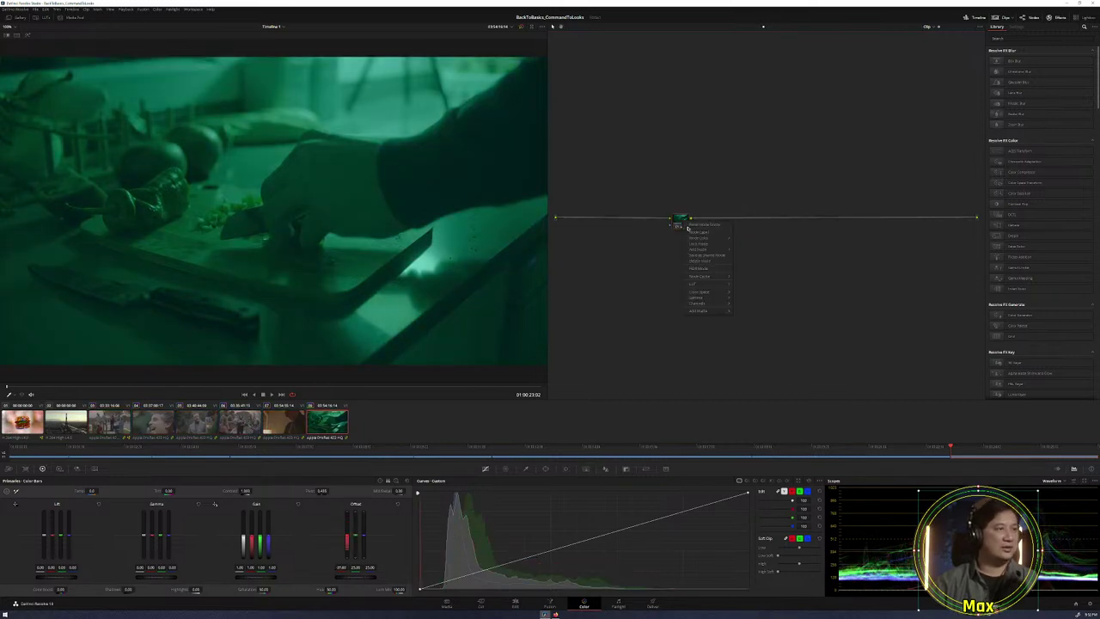
{"action": "left_click", "coordinate": [703, 225]}
Put the opening clips into a new clip group named 'T', then view the party shot.
{"action": "left_click", "coordinate": [759, 31]}
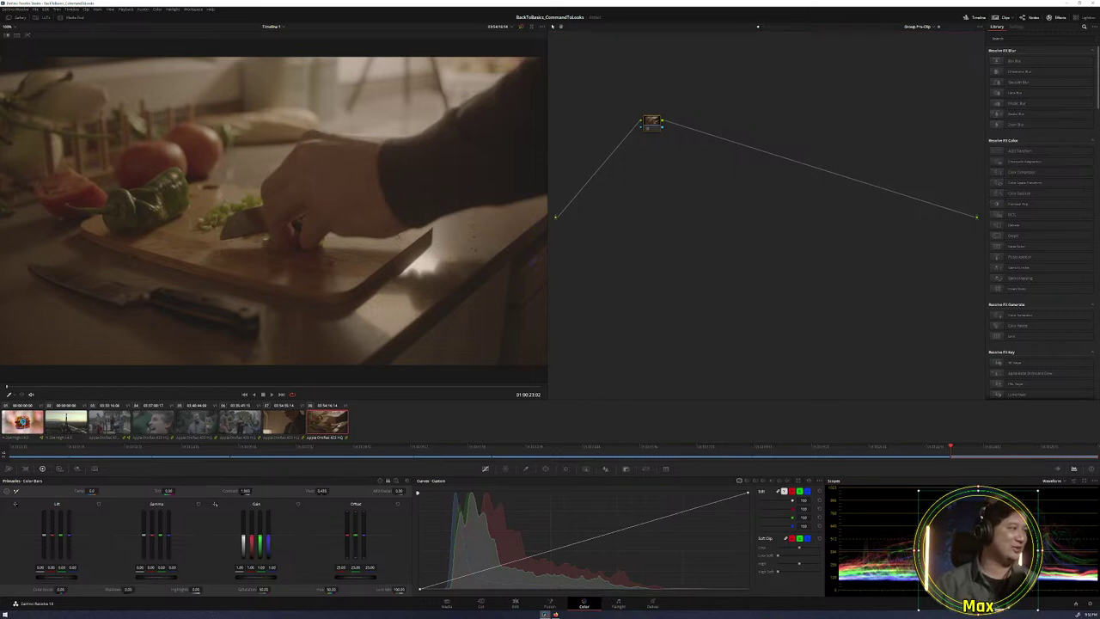
{"action": "key", "text": "Home"}
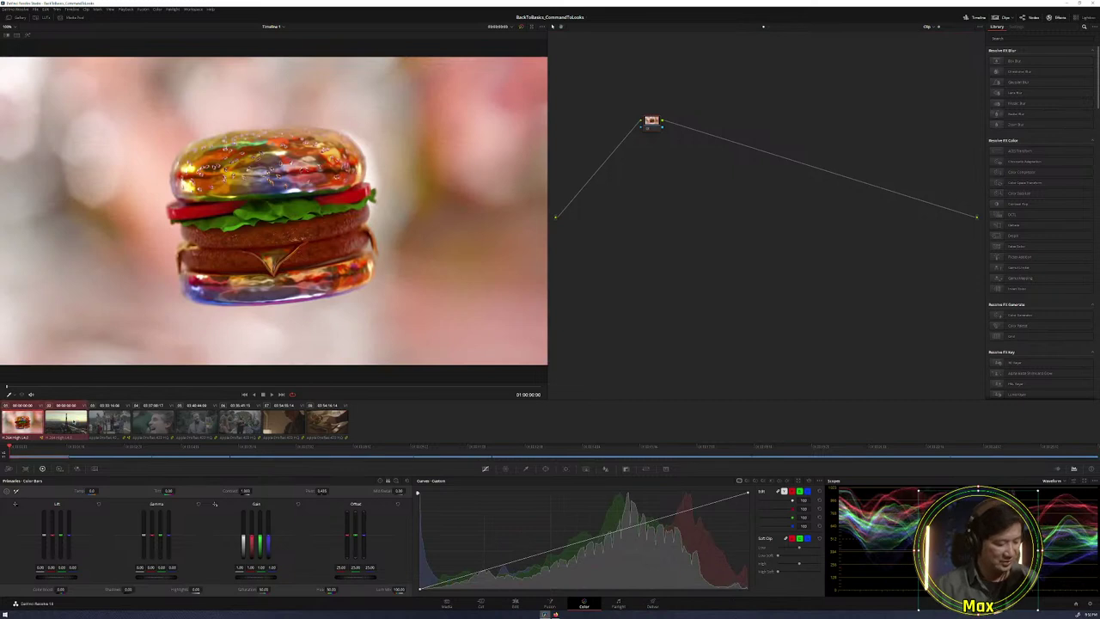
{"action": "right_click", "coordinate": [69, 419]}
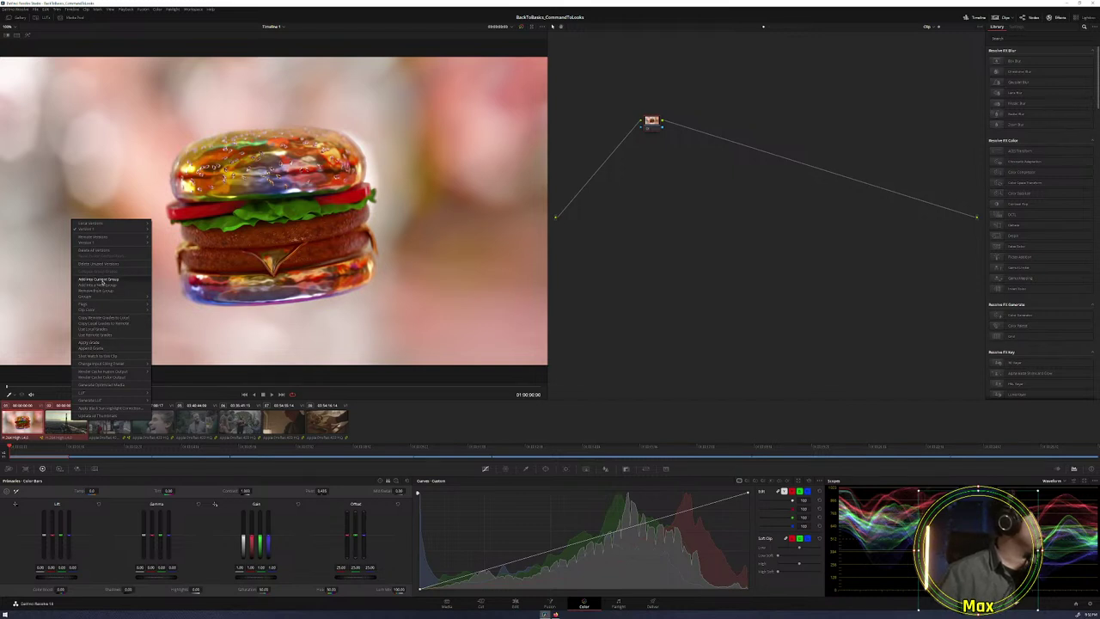
{"action": "left_click", "coordinate": [101, 284]}
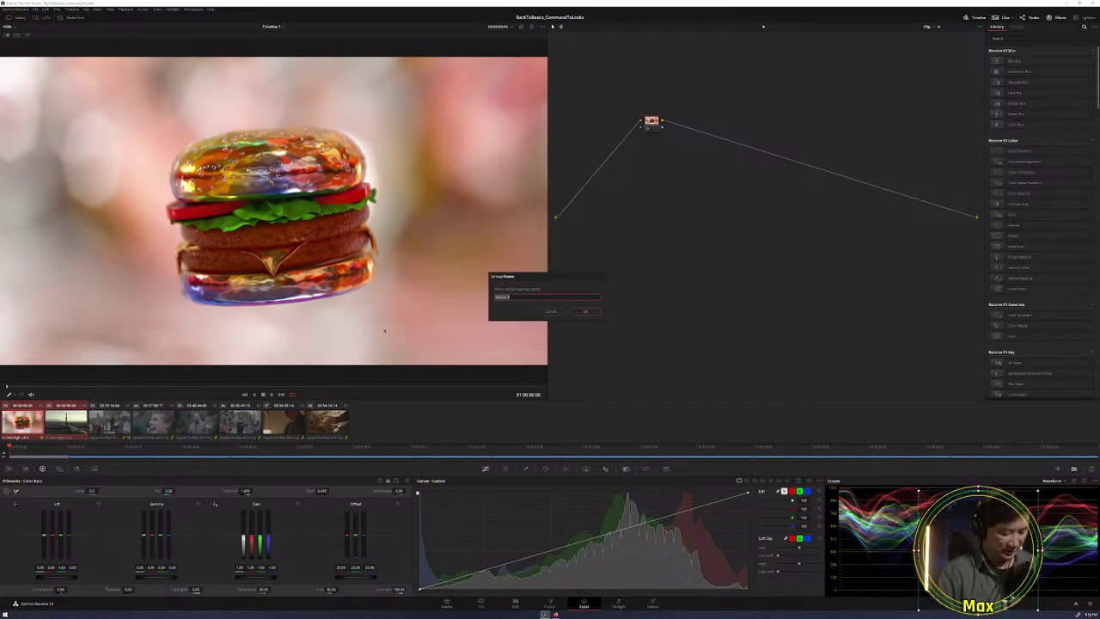
{"action": "type", "text": "T"}
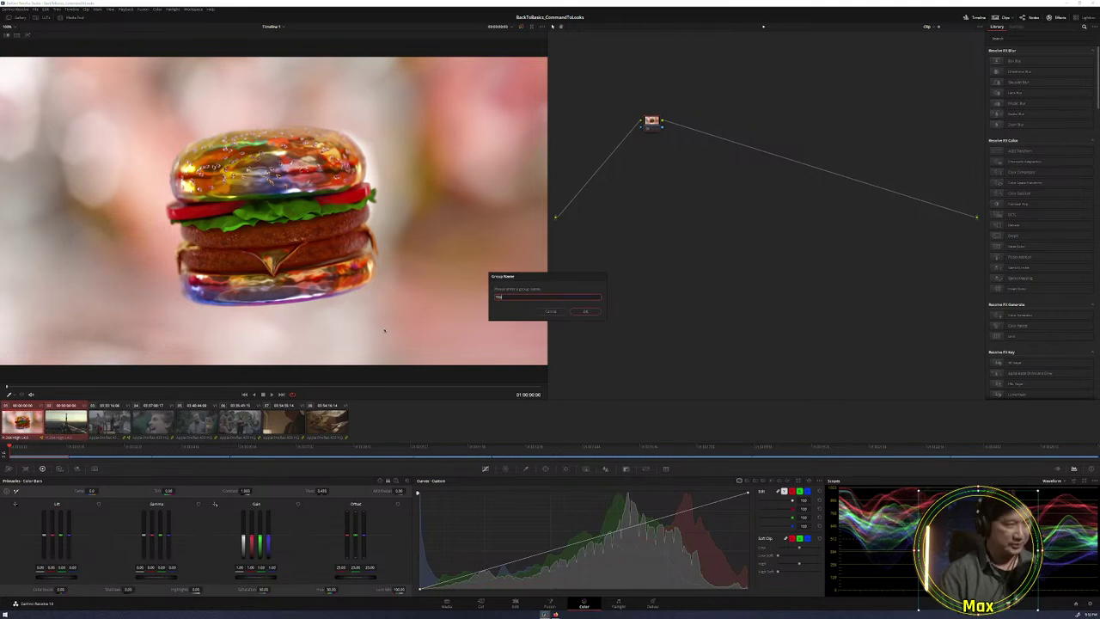
{"action": "key", "text": "Return"}
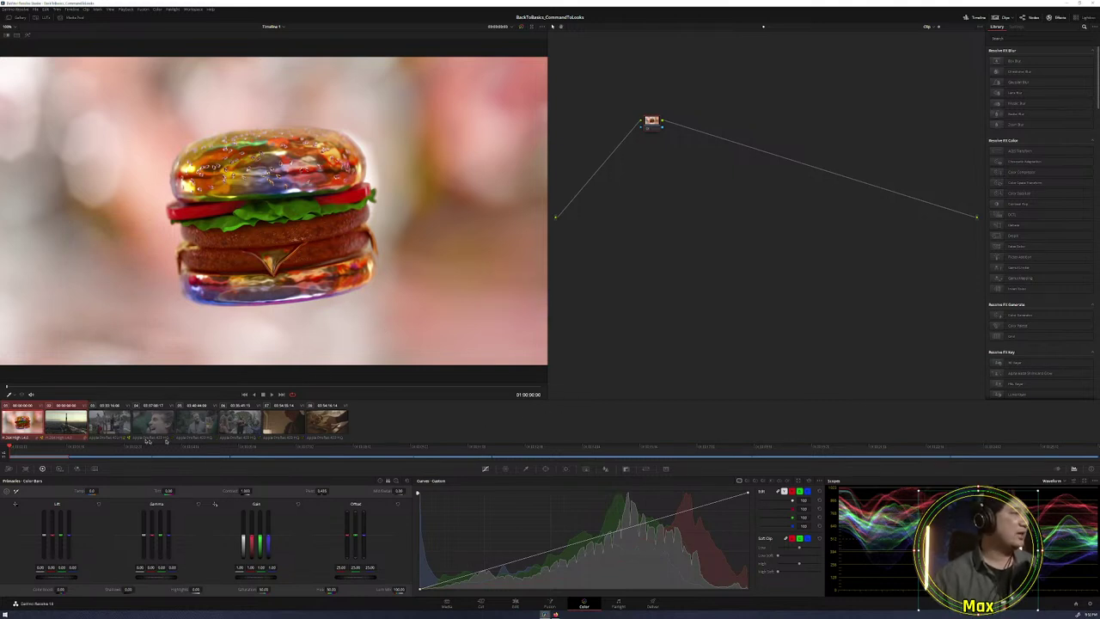
{"action": "left_click", "coordinate": [111, 426]}
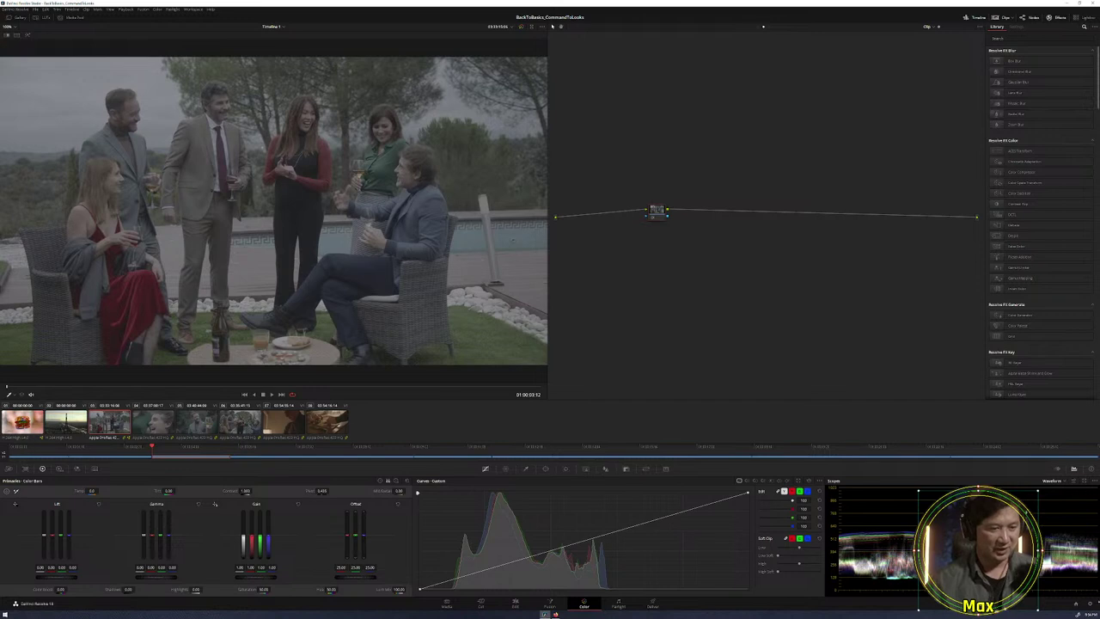
Set the project's color science to ACEScct in Color Management settings.
{"action": "left_click", "coordinate": [1090, 603]}
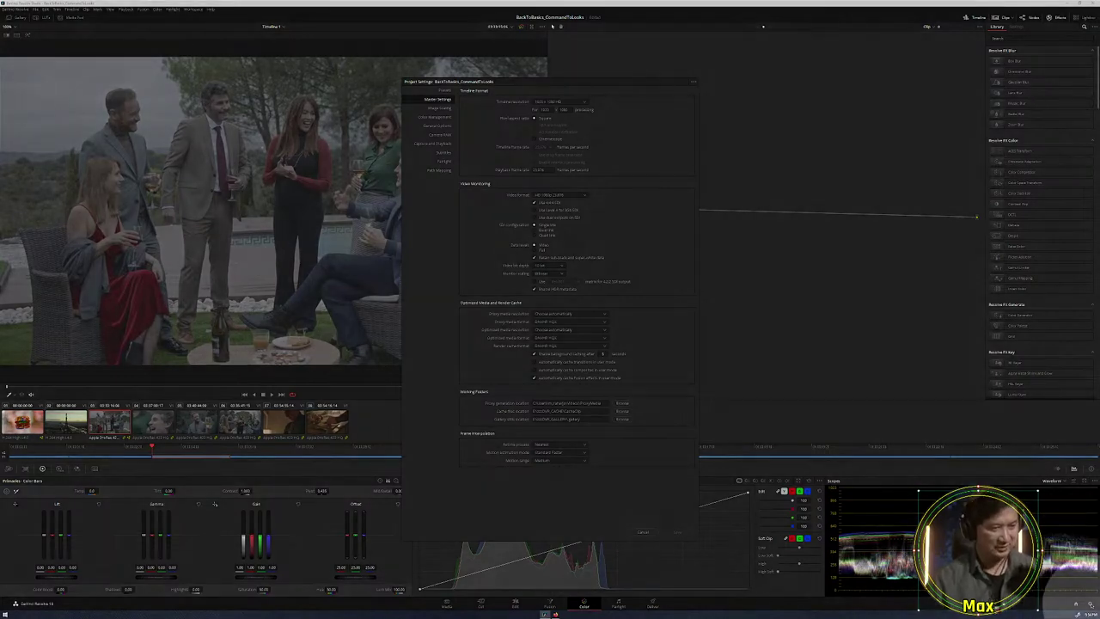
{"action": "left_click", "coordinate": [956, 429]}
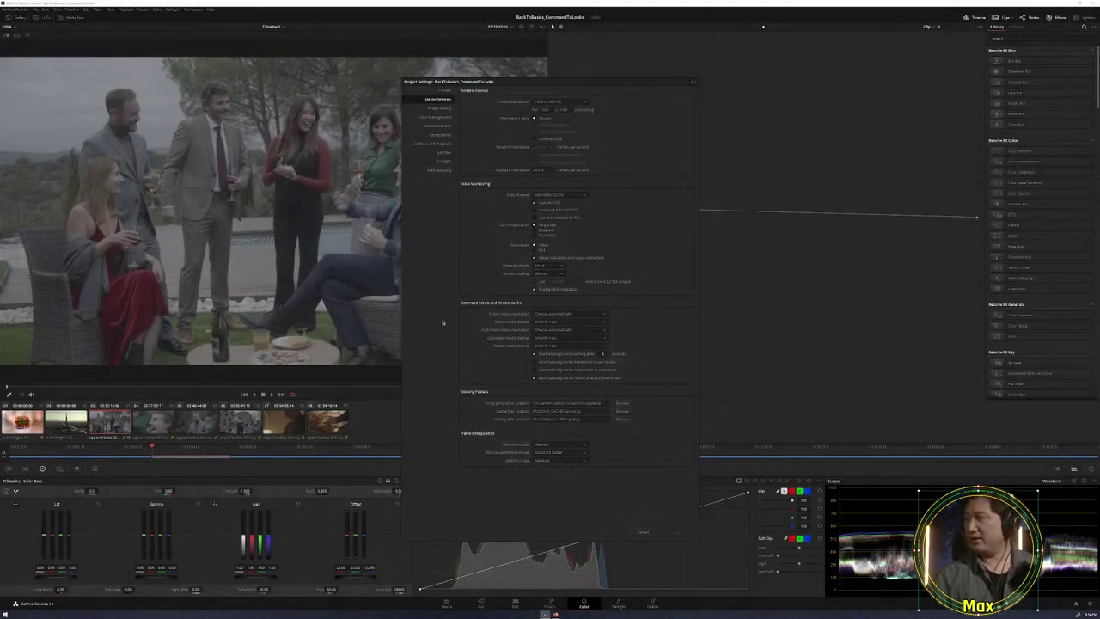
{"action": "left_click", "coordinate": [429, 117]}
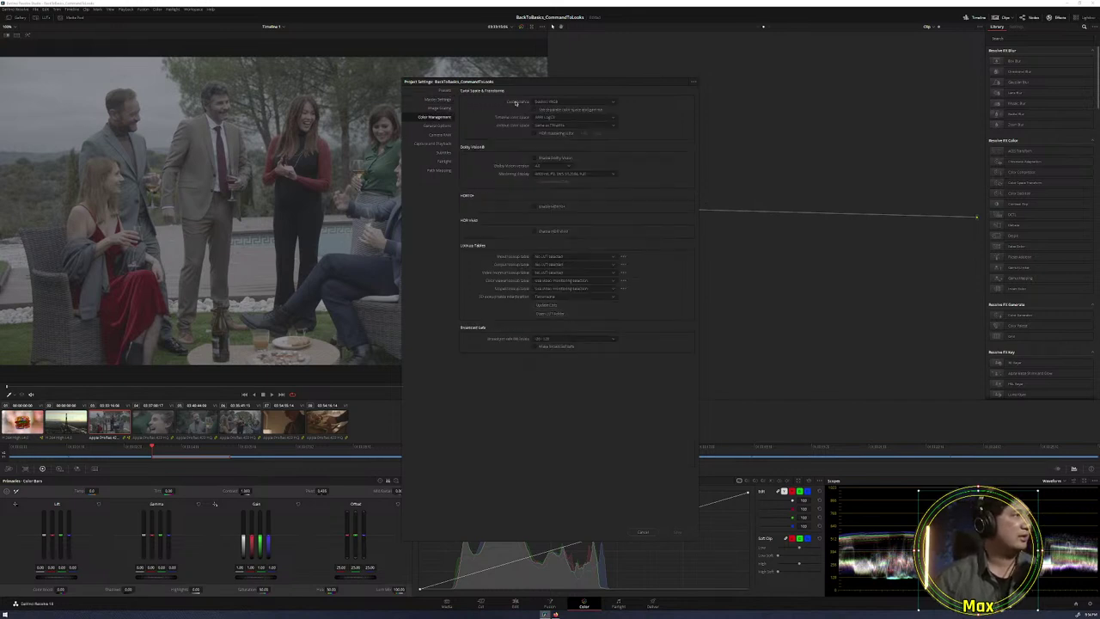
{"action": "left_click", "coordinate": [570, 102]}
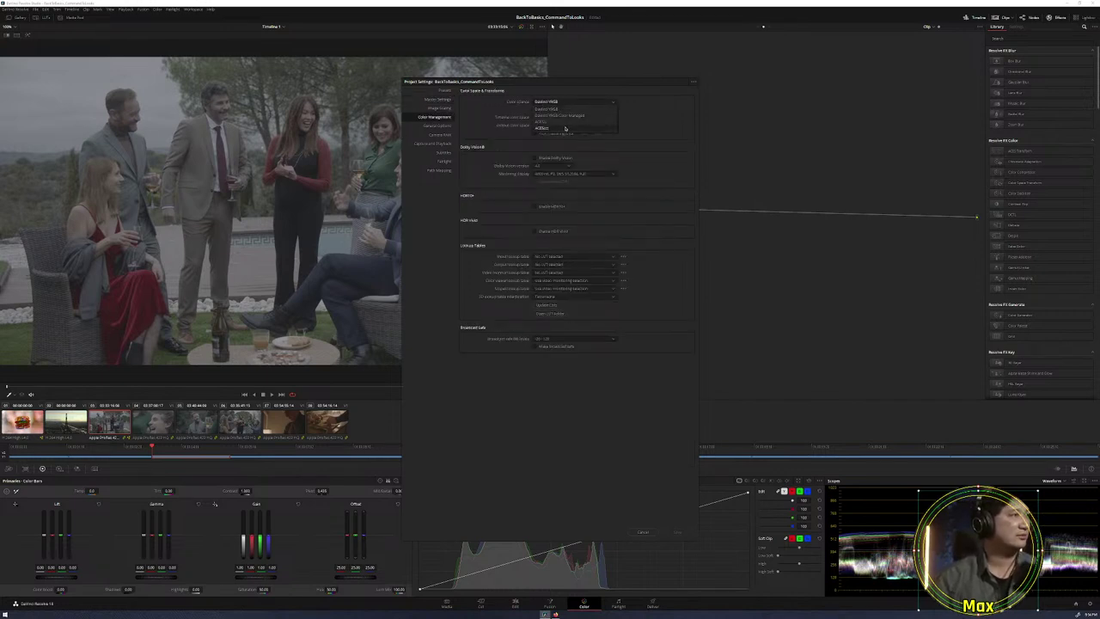
{"action": "left_click", "coordinate": [566, 128]}
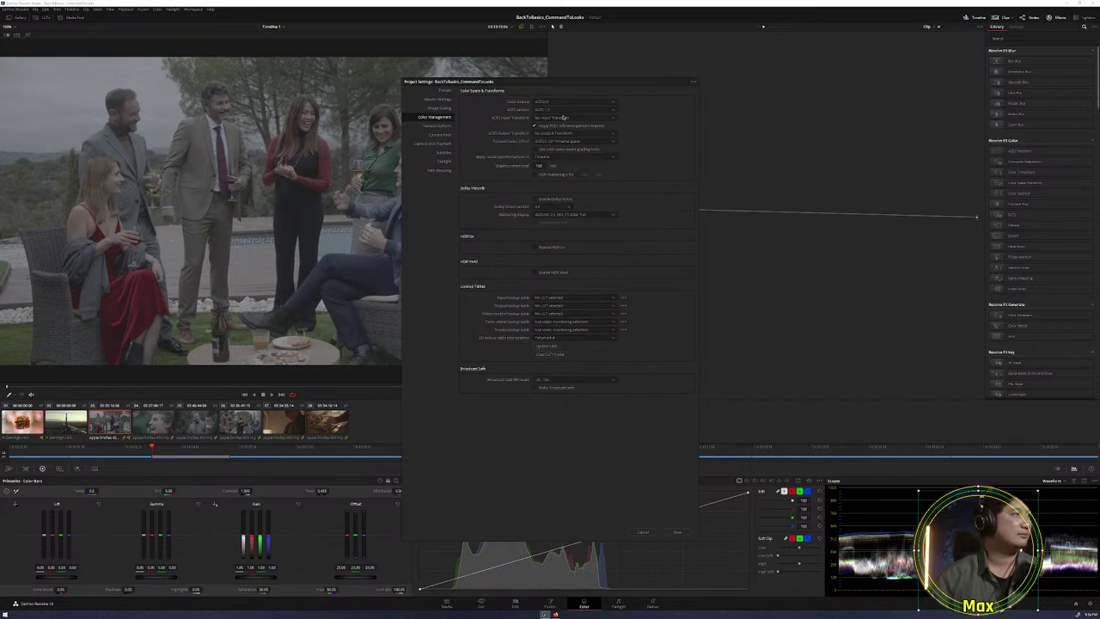
Choose ACES 1.3, ARRI LogC3 input and Rec.709 output transforms, then save the settings.
{"action": "left_click", "coordinate": [545, 110]}
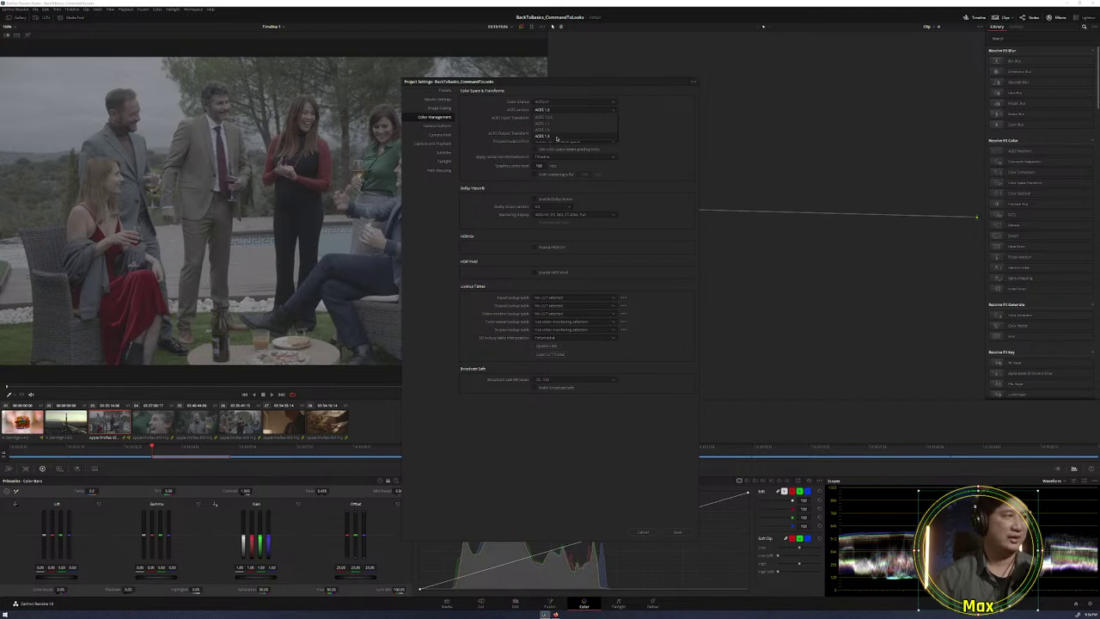
{"action": "left_click", "coordinate": [556, 137]}
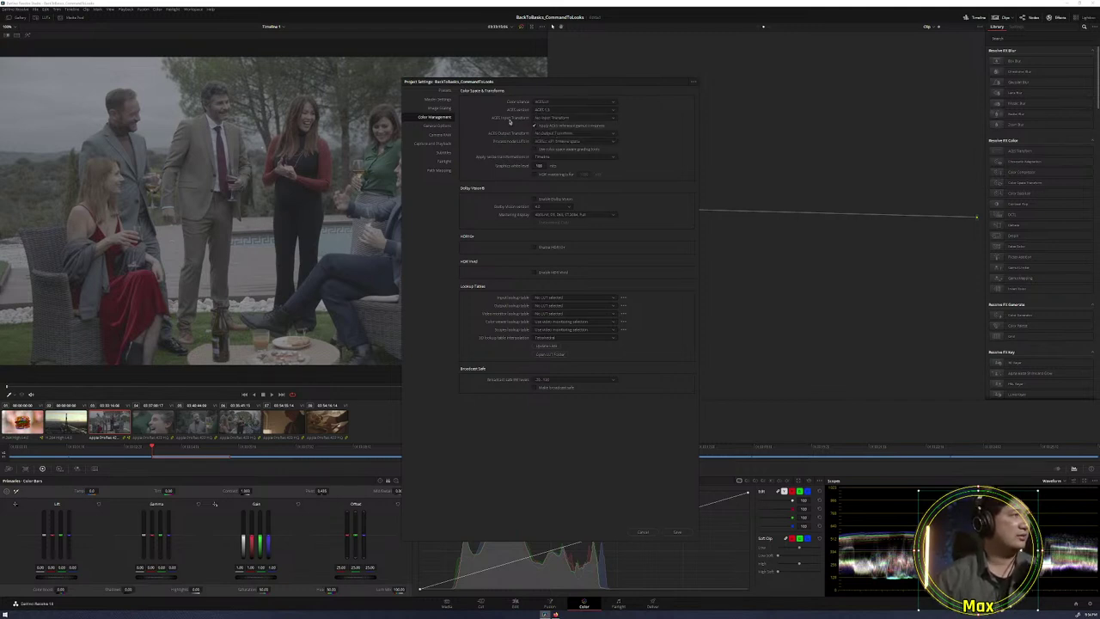
{"action": "left_click", "coordinate": [544, 118]}
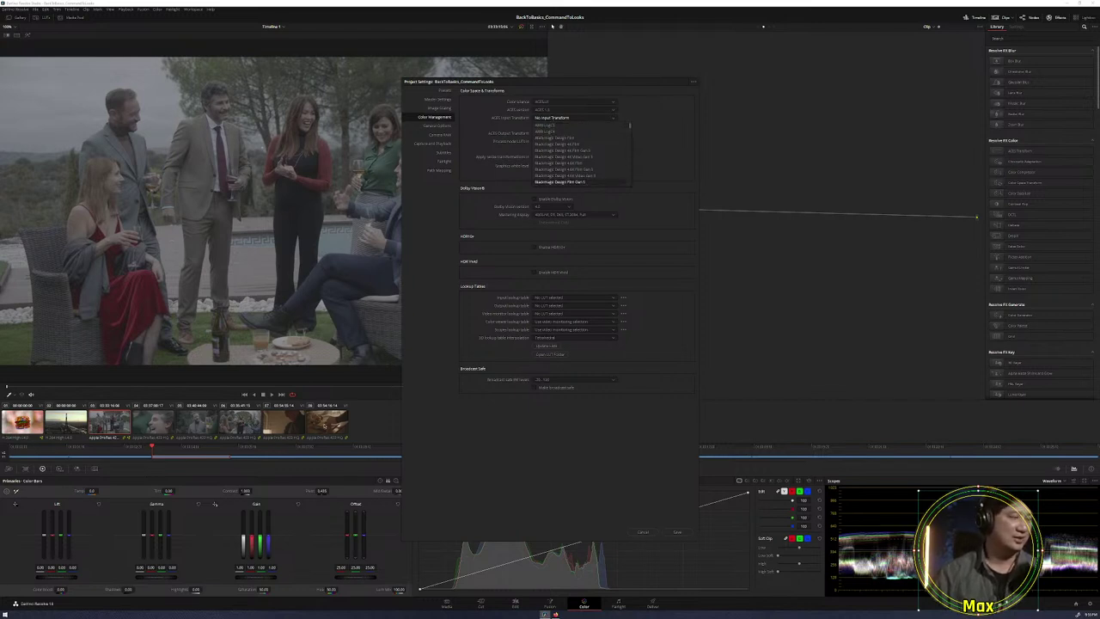
{"action": "left_click", "coordinate": [557, 126]}
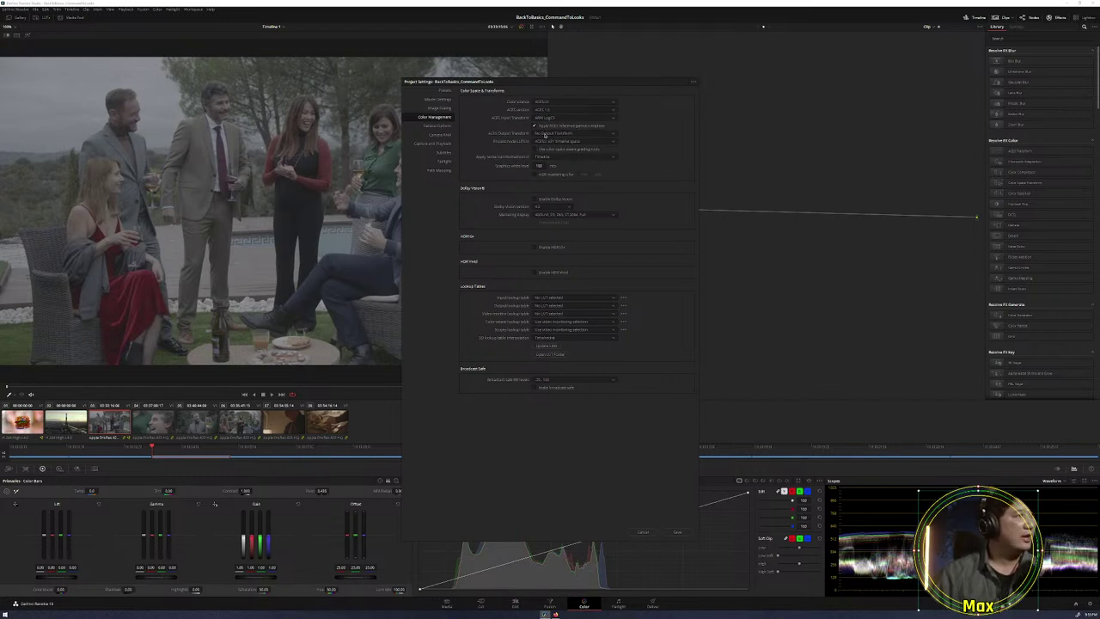
{"action": "left_click", "coordinate": [537, 135]}
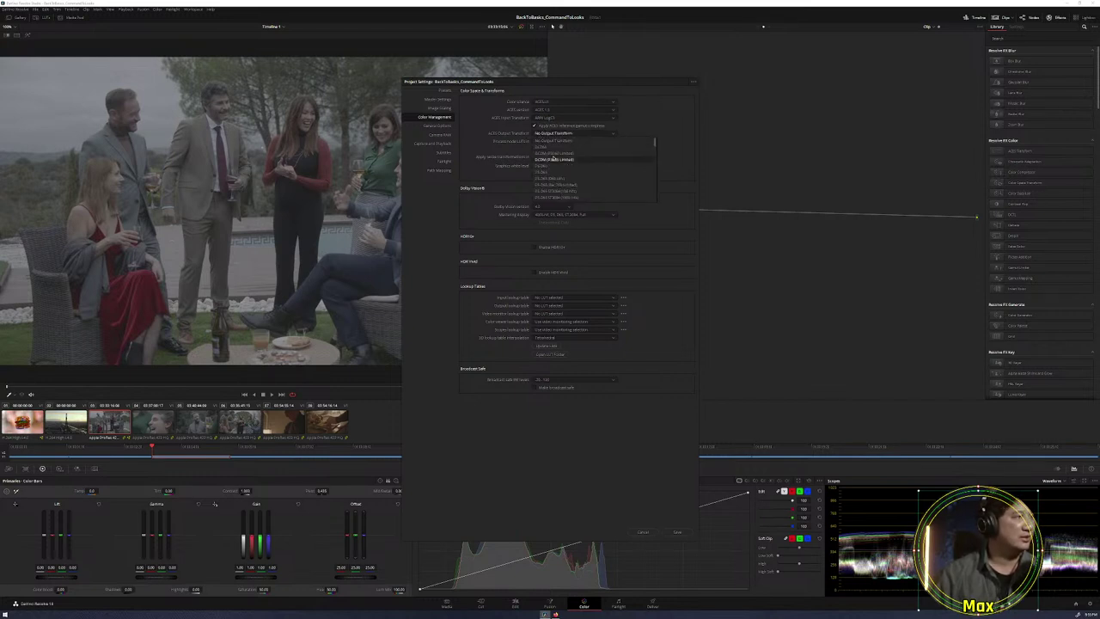
{"action": "left_click", "coordinate": [549, 155]}
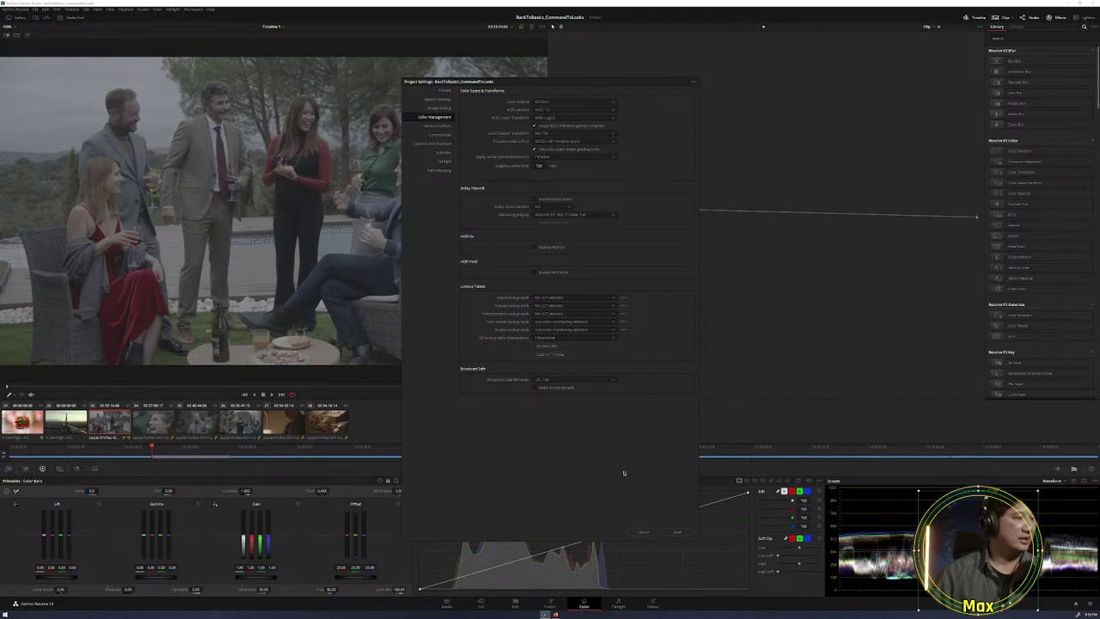
{"action": "left_click", "coordinate": [675, 532]}
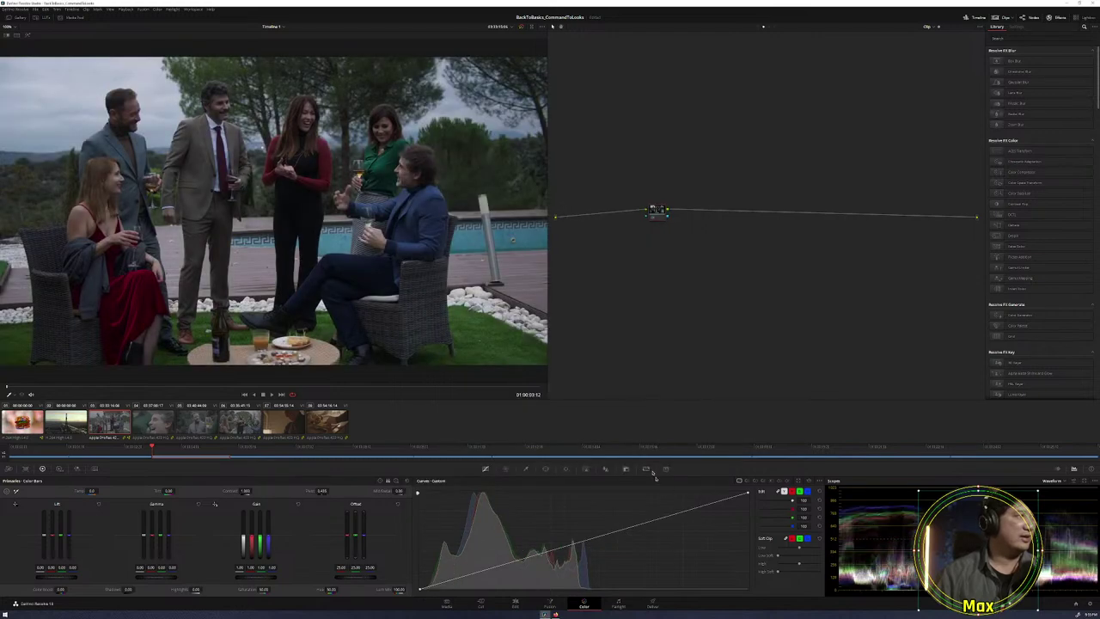
Review clips 03 through 08 under ACES, ending on the blown-out burger clip 01.
{"action": "left_click", "coordinate": [153, 421]}
{"action": "left_click", "coordinate": [197, 421]}
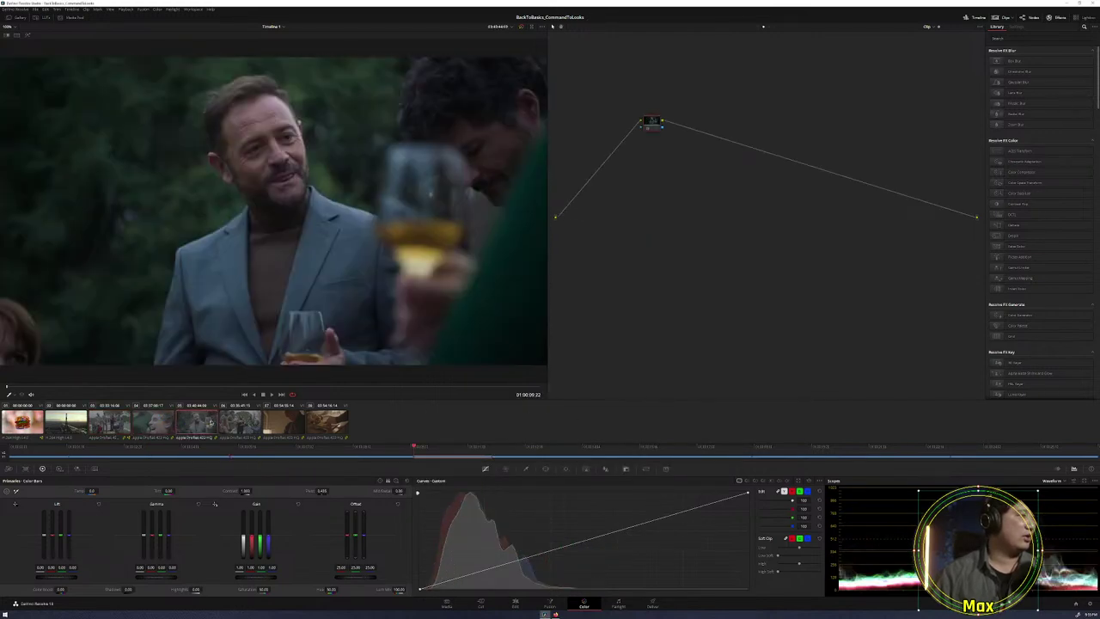
{"action": "left_click", "coordinate": [239, 421]}
{"action": "left_click", "coordinate": [269, 423]}
{"action": "left_click", "coordinate": [326, 421]}
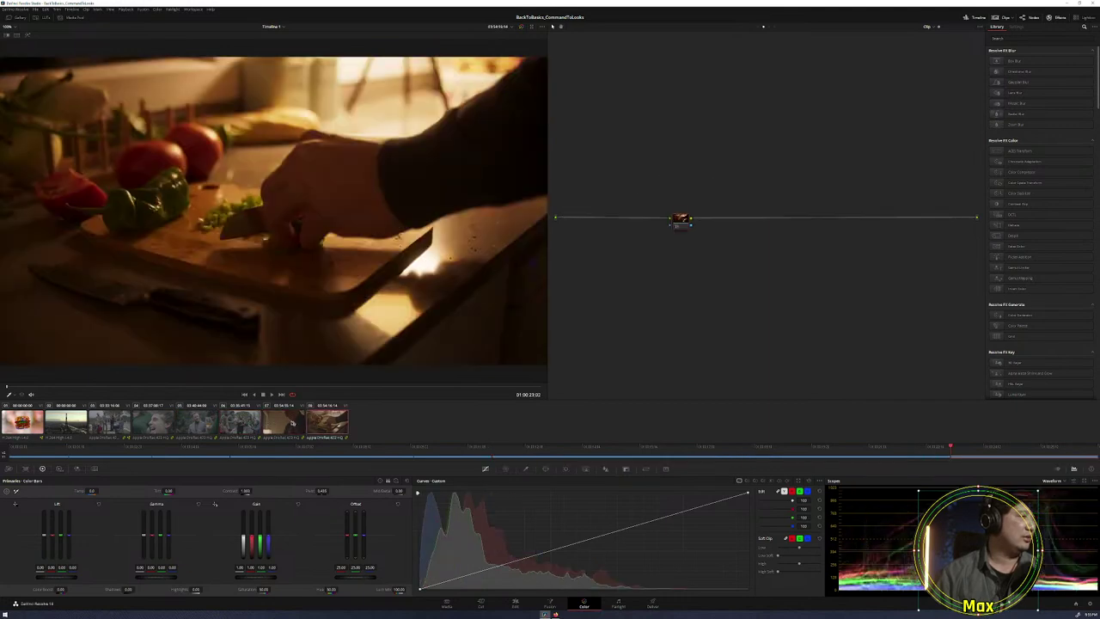
{"action": "left_click", "coordinate": [284, 421]}
{"action": "left_click", "coordinate": [240, 421]}
{"action": "left_click", "coordinate": [153, 421]}
{"action": "left_click", "coordinate": [112, 423]}
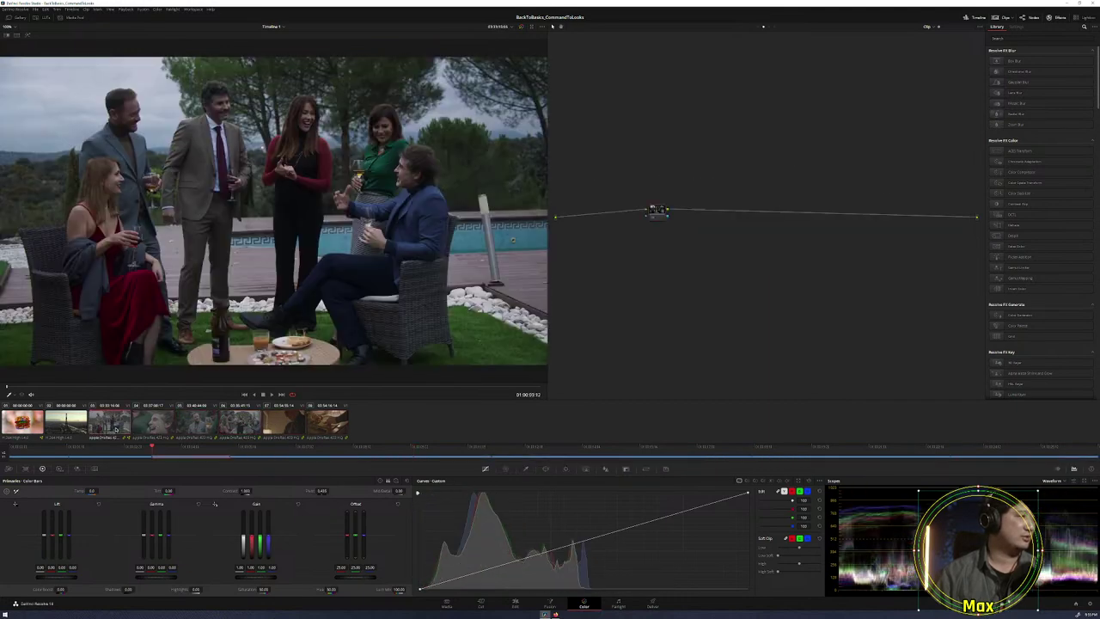
{"action": "left_click", "coordinate": [21, 421]}
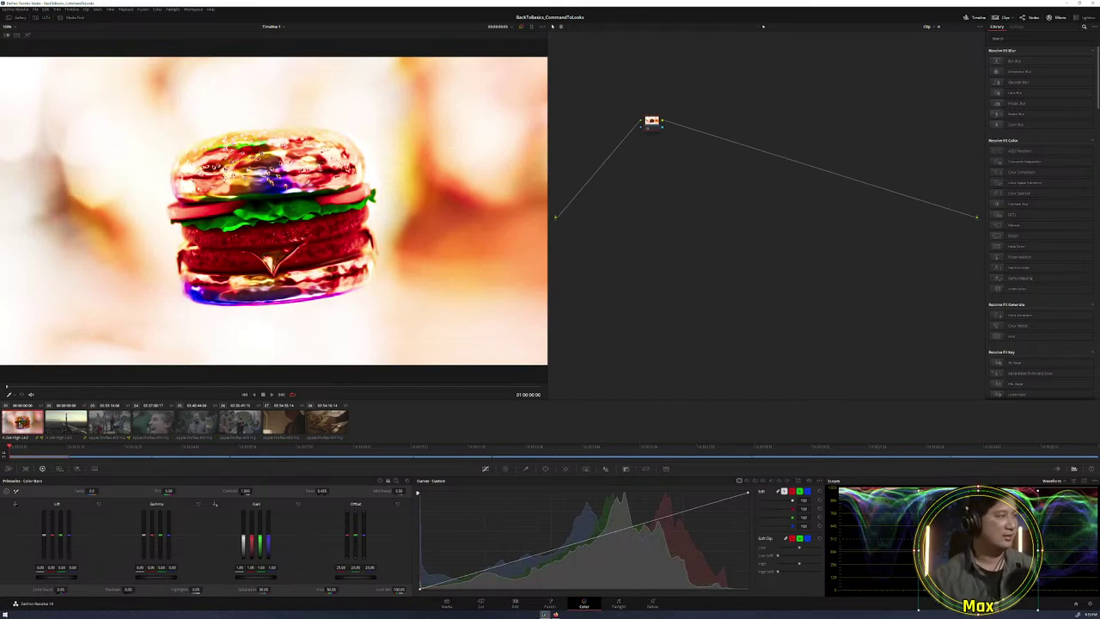
{"action": "key", "text": "Down"}
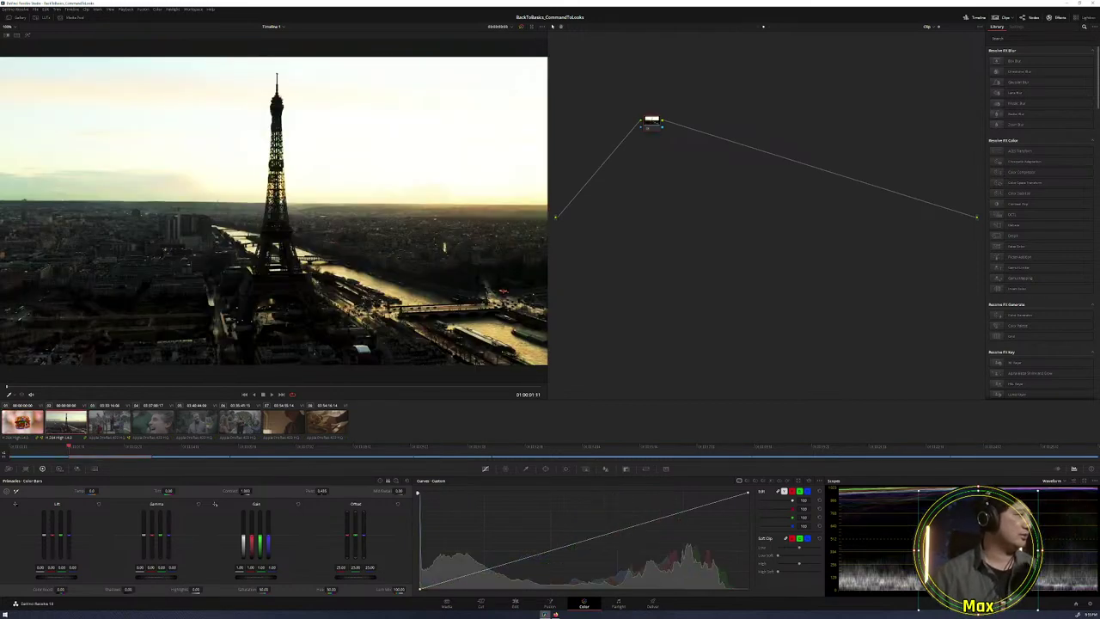
{"action": "key", "text": "Up"}
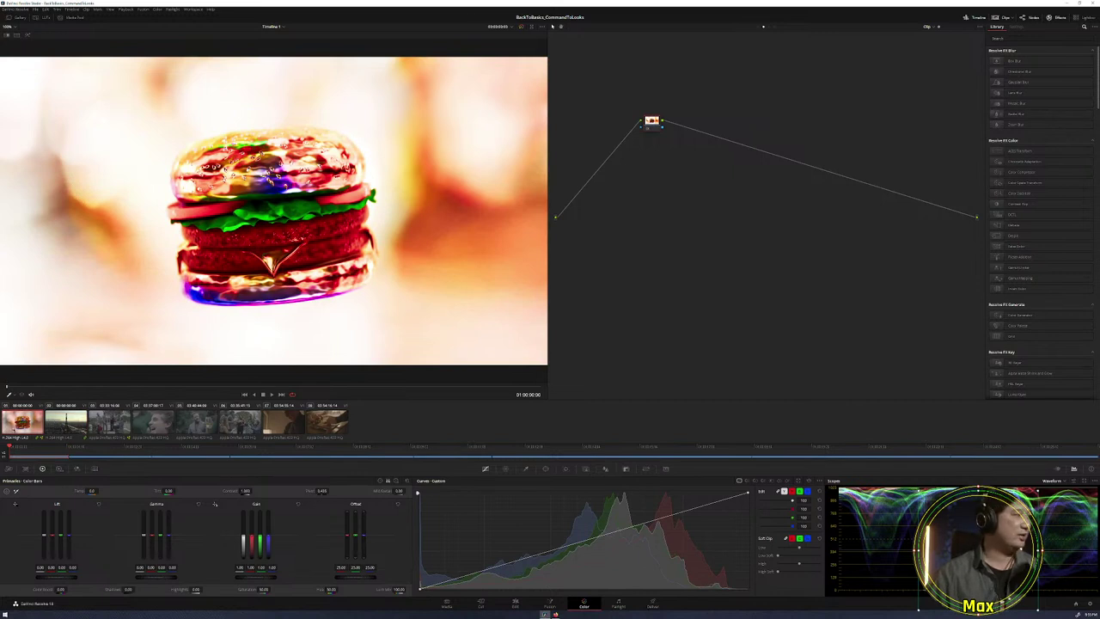
Give the burger clip its own ACES input transform from the Invert Display options.
{"action": "right_click", "coordinate": [17, 422]}
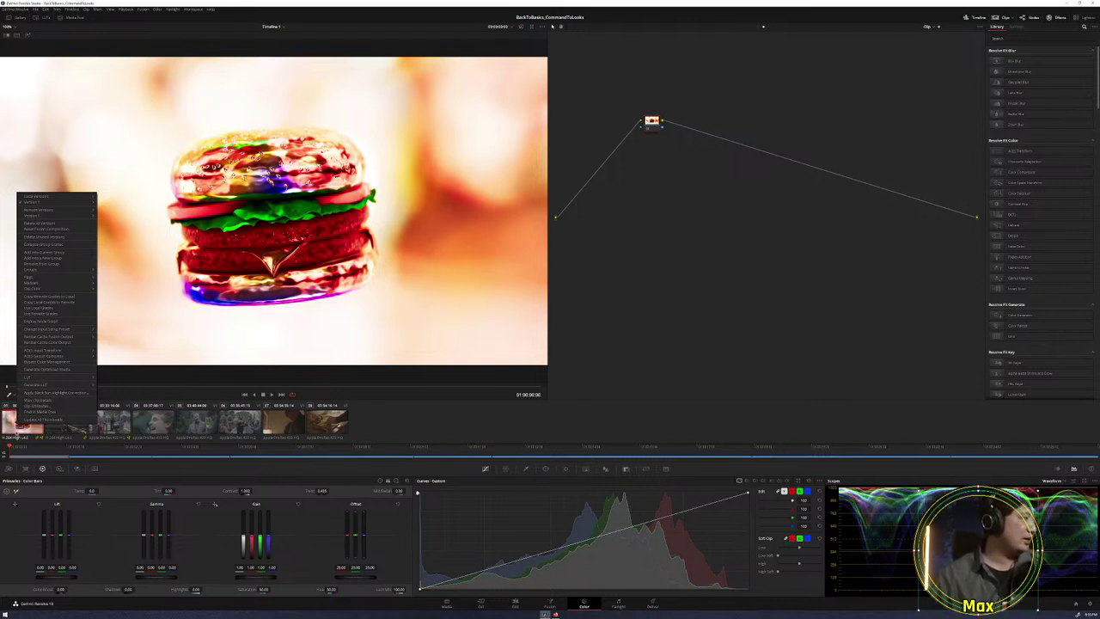
{"action": "left_click", "coordinate": [52, 393]}
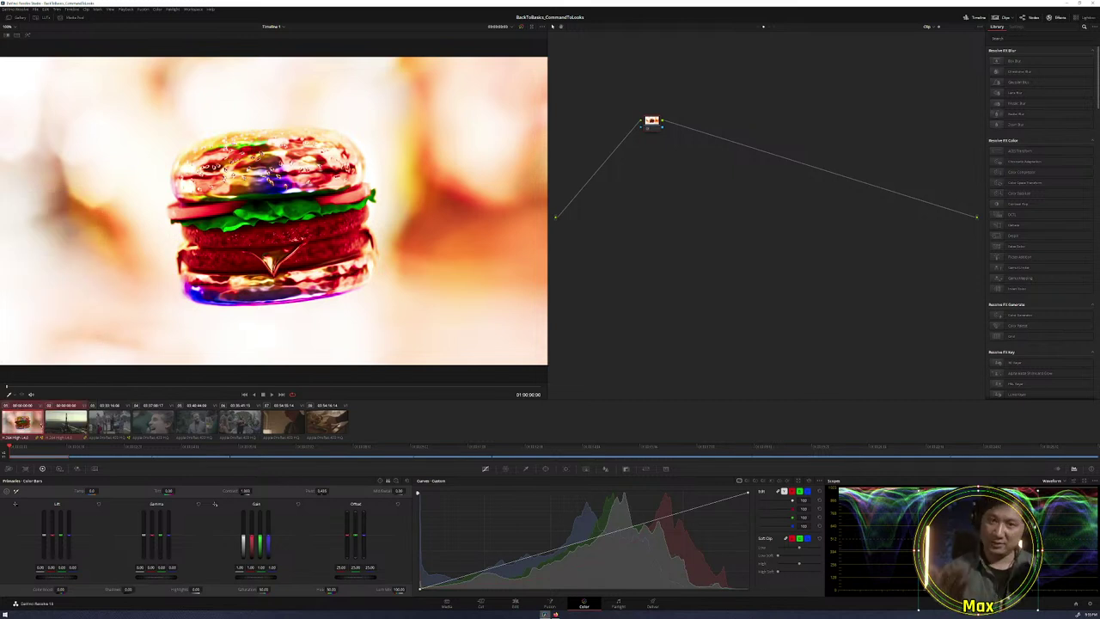
{"action": "right_click", "coordinate": [23, 422]}
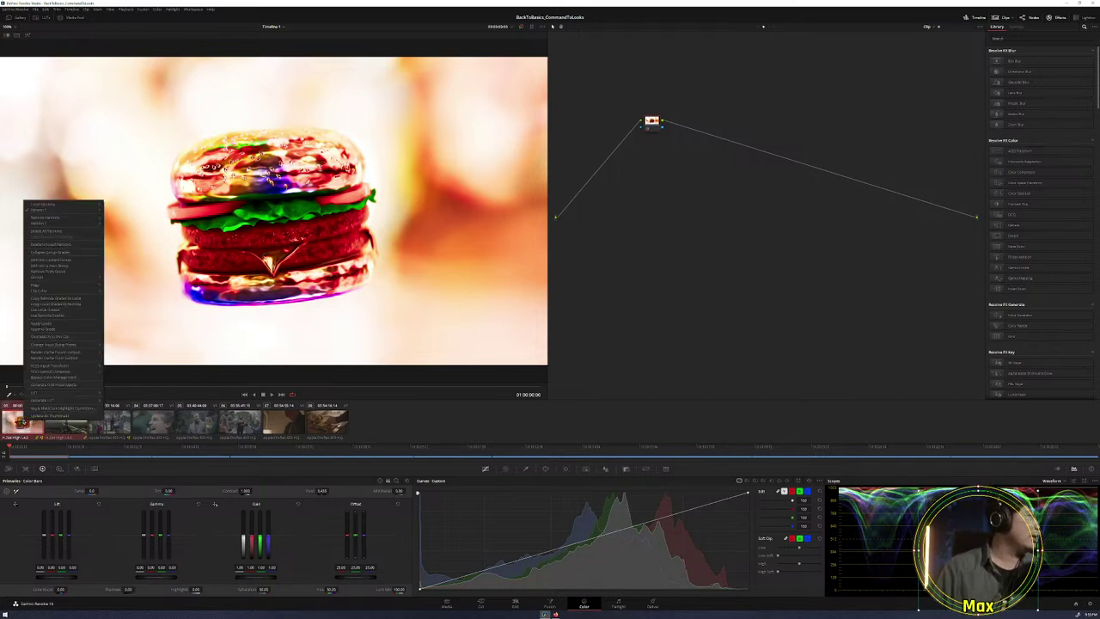
{"action": "mouse_move", "coordinate": [53, 377]}
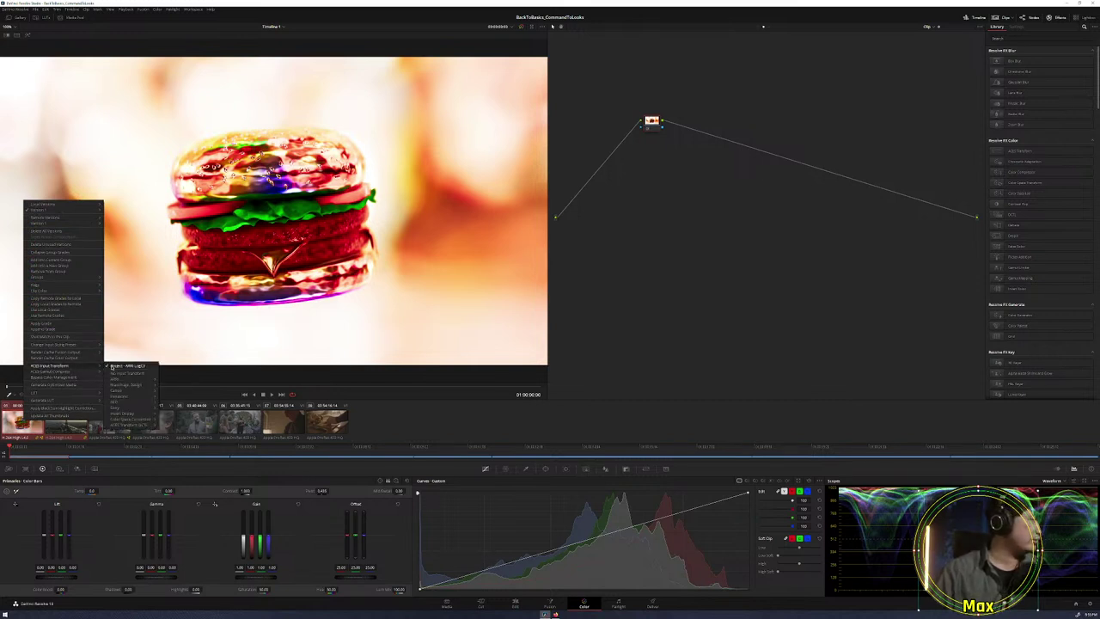
{"action": "mouse_move", "coordinate": [138, 416]}
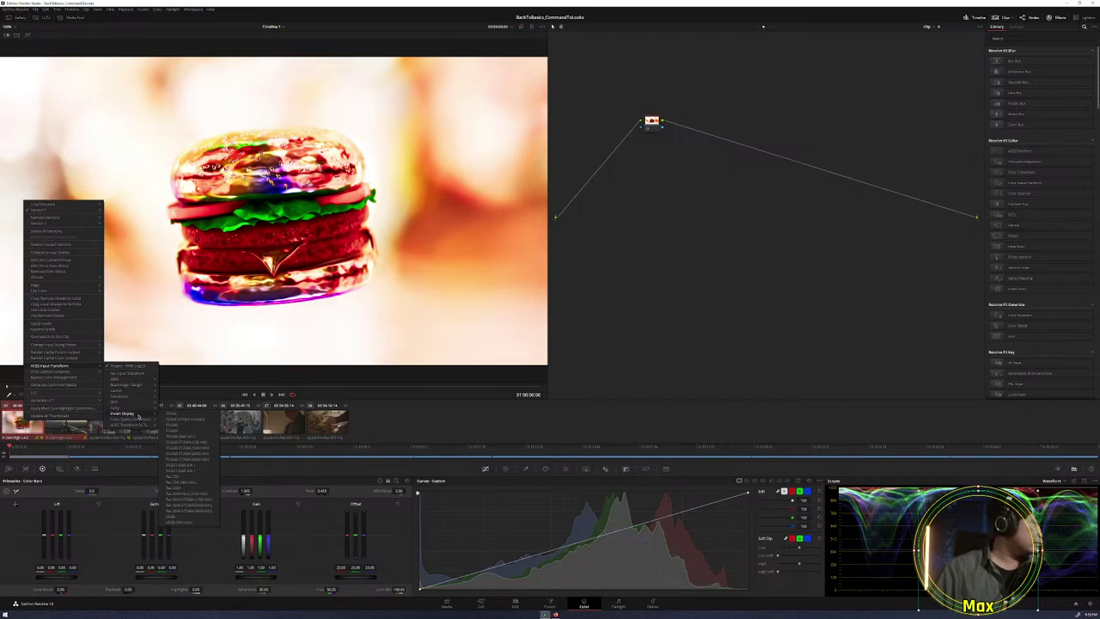
{"action": "left_click", "coordinate": [200, 479]}
Step through the Eiffel Tower, party, laughing-man and vegetable-cutting clips to review them.
{"action": "key", "text": "Down"}
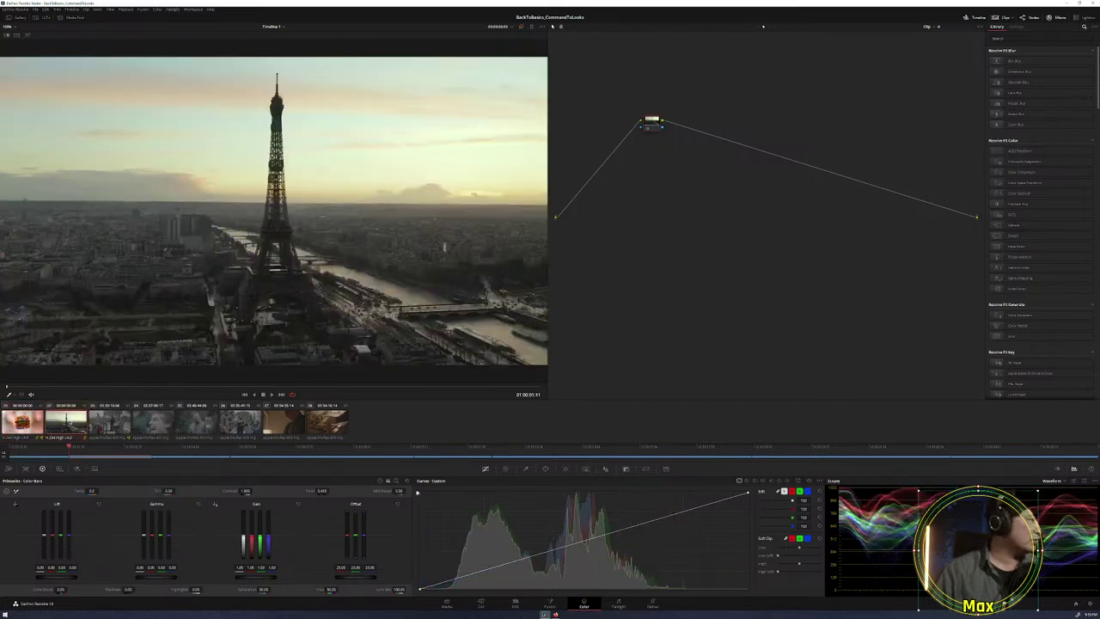
{"action": "key", "text": "Up"}
{"action": "key", "text": "Down"}
{"action": "key", "text": "Down"}
{"action": "key", "text": "Down"}
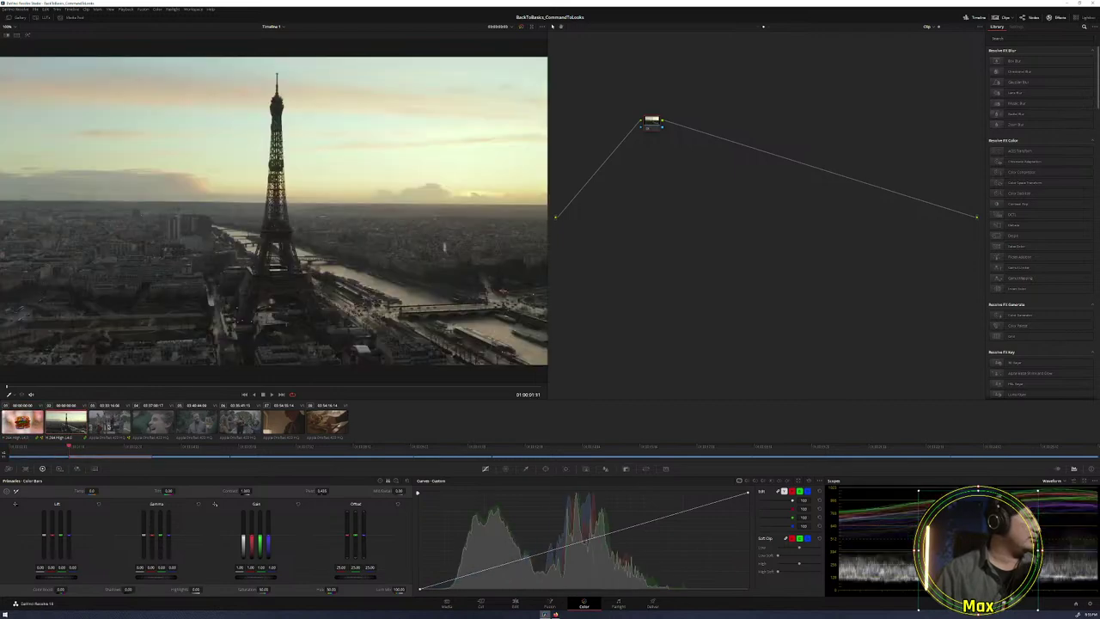
{"action": "key", "text": "Down"}
{"action": "key", "text": "Down"}
{"action": "key", "text": "Down"}
{"action": "key", "text": "Down"}
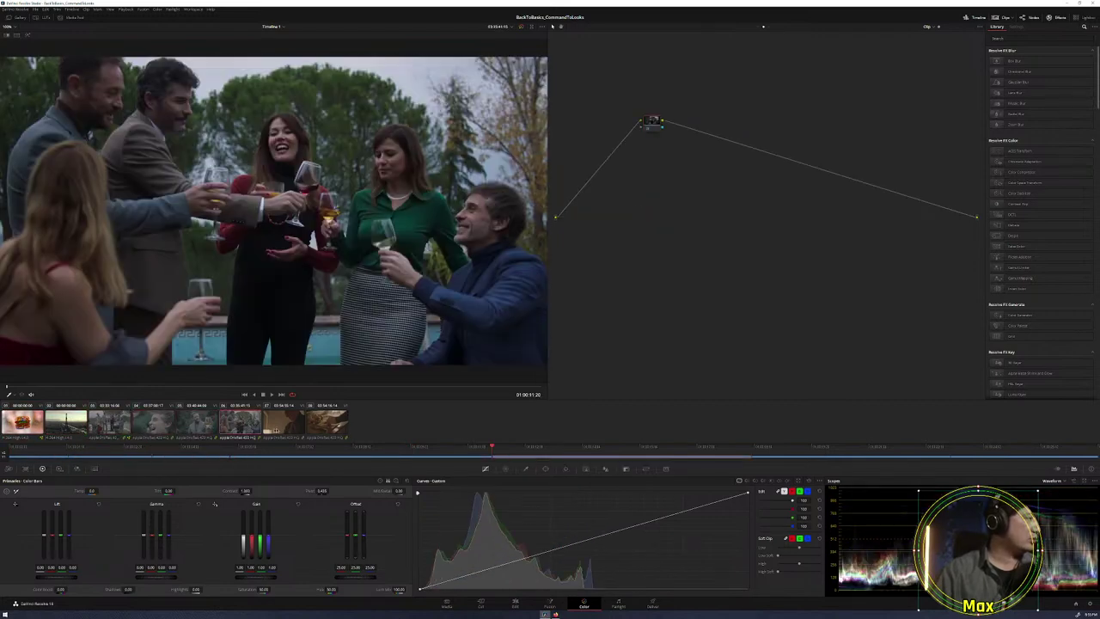
Step back to the corrected burger clip, then view the poolside party shot.
{"action": "key", "text": "Up"}
{"action": "key", "text": "Up"}
{"action": "key", "text": "Up"}
{"action": "key", "text": "Up"}
{"action": "key", "text": "Up"}
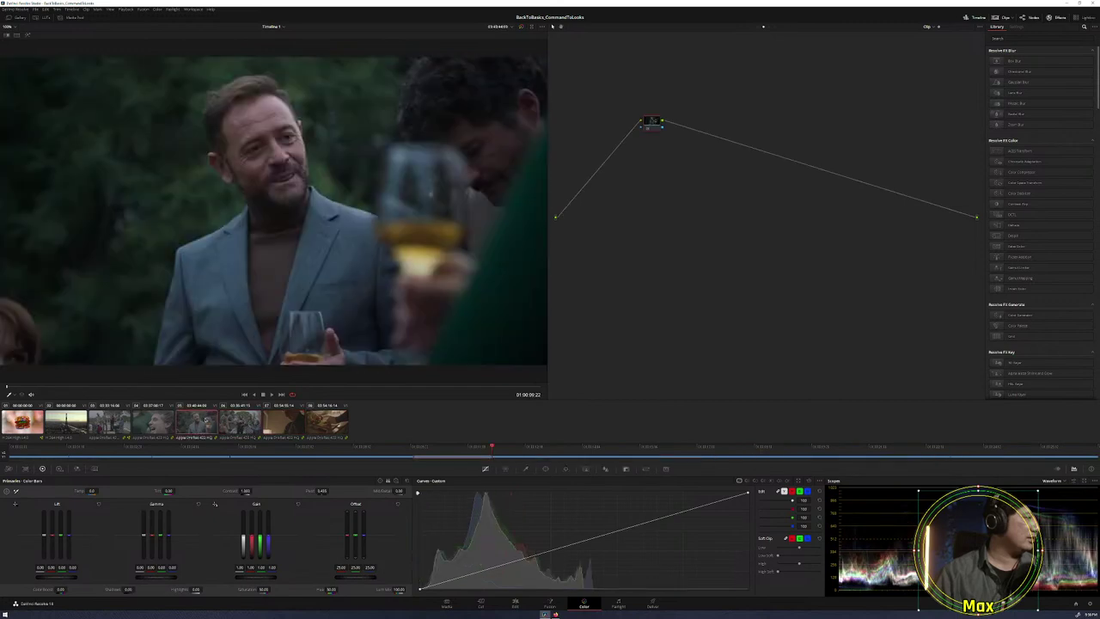
{"action": "key", "text": "Up"}
{"action": "key", "text": "Up"}
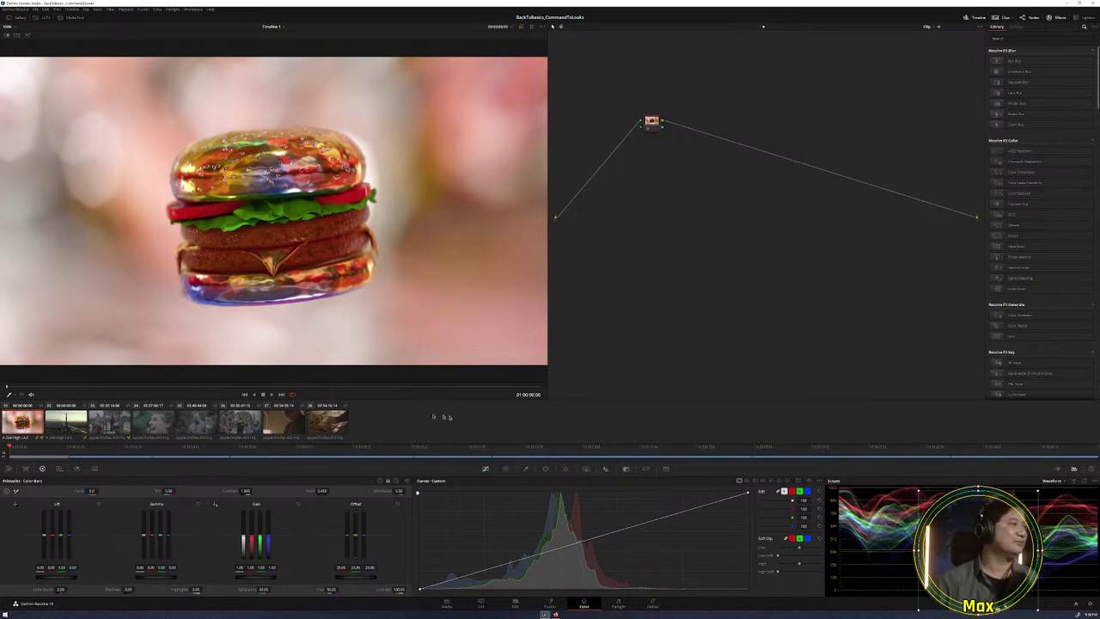
{"action": "left_click", "coordinate": [110, 421]}
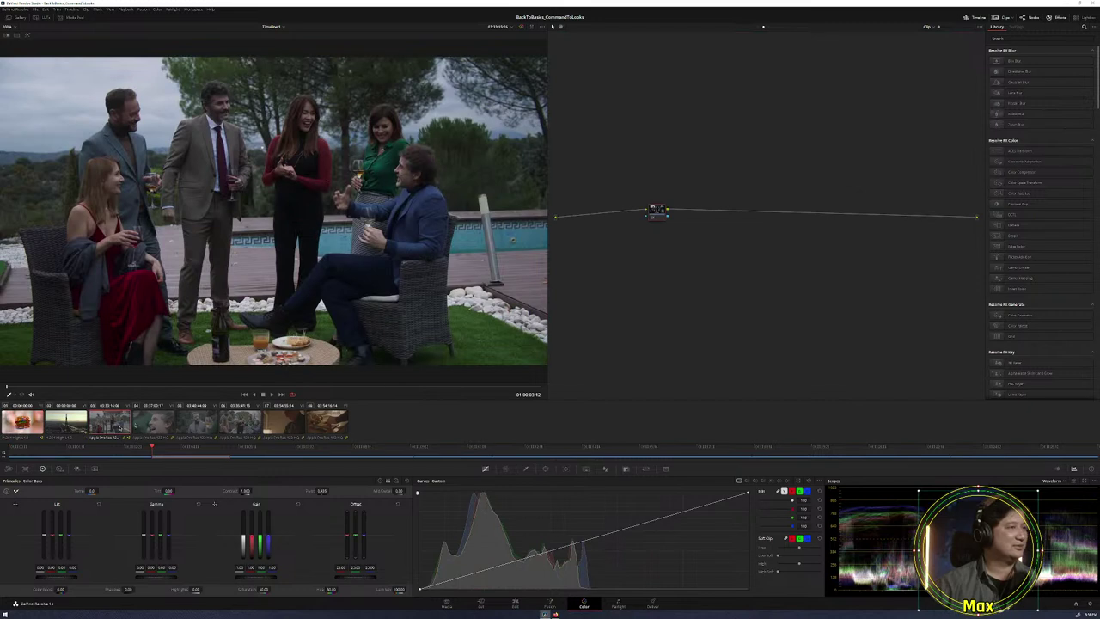
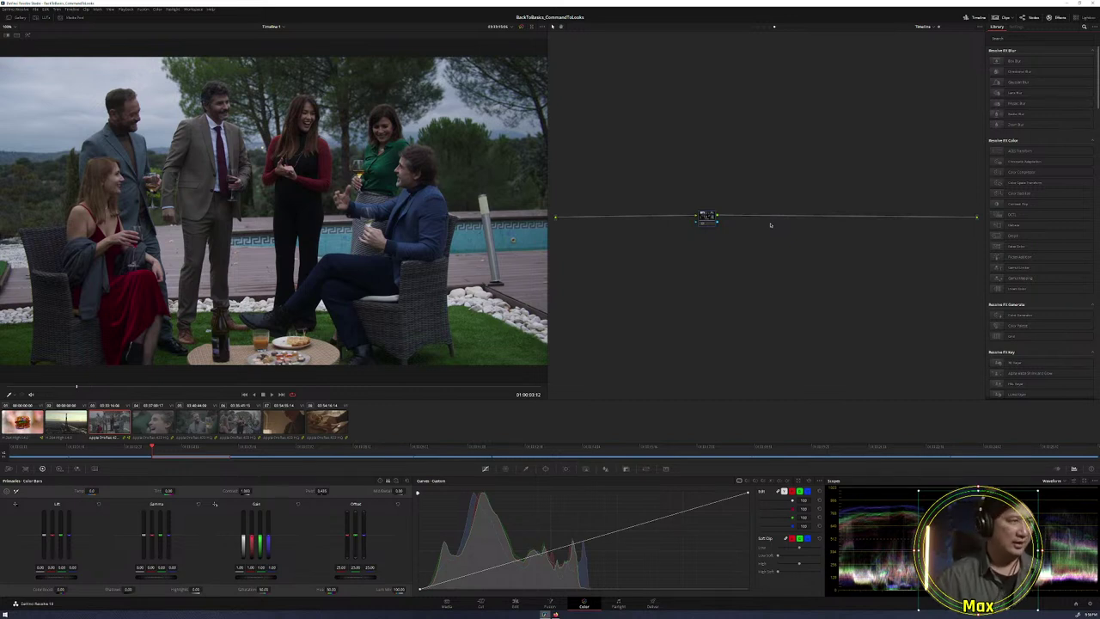
Apply the Rec709 Kodak 2383 D65 Film Looks LUT to the clip's node and slide it right.
{"action": "right_click", "coordinate": [715, 222]}
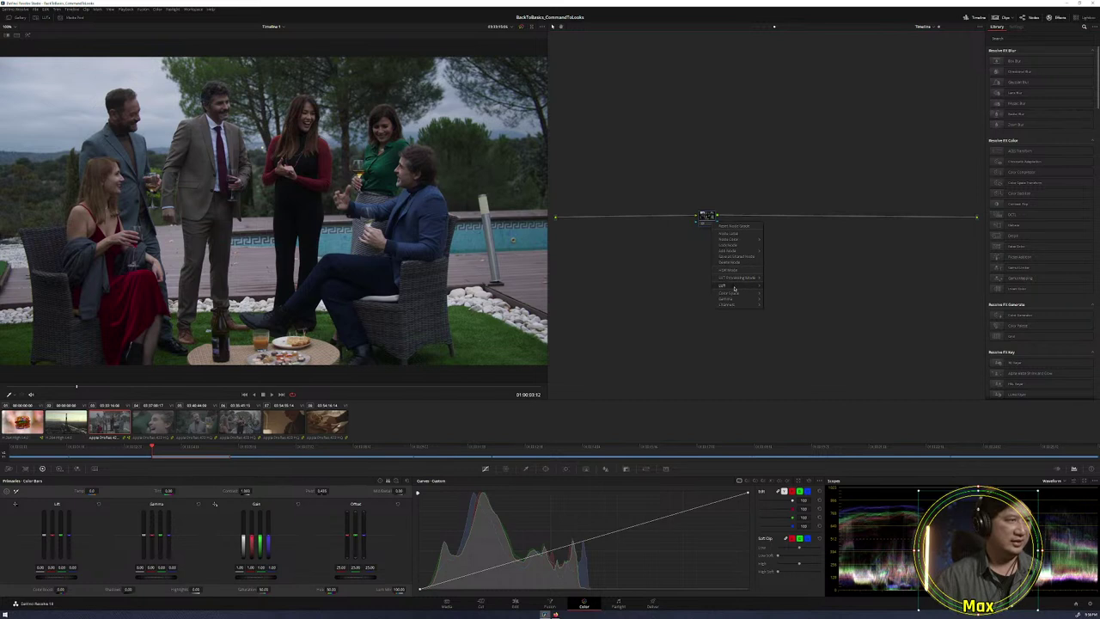
{"action": "mouse_move", "coordinate": [735, 288]}
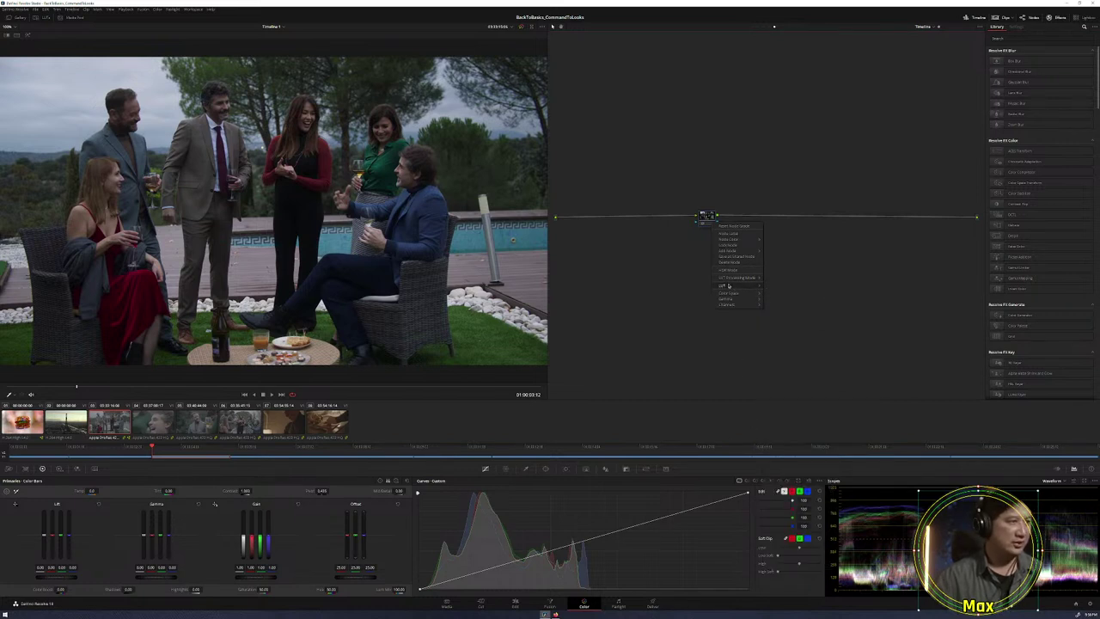
{"action": "mouse_move", "coordinate": [806, 443]}
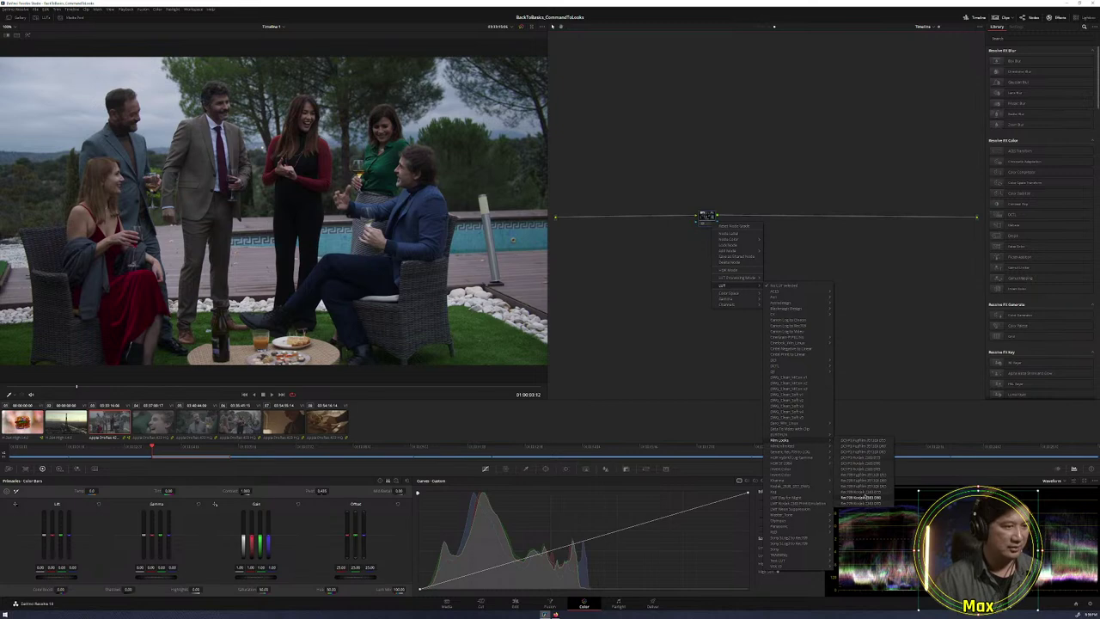
{"action": "left_click", "coordinate": [862, 492]}
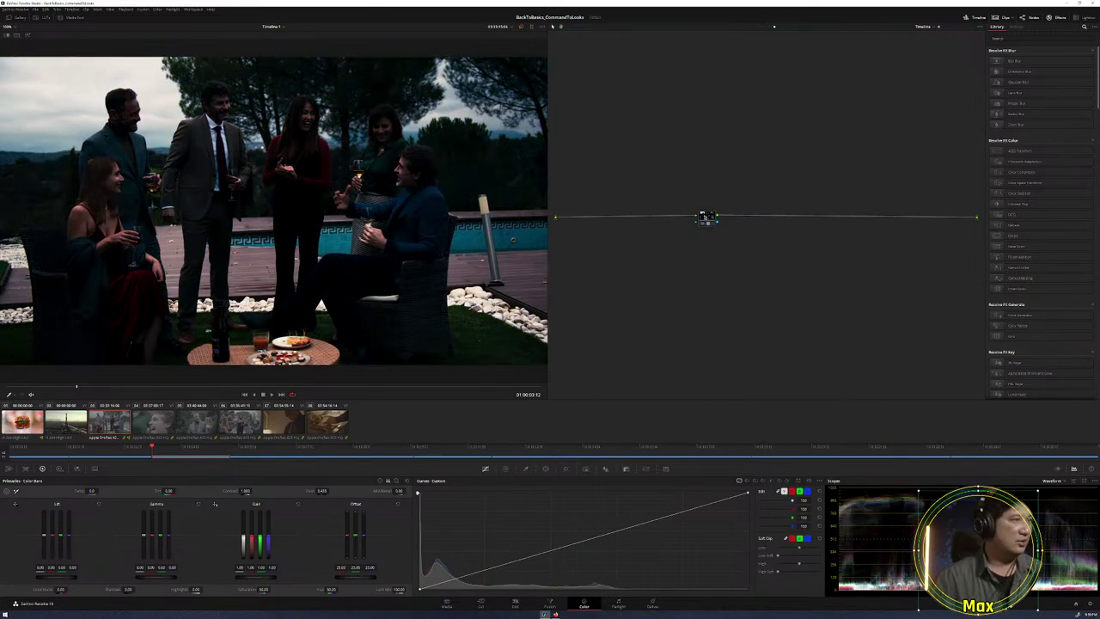
{"action": "left_click_drag", "start_coordinate": [705, 217], "coordinate": [786, 220]}
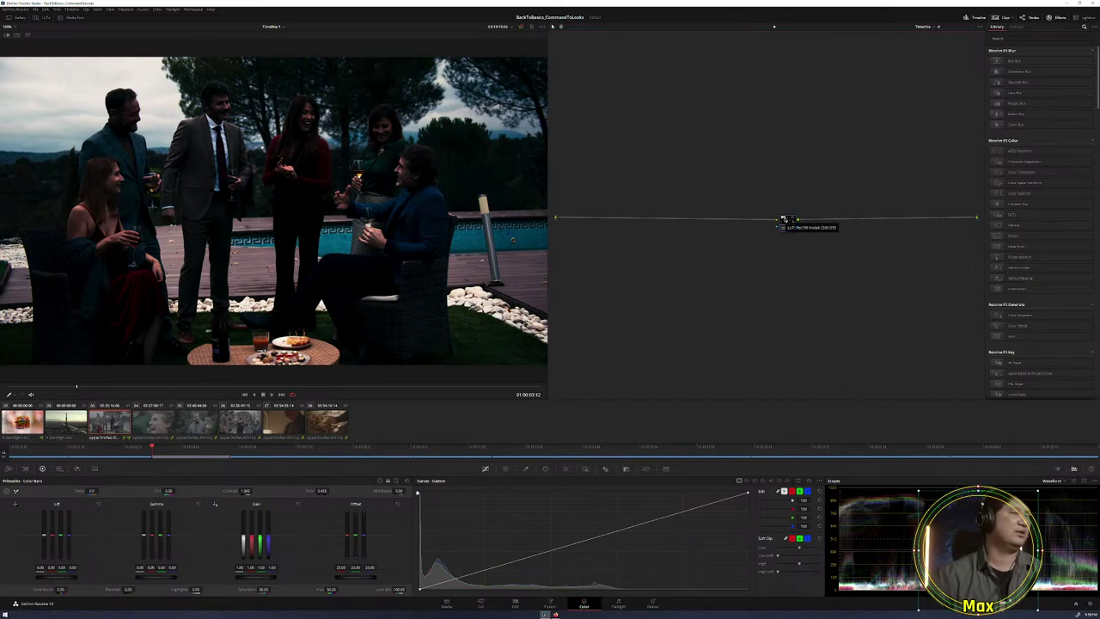
{"action": "right_click", "coordinate": [783, 219]}
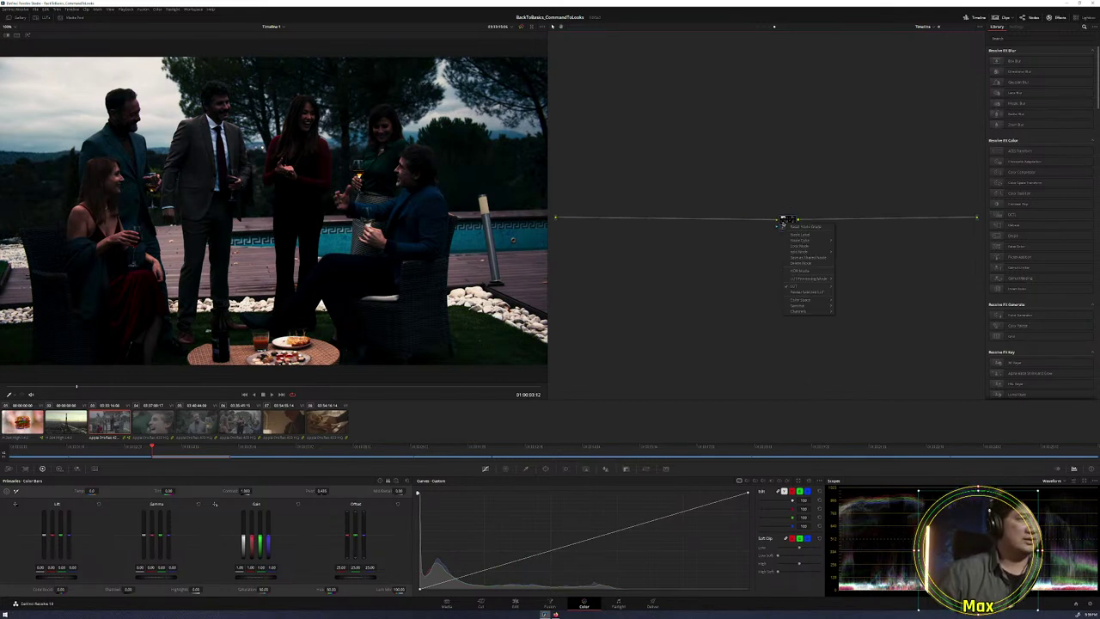
Add Color Space Transform nodes around the LUT node, shift the chain right, and bypass the LUT node.
{"action": "left_click", "coordinate": [748, 246]}
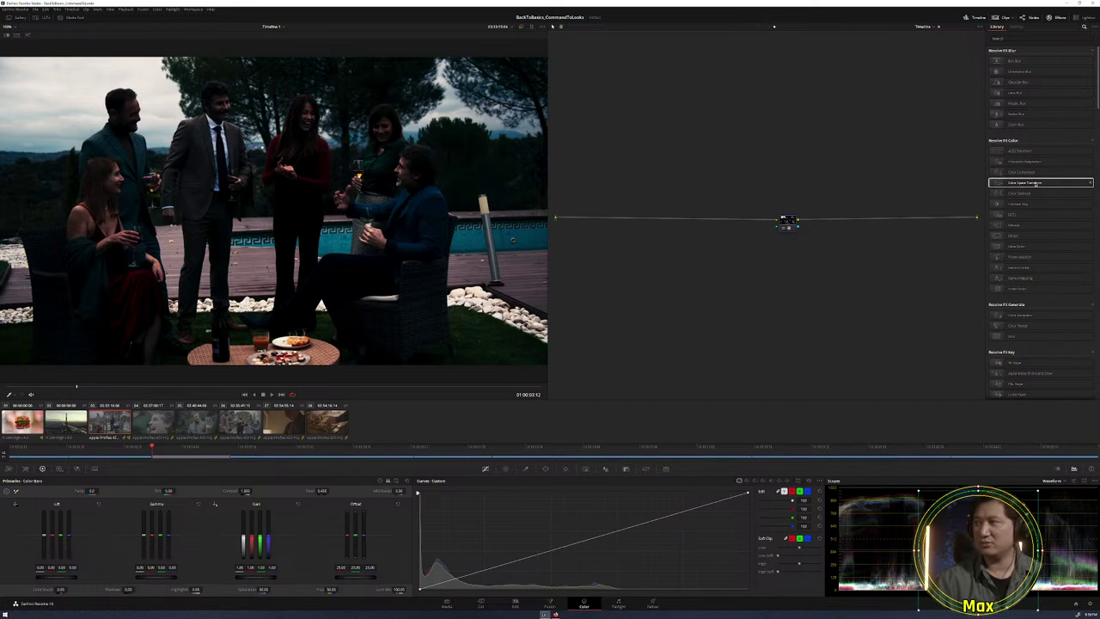
{"action": "left_click_drag", "start_coordinate": [1030, 182], "coordinate": [786, 221]}
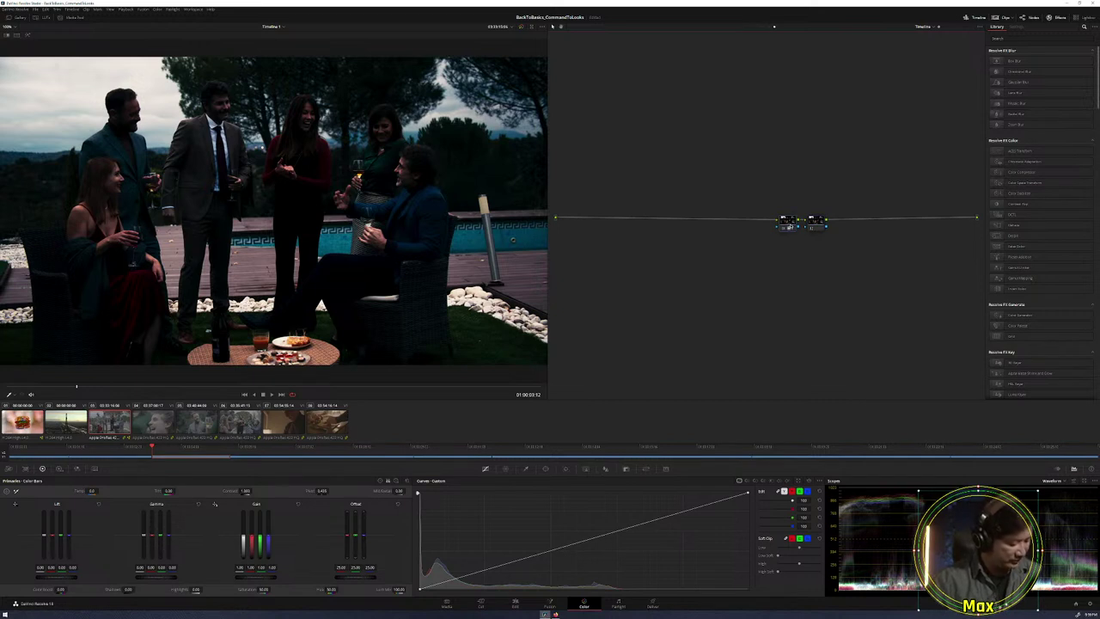
{"action": "left_click_drag", "start_coordinate": [786, 222], "coordinate": [752, 222]}
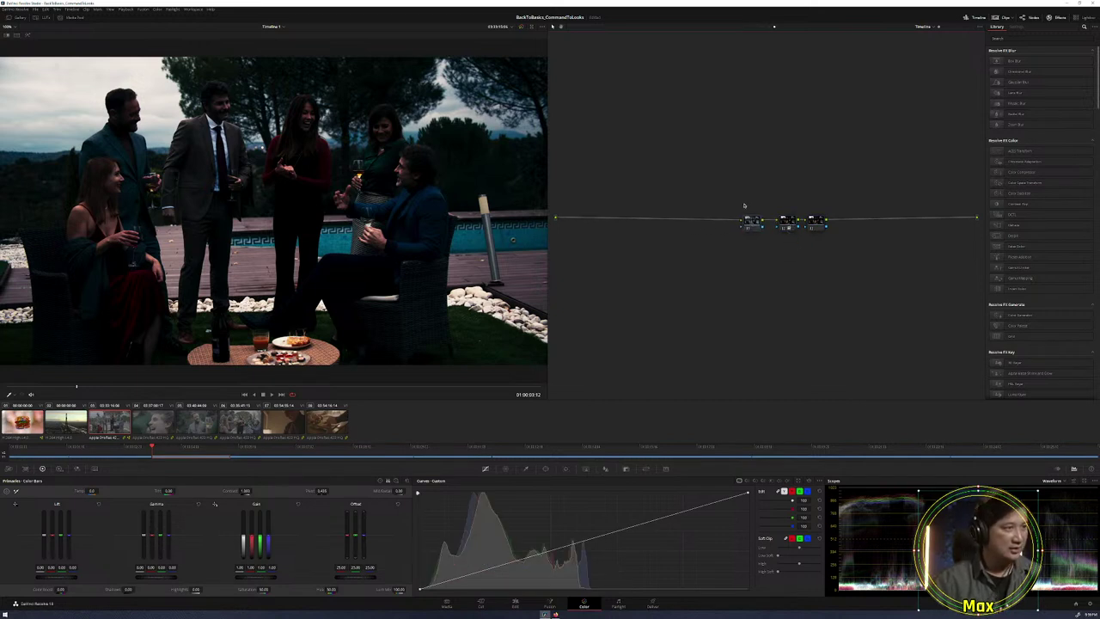
{"action": "left_click_drag", "start_coordinate": [820, 231], "coordinate": [886, 229]}
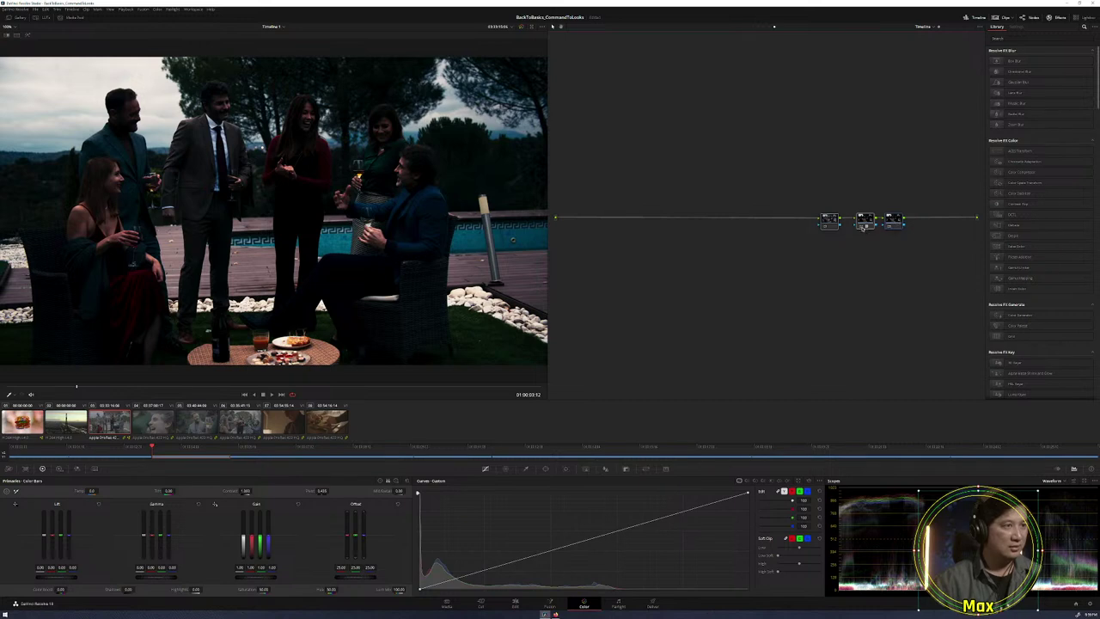
{"action": "key", "text": "ctrl+d"}
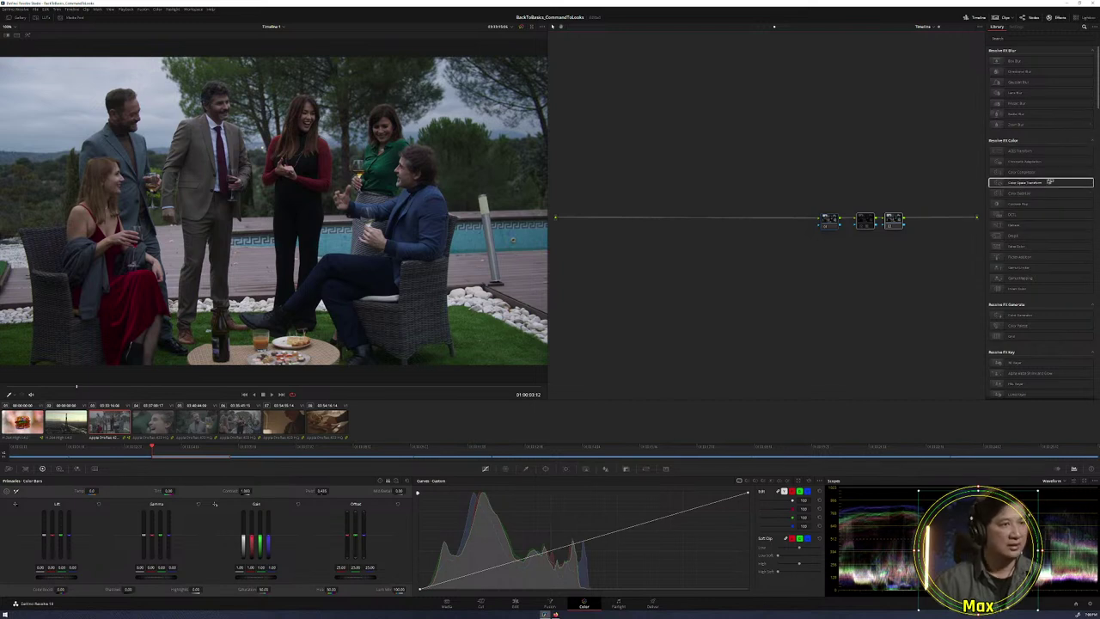
{"action": "left_click_drag", "start_coordinate": [1015, 188], "coordinate": [831, 220]}
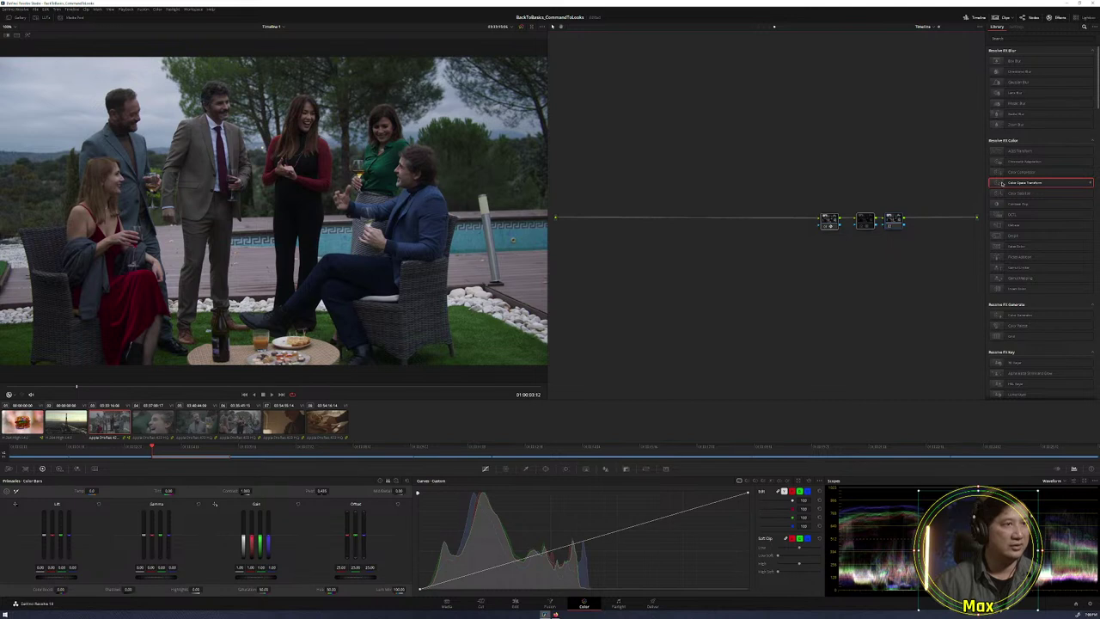
Give node 1 a Color Space Transform with input and output color spaces set, then bypass the first two nodes.
{"action": "left_click_drag", "start_coordinate": [1001, 183], "coordinate": [894, 219]}
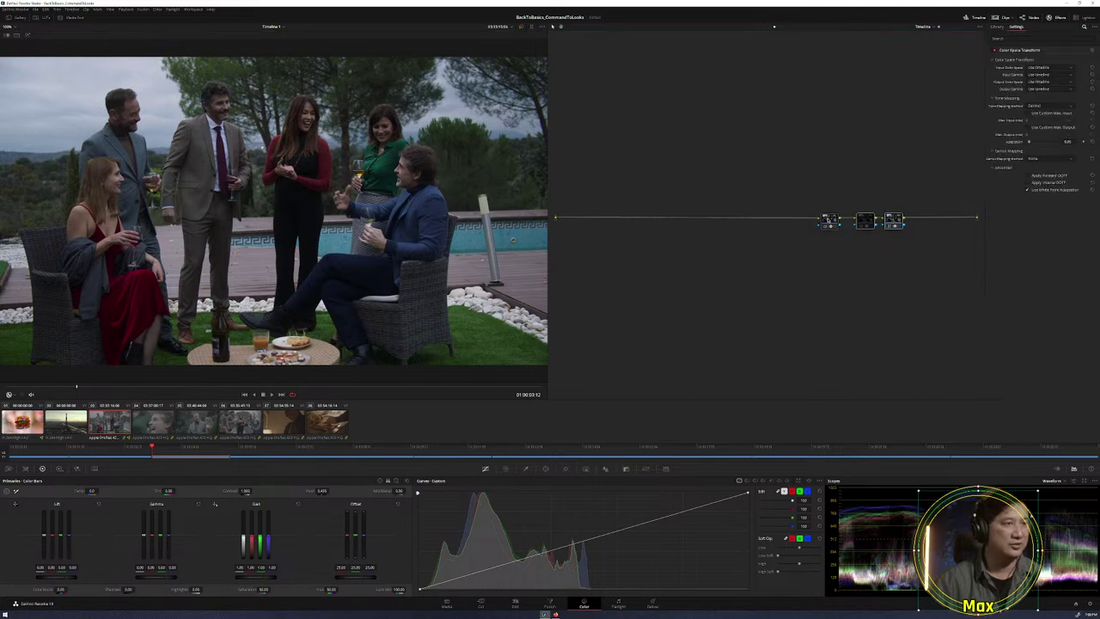
{"action": "left_click", "coordinate": [1055, 68]}
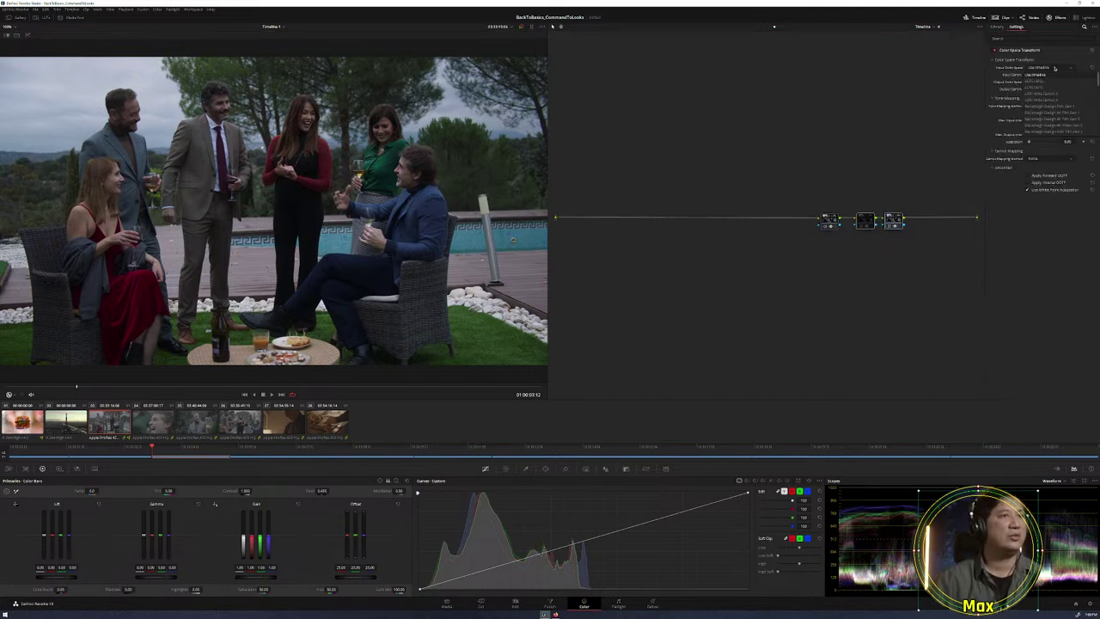
{"action": "left_click", "coordinate": [1044, 86]}
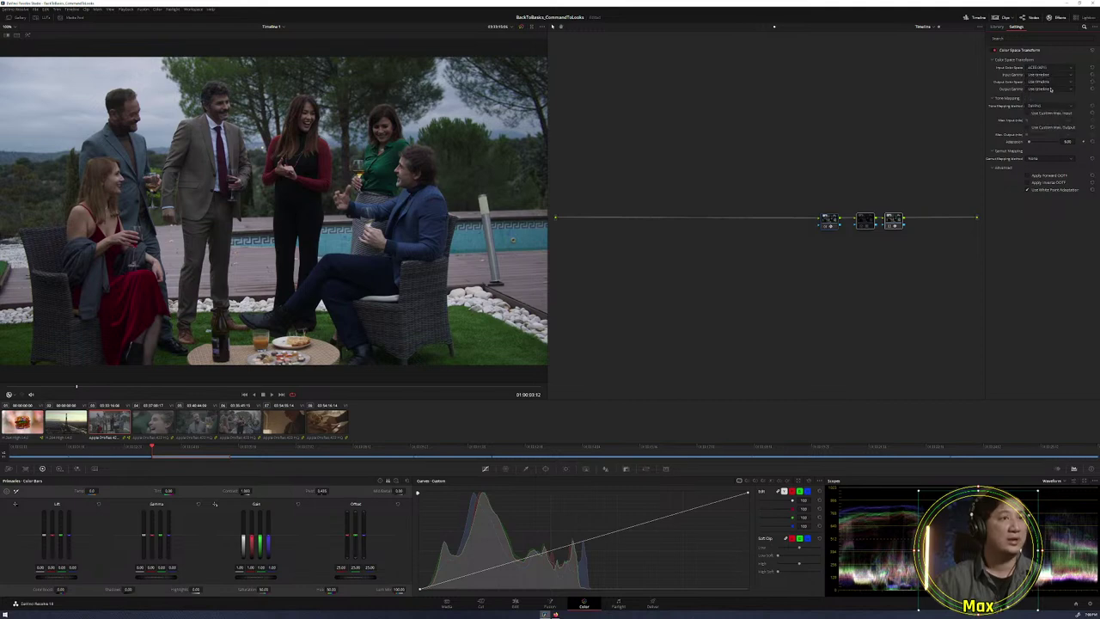
{"action": "left_click", "coordinate": [1047, 82]}
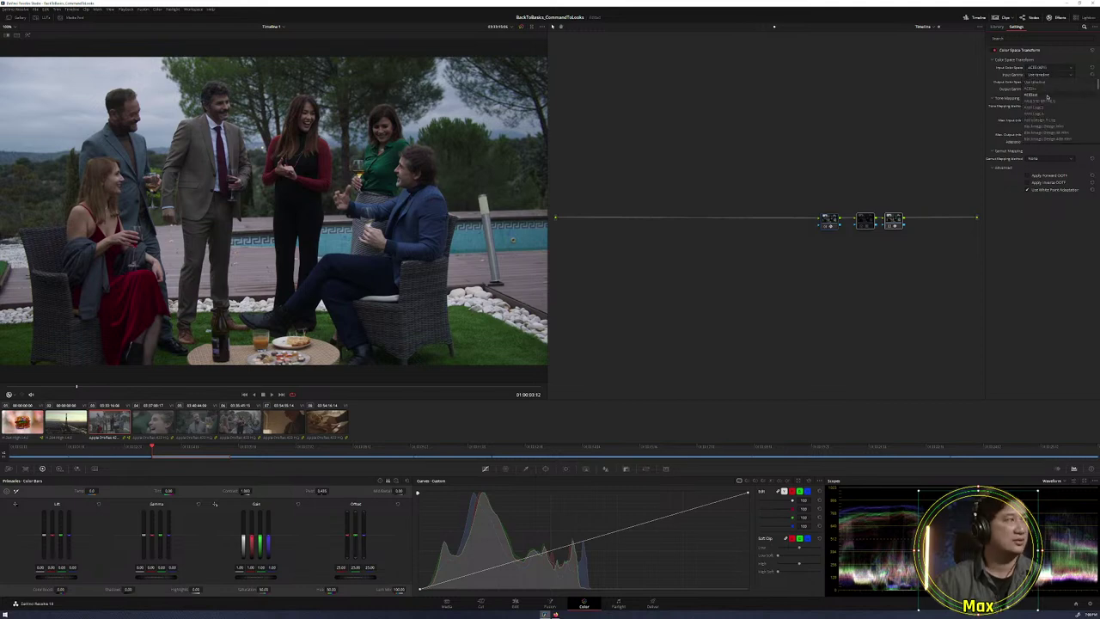
{"action": "left_click", "coordinate": [1047, 96]}
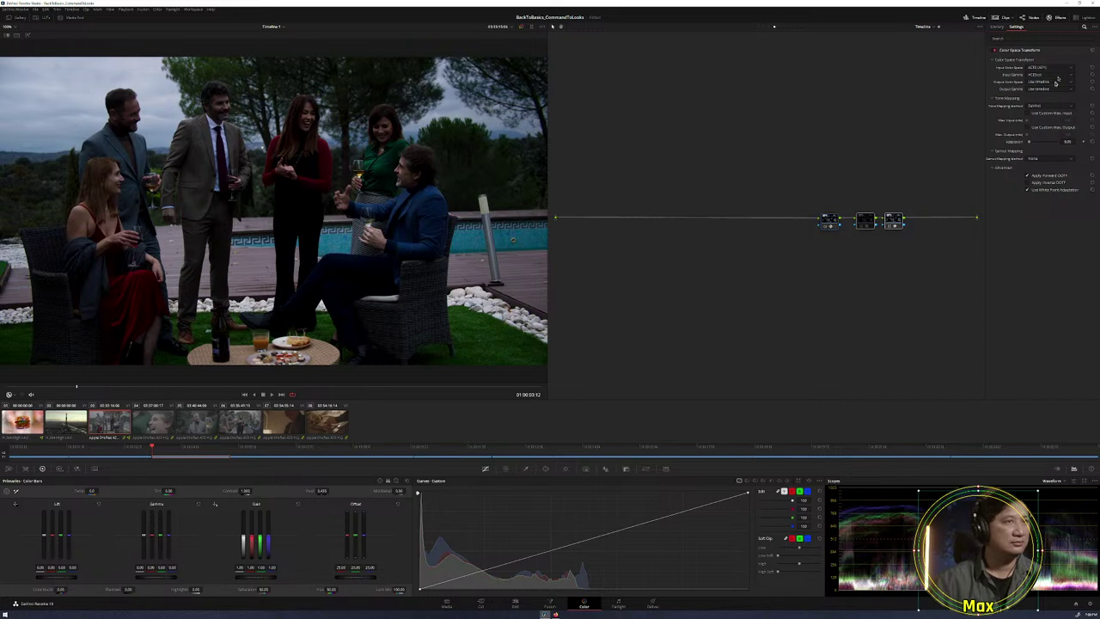
{"action": "left_click", "coordinate": [1055, 82]}
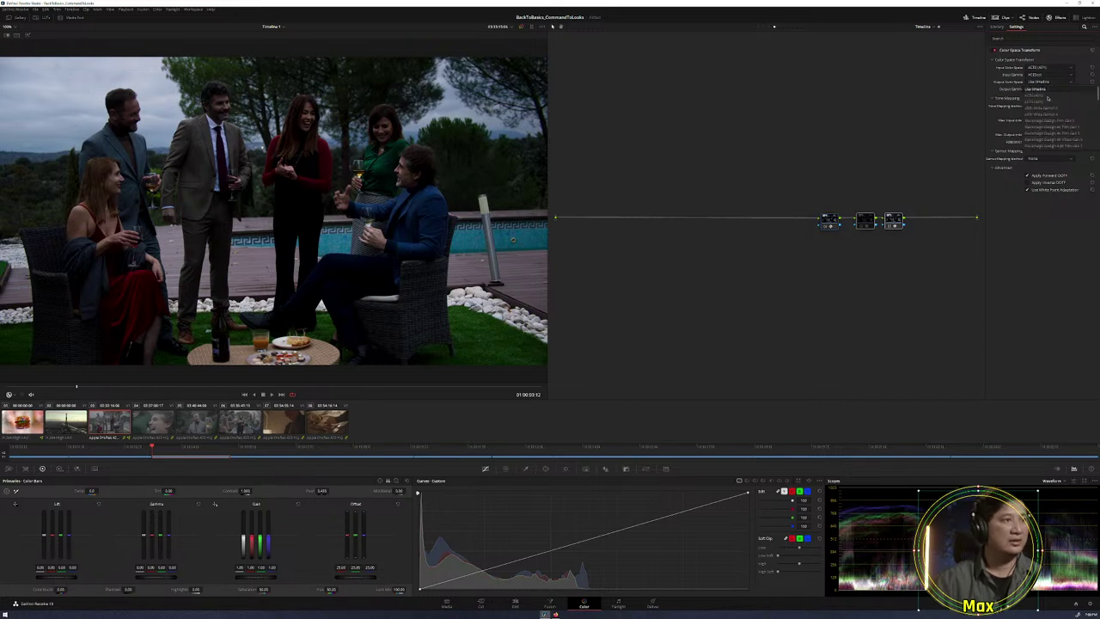
{"action": "left_click", "coordinate": [1047, 100]}
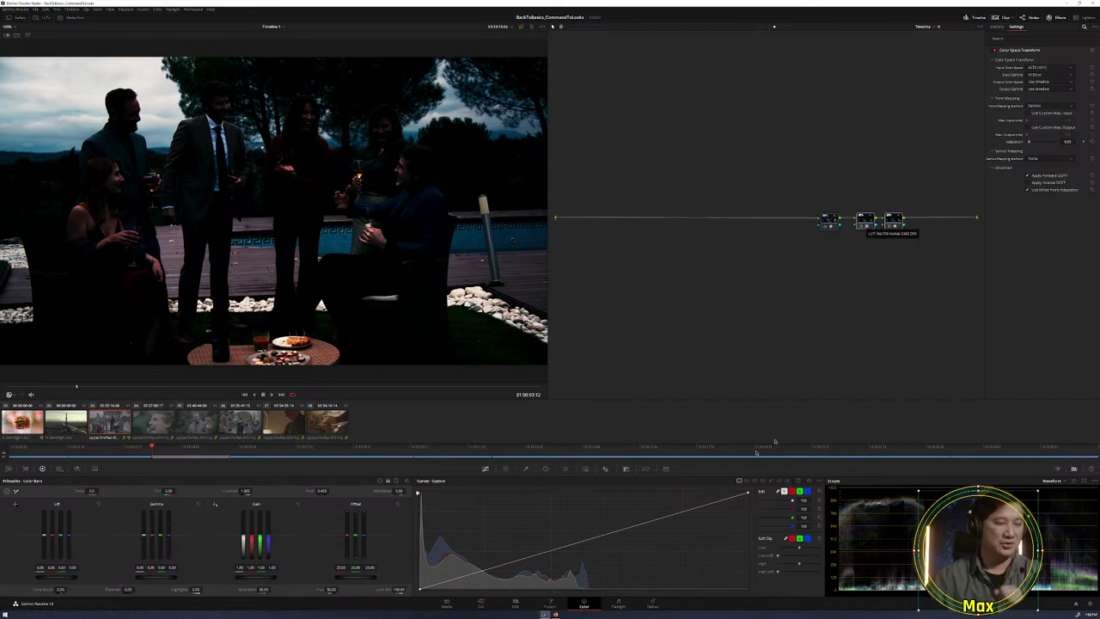
{"action": "left_click_drag", "start_coordinate": [813, 198], "coordinate": [880, 244]}
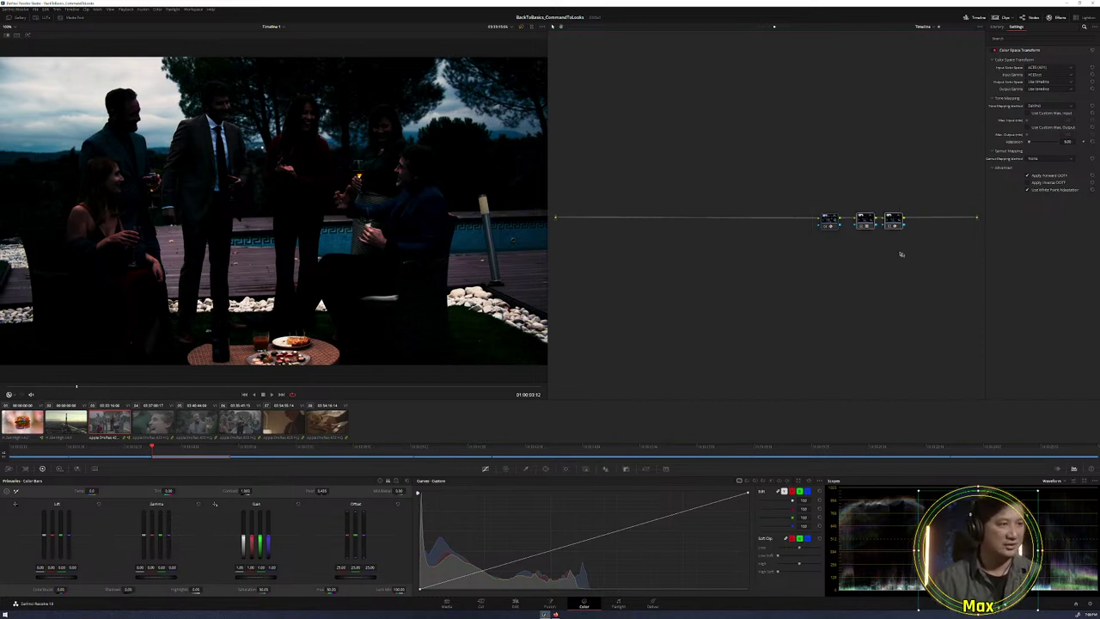
{"action": "key", "text": "ctrl+d"}
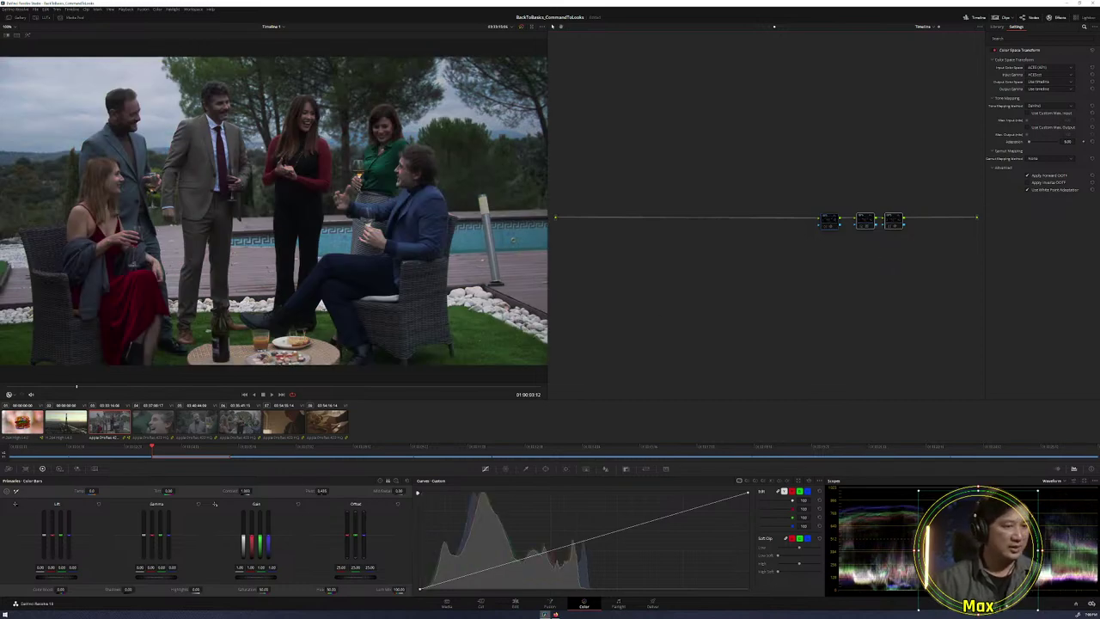
Open a Rec709 Film Looks .cube file from the LUT folder in Notepad++.
{"action": "left_click", "coordinate": [1093, 603]}
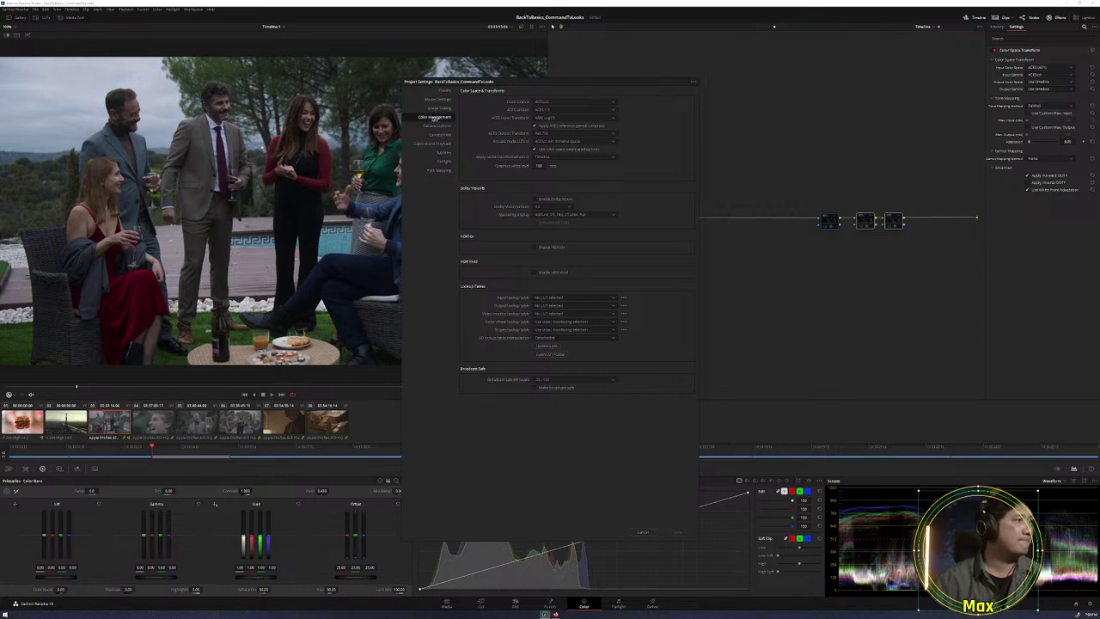
{"action": "left_click", "coordinate": [541, 354]}
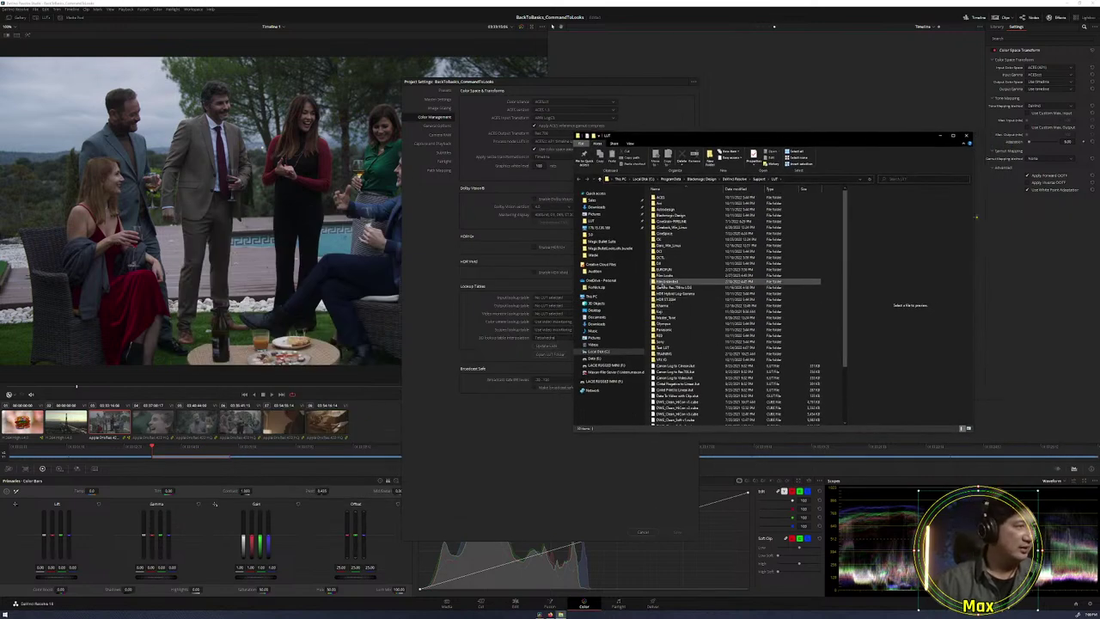
{"action": "double_click", "coordinate": [666, 275]}
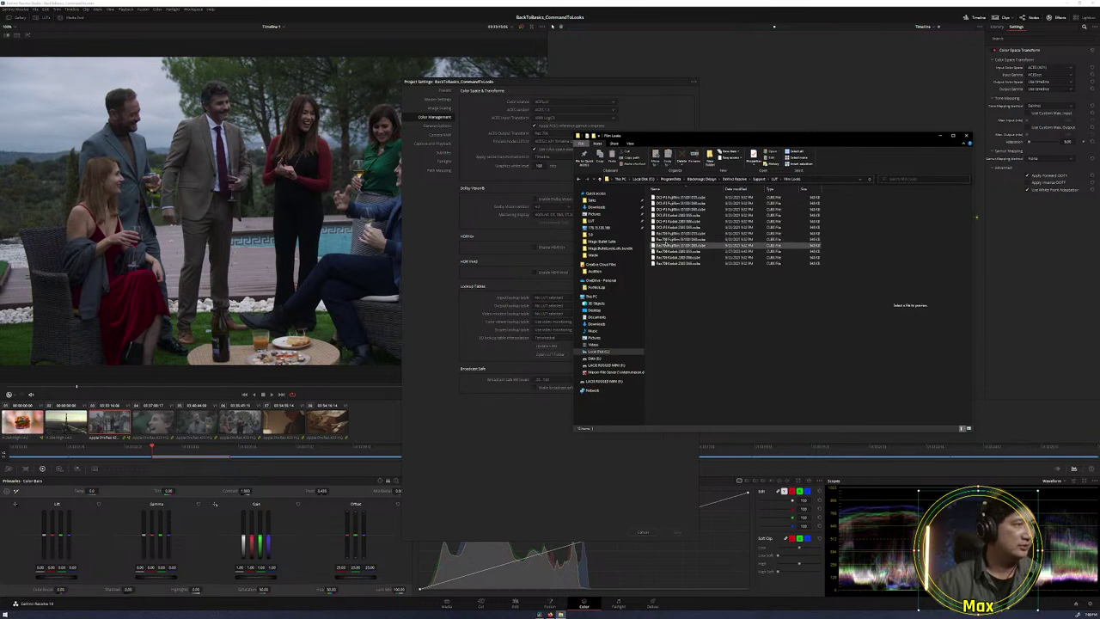
{"action": "right_click", "coordinate": [678, 251]}
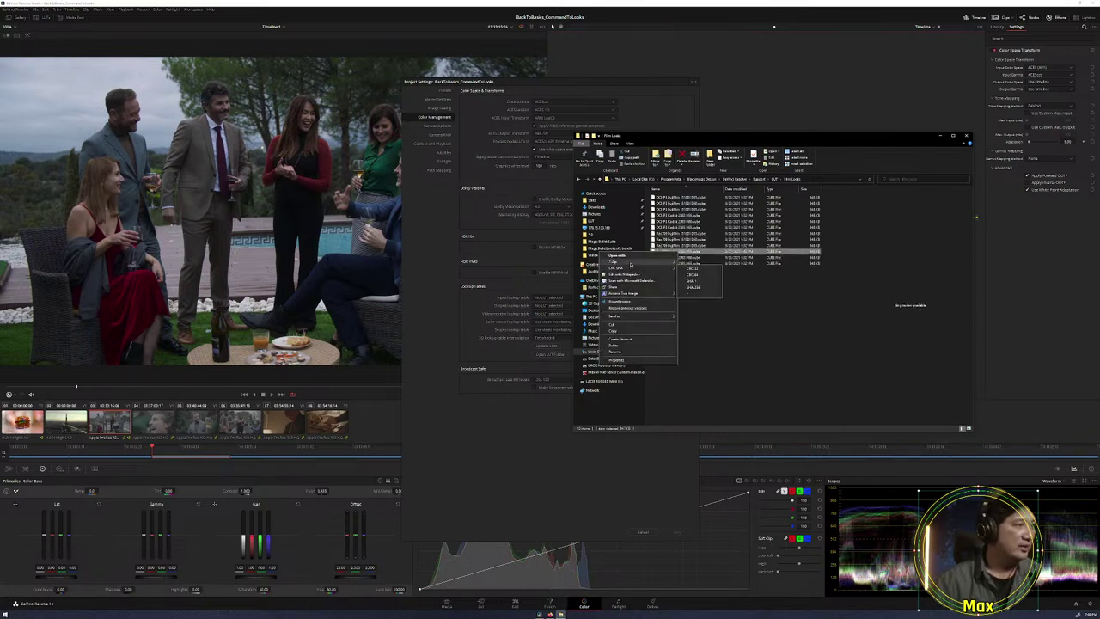
{"action": "left_click", "coordinate": [633, 274]}
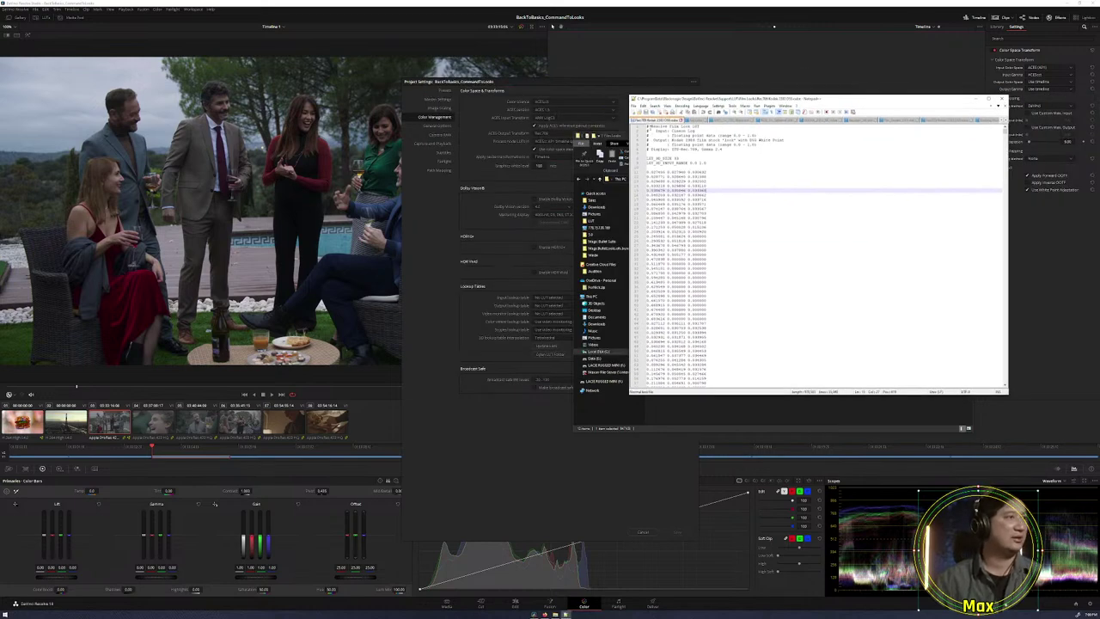
Review the LUT header (Cineon Log in, Rec709 out), then close Notepad++ and the LUT folder.
{"action": "left_click_drag", "start_coordinate": [647, 125], "coordinate": [731, 150]}
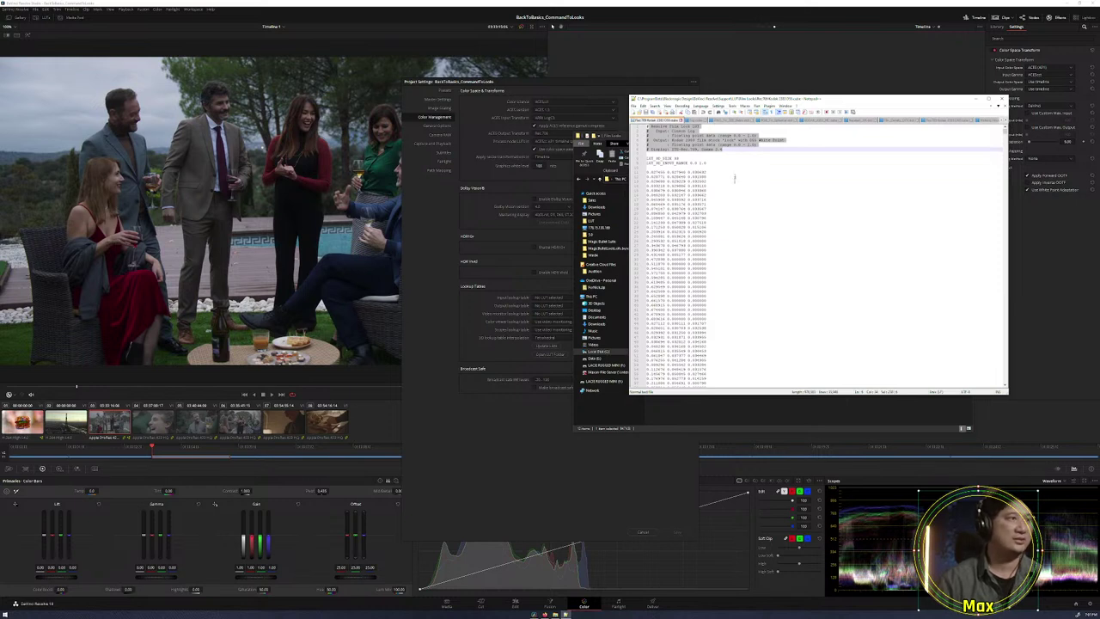
{"action": "left_click", "coordinate": [801, 144]}
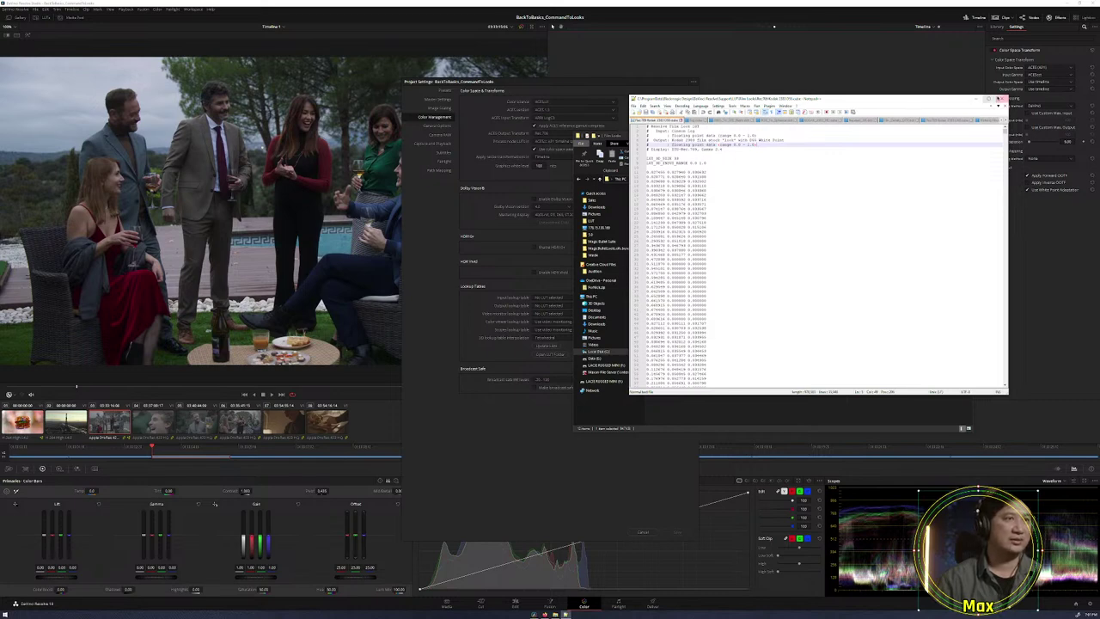
{"action": "left_click", "coordinate": [1001, 99]}
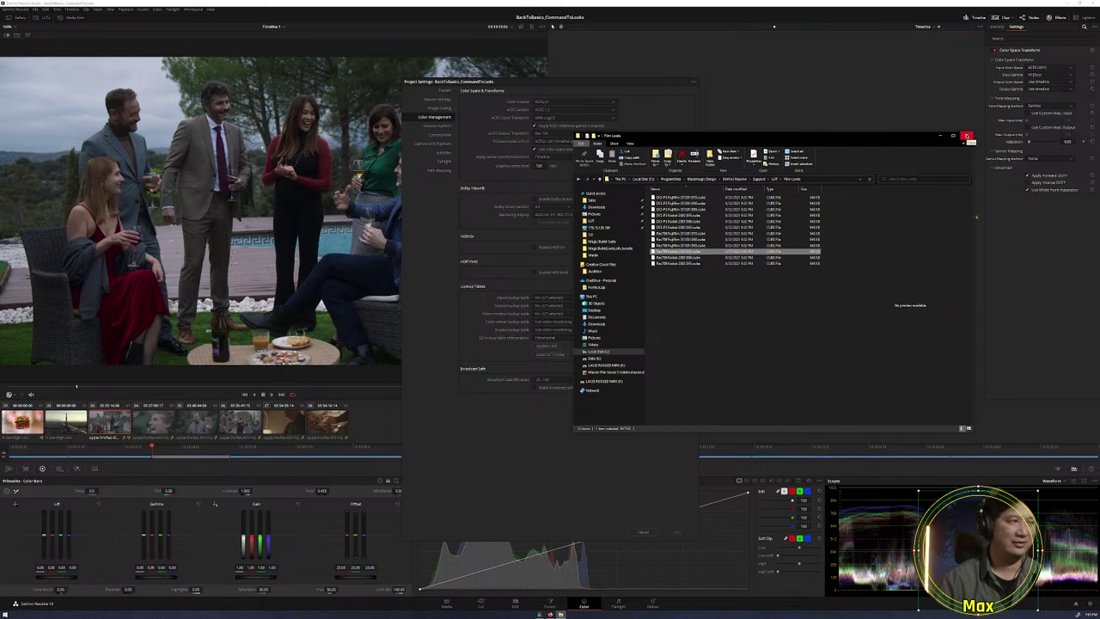
{"action": "left_click", "coordinate": [968, 138]}
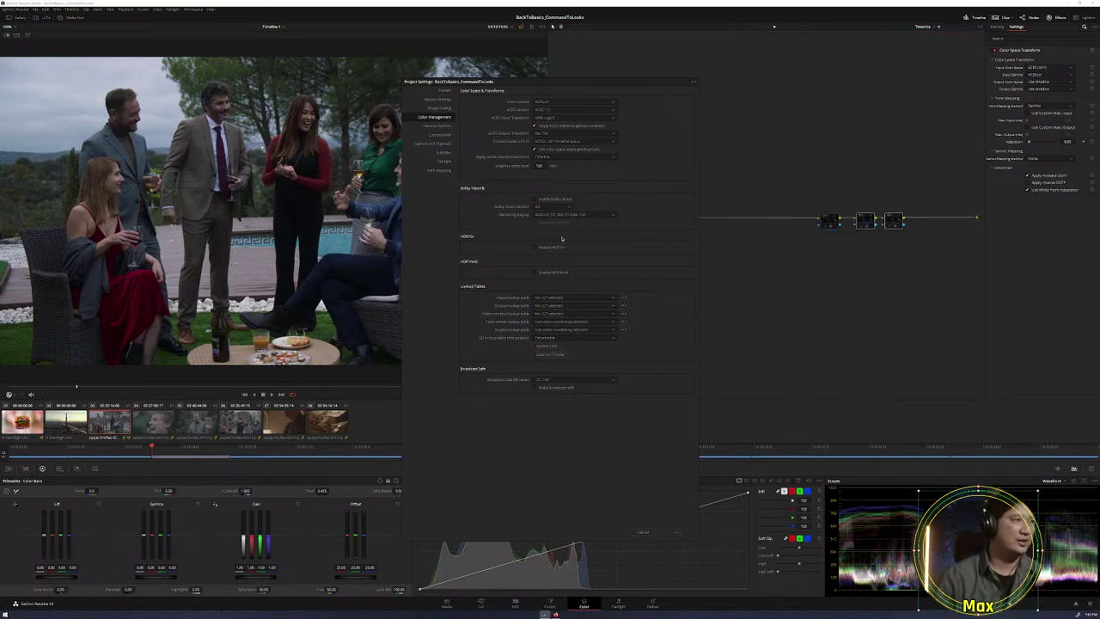
Cancel Project Settings and set node 1's CST output to Rec.709, Canon Log gamma, no tone mapping.
{"action": "left_click", "coordinate": [643, 533]}
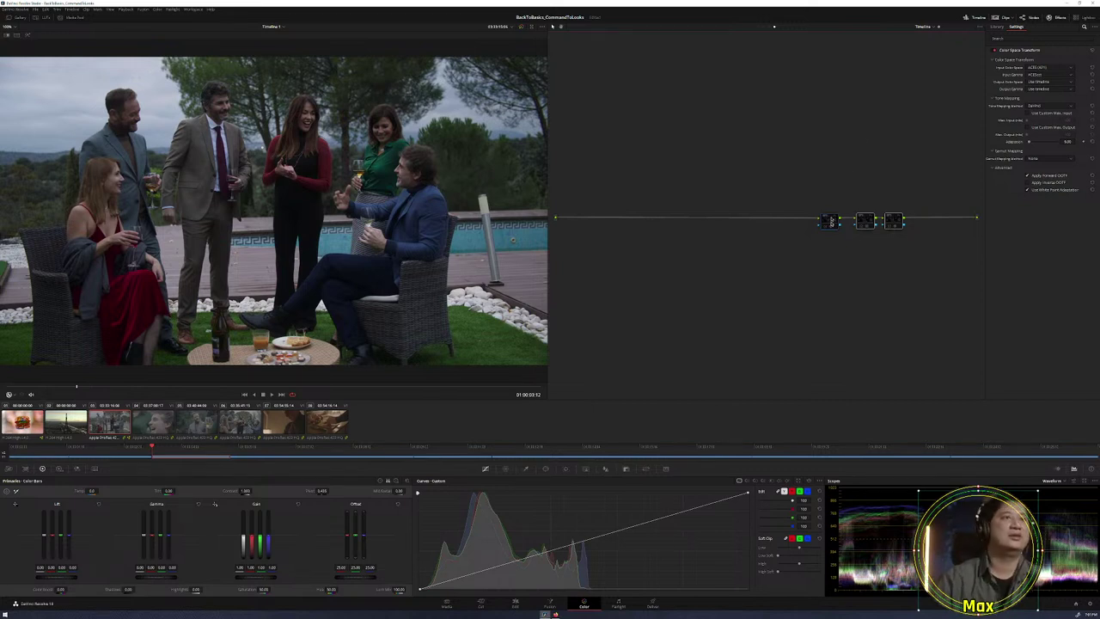
{"action": "left_click", "coordinate": [825, 227]}
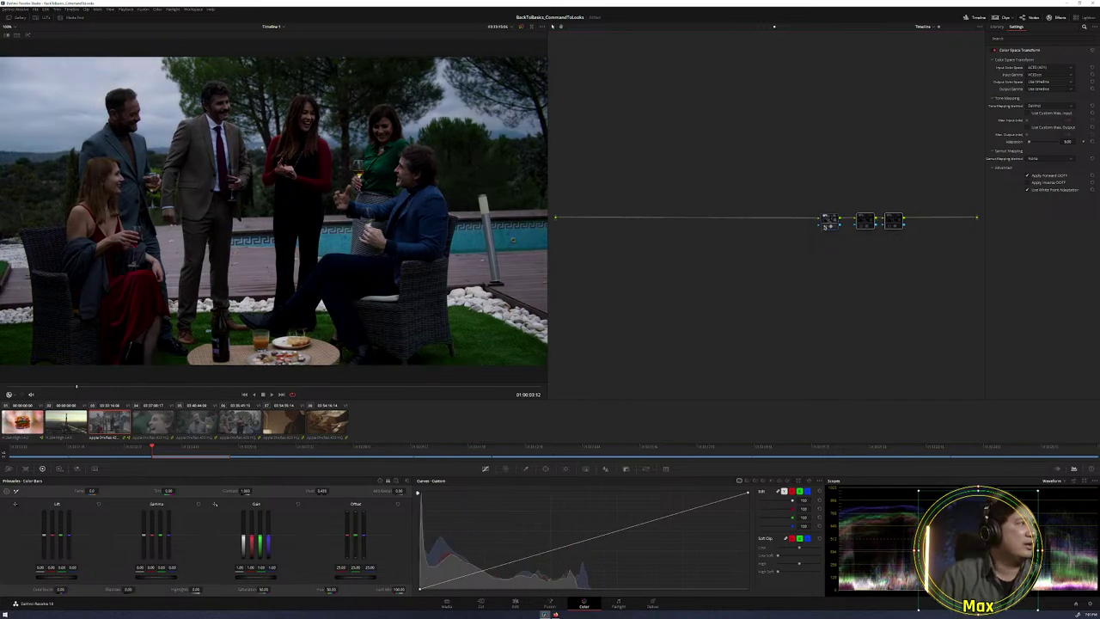
{"action": "left_click", "coordinate": [1042, 82]}
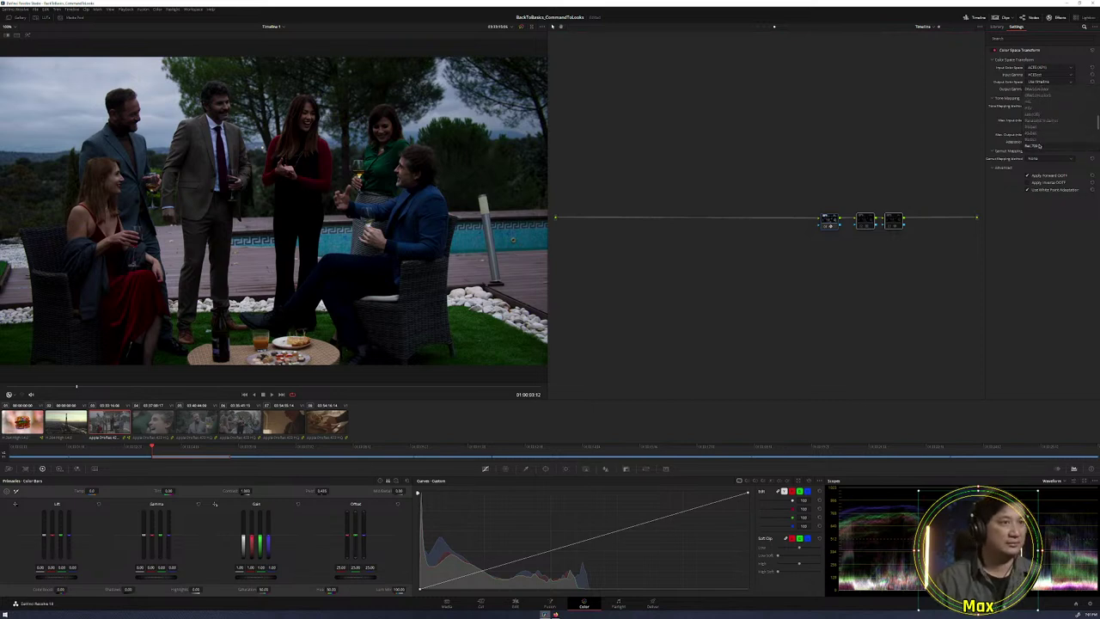
{"action": "left_click", "coordinate": [1047, 102]}
{"action": "left_click", "coordinate": [1046, 89]}
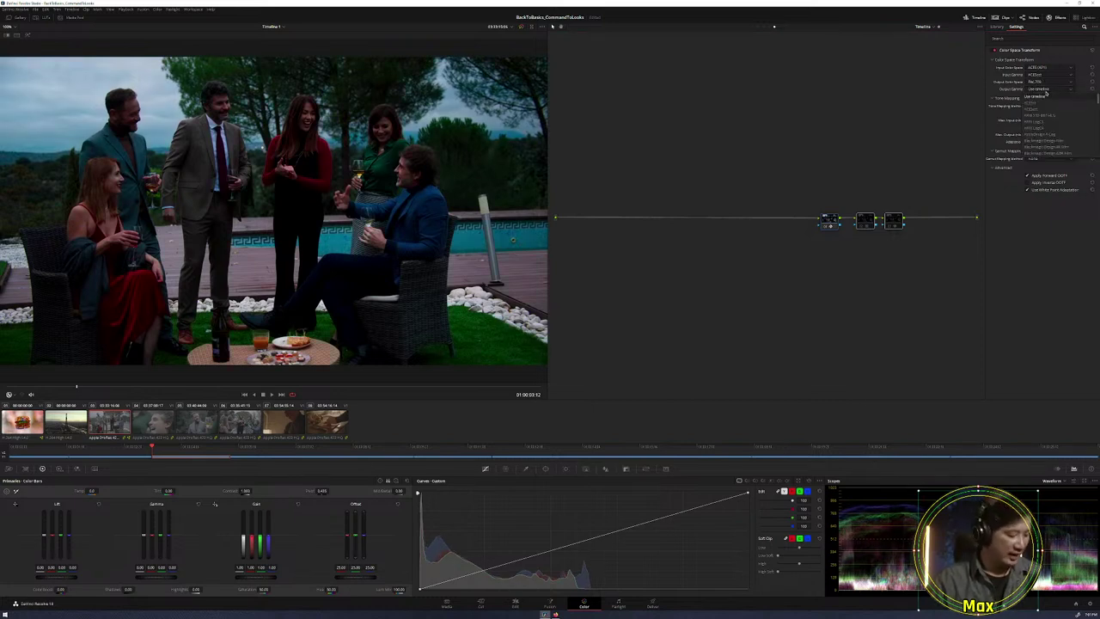
{"action": "scroll", "coordinate": [1043, 150], "scroll_direction": "down", "scroll_amount": 3}
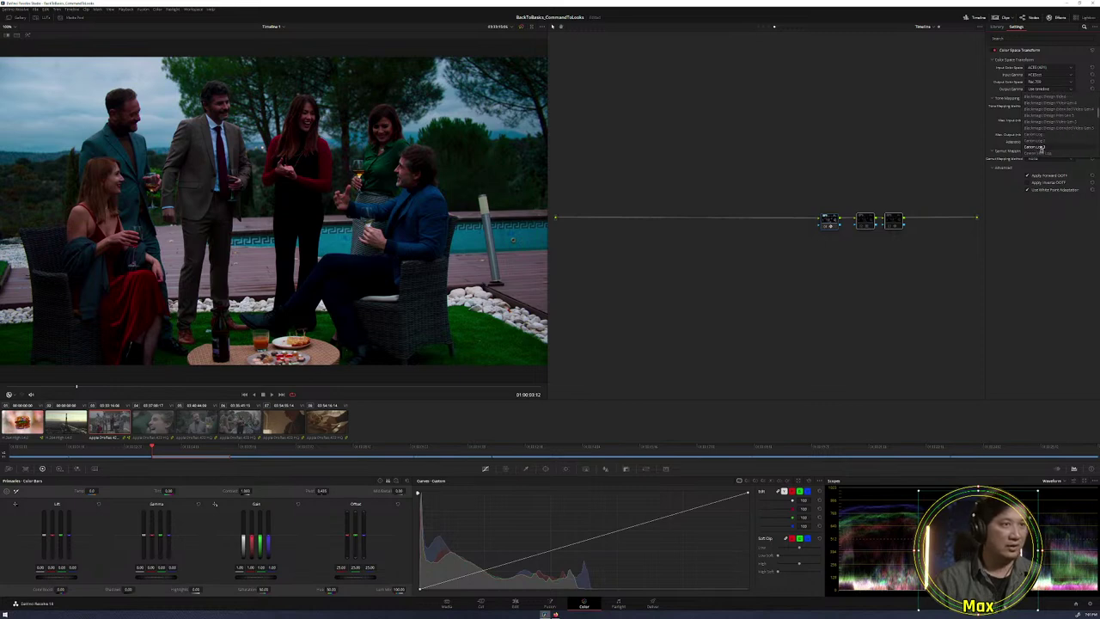
{"action": "left_click", "coordinate": [1040, 153]}
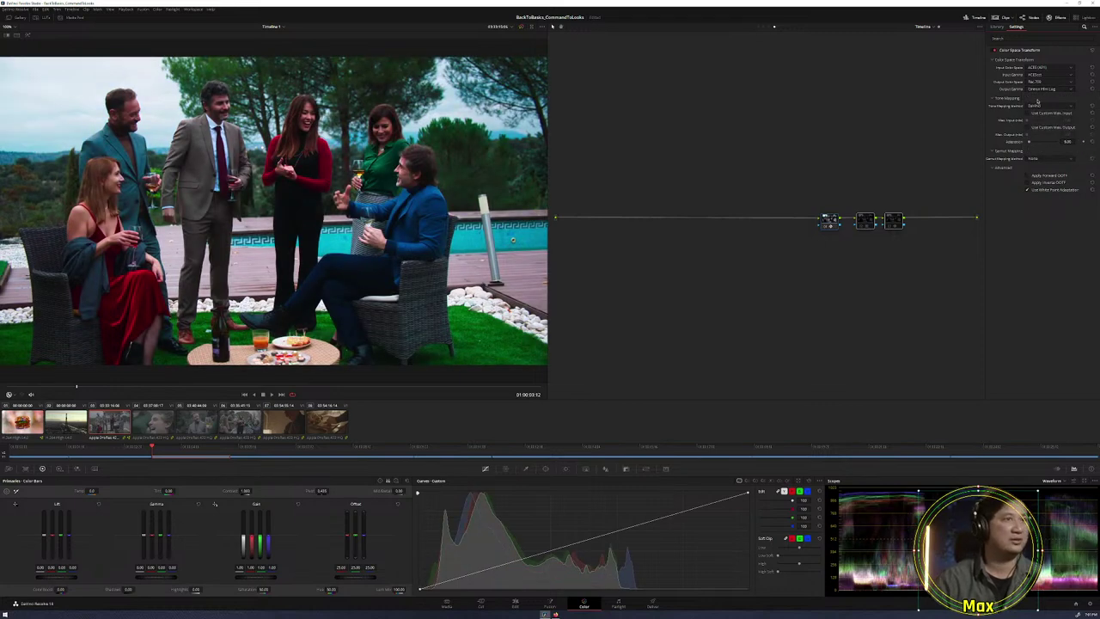
{"action": "left_click", "coordinate": [1047, 106]}
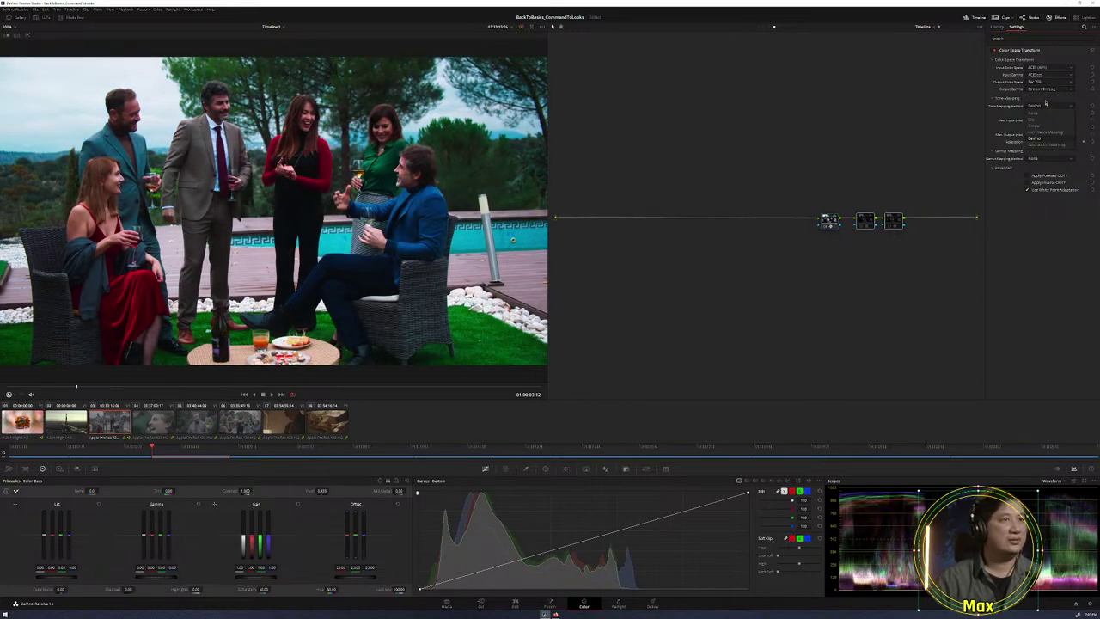
{"action": "left_click", "coordinate": [1046, 104]}
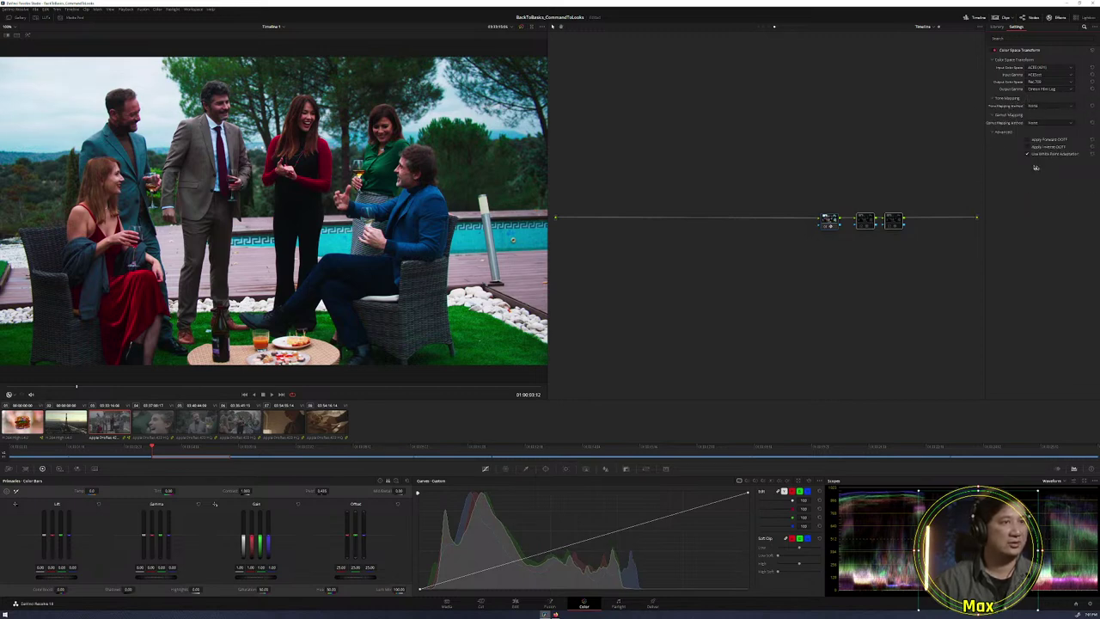
{"action": "left_click", "coordinate": [894, 223]}
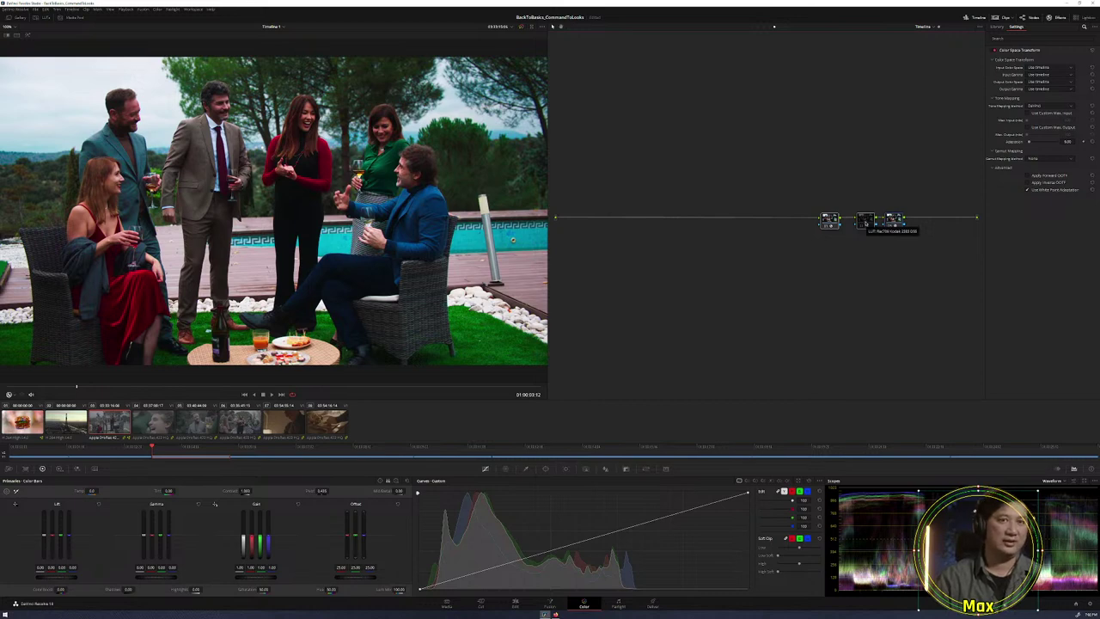
Set the third node's CST input to Rec.709 with Gamma 2.4.
{"action": "left_click", "coordinate": [1042, 67]}
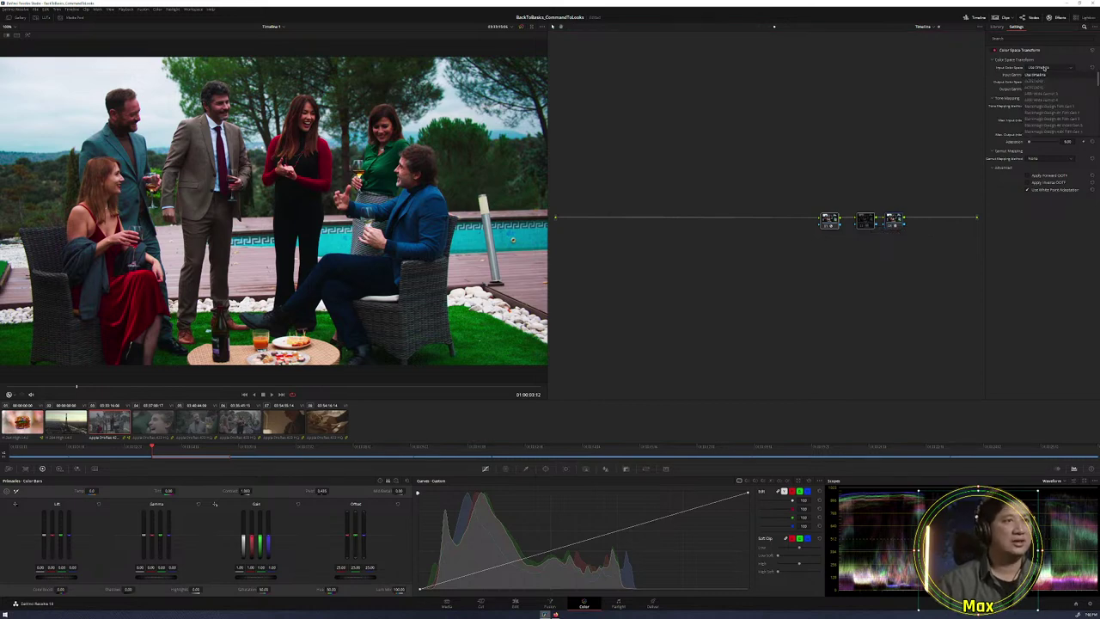
{"action": "scroll", "coordinate": [1044, 67], "scroll_direction": "down", "scroll_amount": 3}
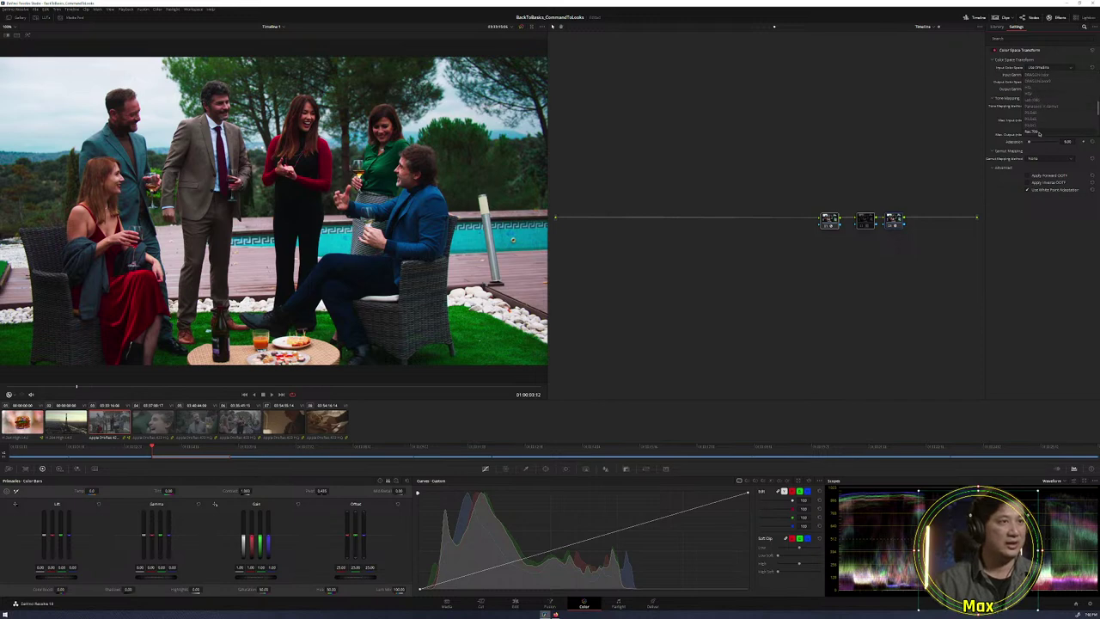
{"action": "left_click", "coordinate": [1032, 130]}
{"action": "left_click", "coordinate": [1041, 75]}
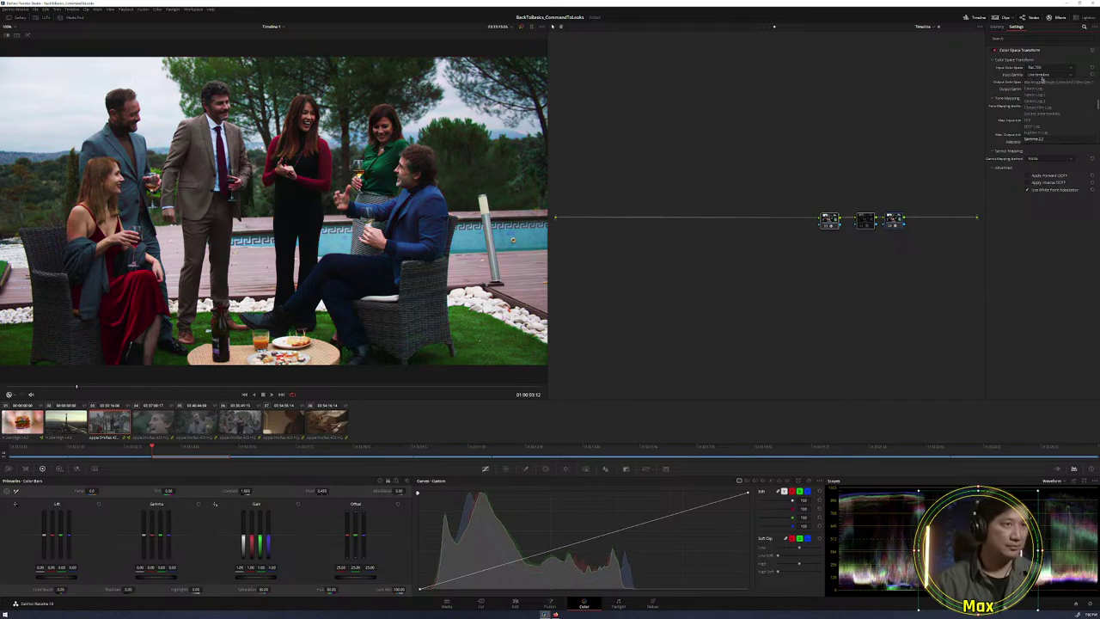
{"action": "left_click", "coordinate": [1046, 81]}
Set its output to ACES, tone mapping None, white point adaptation off, and re-enable the LUT node.
{"action": "left_click", "coordinate": [1045, 82]}
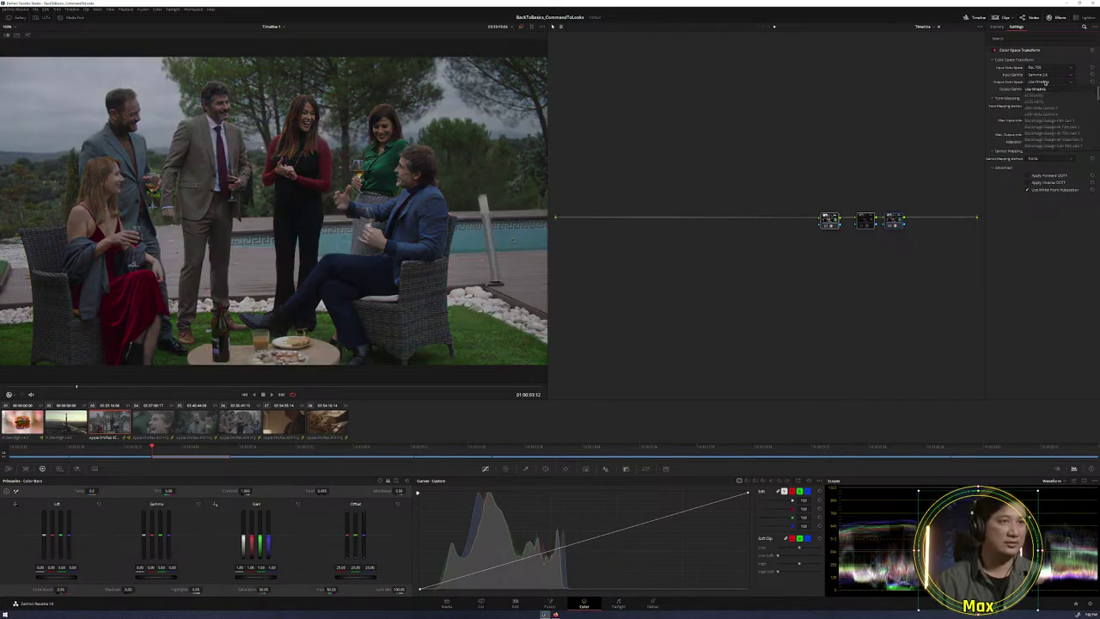
{"action": "left_click", "coordinate": [1044, 100]}
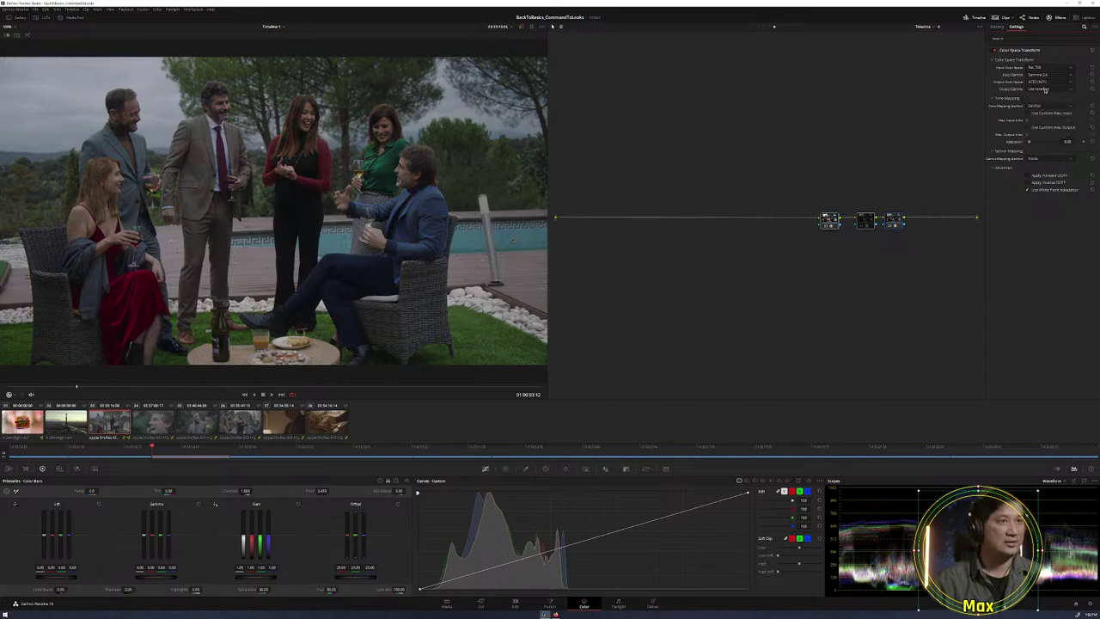
{"action": "left_click", "coordinate": [1046, 89]}
{"action": "left_click", "coordinate": [1045, 103]}
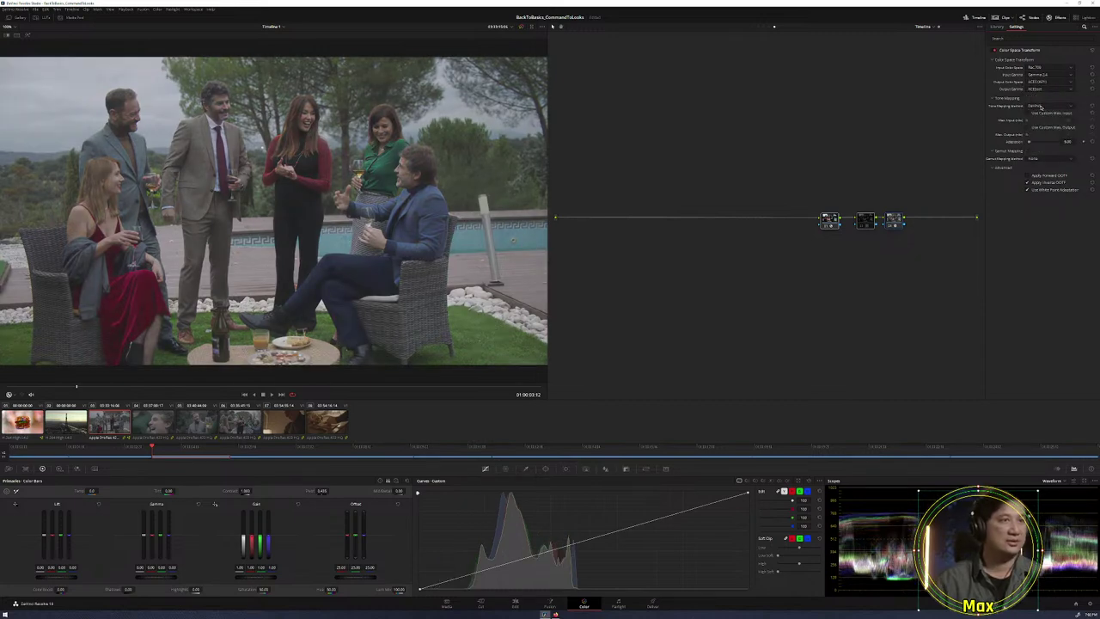
{"action": "left_click", "coordinate": [1041, 106]}
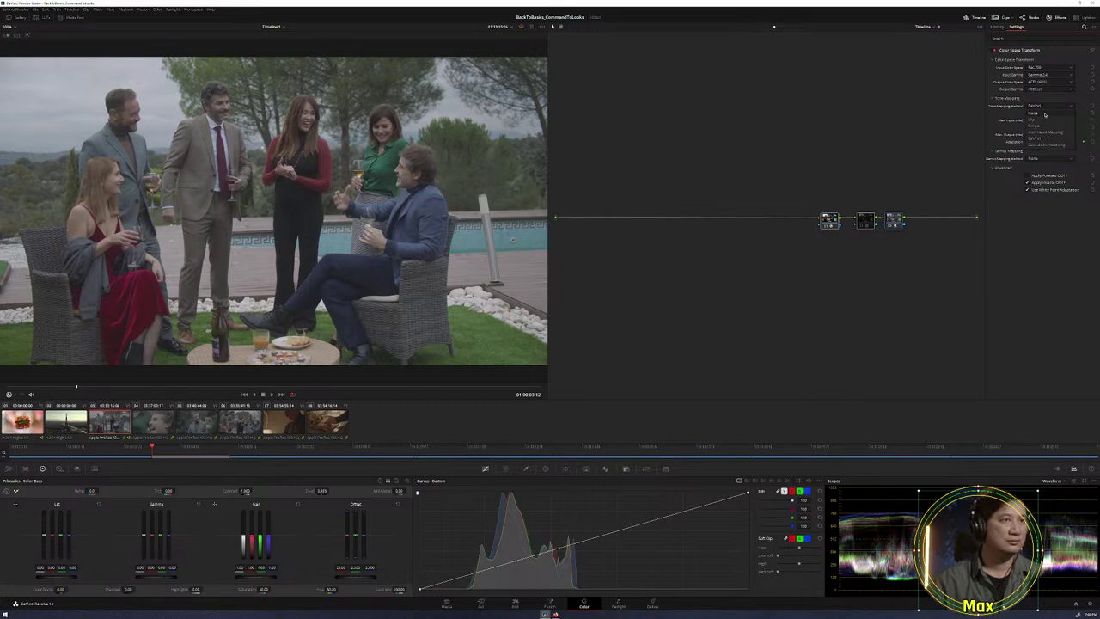
{"action": "left_click", "coordinate": [1046, 115]}
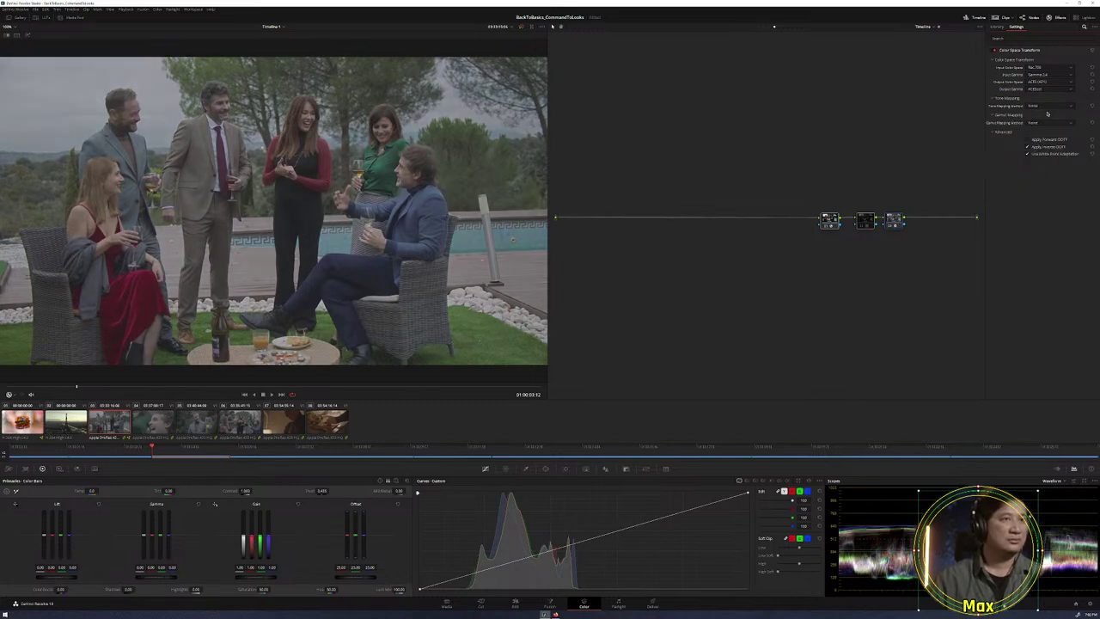
{"action": "left_click", "coordinate": [1030, 155]}
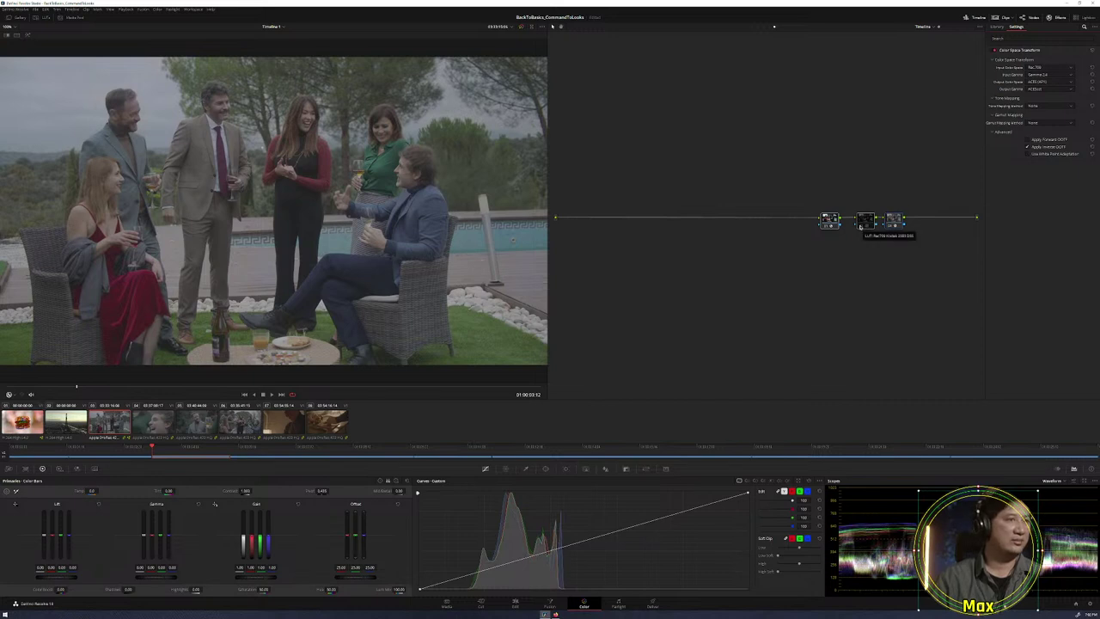
{"action": "key", "text": "ctrl+d"}
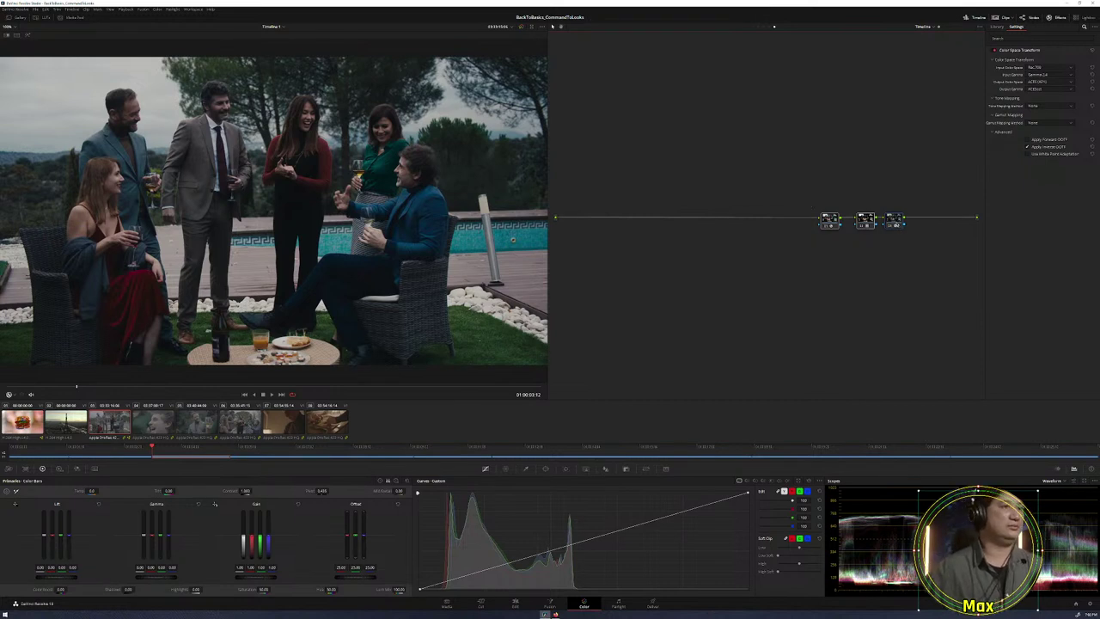
Combine the three nodes into one compound node and toggle it off and on to compare.
{"action": "right_click", "coordinate": [900, 224]}
{"action": "left_click", "coordinate": [923, 332]}
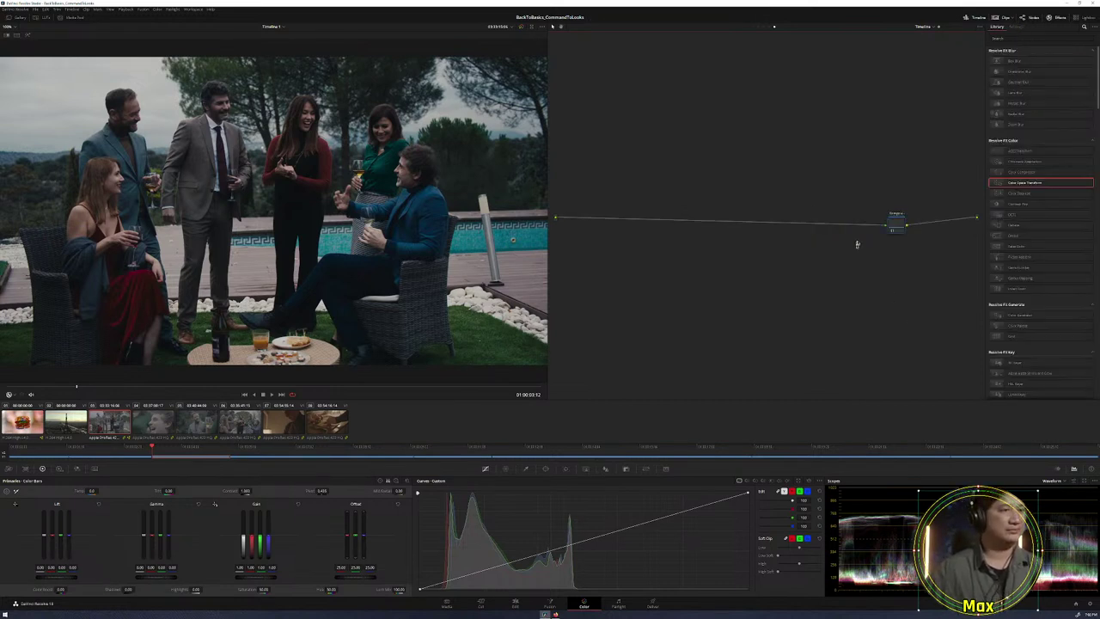
{"action": "left_click_drag", "start_coordinate": [894, 221], "coordinate": [877, 211]}
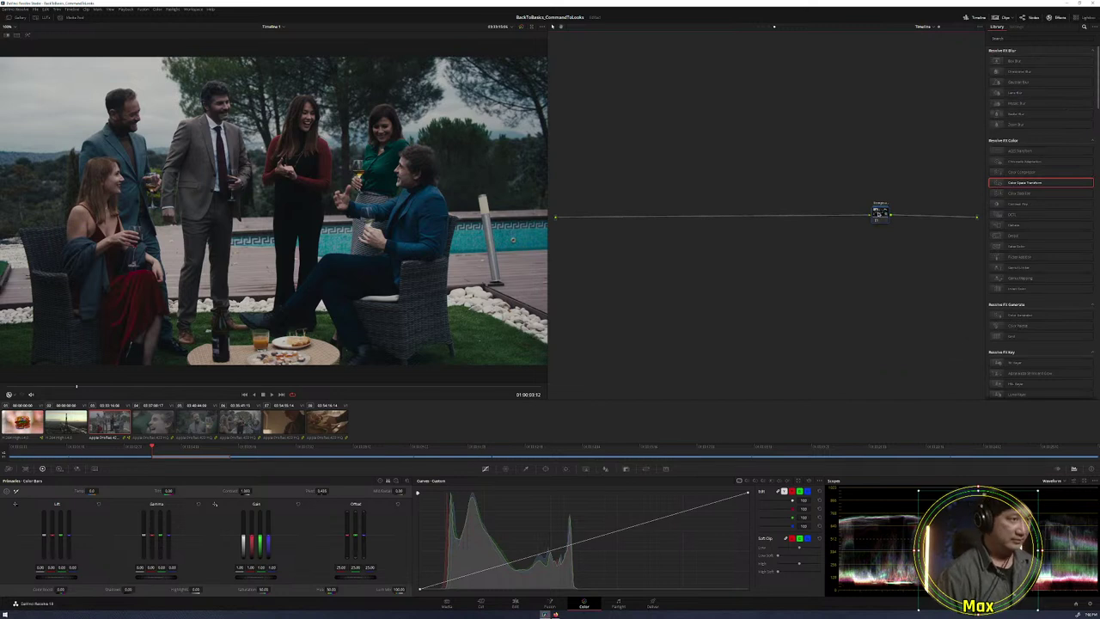
{"action": "double_click", "coordinate": [886, 203]}
{"action": "key", "text": "BackSpace"}
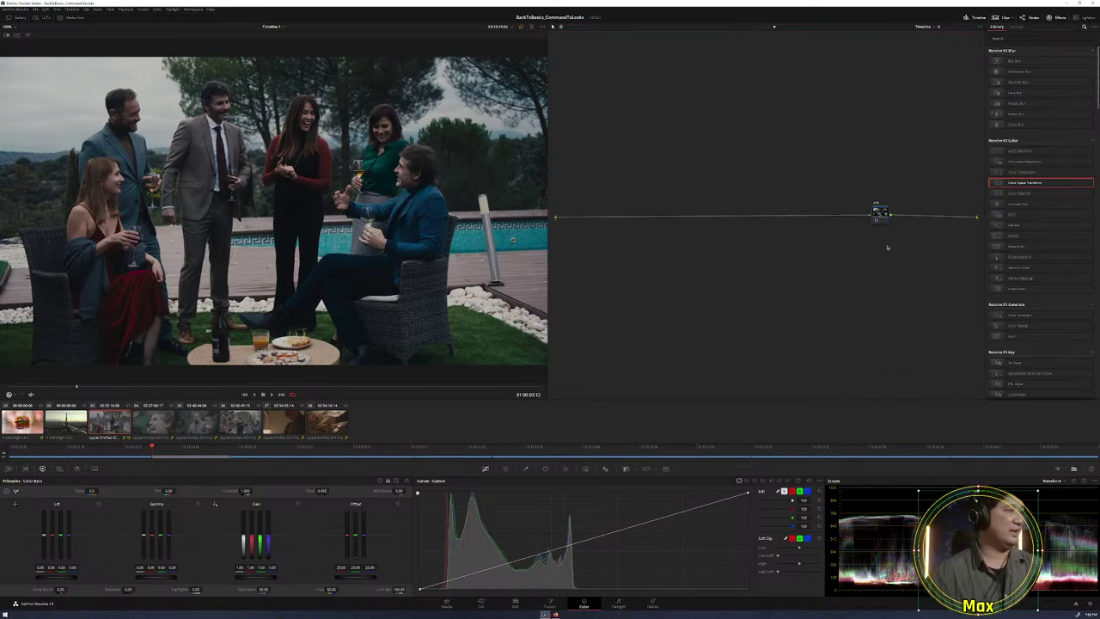
{"action": "key", "text": "ctrl+d"}
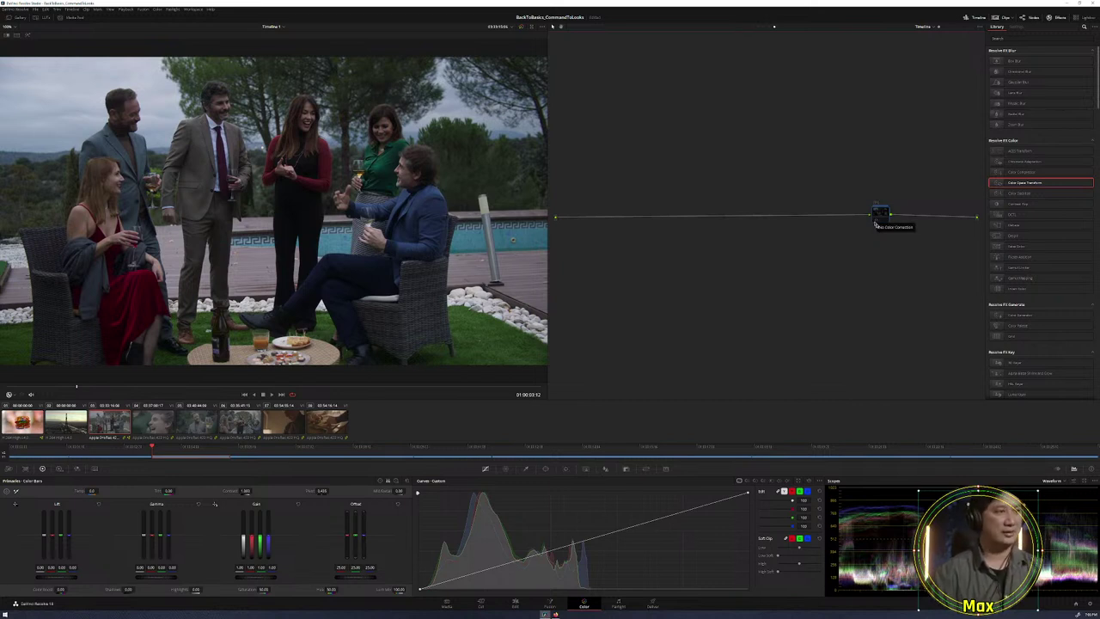
{"action": "key", "text": "ctrl+d"}
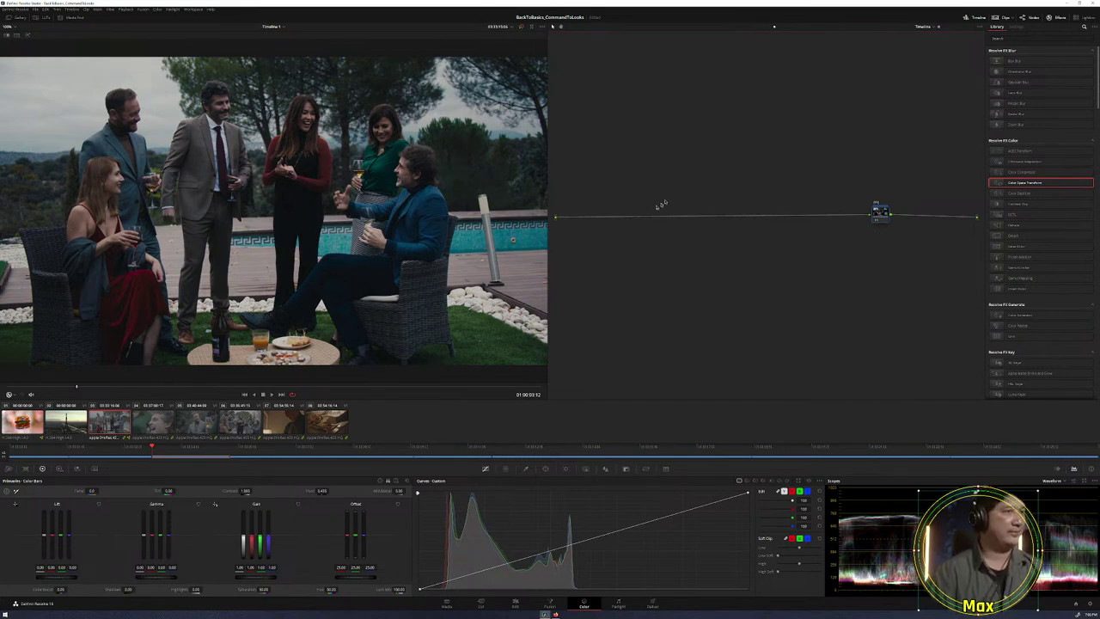
Step through the clips with the arrow keys and stop on clip 02, the Eiffel Tower shot.
{"action": "key", "text": "Down"}
{"action": "key", "text": "Down"}
{"action": "key", "text": "Down"}
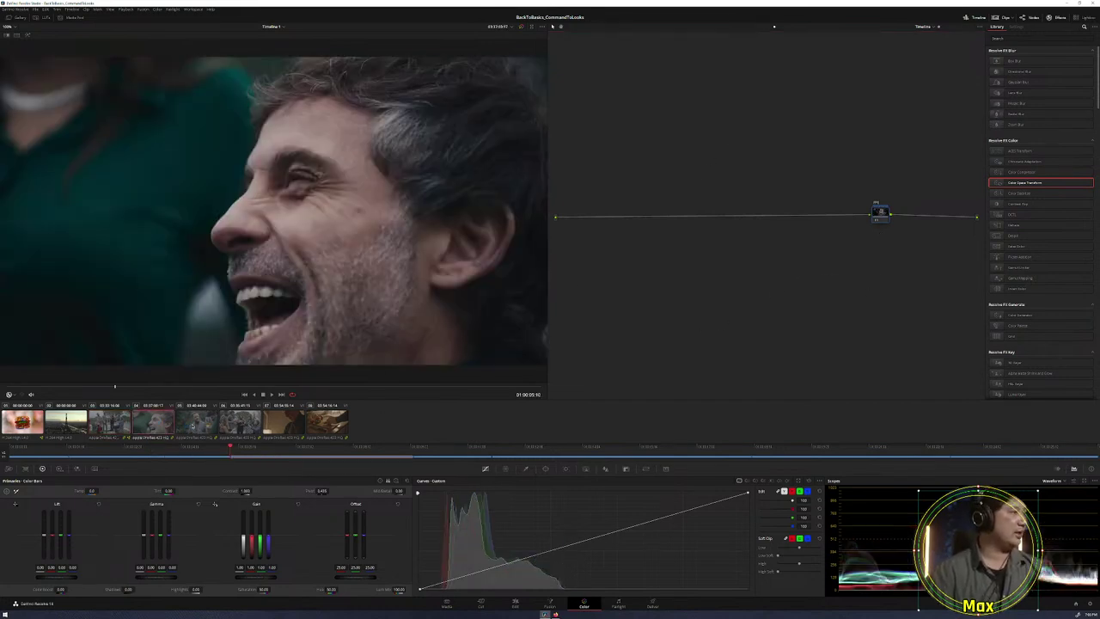
{"action": "key", "text": "Down"}
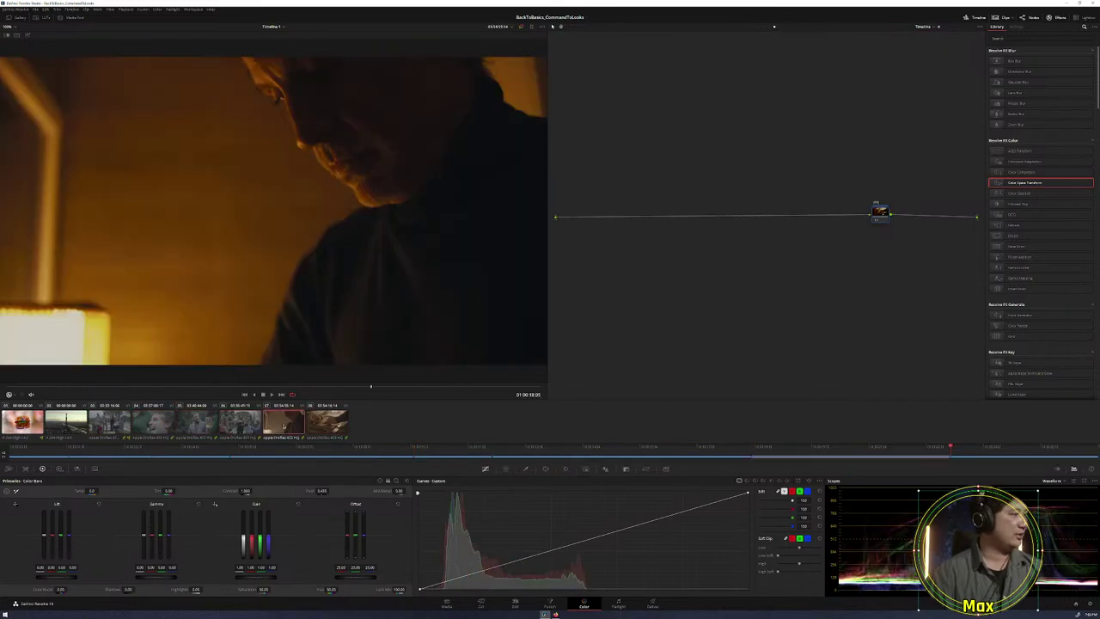
{"action": "key", "text": "Up"}
{"action": "key", "text": "Up"}
{"action": "key", "text": "Up"}
{"action": "key", "text": "Up"}
{"action": "key", "text": "Up"}
{"action": "key", "text": "Up"}
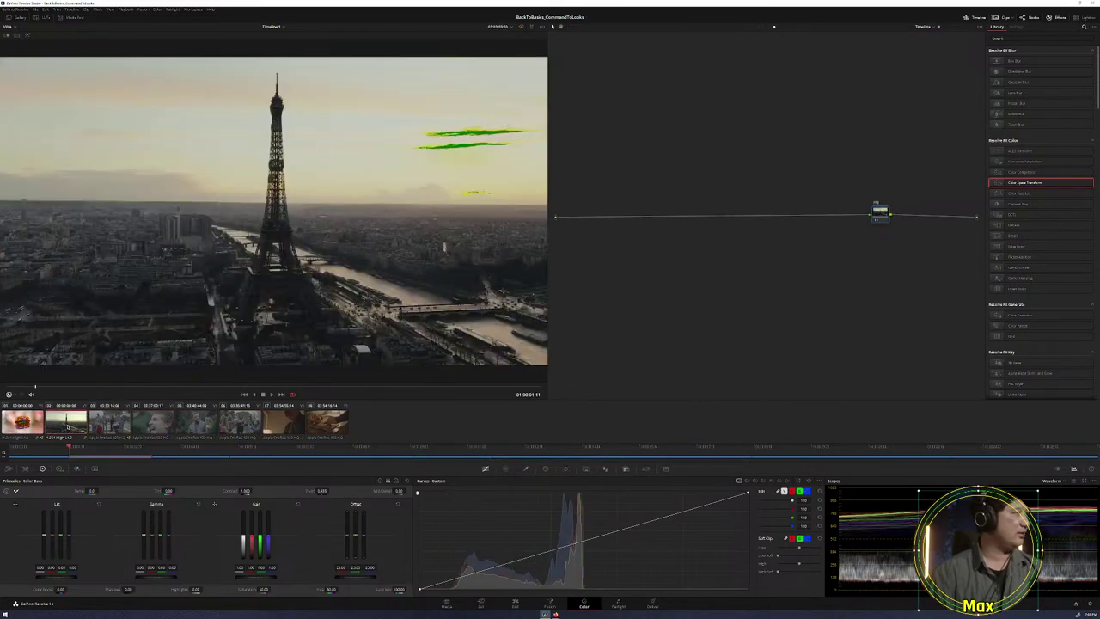
{"action": "key", "text": "Down"}
{"action": "key", "text": "Down"}
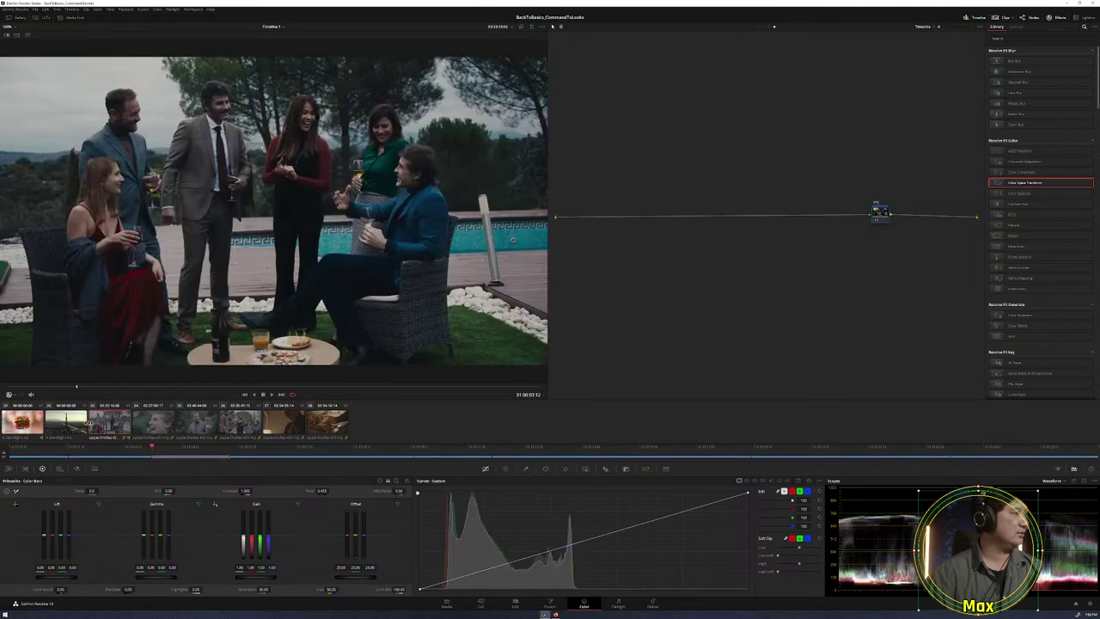
{"action": "key", "text": "Up"}
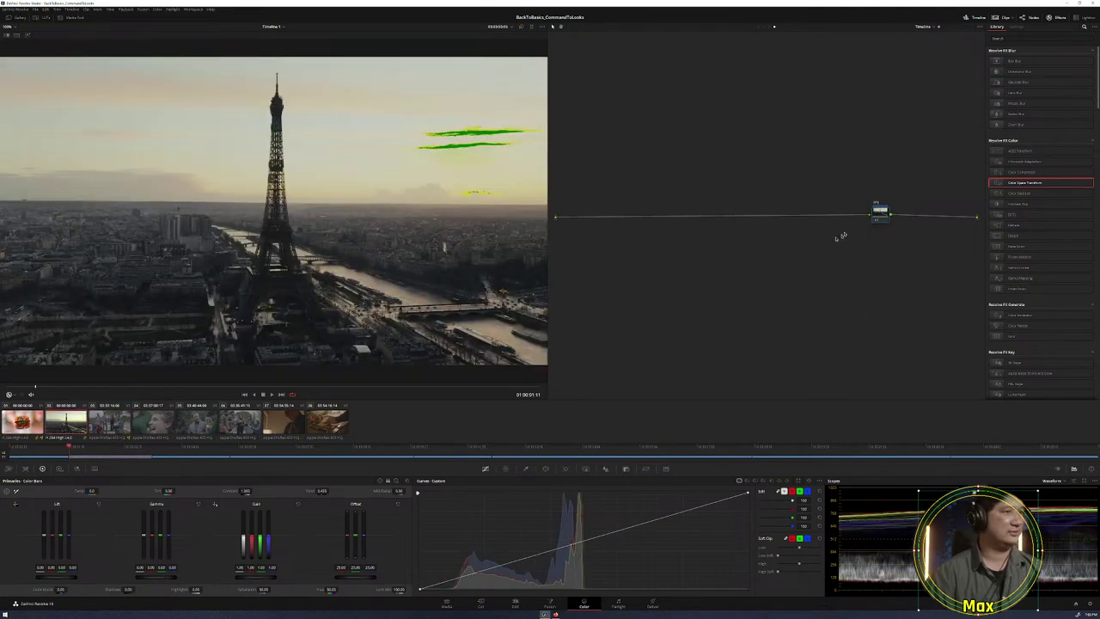
Decompose the Eiffel clip's compound node into three nodes and set CST tone mapping to DaVinci.
{"action": "right_click", "coordinate": [880, 212]}
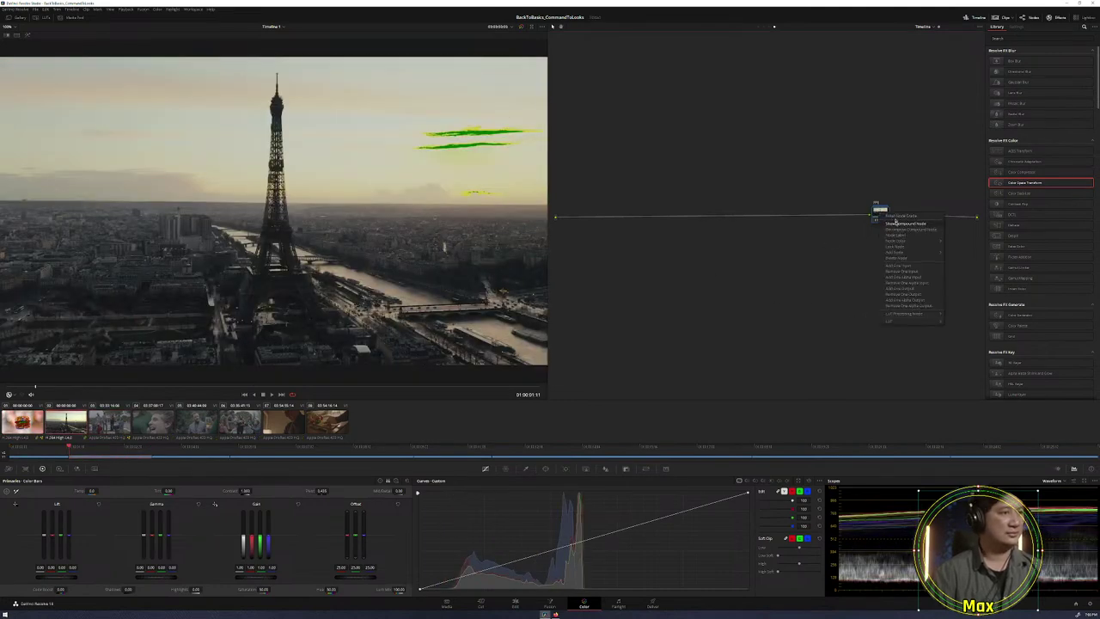
{"action": "left_click", "coordinate": [903, 229]}
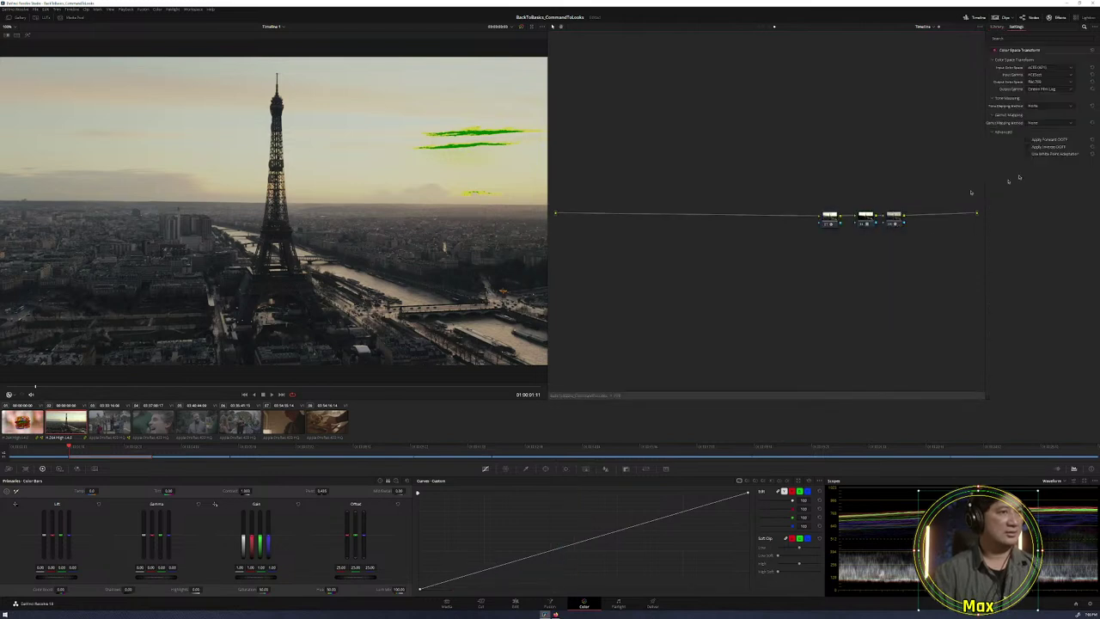
{"action": "left_click", "coordinate": [1044, 105]}
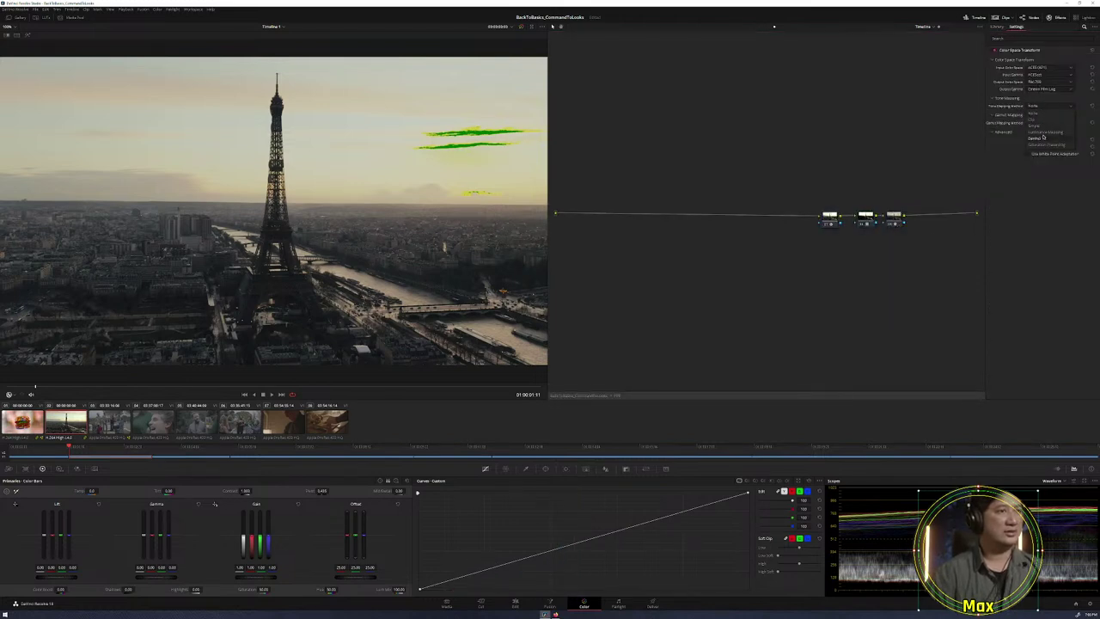
{"action": "left_click", "coordinate": [1044, 139]}
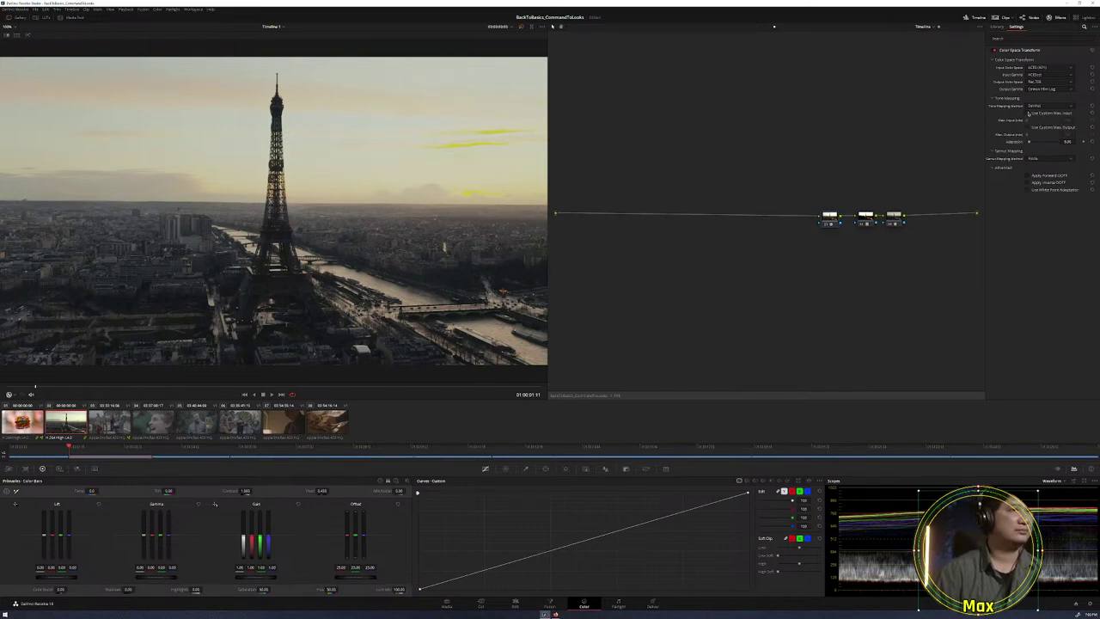
Try Luminance Mapping with custom max input and output nits, then turn the custom limits off.
{"action": "left_click", "coordinate": [1029, 113]}
{"action": "left_click_drag", "start_coordinate": [1030, 121], "coordinate": [1059, 119]}
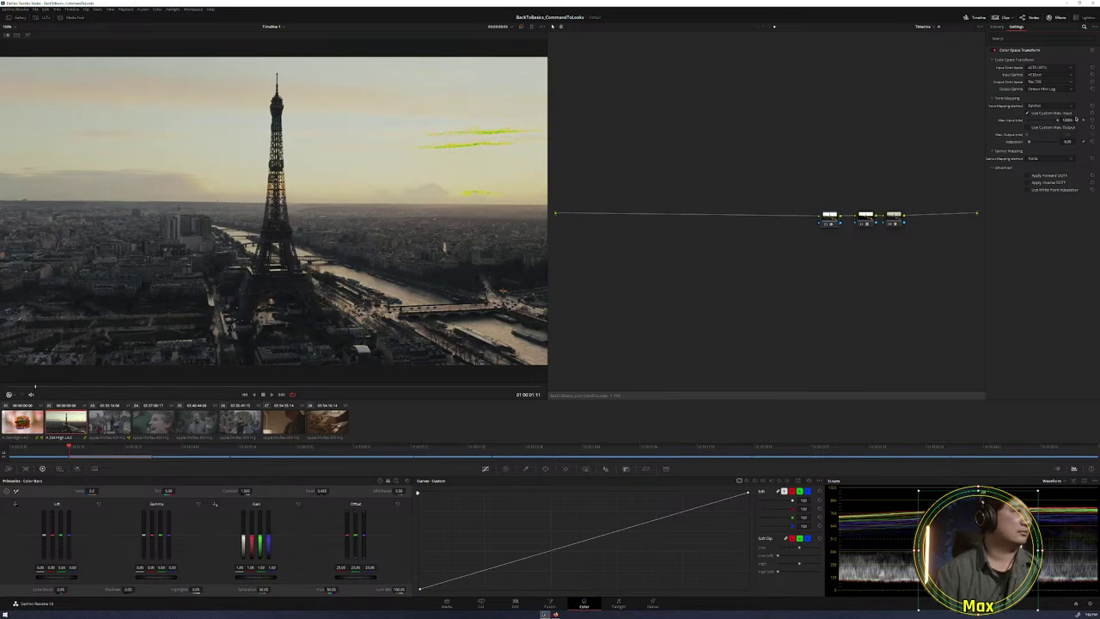
{"action": "left_click", "coordinate": [1054, 105]}
{"action": "left_click", "coordinate": [1049, 128]}
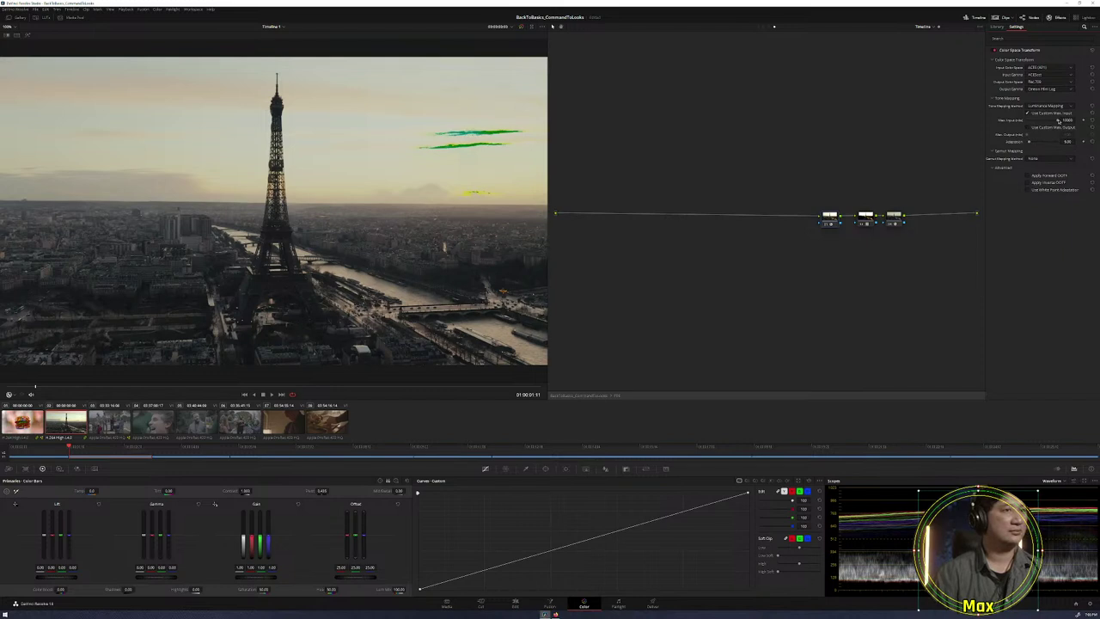
{"action": "left_click_drag", "start_coordinate": [1059, 120], "coordinate": [1043, 120]}
{"action": "left_click", "coordinate": [1029, 128]}
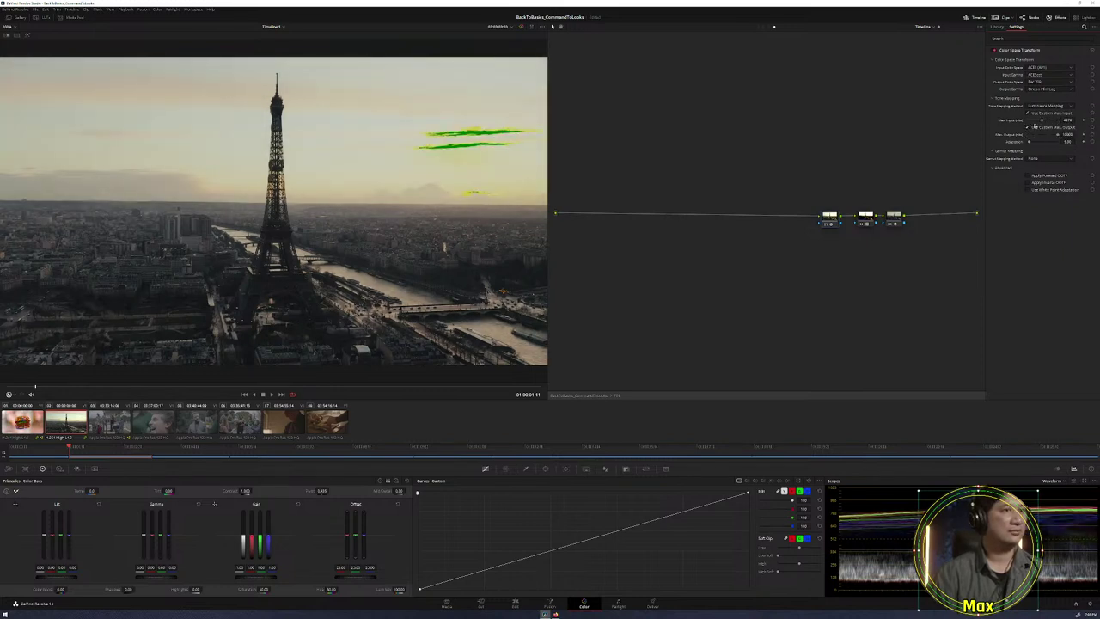
{"action": "left_click_drag", "start_coordinate": [1043, 121], "coordinate": [1059, 120]}
{"action": "left_click", "coordinate": [1028, 113]}
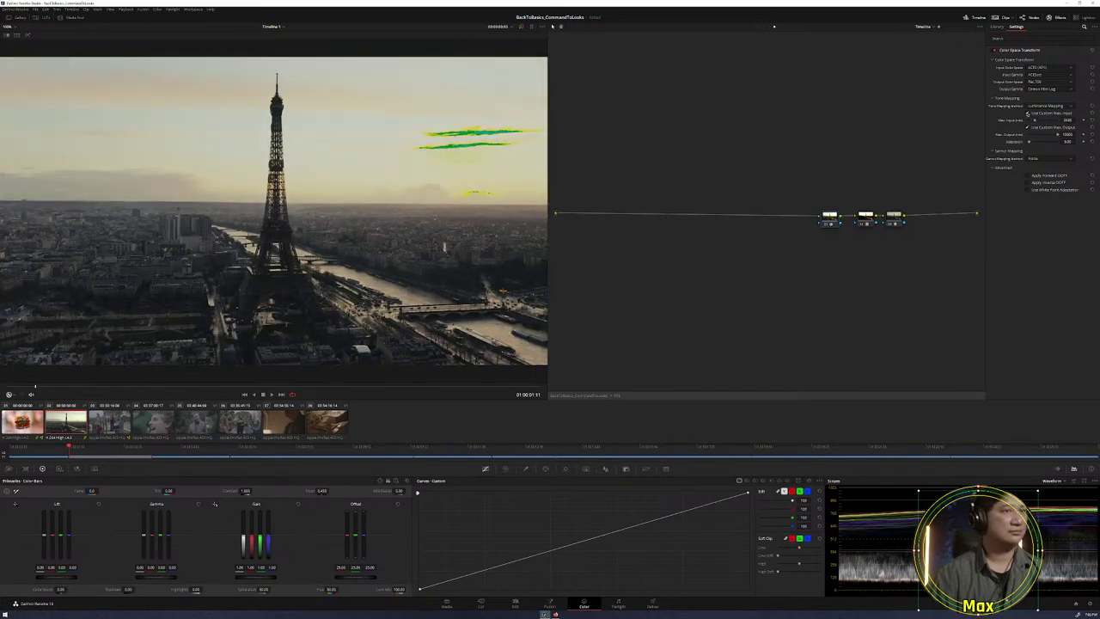
{"action": "left_click", "coordinate": [1029, 129]}
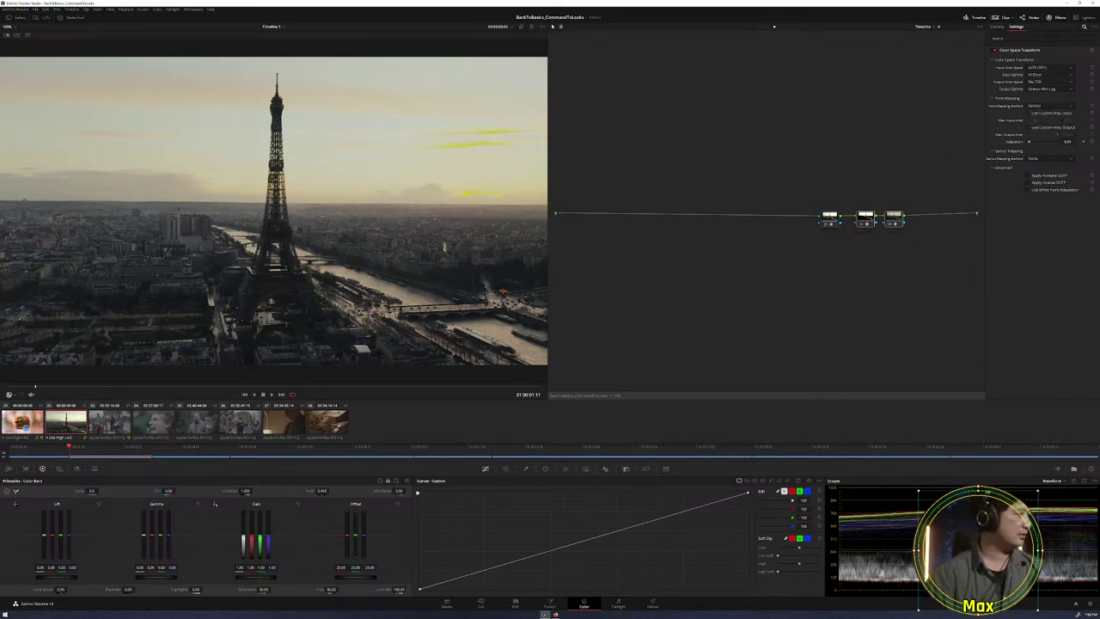
Move past the burger and Eiffel clips to the poolside party clip.
{"action": "left_click", "coordinate": [24, 423]}
{"action": "left_click", "coordinate": [66, 423]}
{"action": "left_click", "coordinate": [109, 421]}
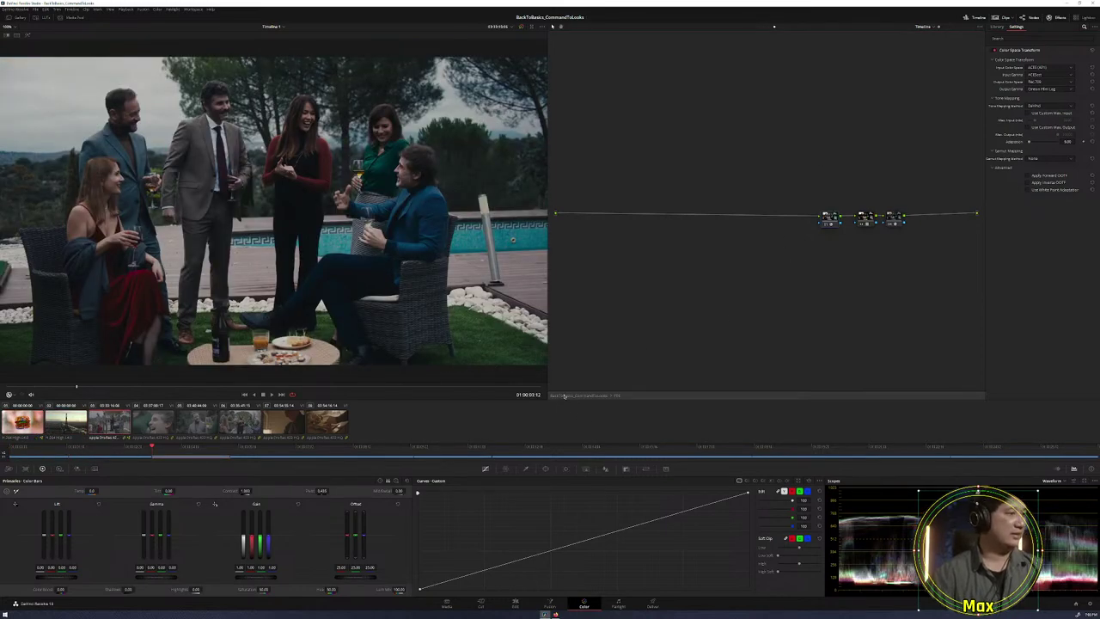
{"action": "left_click_drag", "start_coordinate": [885, 222], "coordinate": [926, 226]}
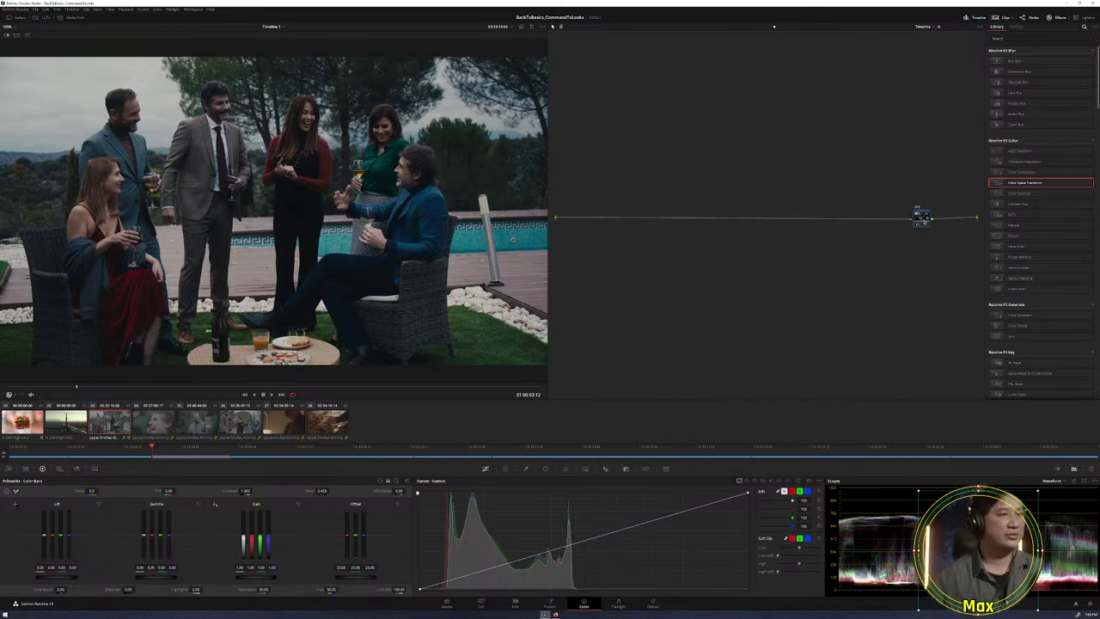
{"action": "key", "text": "ctrl+d"}
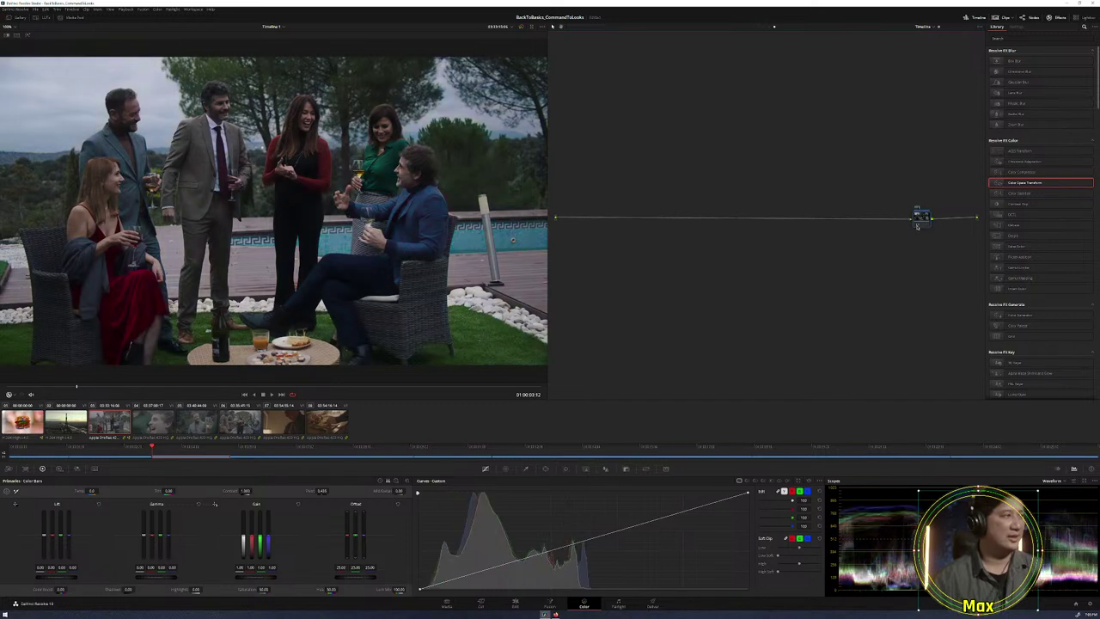
{"action": "key", "text": "ctrl+d"}
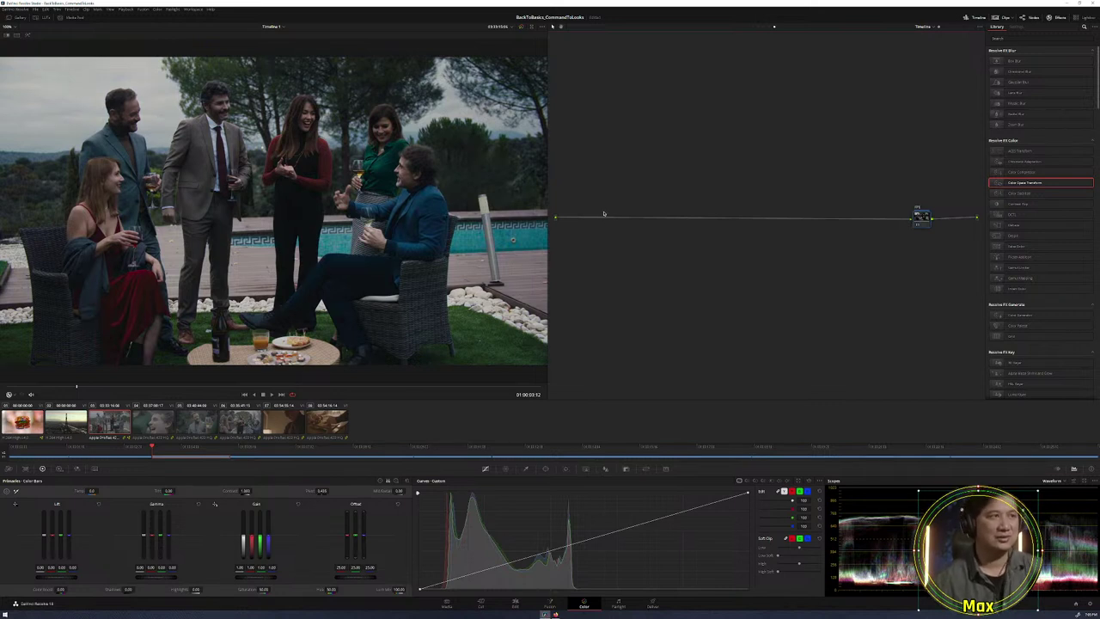
Search the OpenFX library for Looks and drop Magic Bullet Looks onto the party clip's node.
{"action": "left_click", "coordinate": [762, 28]}
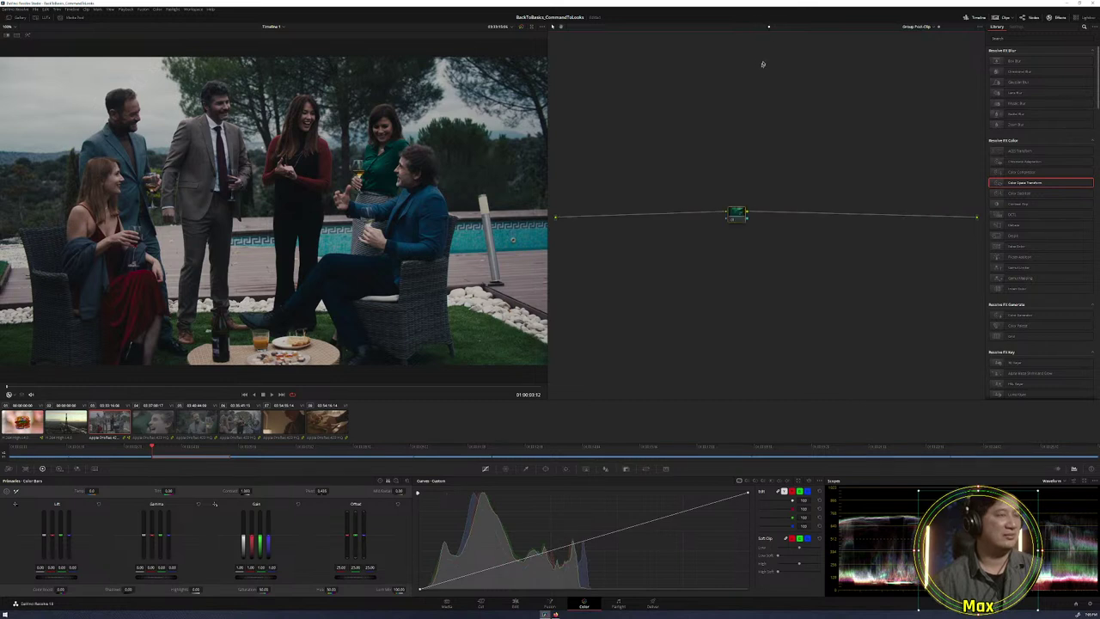
{"action": "left_click", "coordinate": [774, 28]}
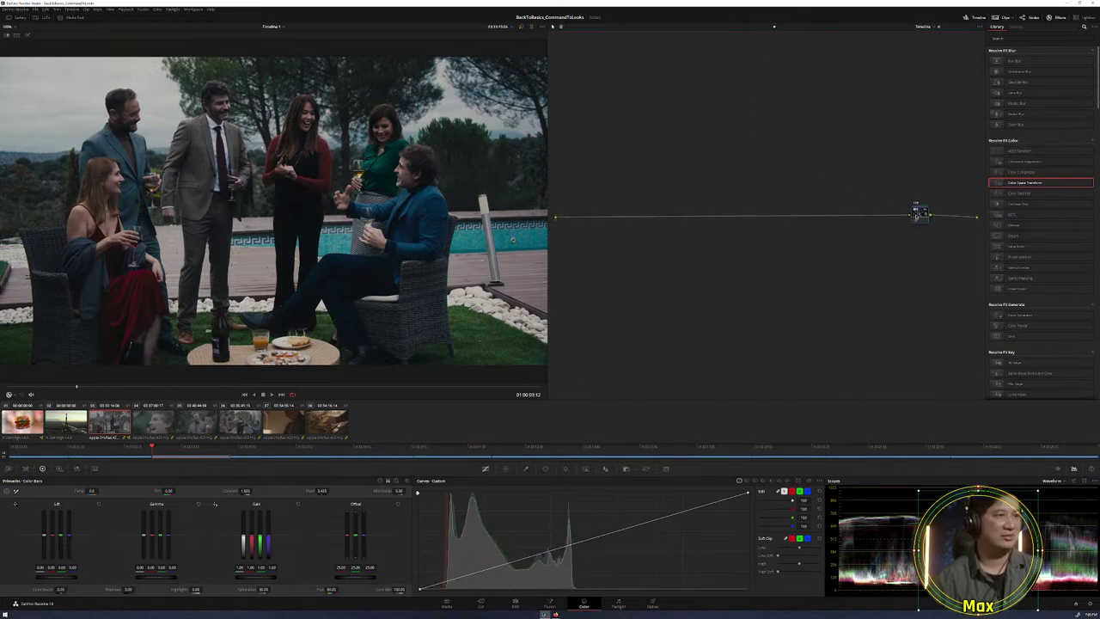
{"action": "left_click_drag", "start_coordinate": [944, 229], "coordinate": [921, 216]}
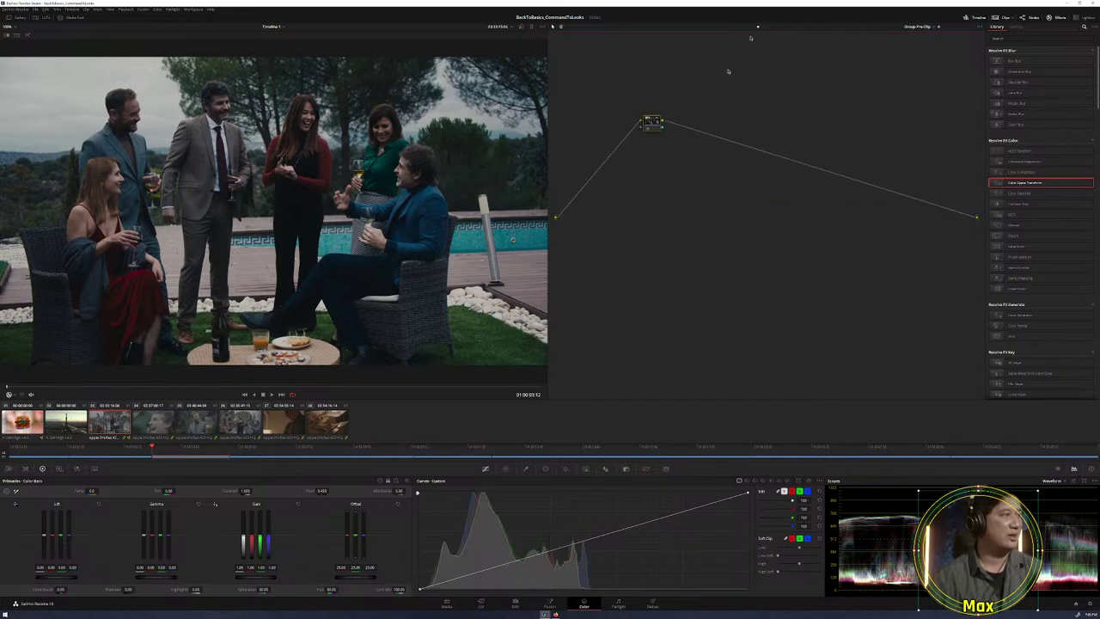
{"action": "left_click", "coordinate": [1041, 38]}
{"action": "type", "text": "col"}
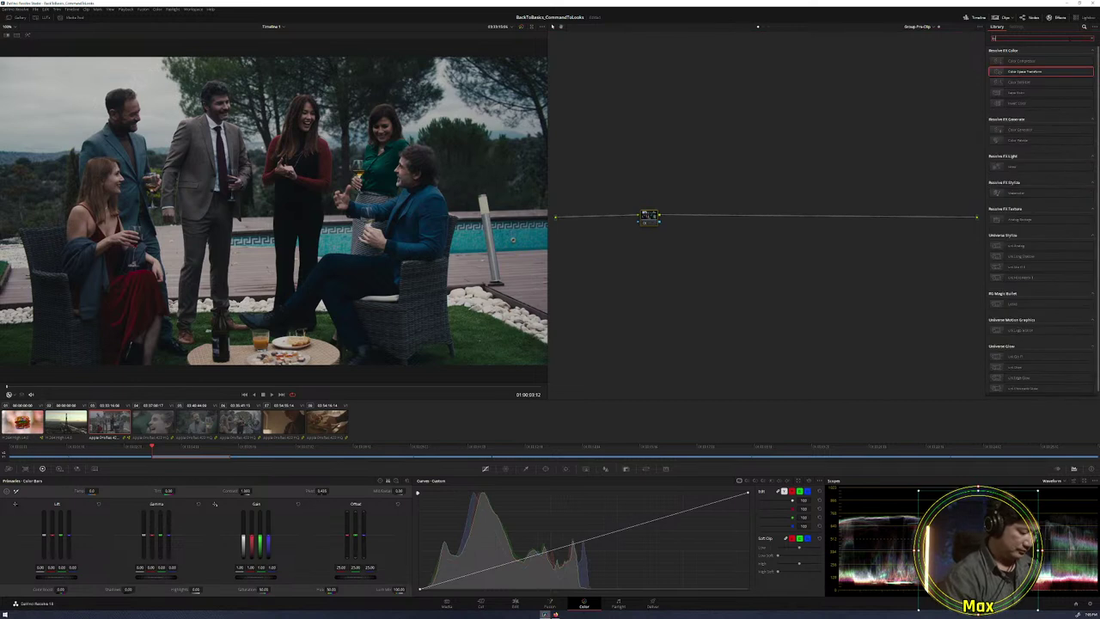
{"action": "type", "text": "oks"}
{"action": "left_click_drag", "start_coordinate": [1004, 60], "coordinate": [649, 219]}
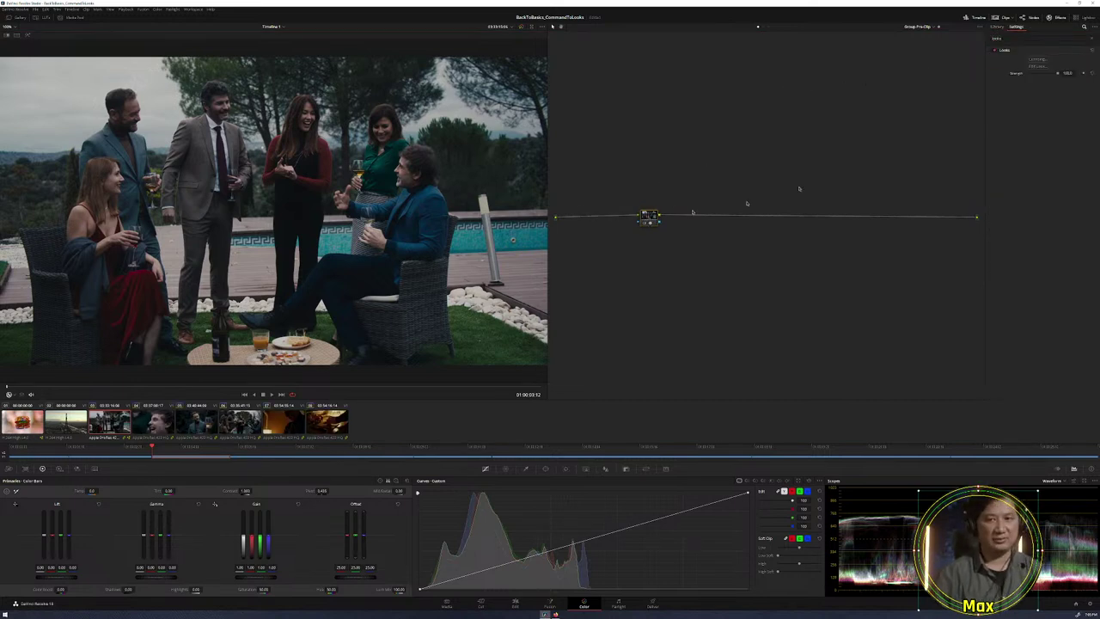
In Magic Bullet Looks, set colour management to OpenColorIO ACES with an ACES input and output same as input.
{"action": "left_click", "coordinate": [1039, 66]}
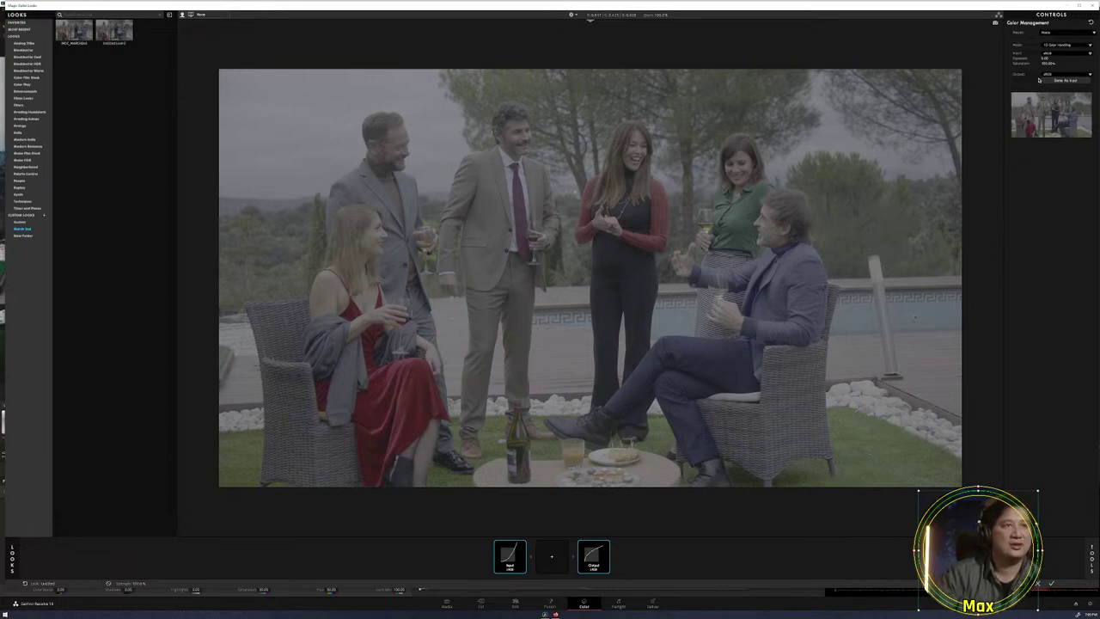
{"action": "left_click", "coordinate": [1074, 47]}
{"action": "left_click", "coordinate": [1068, 55]}
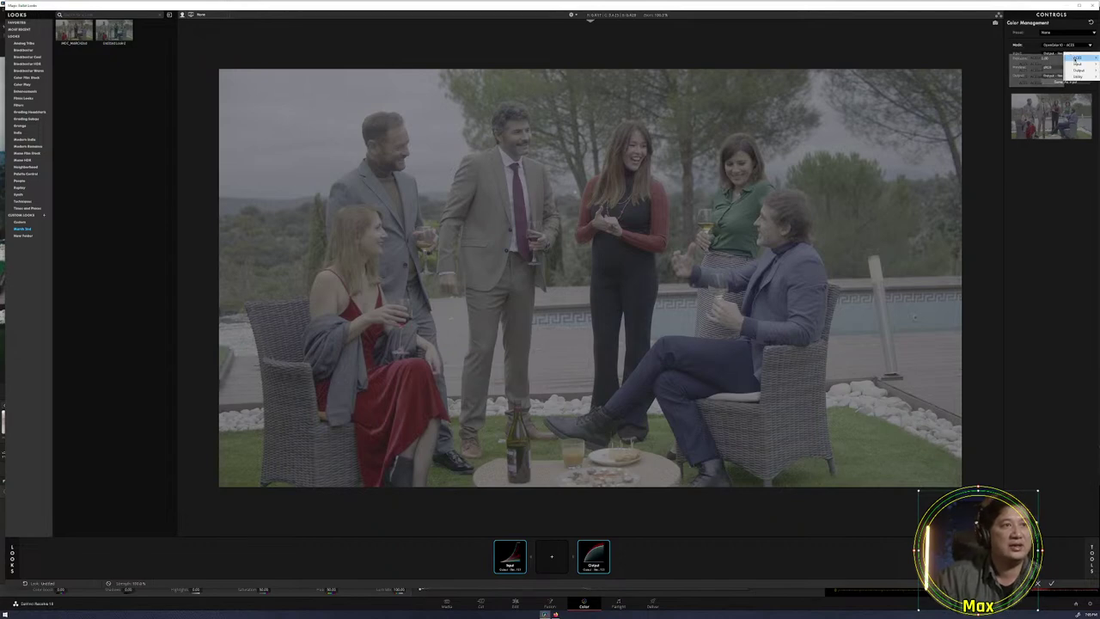
{"action": "left_click", "coordinate": [1048, 69]}
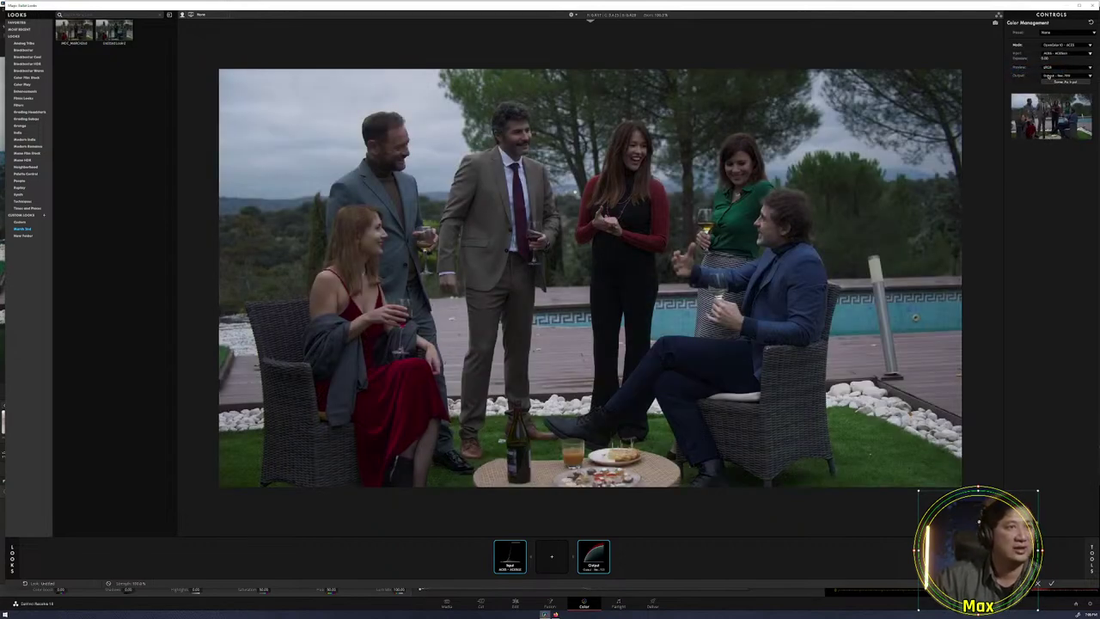
{"action": "left_click", "coordinate": [1049, 77]}
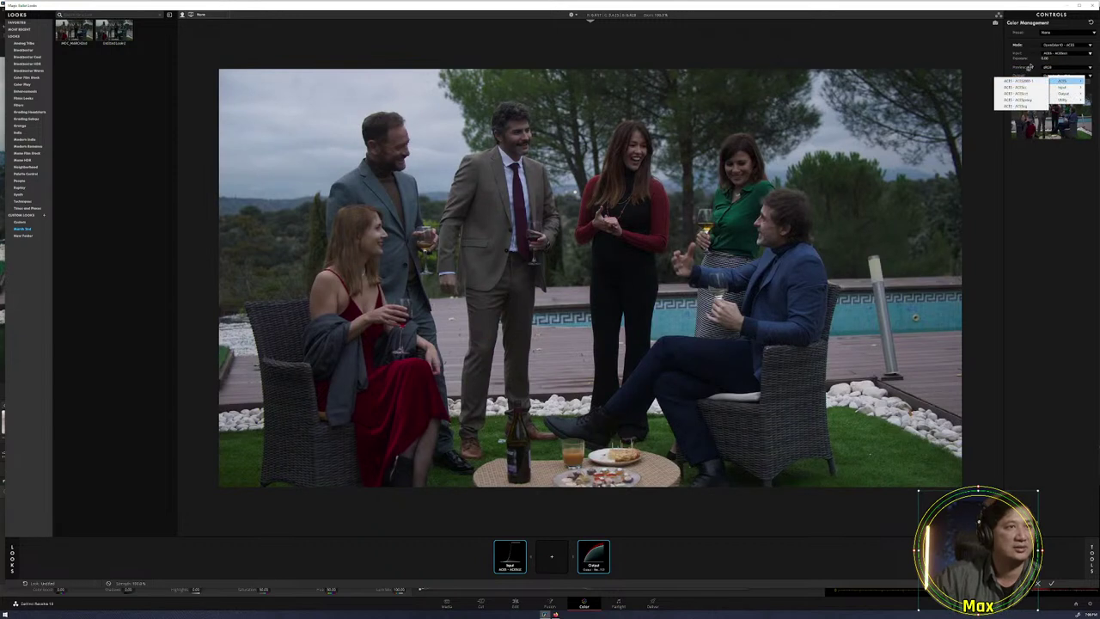
{"action": "left_click", "coordinate": [1036, 82]}
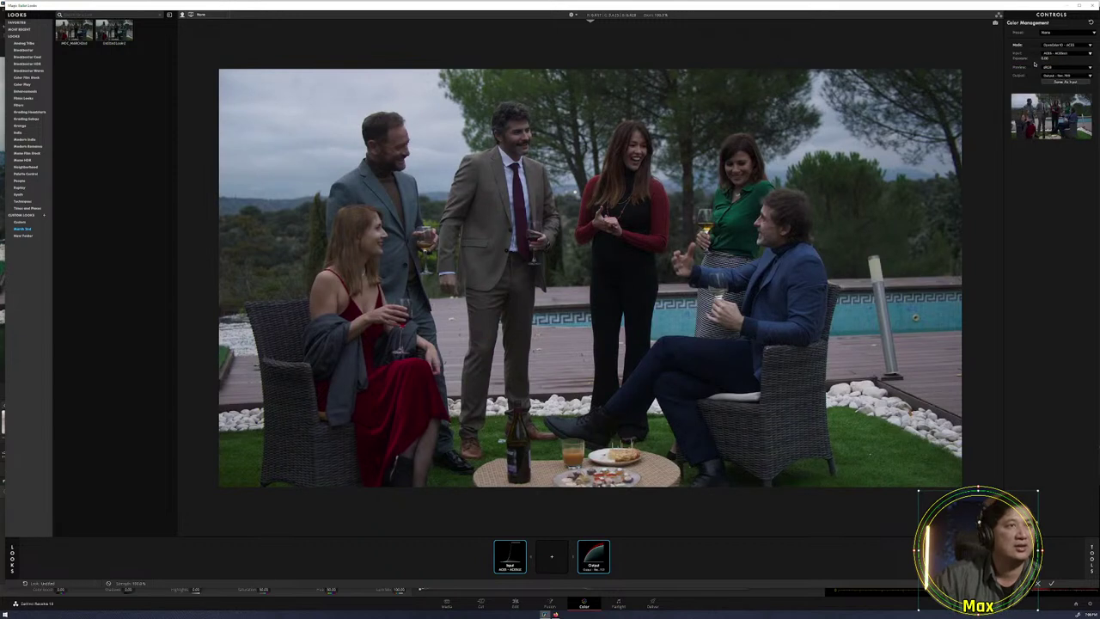
{"action": "left_click", "coordinate": [1066, 83]}
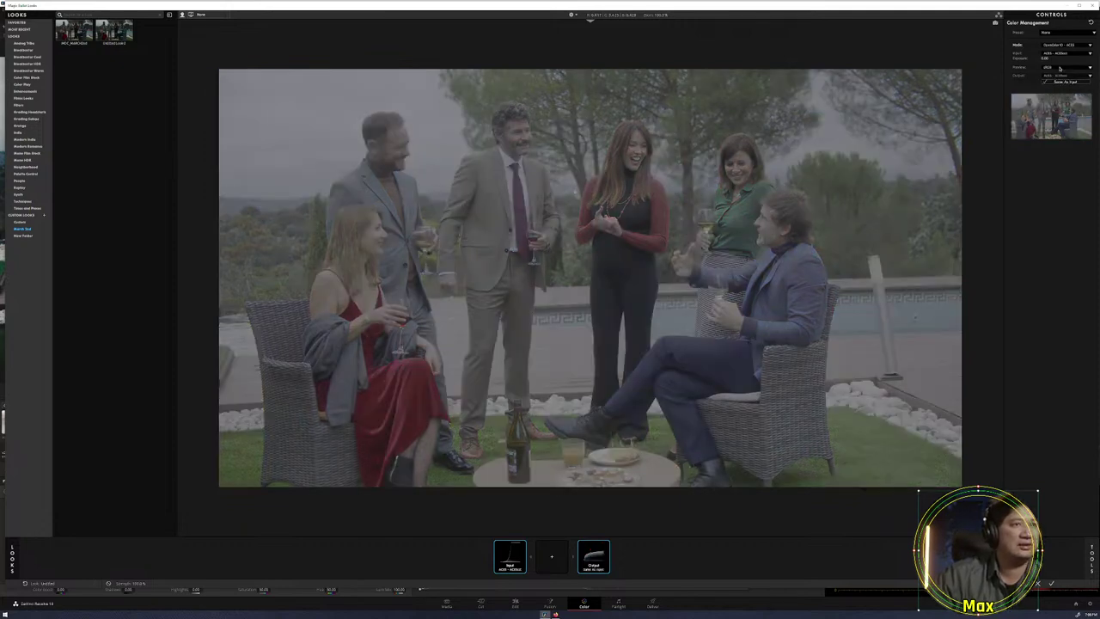
Set the preview colour space to Rec.709 and show the Looks tool library.
{"action": "left_click", "coordinate": [1059, 68]}
{"action": "left_click", "coordinate": [1042, 143]}
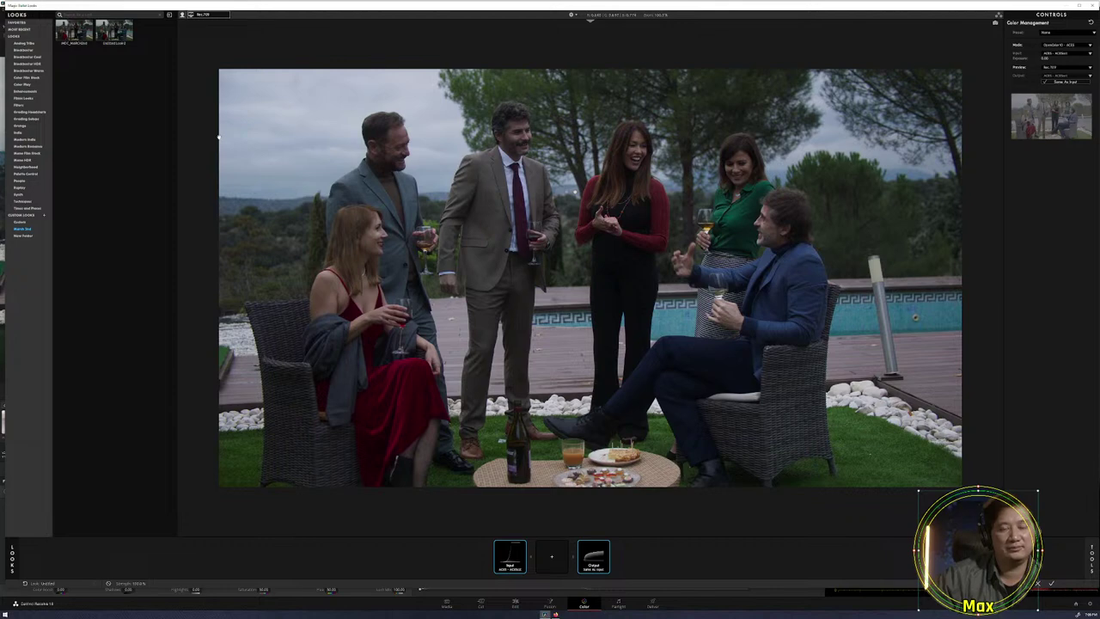
{"action": "left_click", "coordinate": [1086, 556]}
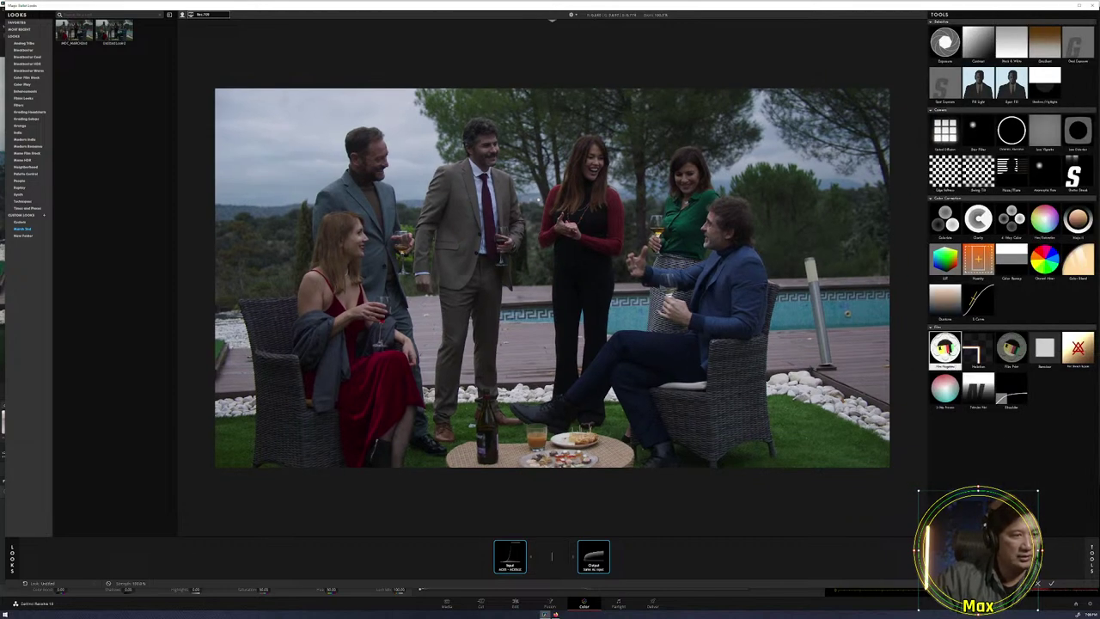
Add a Film Negative tool and ease its strength just below 100%.
{"action": "double_click", "coordinate": [945, 349]}
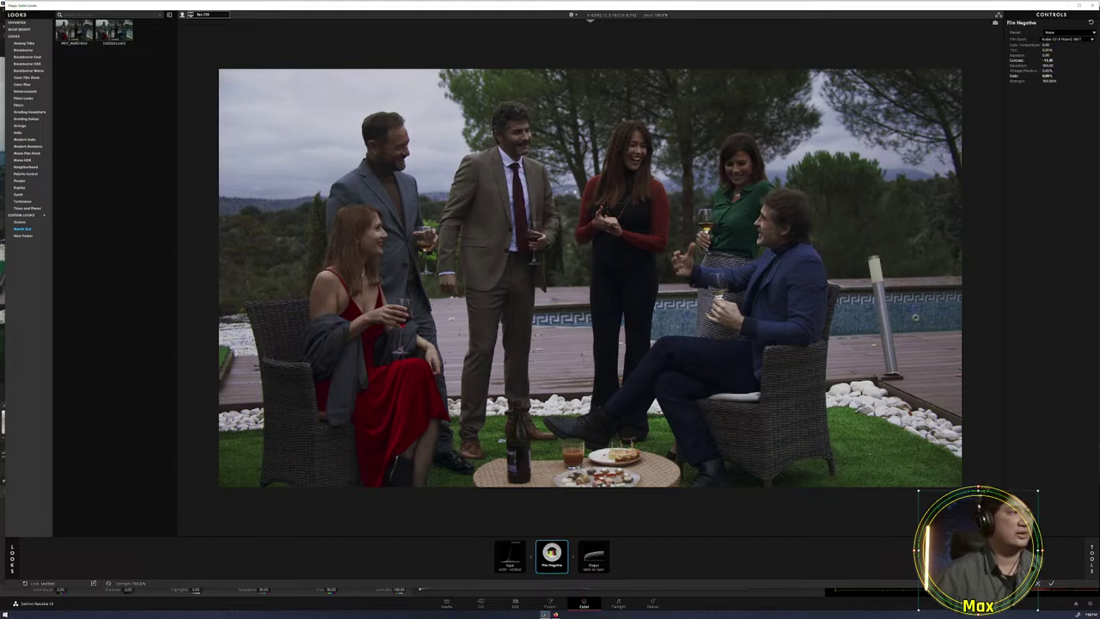
{"action": "left_click_drag", "start_coordinate": [1052, 80], "coordinate": [1049, 80]}
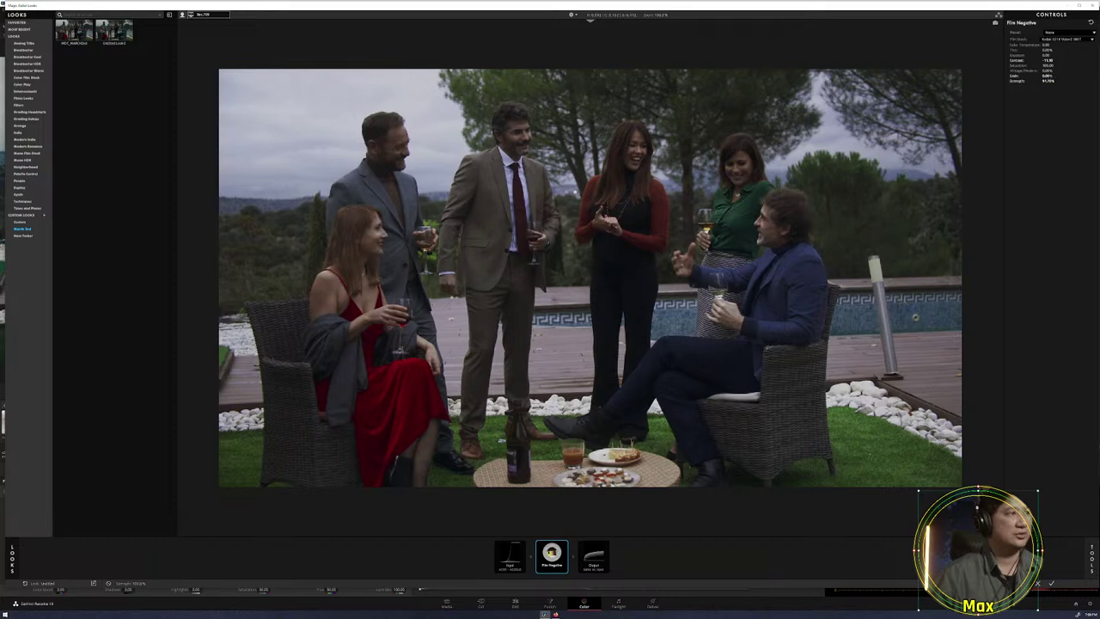
{"action": "left_click", "coordinate": [1085, 550]}
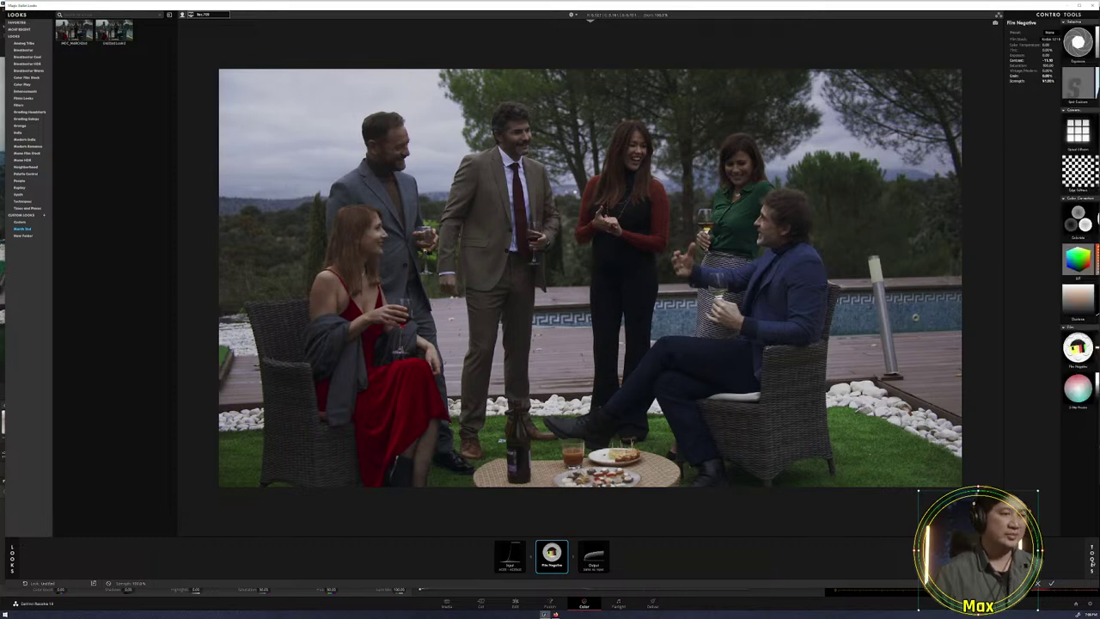
Add Optical Diffusion with the Glimmer Glass Full preset, then insert a Halation tool before the output.
{"action": "left_click", "coordinate": [534, 553]}
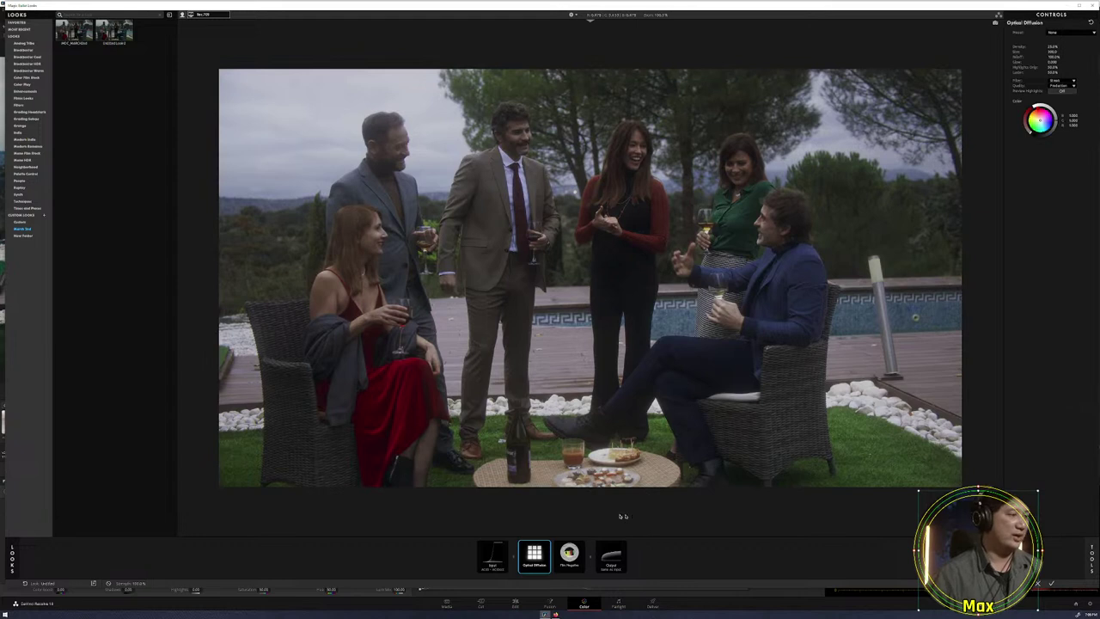
{"action": "left_click", "coordinate": [1091, 33]}
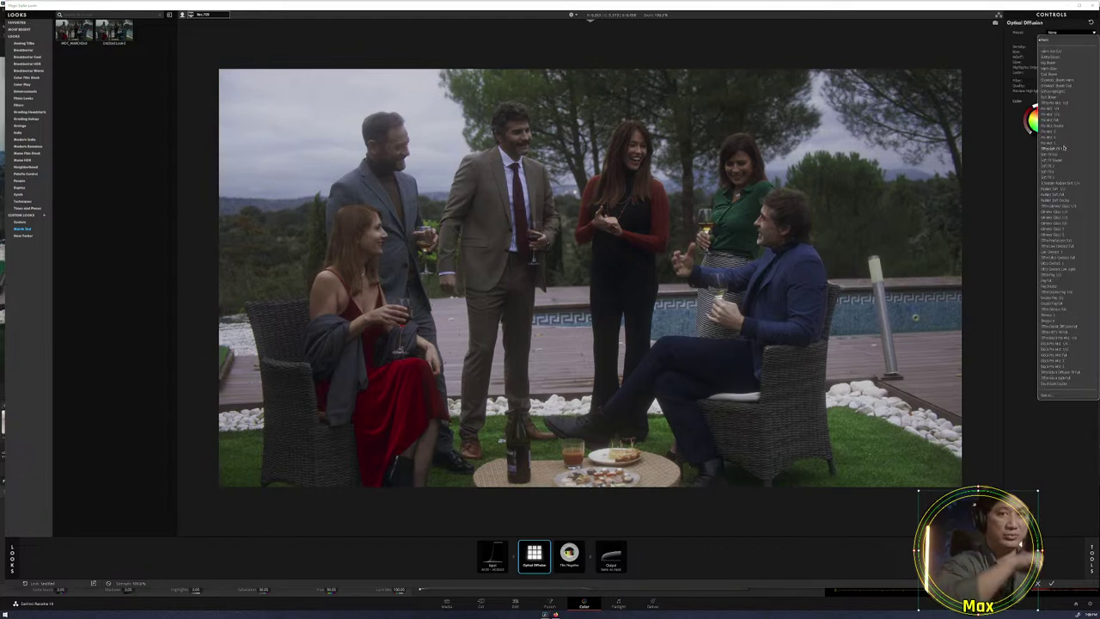
{"action": "left_click", "coordinate": [1063, 221]}
{"action": "left_click", "coordinate": [1092, 557]}
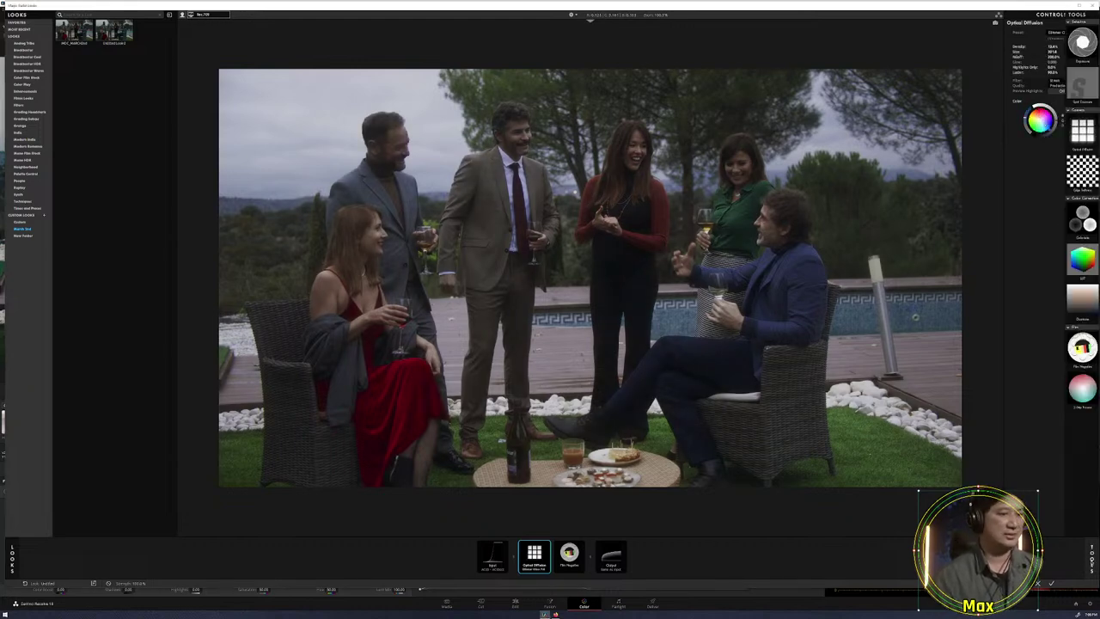
{"action": "left_click_drag", "start_coordinate": [977, 350], "coordinate": [552, 556]}
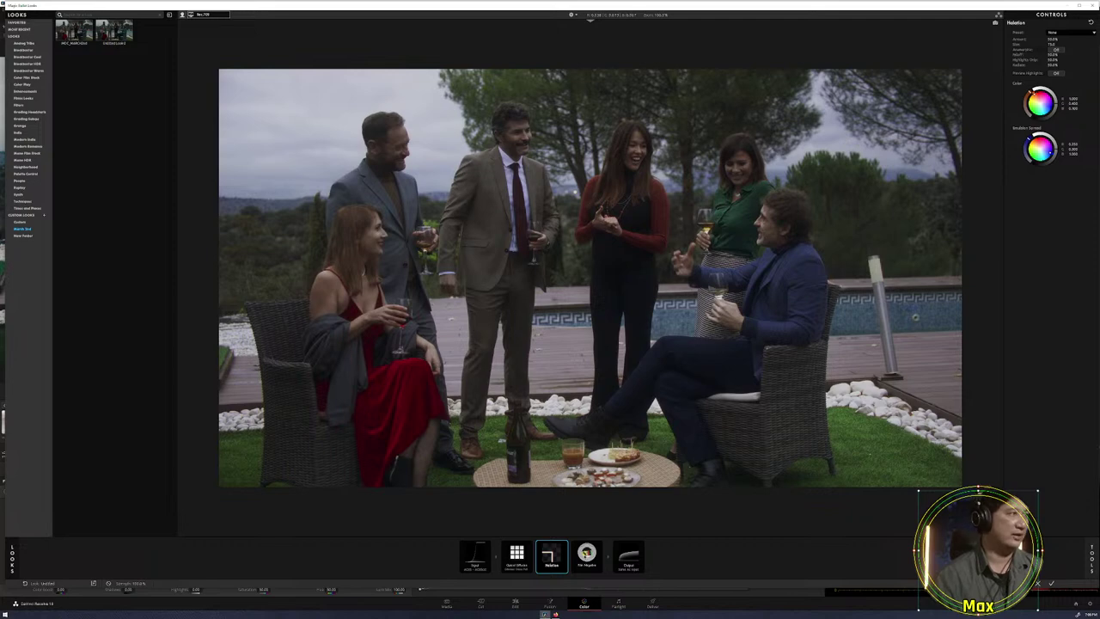
Compare the Modern 35, Modern 35 Highlights and Vintage 35 Halation presets, settling on Modern 35 Highlights.
{"action": "scroll", "coordinate": [439, 155], "scroll_direction": "up", "scroll_amount": 5}
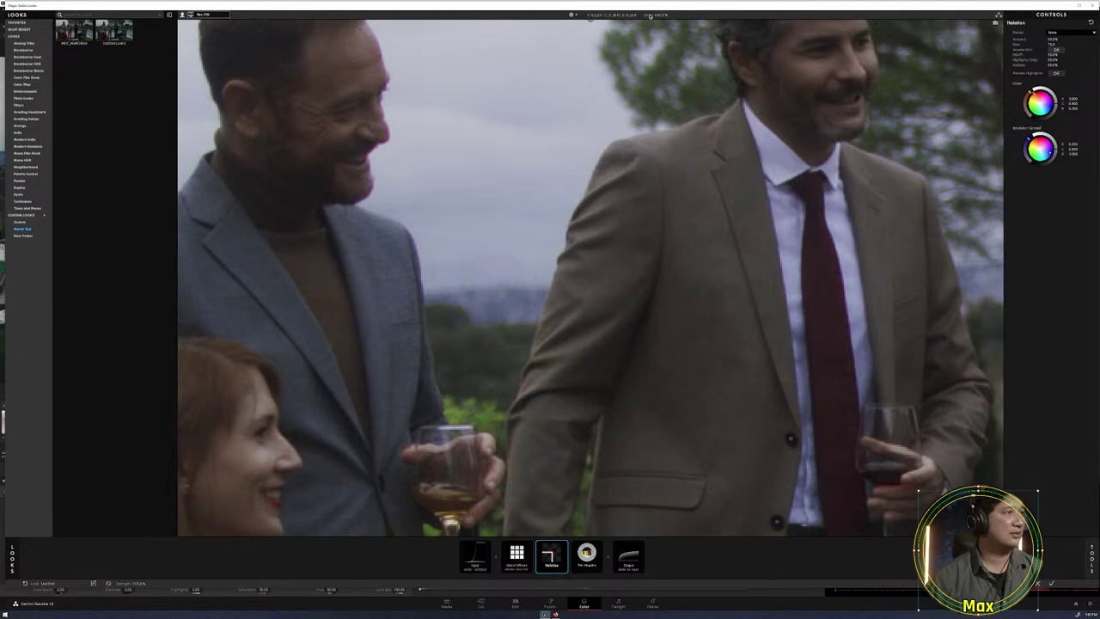
{"action": "left_click", "coordinate": [651, 17]}
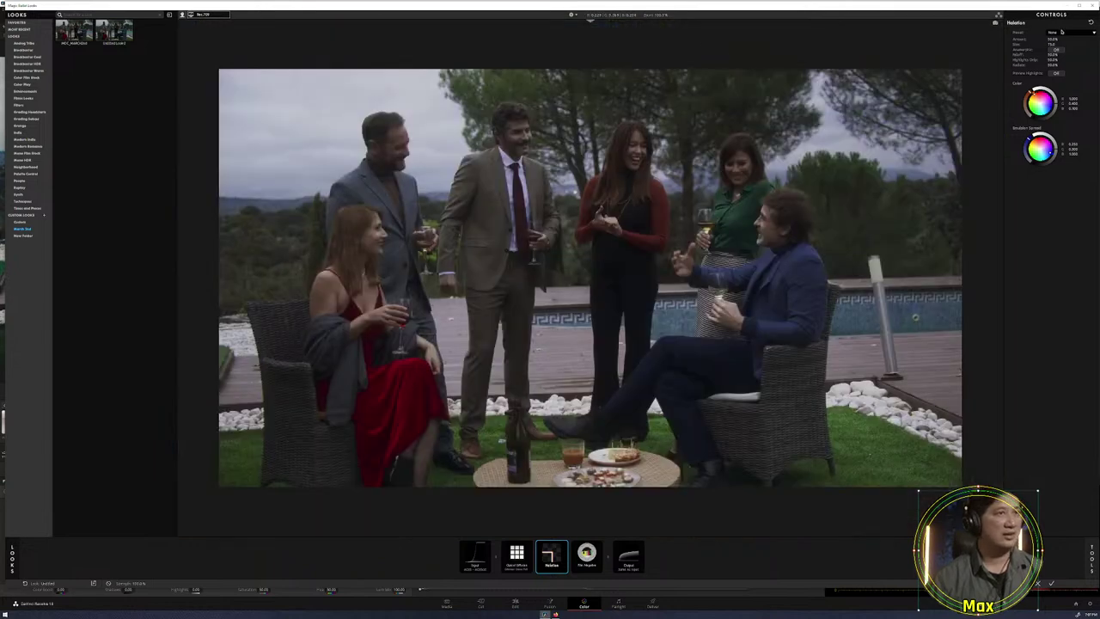
{"action": "left_click", "coordinate": [1059, 32]}
{"action": "left_click", "coordinate": [1064, 53]}
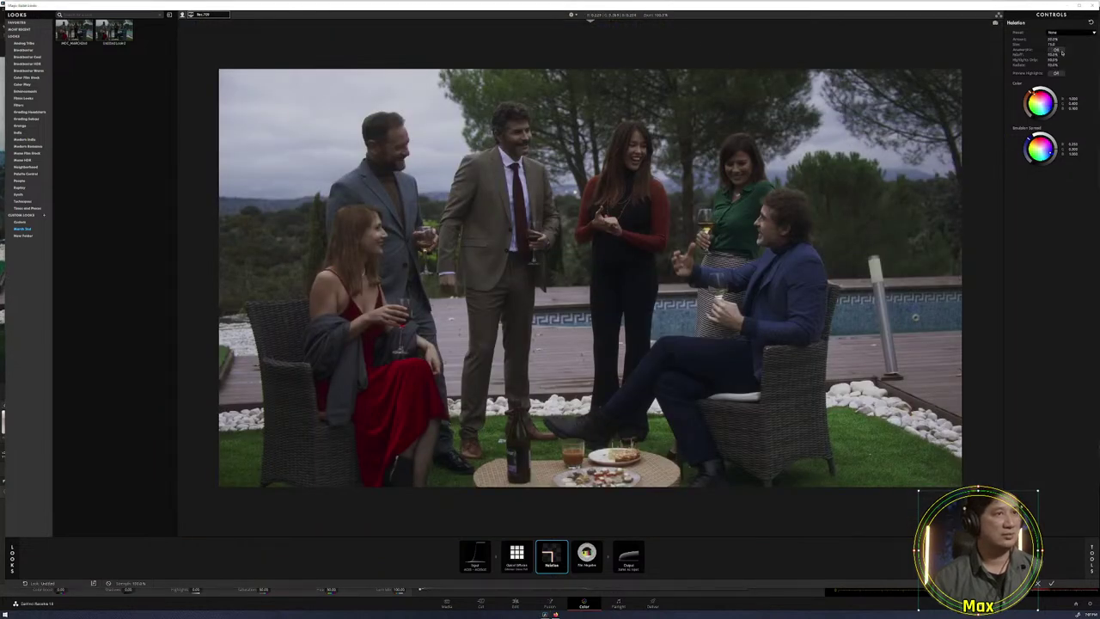
{"action": "left_click", "coordinate": [1059, 32]}
{"action": "left_click", "coordinate": [1063, 57]}
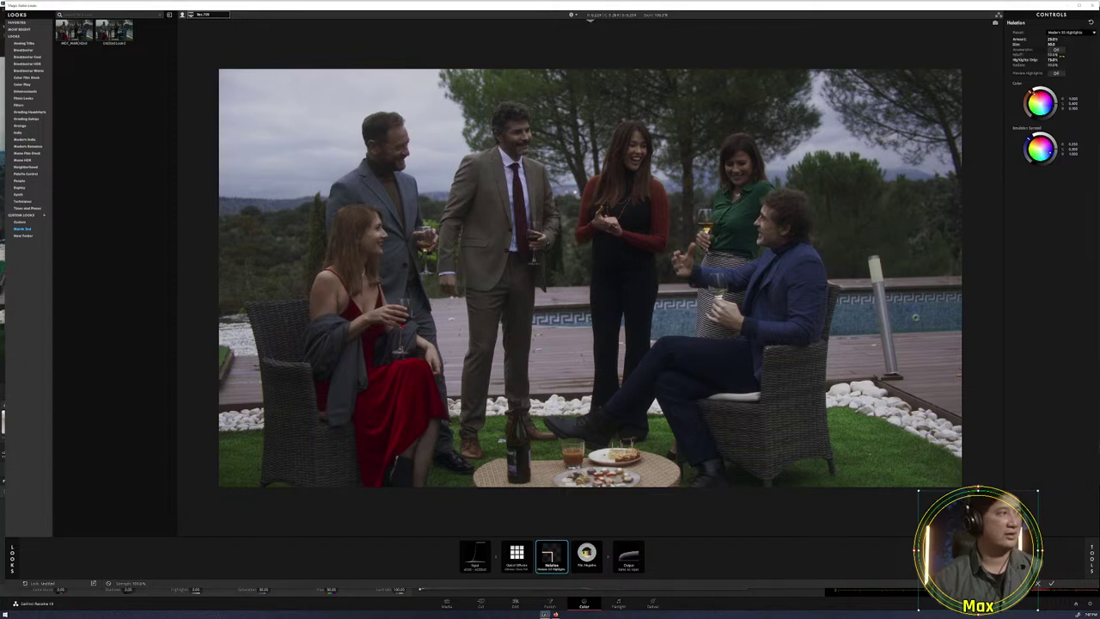
{"action": "left_click", "coordinate": [1066, 32]}
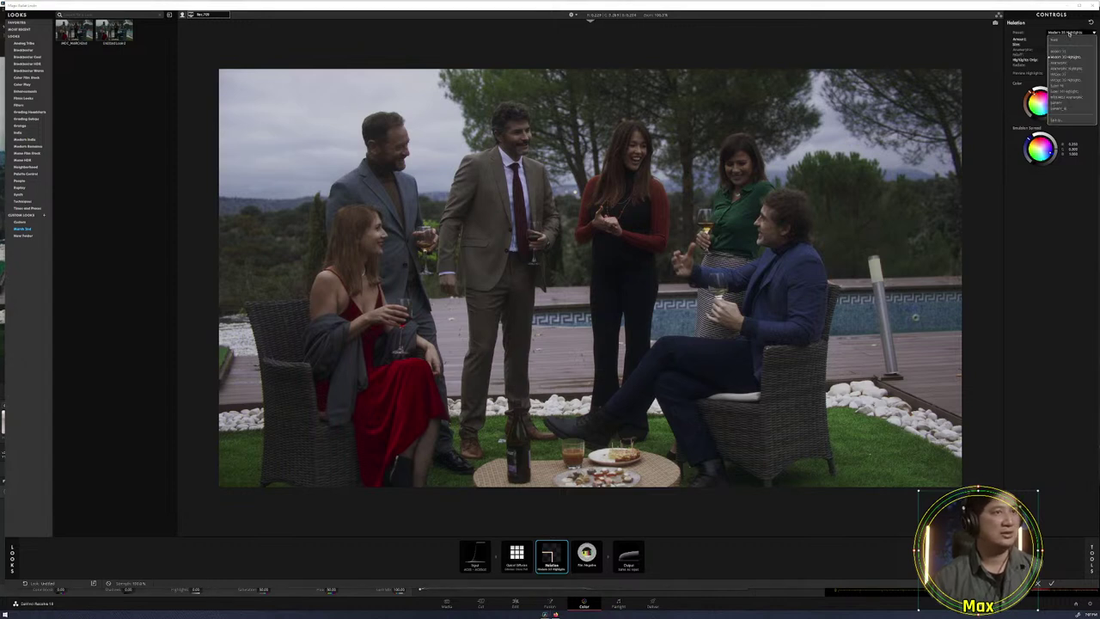
{"action": "left_click", "coordinate": [1063, 79]}
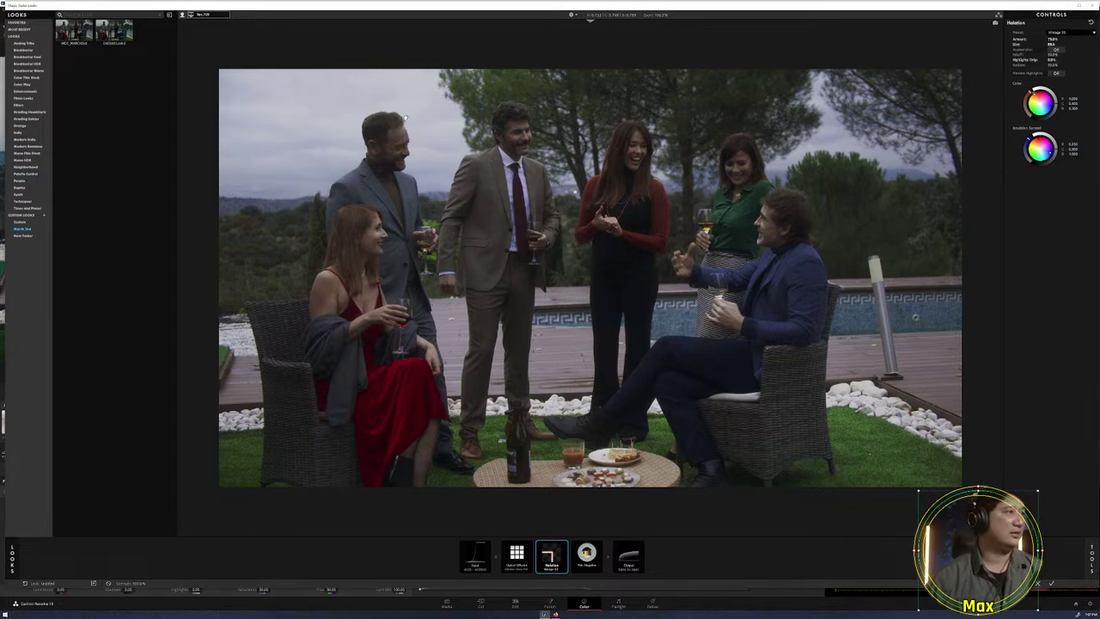
{"action": "left_click", "coordinate": [1064, 33]}
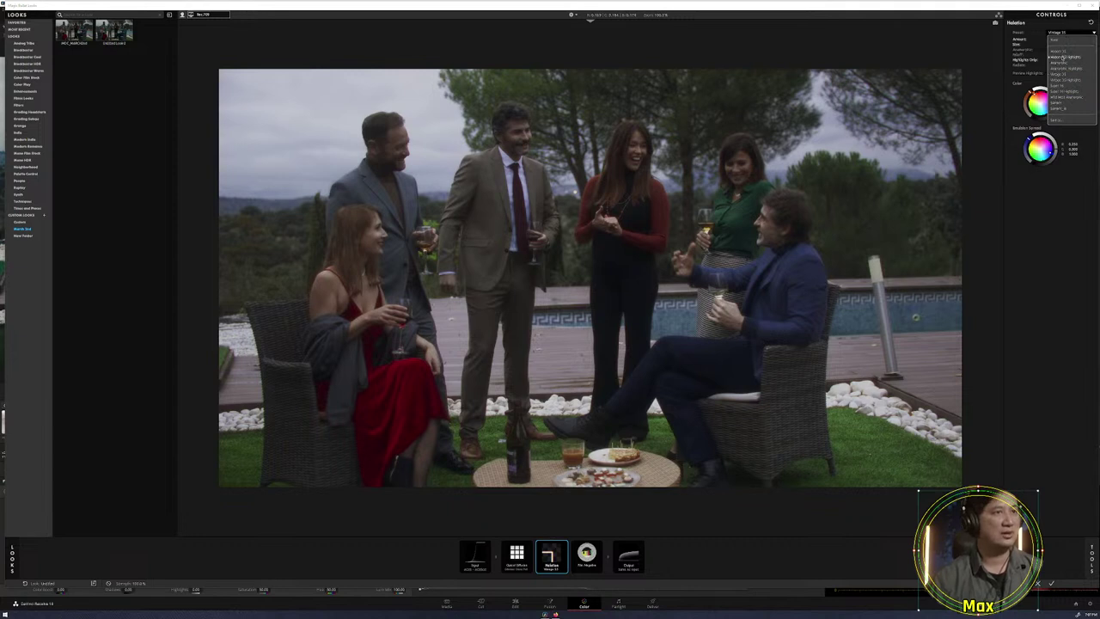
{"action": "left_click", "coordinate": [1061, 57]}
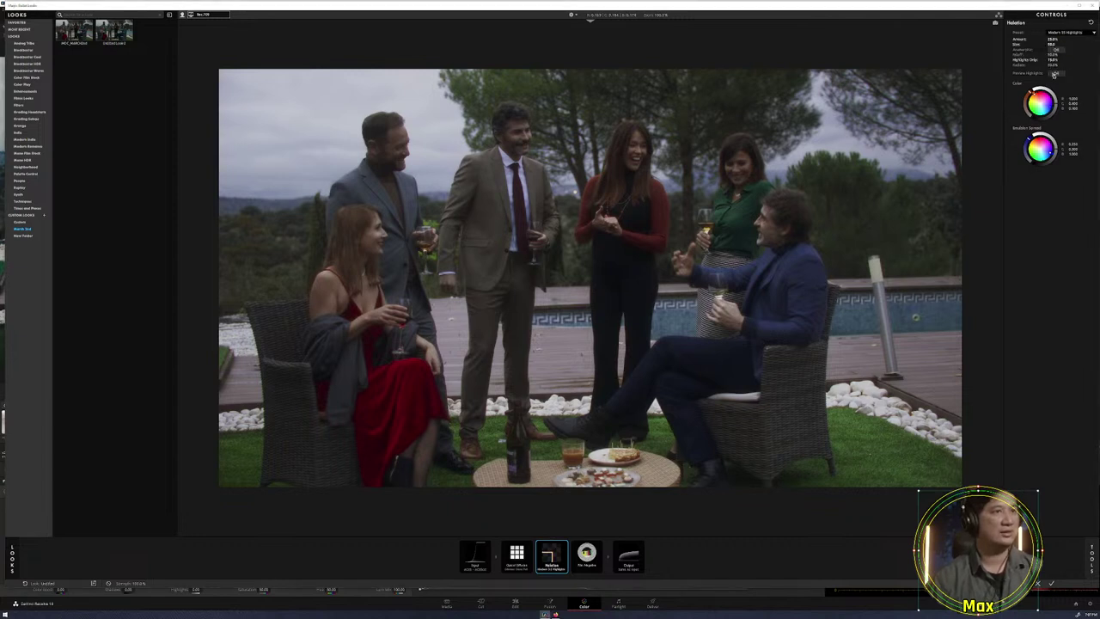
Preview highlights, raise the Halation Highlights Only threshold, and toggle the tool off and on to compare.
{"action": "left_click", "coordinate": [1056, 73]}
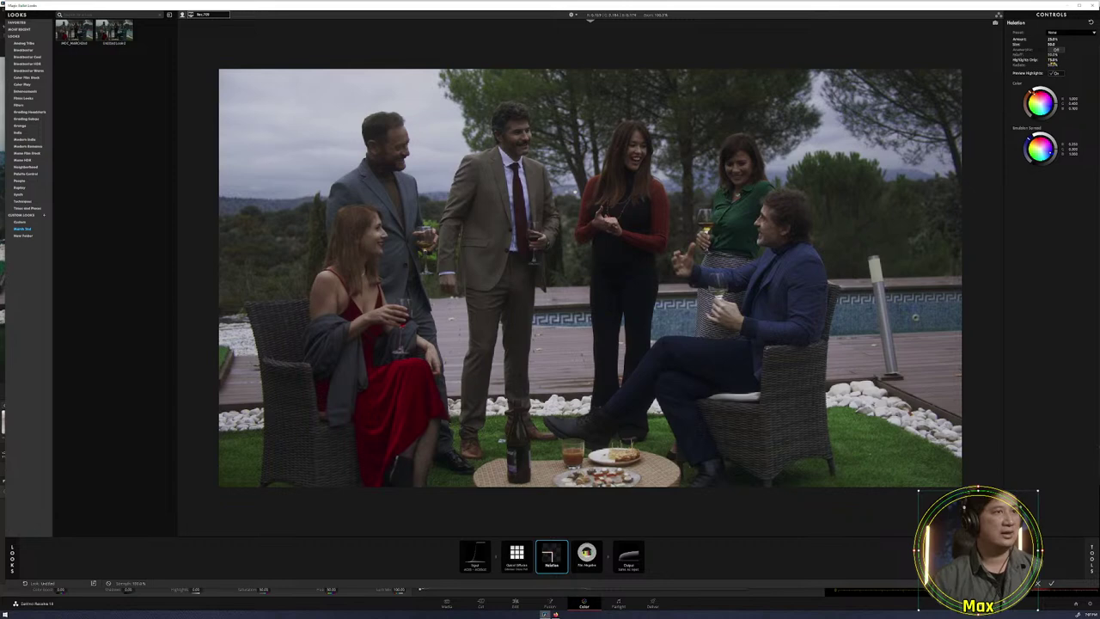
{"action": "left_click_drag", "start_coordinate": [1053, 59], "coordinate": [1082, 60]}
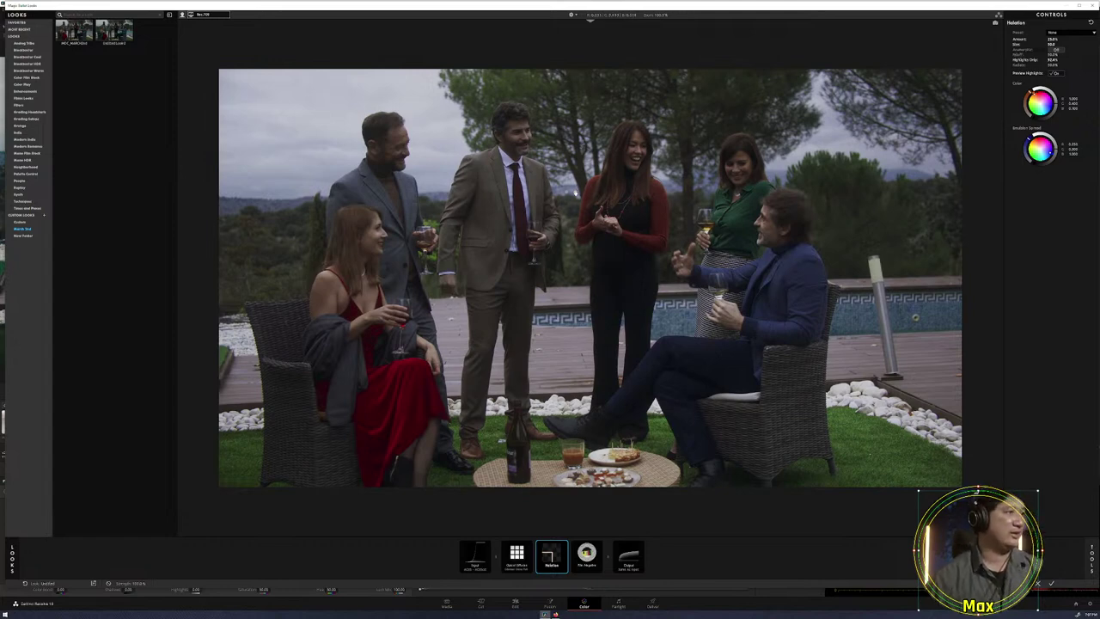
{"action": "scroll", "coordinate": [576, 194], "scroll_direction": "up", "scroll_amount": 10}
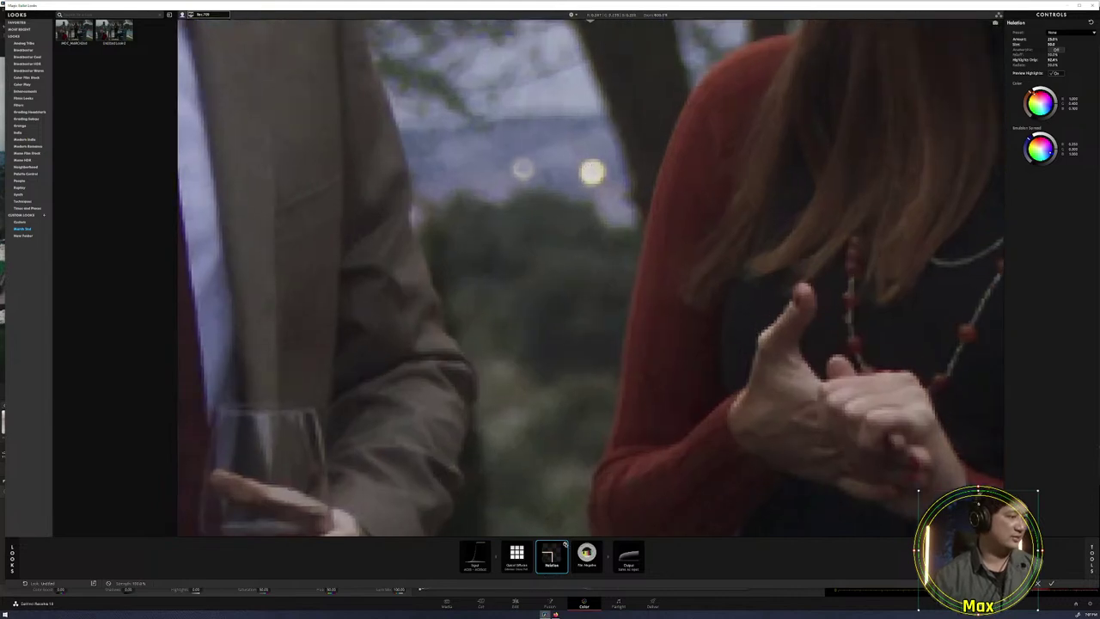
{"action": "left_click", "coordinate": [565, 544]}
{"action": "left_click", "coordinate": [565, 544]}
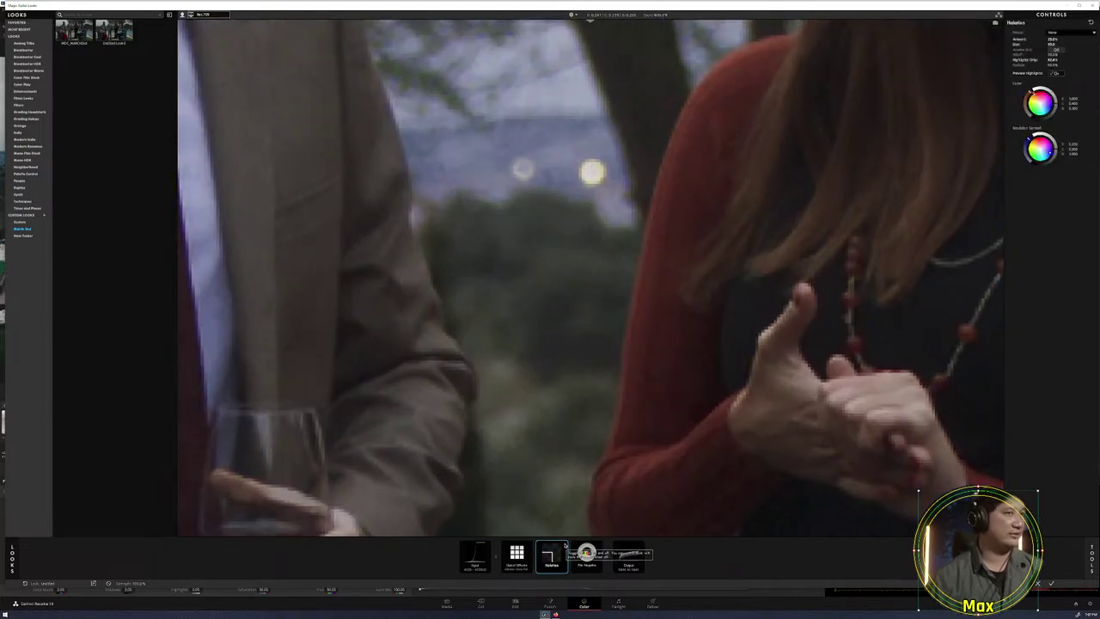
{"action": "key", "text": "shift+z"}
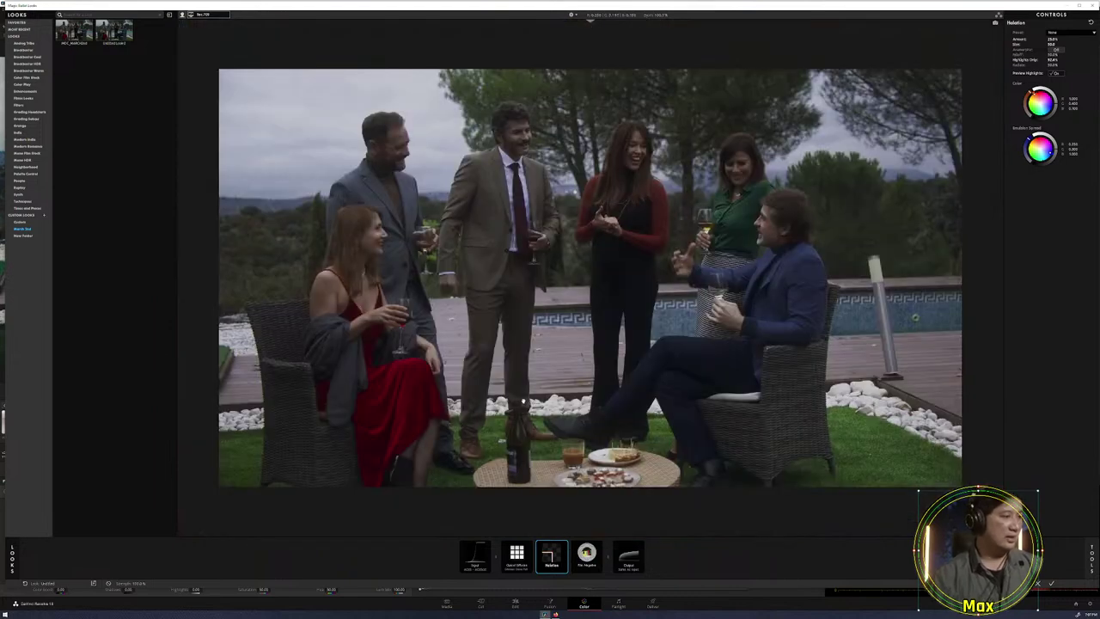
Close Looks with OK, drop the Looks strength to 50.0, and switch the node graph to Clip.
{"action": "left_click", "coordinate": [1051, 584]}
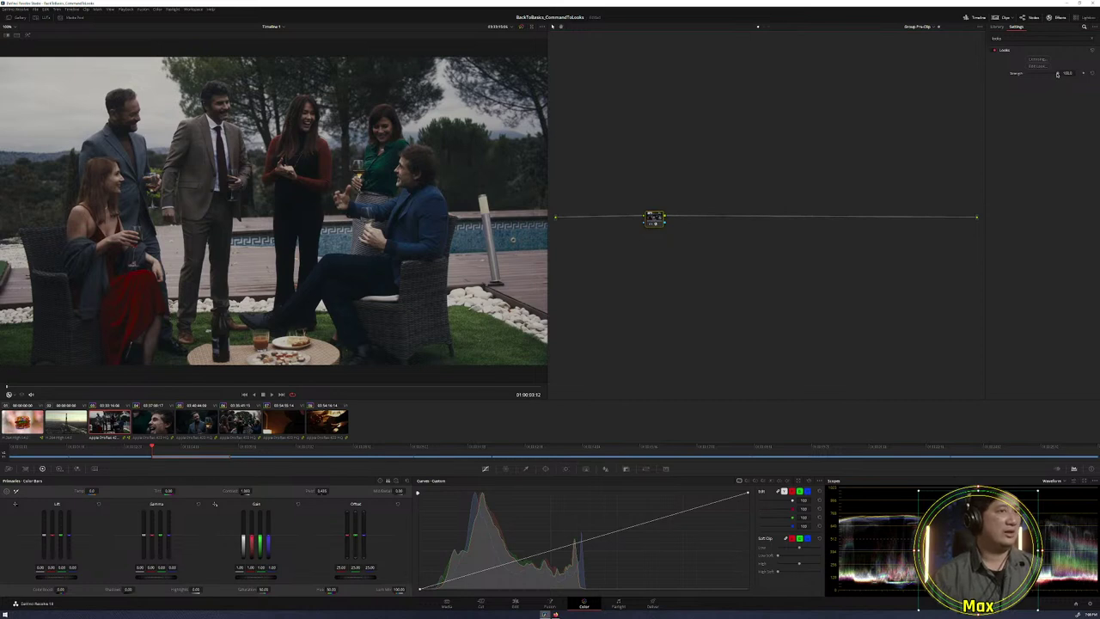
{"action": "mouse_move", "coordinate": [1058, 73]}
{"action": "left_mouse_down"}
{"action": "mouse_move", "coordinate": [1016, 78]}
{"action": "mouse_move", "coordinate": [1057, 73]}
{"action": "left_mouse_up"}
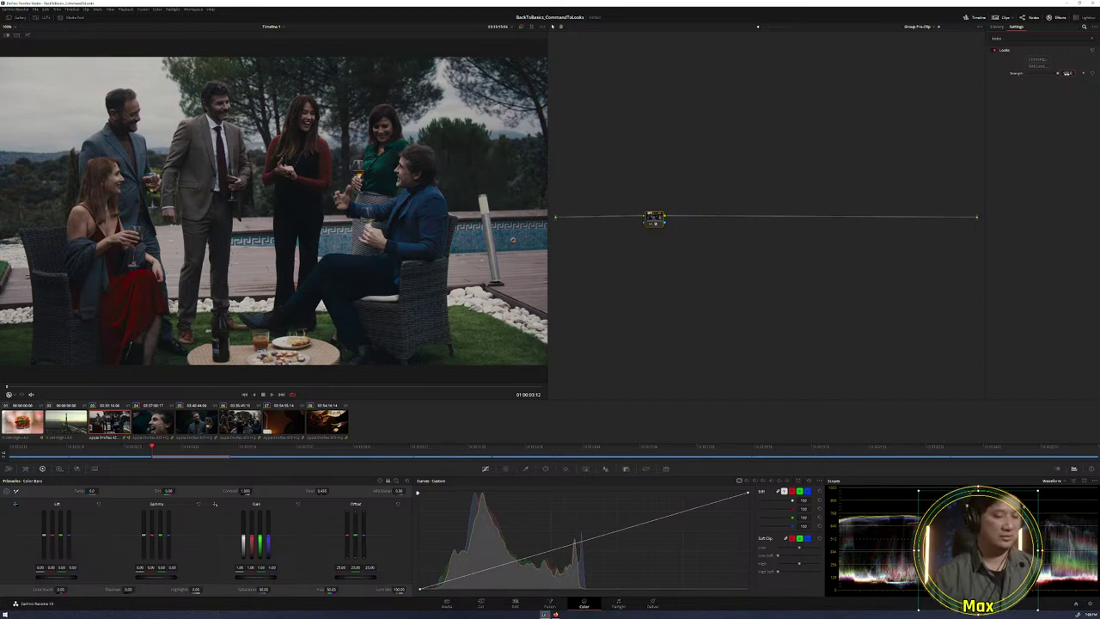
{"action": "left_click_drag", "start_coordinate": [1067, 74], "coordinate": [1070, 77]}
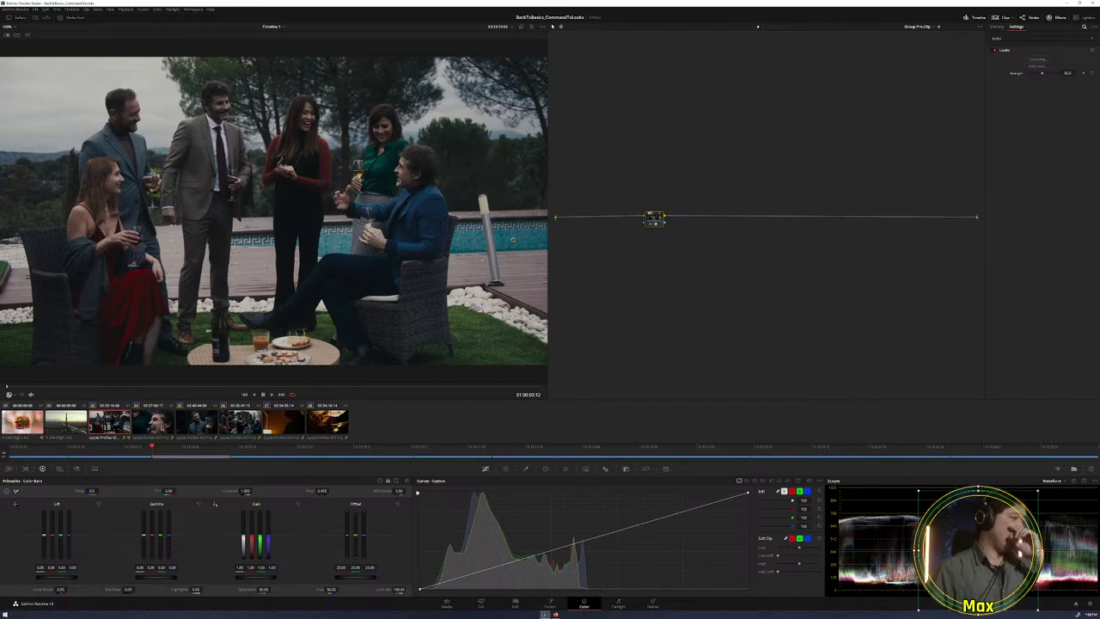
{"action": "left_click", "coordinate": [763, 28]}
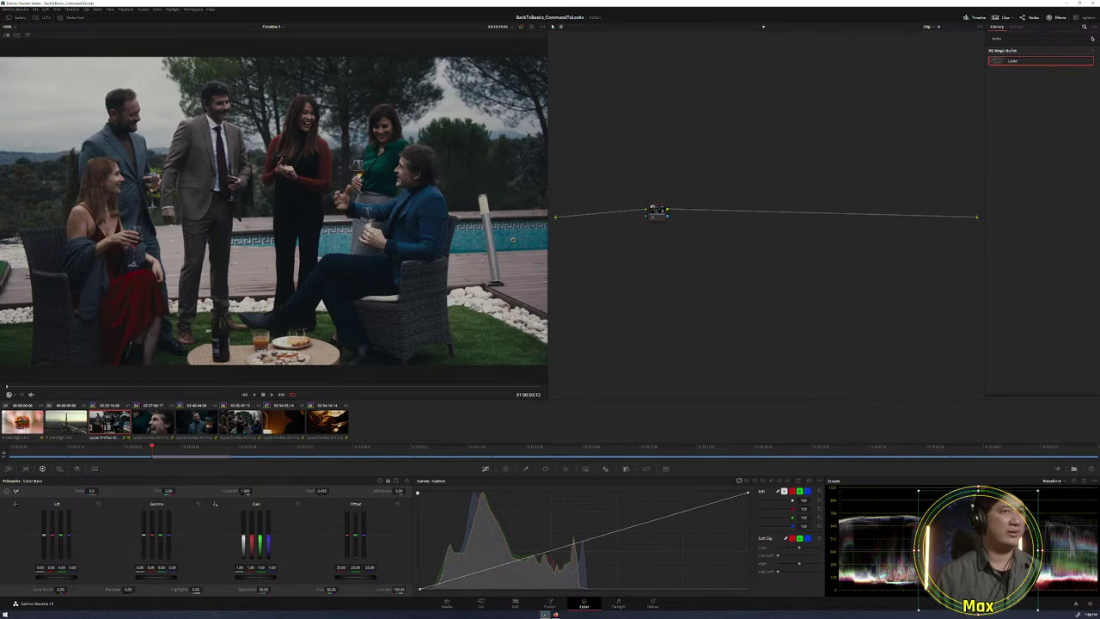
Add a serial node with contrast lowered to 0.840, then select clips 4 through 8.
{"action": "left_click", "coordinate": [1092, 37]}
{"action": "left_click_drag", "start_coordinate": [658, 212], "coordinate": [629, 219]}
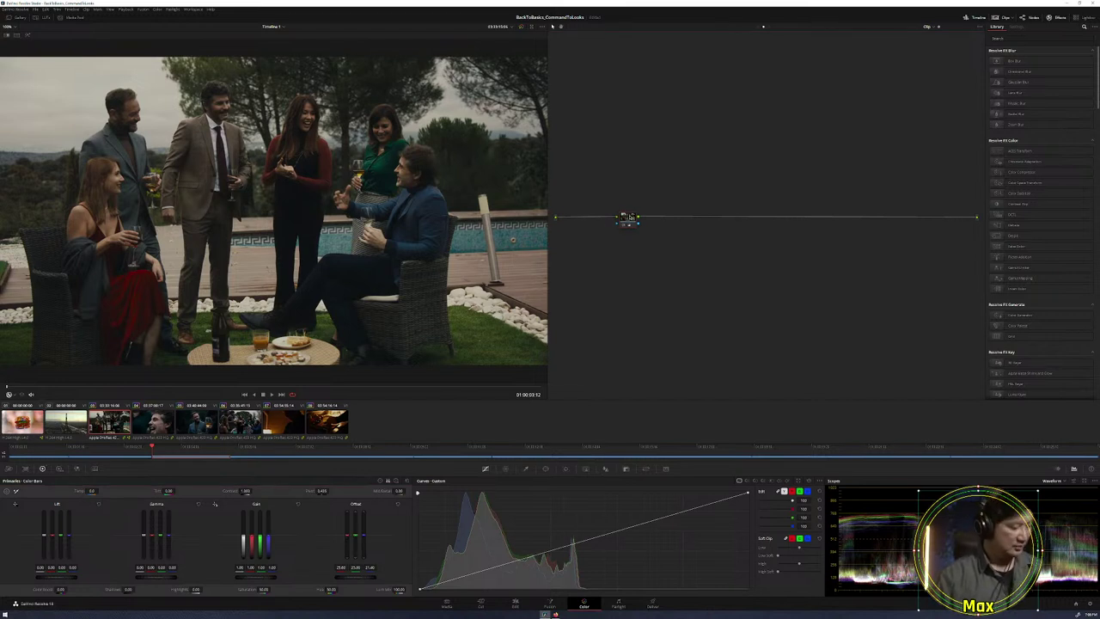
{"action": "key", "text": "alt+s"}
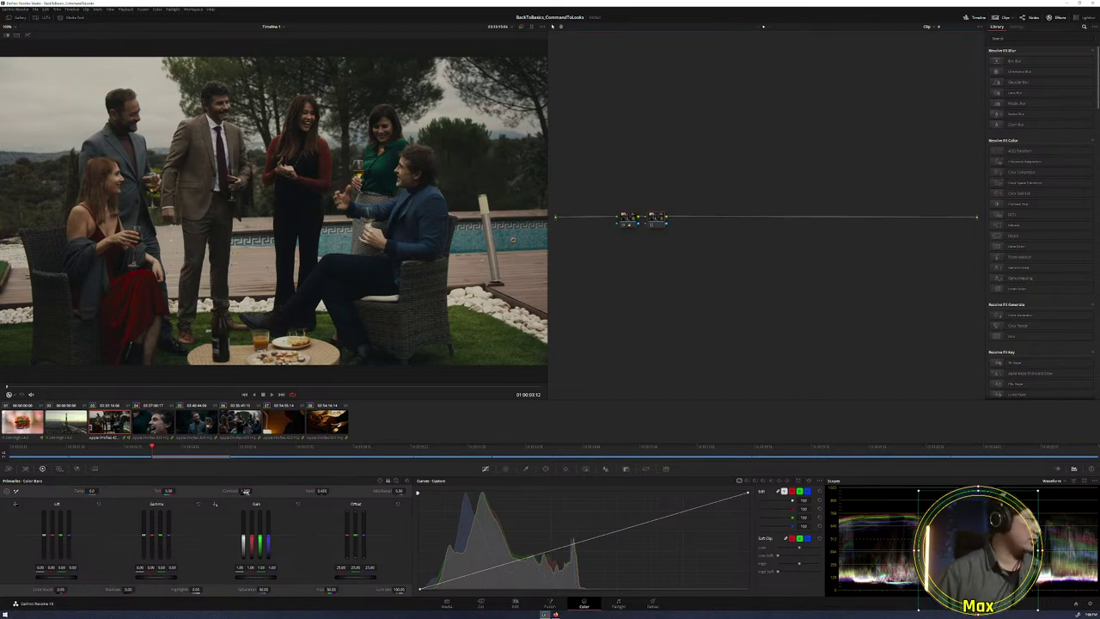
{"action": "left_click_drag", "start_coordinate": [245, 491], "coordinate": [222, 491]}
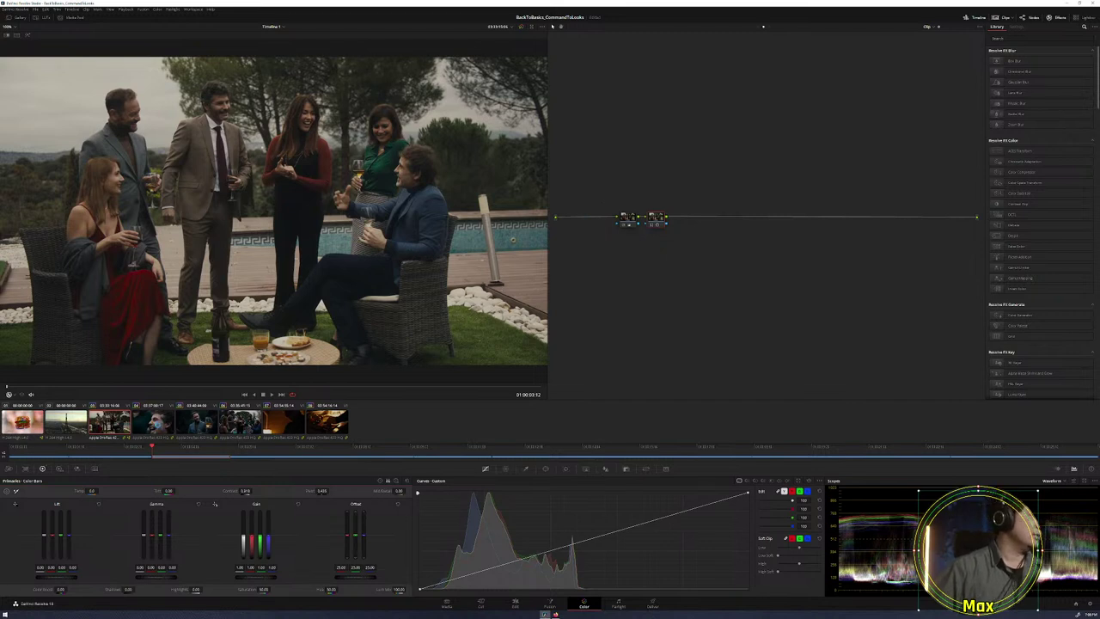
{"action": "left_click", "coordinate": [158, 425]}
{"action": "left_click", "coordinate": [333, 425], "text": "shift"}
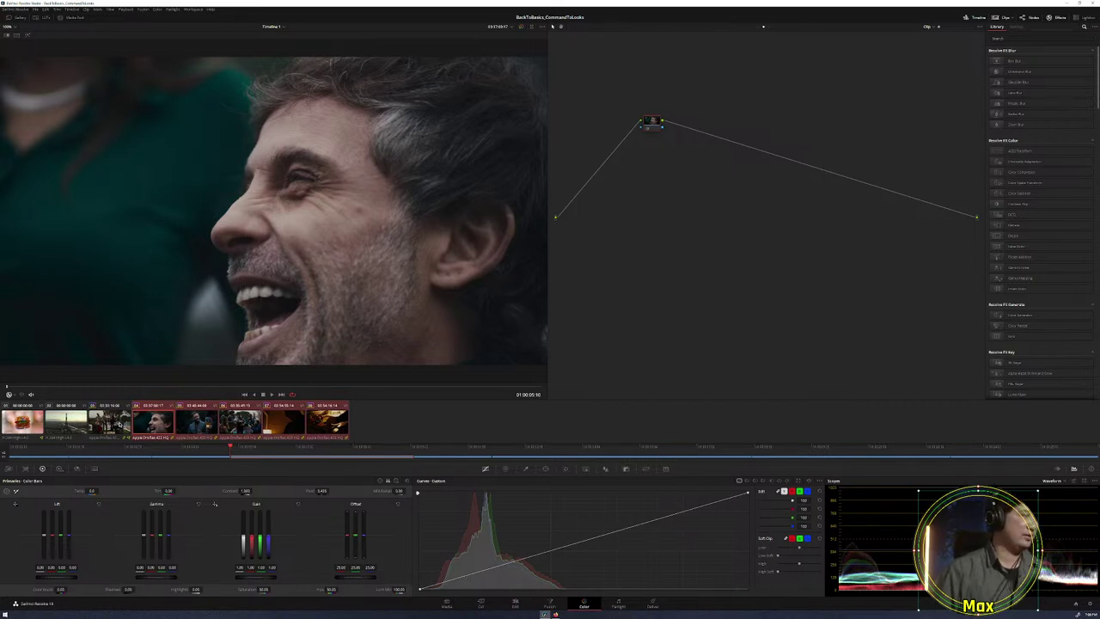
Add a second serial node and step through the neighbouring clips around clip 07.
{"action": "key", "text": "alt+s"}
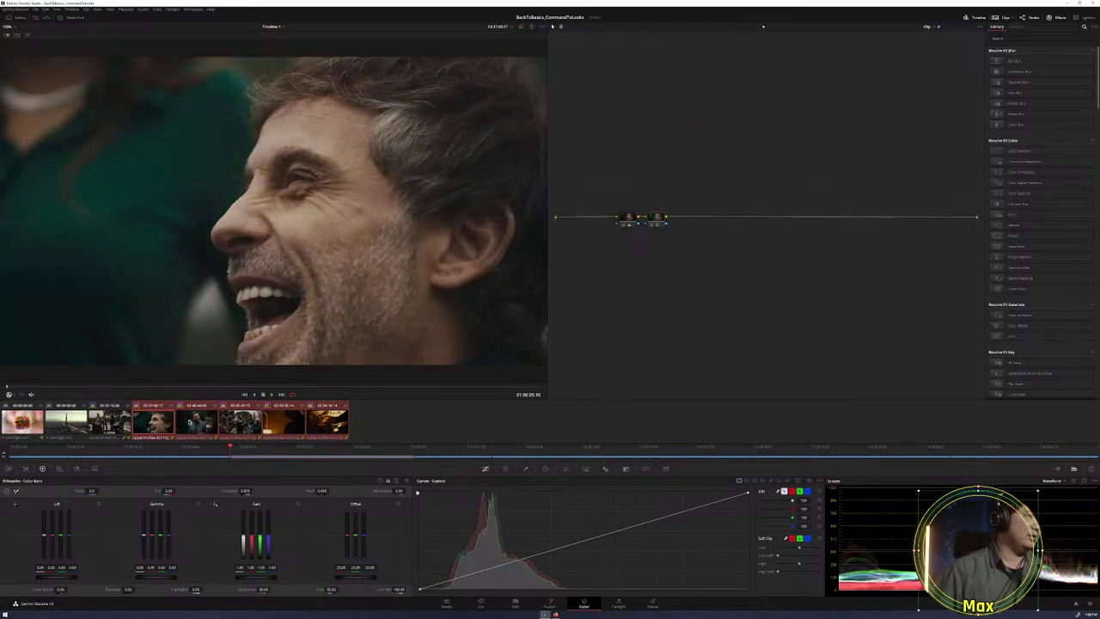
{"action": "key", "text": "Down"}
{"action": "key", "text": "Down"}
{"action": "key", "text": "Down"}
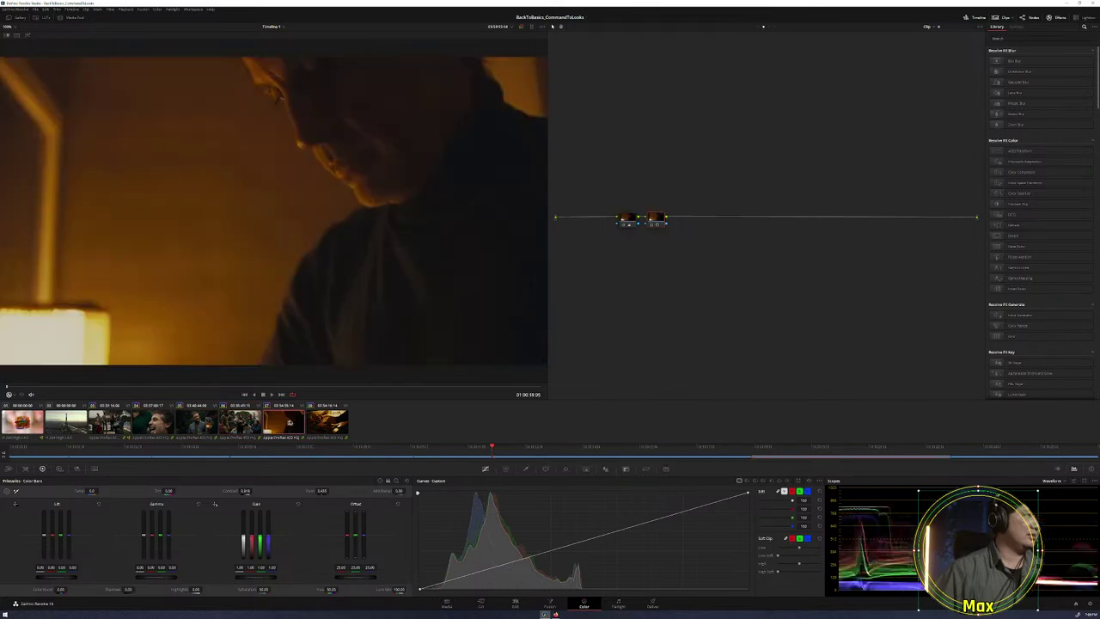
{"action": "left_click", "coordinate": [314, 421]}
{"action": "left_click", "coordinate": [300, 424]}
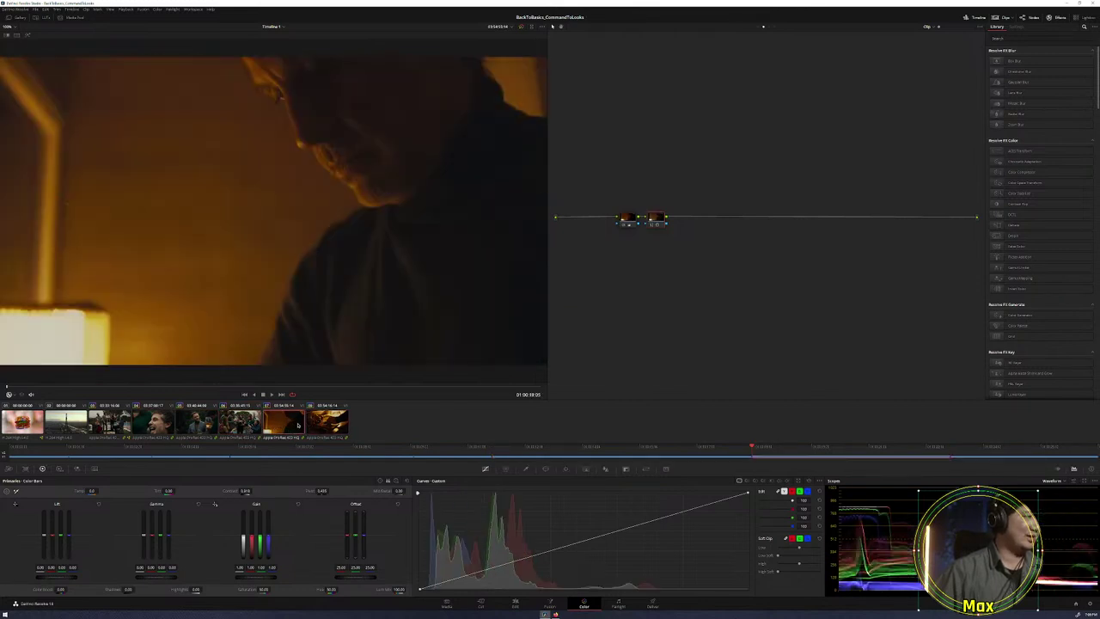
{"action": "key", "text": "equal"}
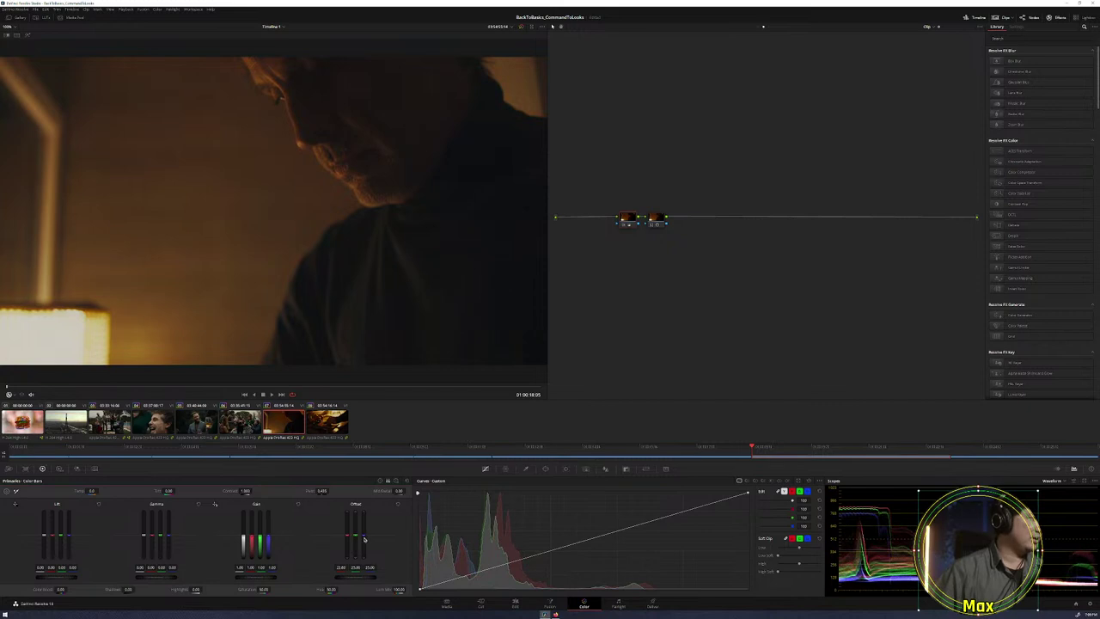
Switch to the cutting-board cooking clip and box-select both of its grading nodes.
{"action": "left_click", "coordinate": [313, 425]}
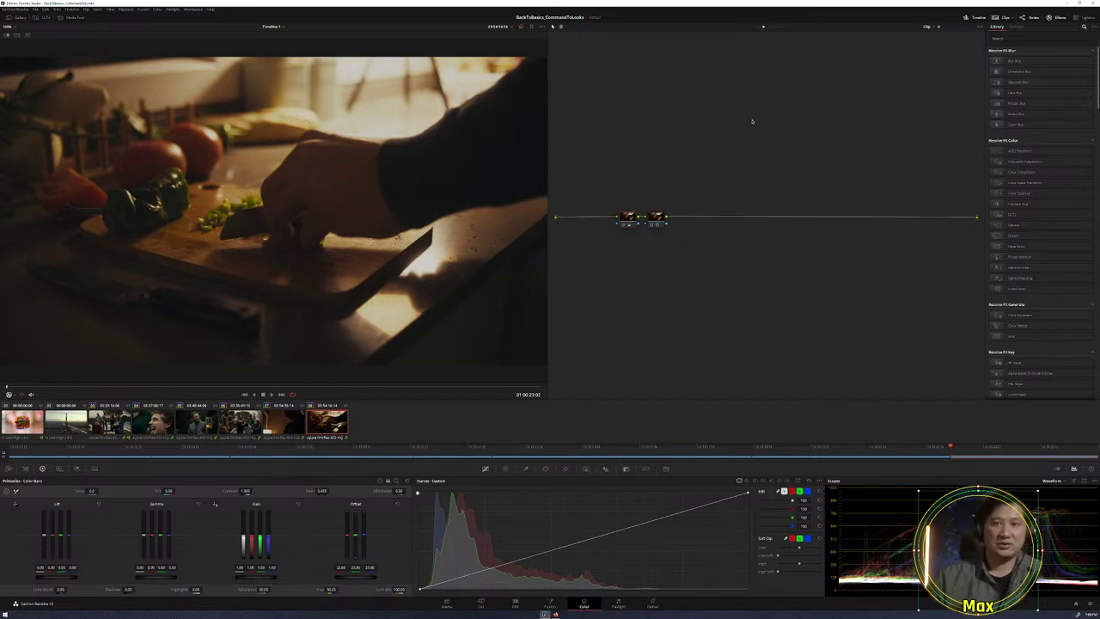
{"action": "left_click", "coordinate": [758, 28]}
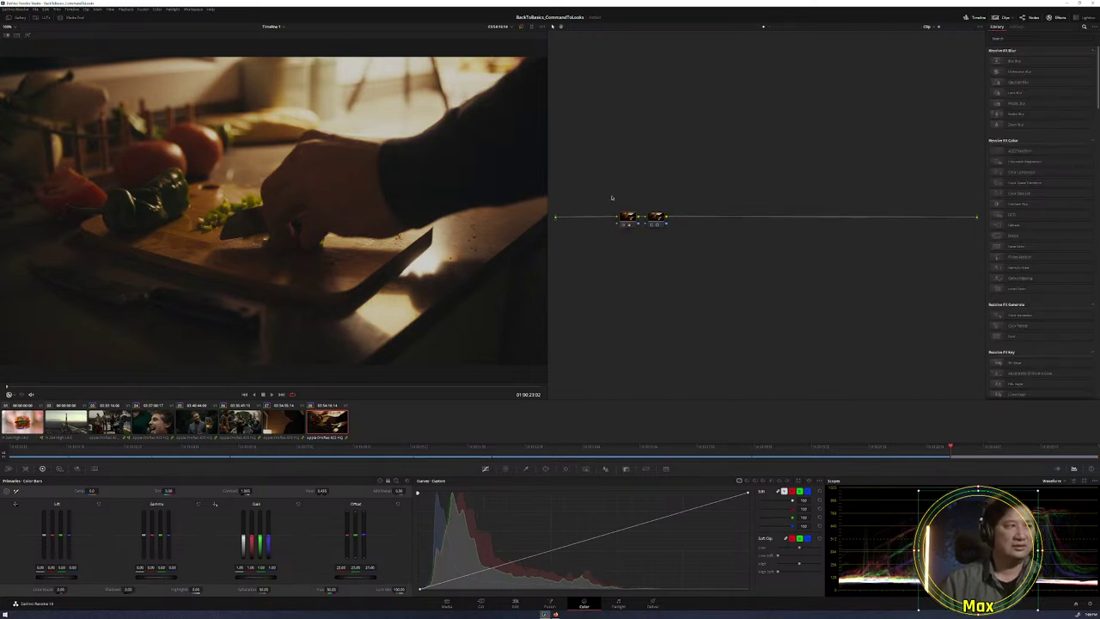
{"action": "left_click_drag", "start_coordinate": [613, 197], "coordinate": [693, 251]}
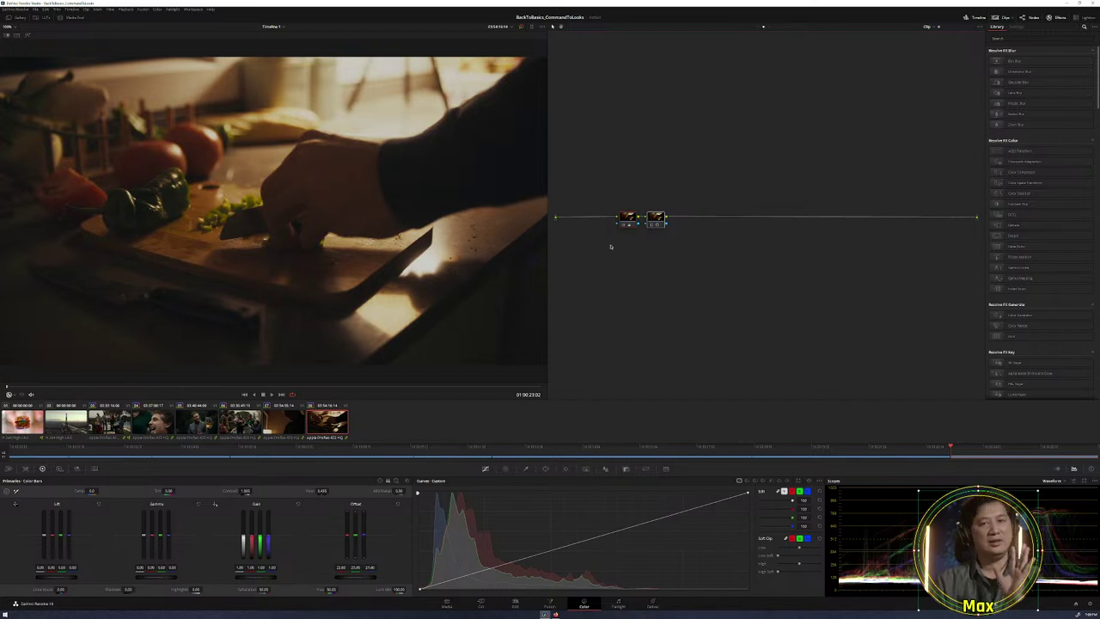
Toggle the Timeline node grade with Ctrl+D to compare, then select the group pre-clip Looks node.
{"action": "left_click", "coordinate": [772, 28]}
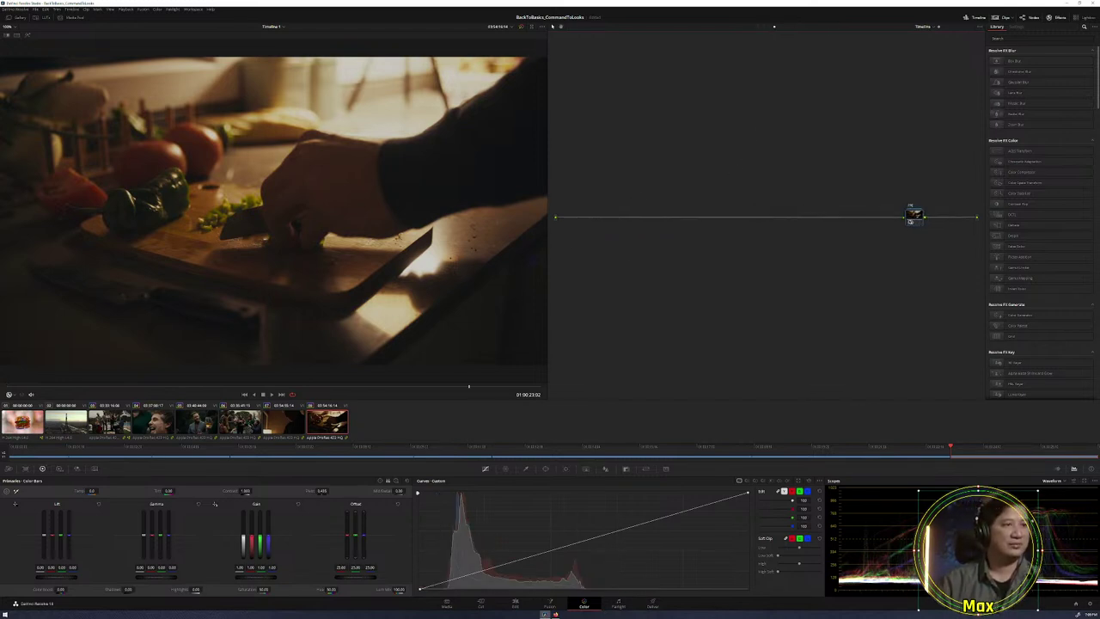
{"action": "left_click_drag", "start_coordinate": [910, 221], "coordinate": [864, 220]}
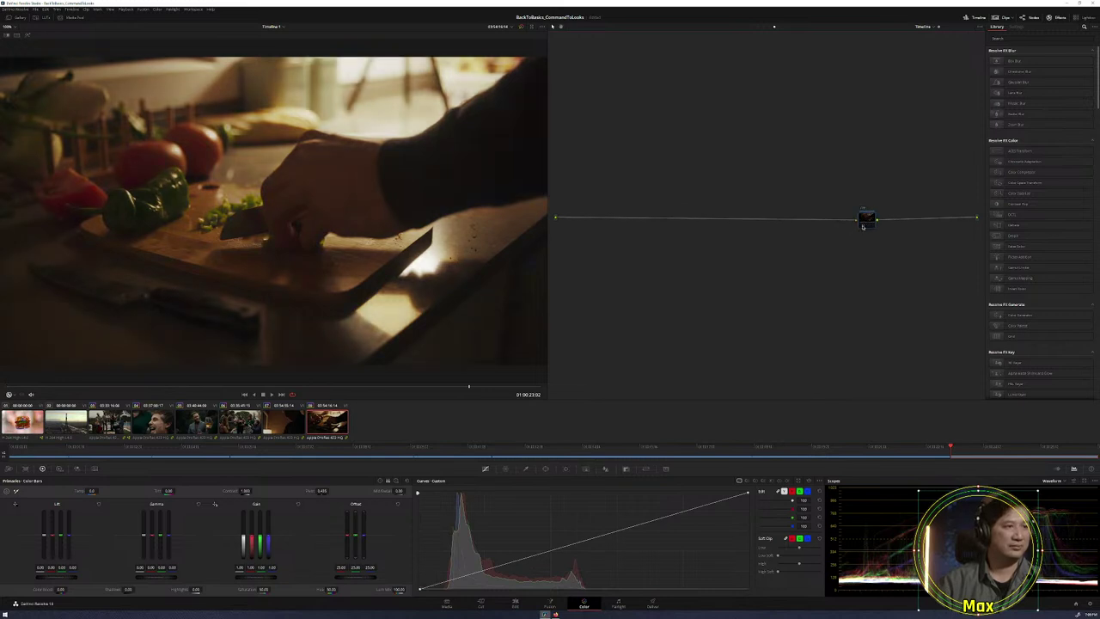
{"action": "key", "text": "ctrl+d"}
{"action": "key", "text": "ctrl+d"}
{"action": "key", "text": "ctrl+d"}
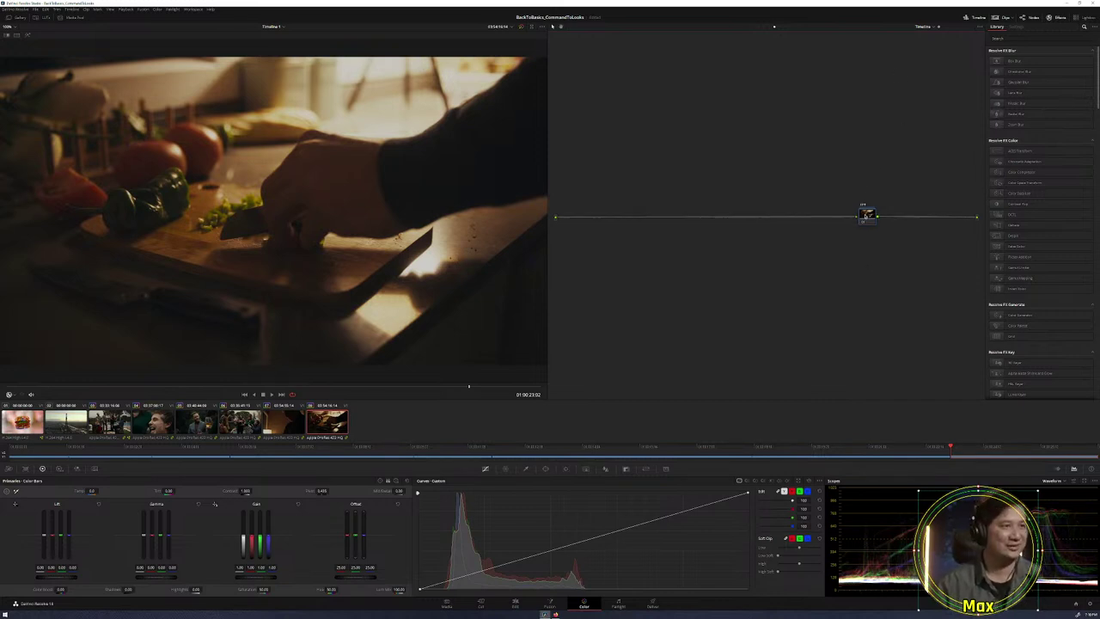
{"action": "left_click_drag", "start_coordinate": [865, 215], "coordinate": [919, 216]}
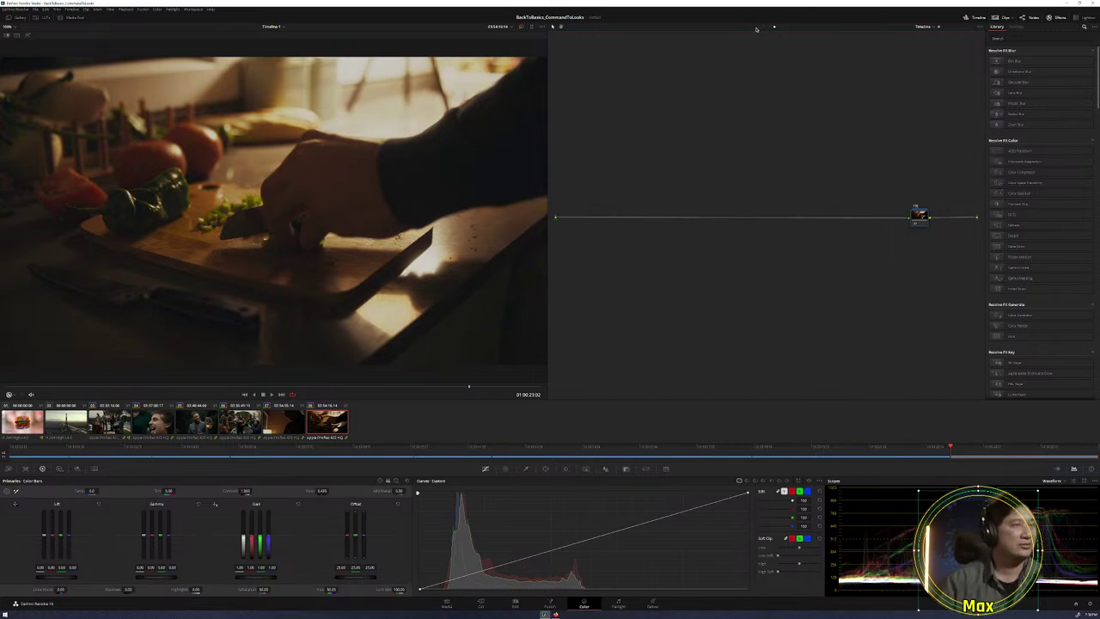
{"action": "left_click_drag", "start_coordinate": [919, 215], "coordinate": [659, 217]}
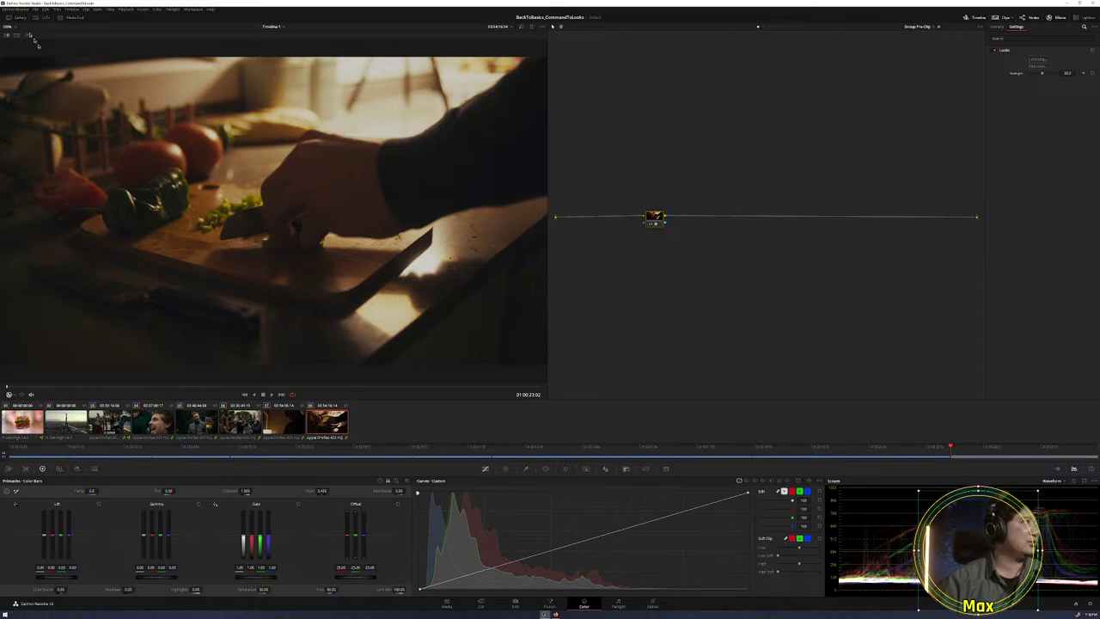
Open the Gallery and grab a still of the current grade.
{"action": "left_click", "coordinate": [11, 17]}
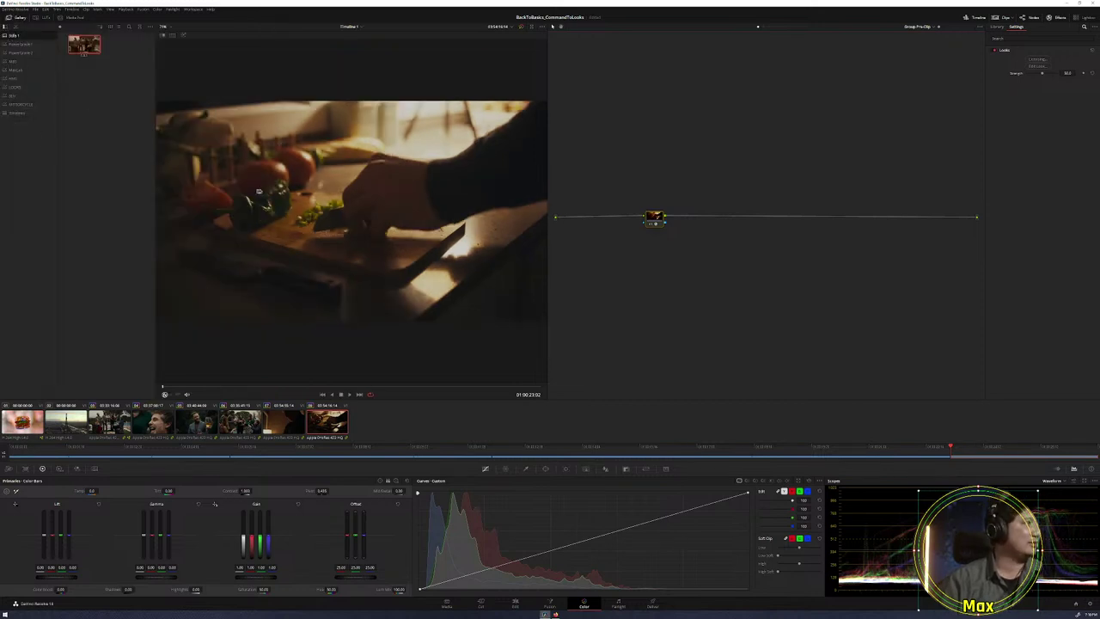
{"action": "right_click", "coordinate": [297, 174]}
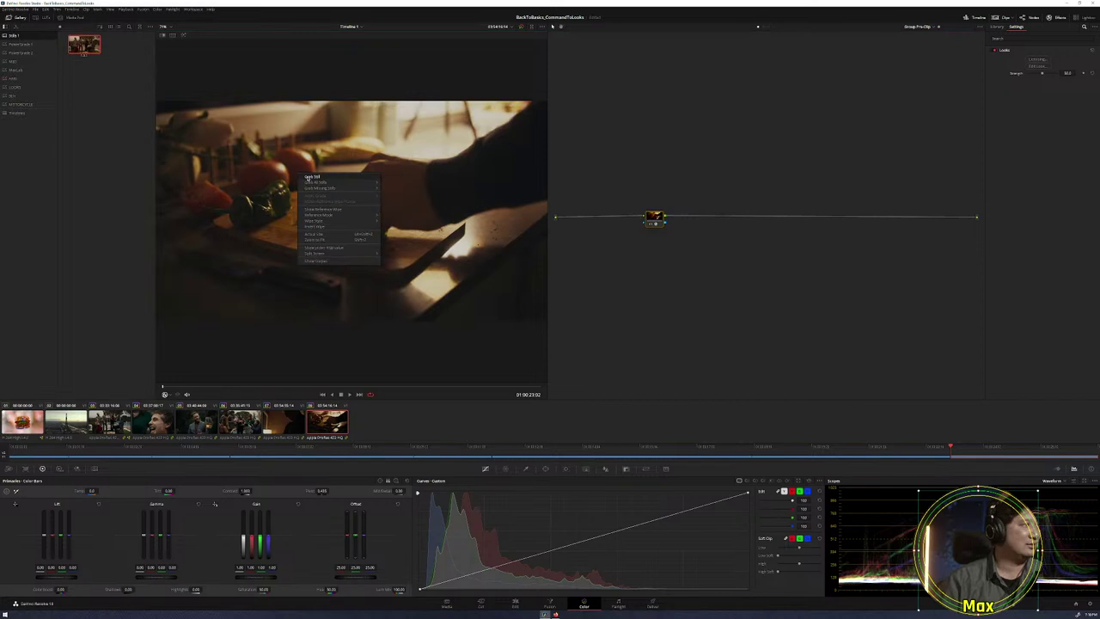
{"action": "left_click", "coordinate": [308, 178]}
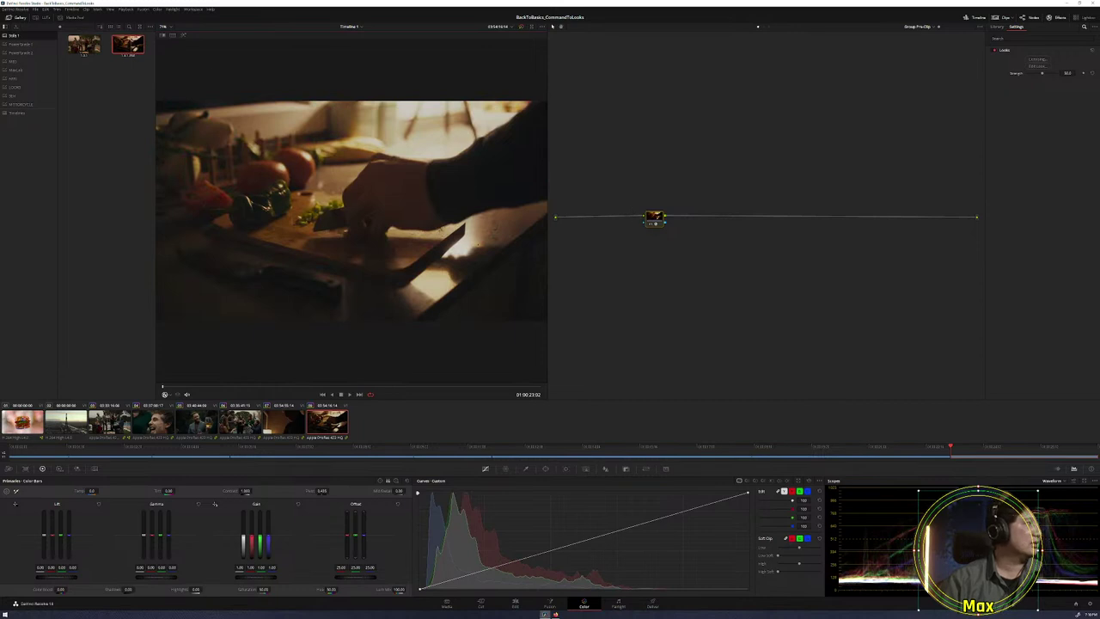
Display the new still's stored node graph, inspect it, and close it.
{"action": "right_click", "coordinate": [135, 47]}
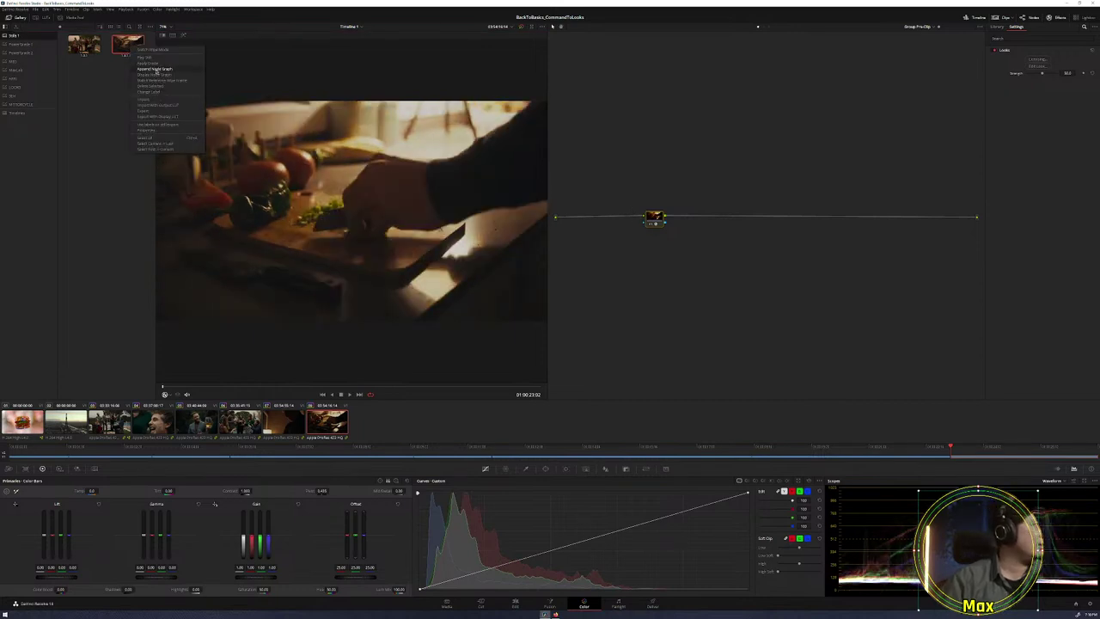
{"action": "left_click", "coordinate": [164, 75]}
{"action": "scroll", "coordinate": [498, 292], "scroll_direction": "down", "scroll_amount": 2}
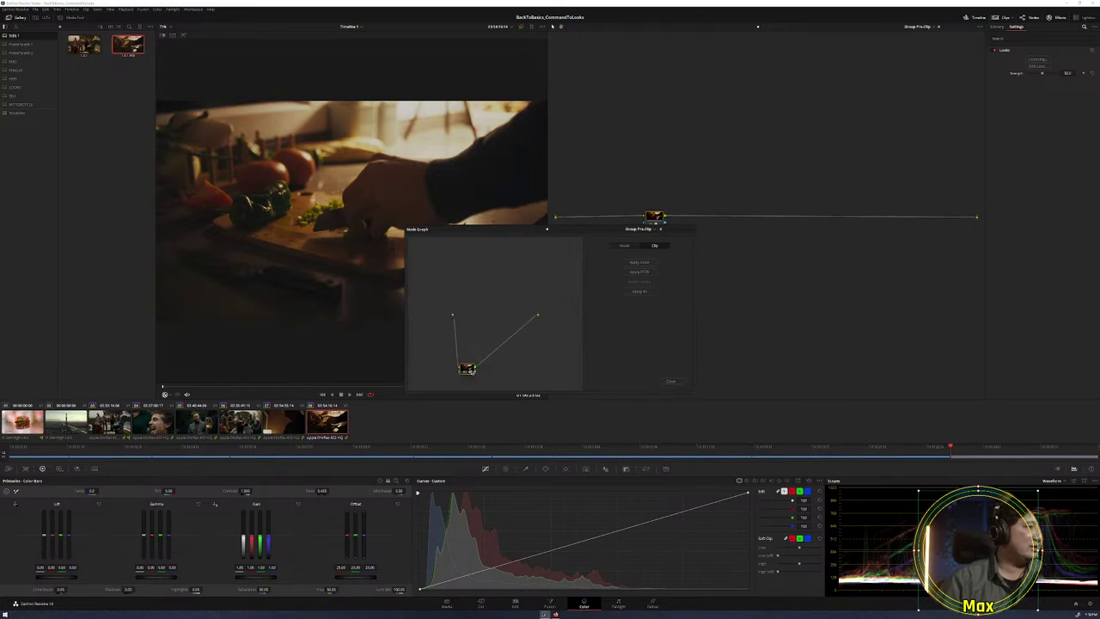
{"action": "scroll", "coordinate": [482, 356], "scroll_direction": "up", "scroll_amount": 3}
{"action": "scroll", "coordinate": [481, 347], "scroll_direction": "down", "scroll_amount": 3}
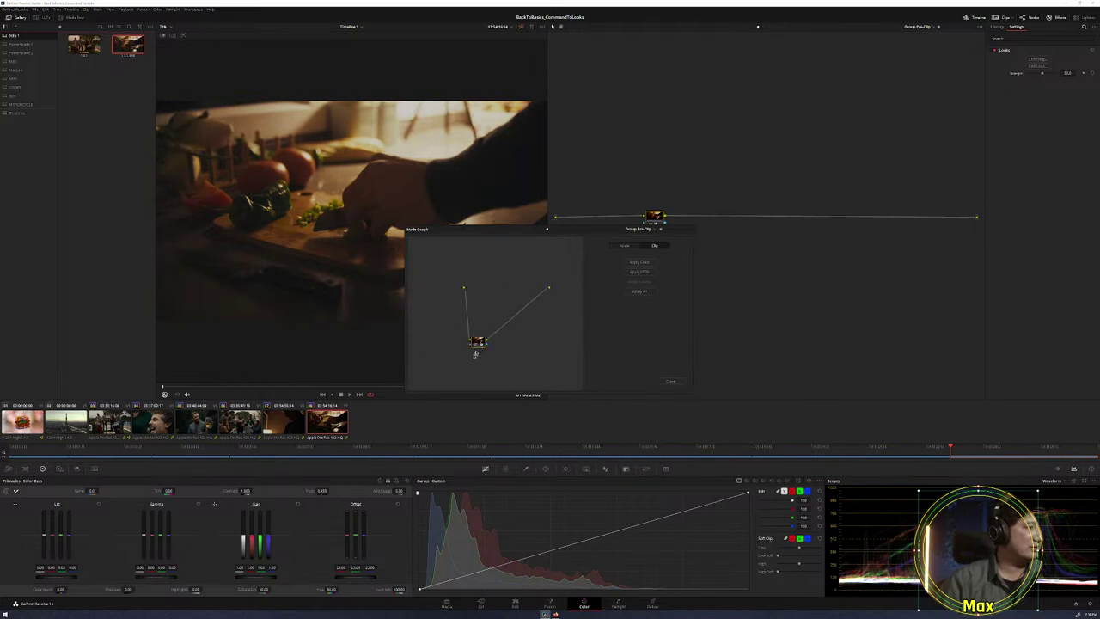
{"action": "scroll", "coordinate": [482, 346], "scroll_direction": "up", "scroll_amount": 1}
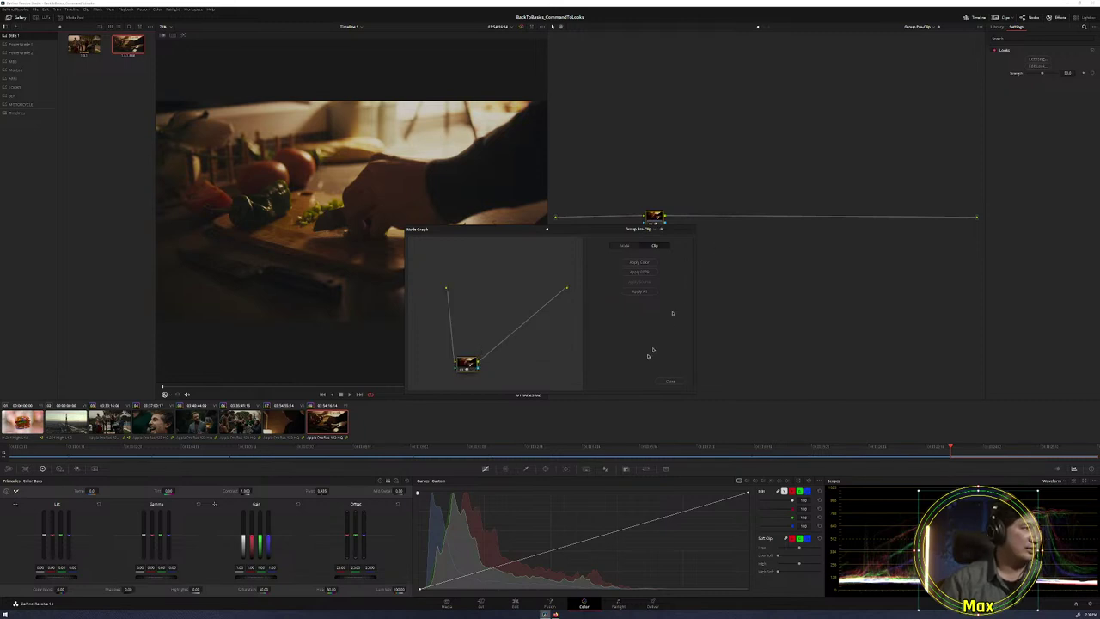
{"action": "left_click", "coordinate": [672, 380]}
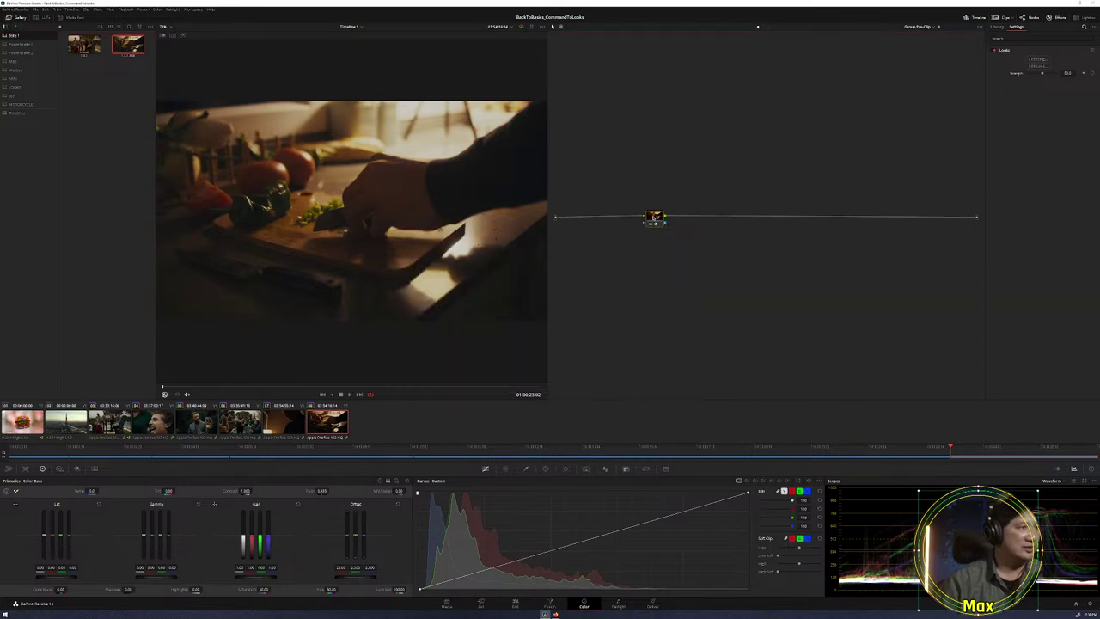
{"action": "right_click", "coordinate": [654, 217]}
Create a PowerGrade 3 album and move the new still into it from Stills 1.
{"action": "left_click", "coordinate": [660, 225]}
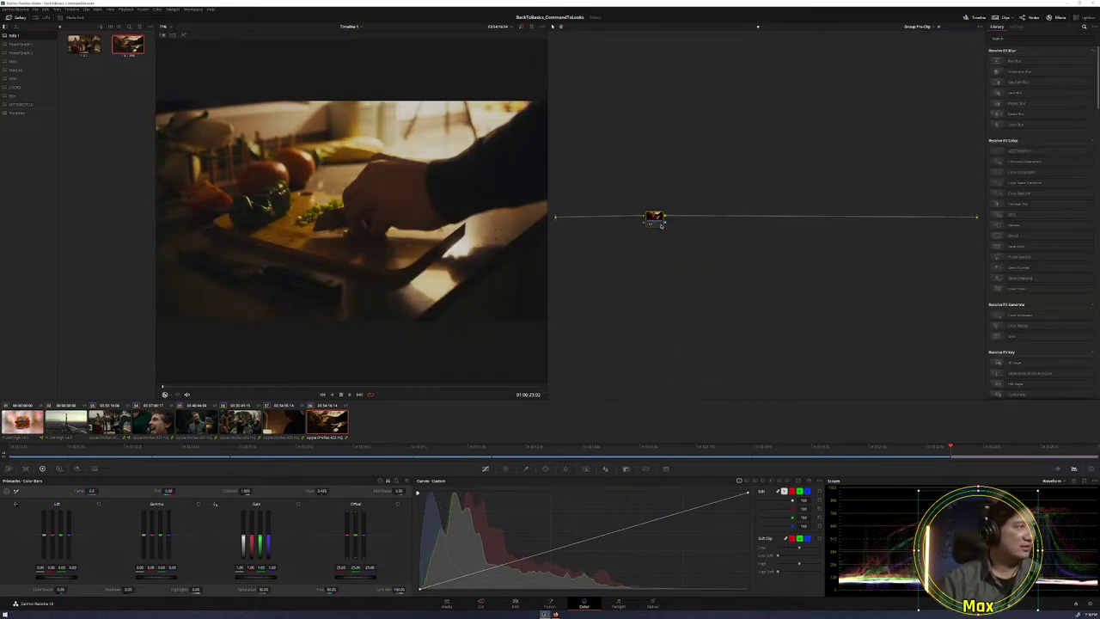
{"action": "left_click_drag", "start_coordinate": [660, 225], "coordinate": [654, 217]}
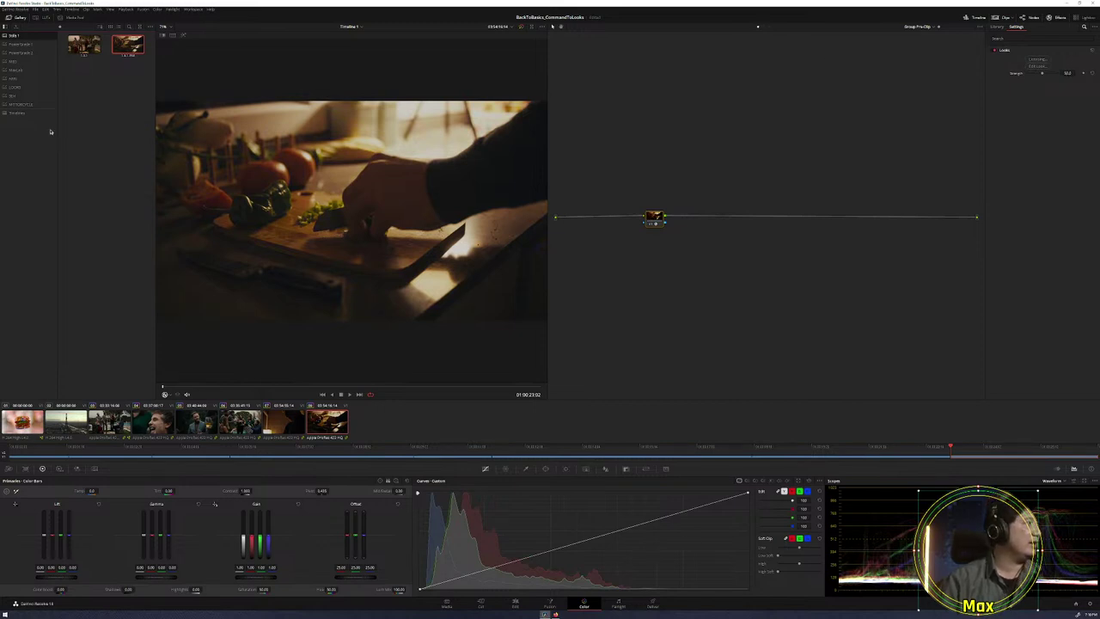
{"action": "left_click", "coordinate": [28, 45]}
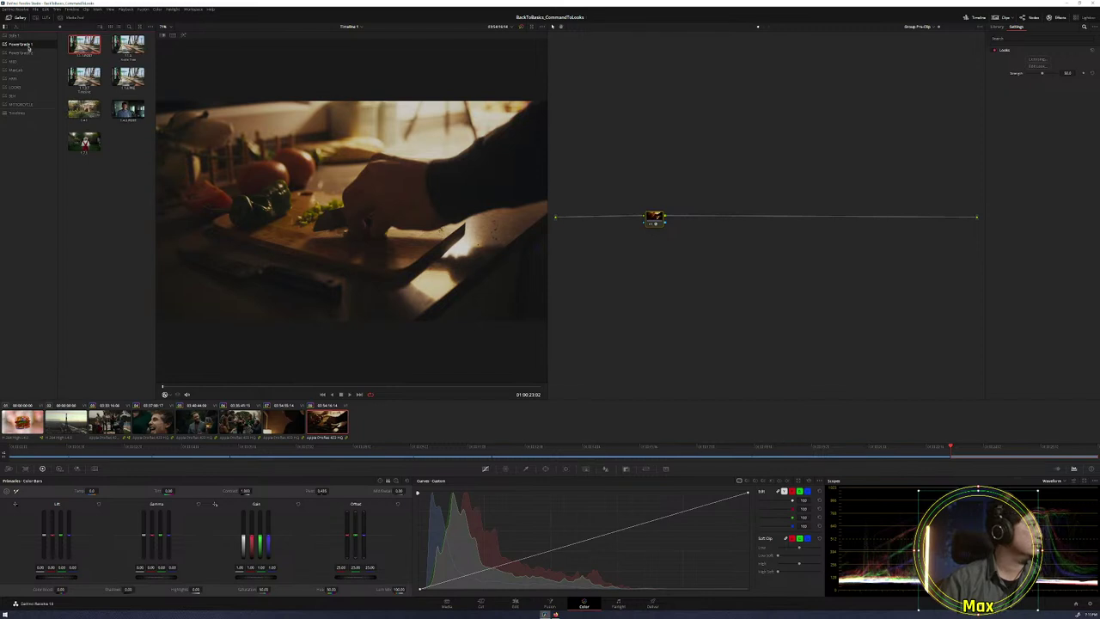
{"action": "left_click", "coordinate": [40, 56]}
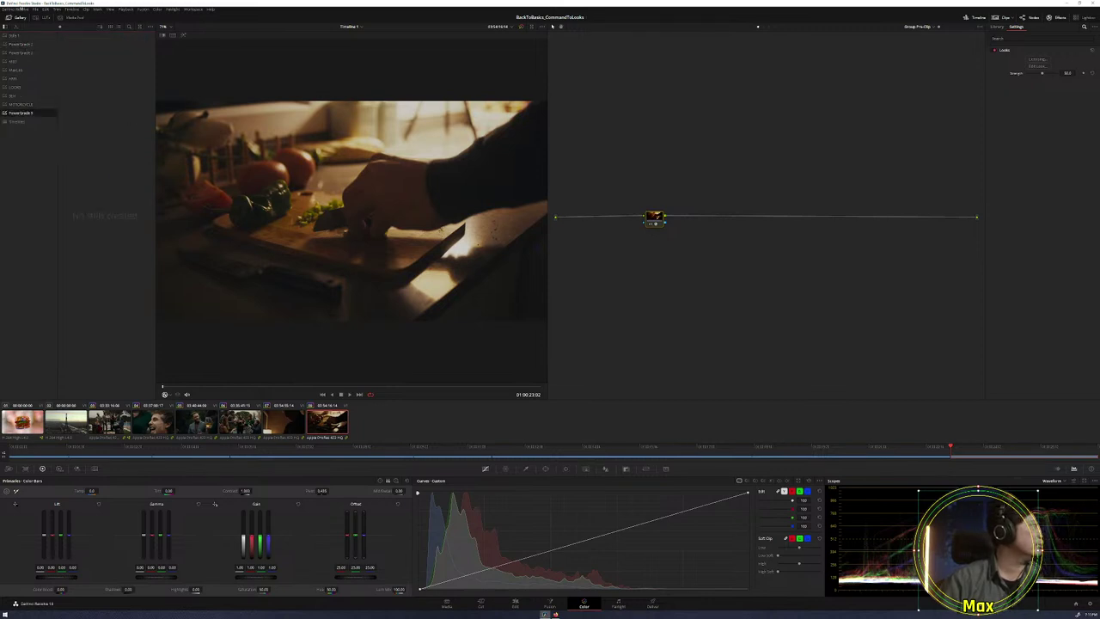
{"action": "left_click", "coordinate": [14, 35]}
{"action": "left_click_drag", "start_coordinate": [129, 54], "coordinate": [24, 113]}
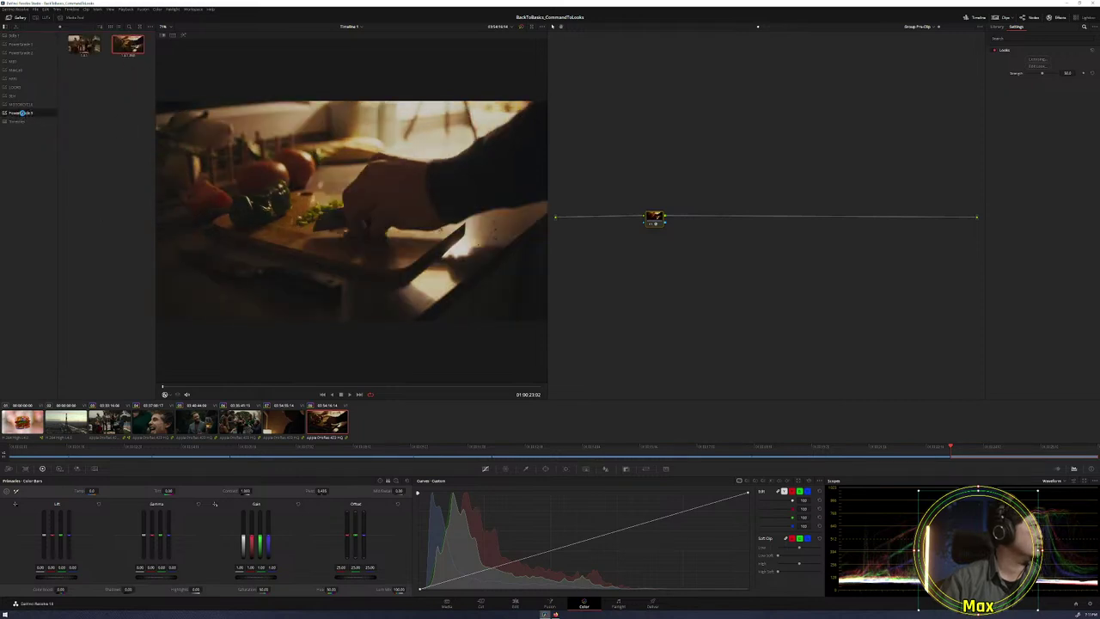
{"action": "left_click", "coordinate": [22, 113]}
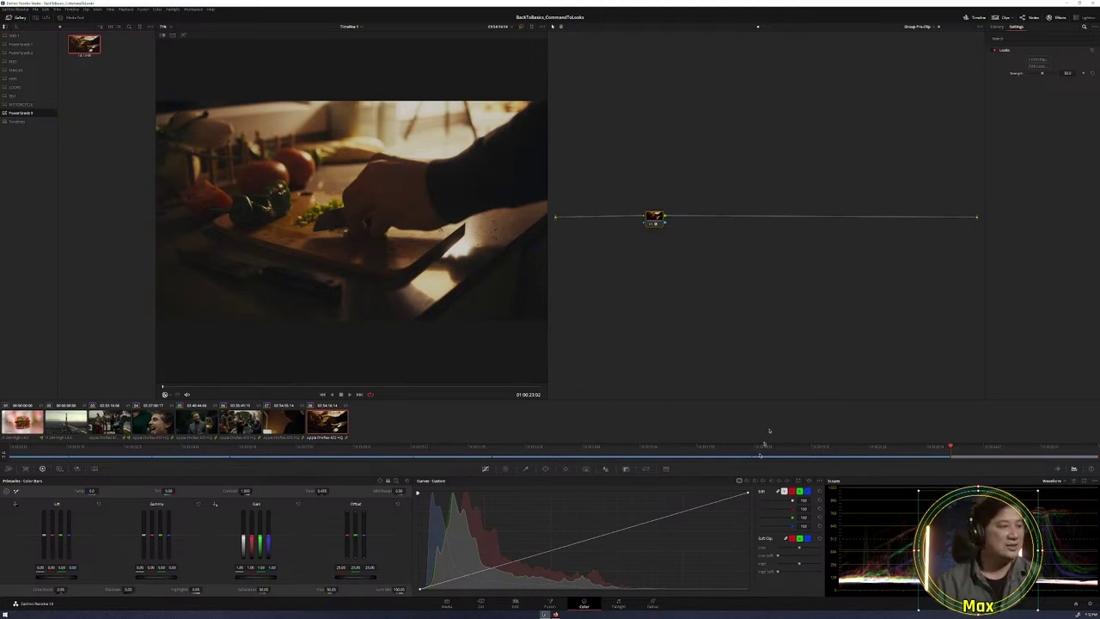
Minimize Resolve and restore the browser showing Maxon's events page.
{"action": "left_click", "coordinate": [1064, 5]}
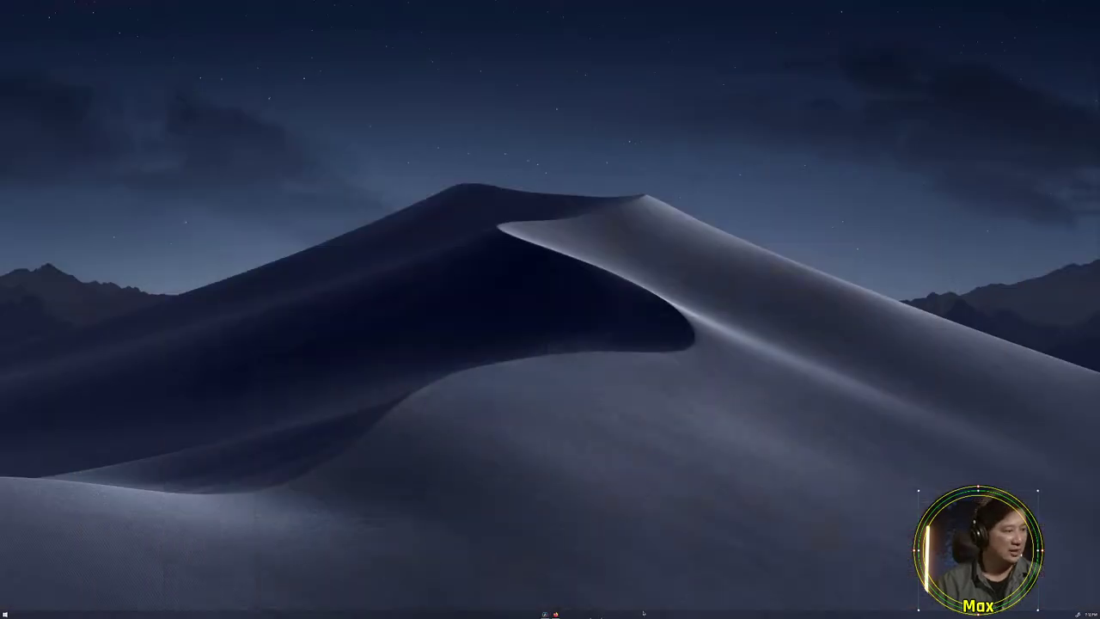
{"action": "left_click", "coordinate": [555, 615]}
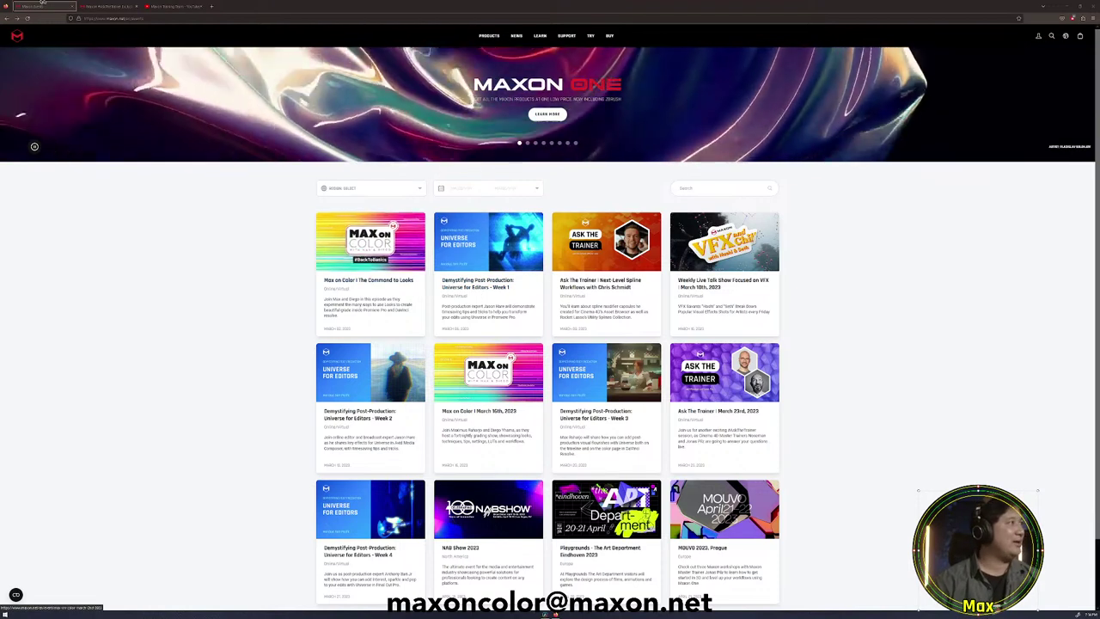
Glance at the #AskTheTrainer merchandise shop tab, then show the Maxon Training Team YouTube playlists.
{"action": "key", "text": "ctrl+Tab"}
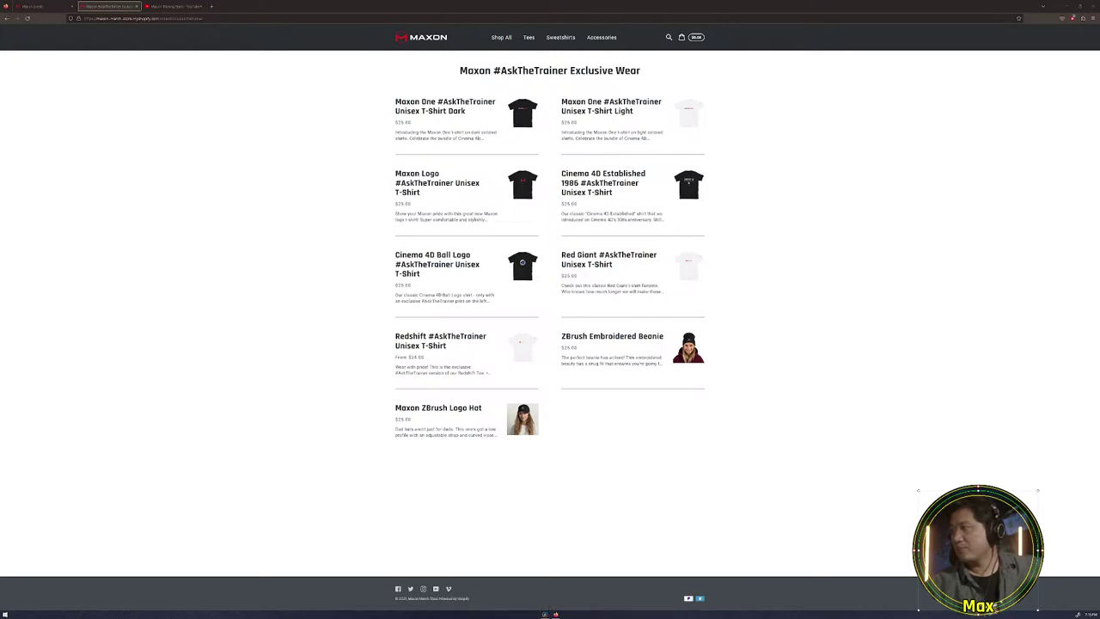
{"action": "left_click", "coordinate": [169, 6]}
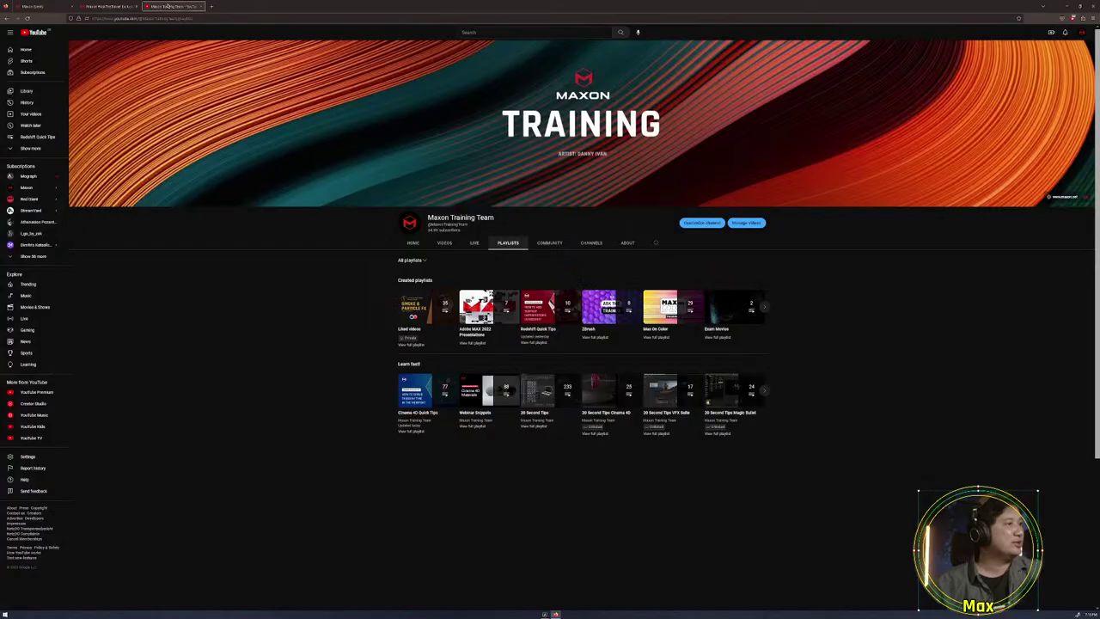